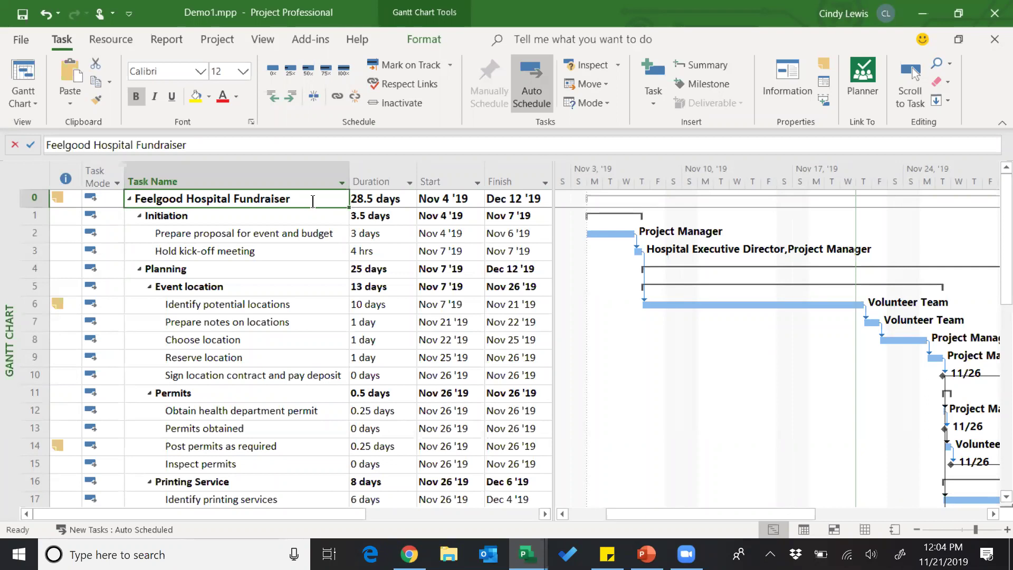
# Step: Highlight the critical tasks in the Gantt chart and insert a Critical column before the Start column
pyautogui.click(434, 42)
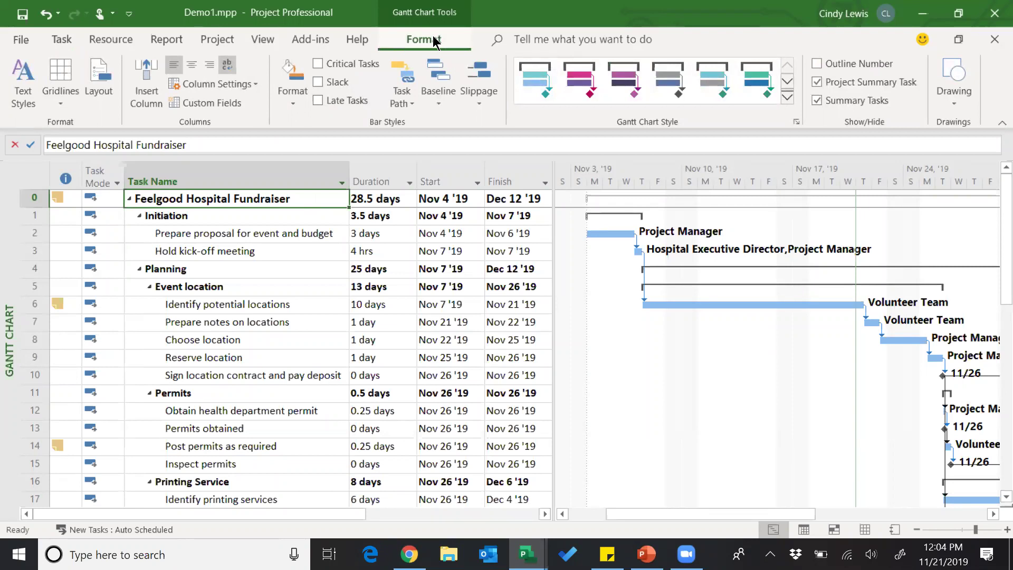
pyautogui.click(319, 65)
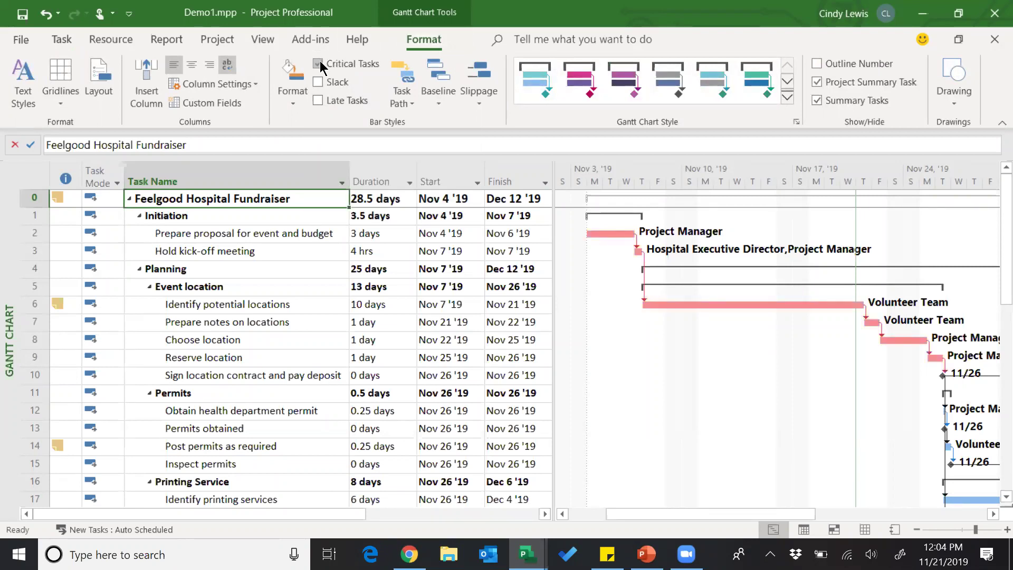
pyautogui.rightClick(450, 179)
pyautogui.click(487, 306)
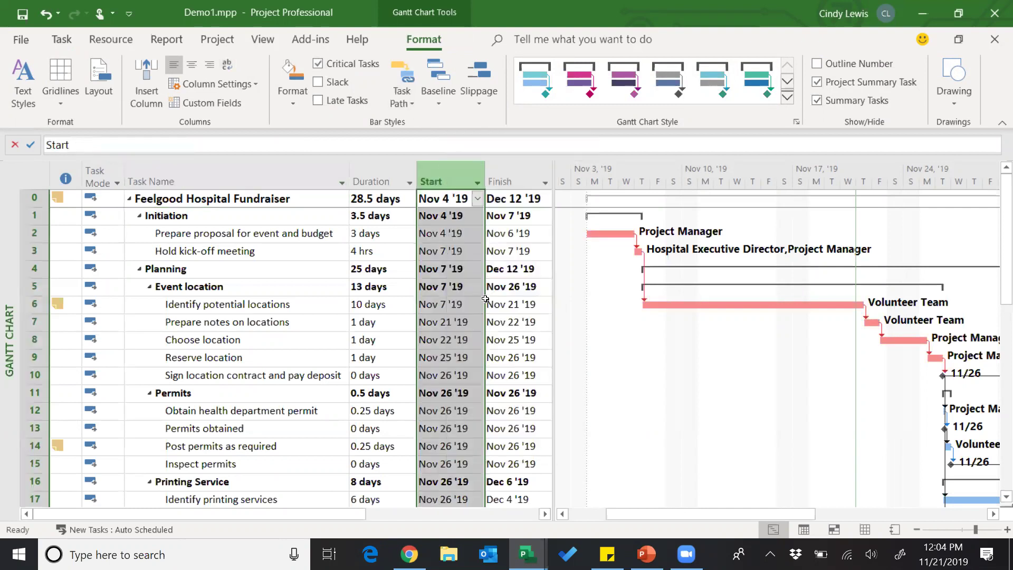
pyautogui.write('confirmed')
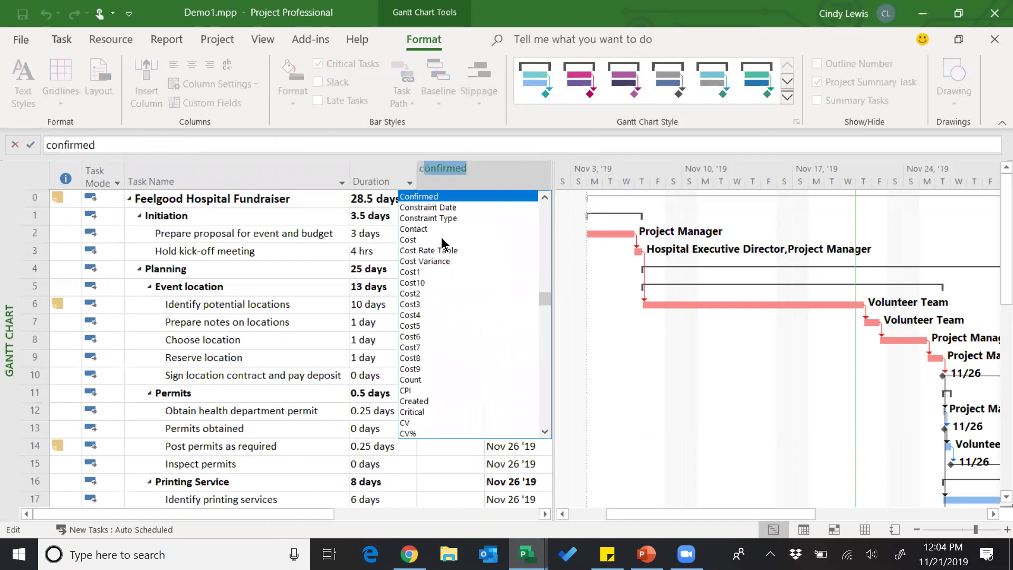
pyautogui.click(424, 411)
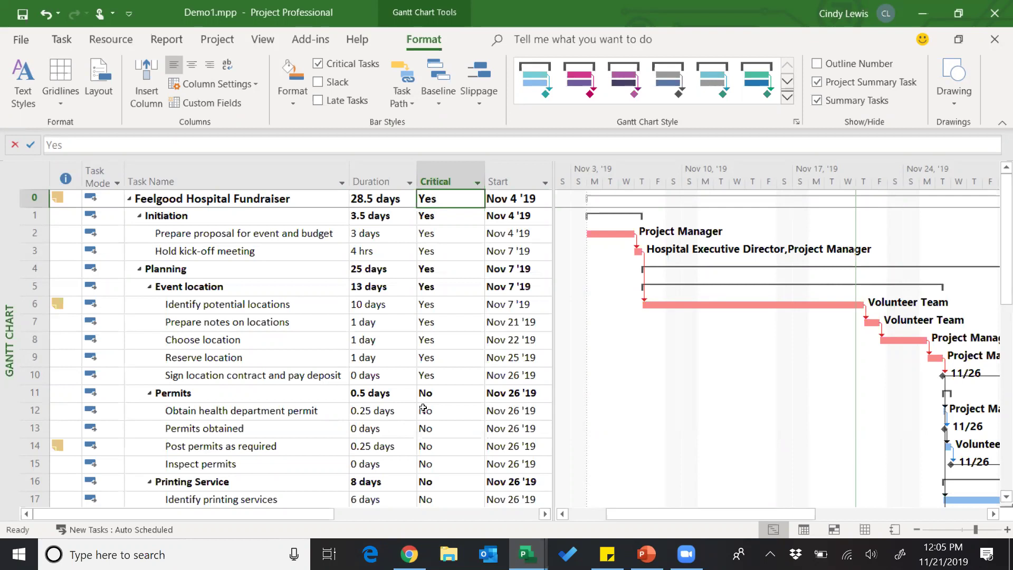
# Step: Create a custom task field of type Flag by renaming Flag1 to "Bus Critical"
pyautogui.moveTo(812, 513); pyautogui.dragTo(894, 508)
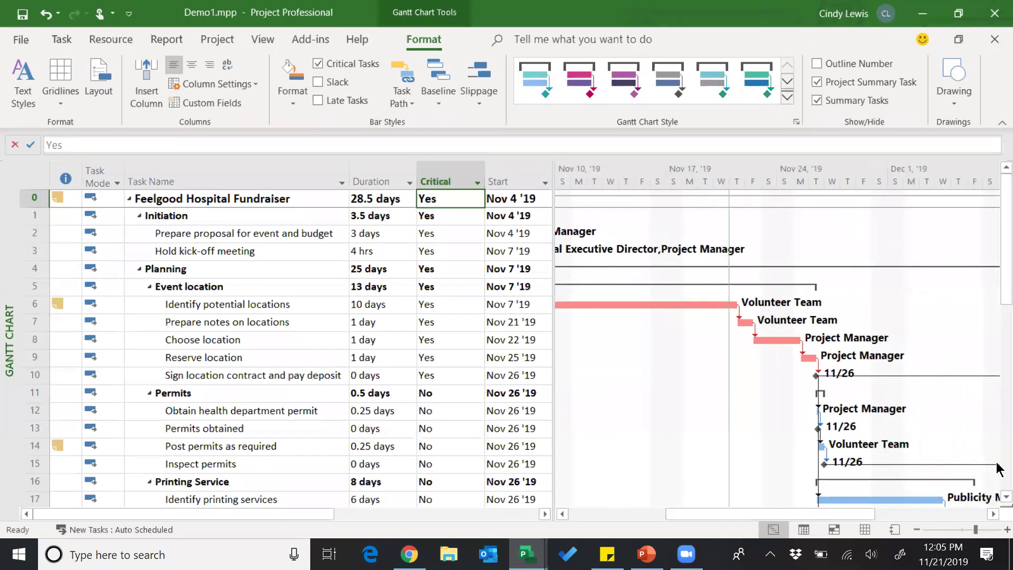
pyautogui.scroll(-6, 999, 468)
pyautogui.moveTo(814, 514); pyautogui.dragTo(946, 516)
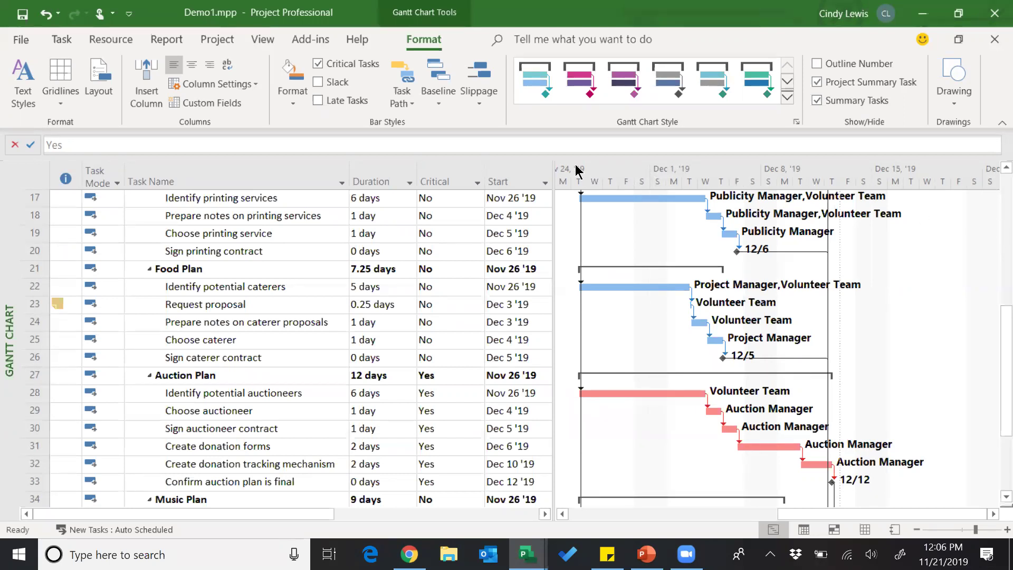
pyautogui.rightClick(516, 179)
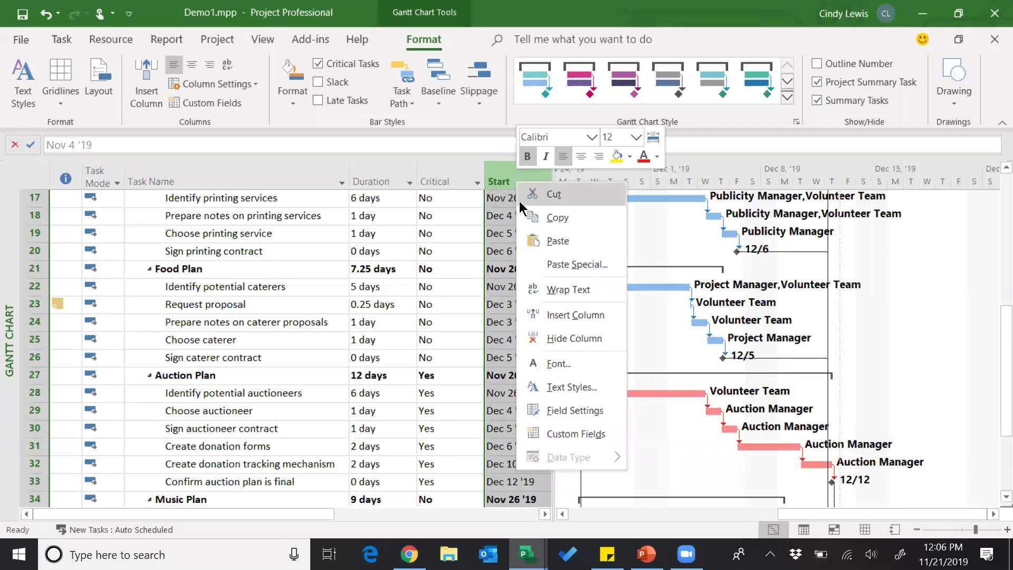
pyautogui.click(578, 434)
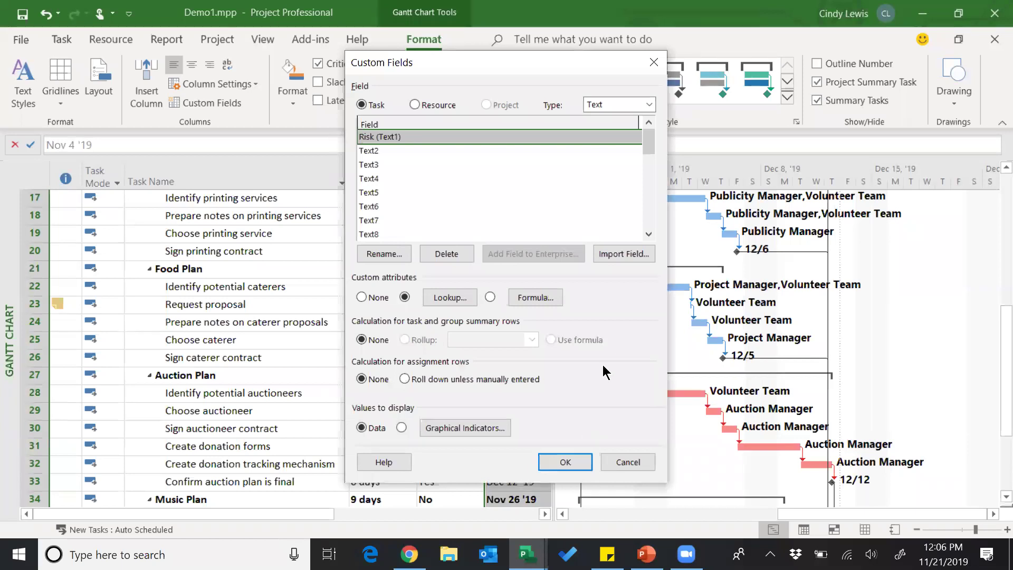
pyautogui.click(649, 105)
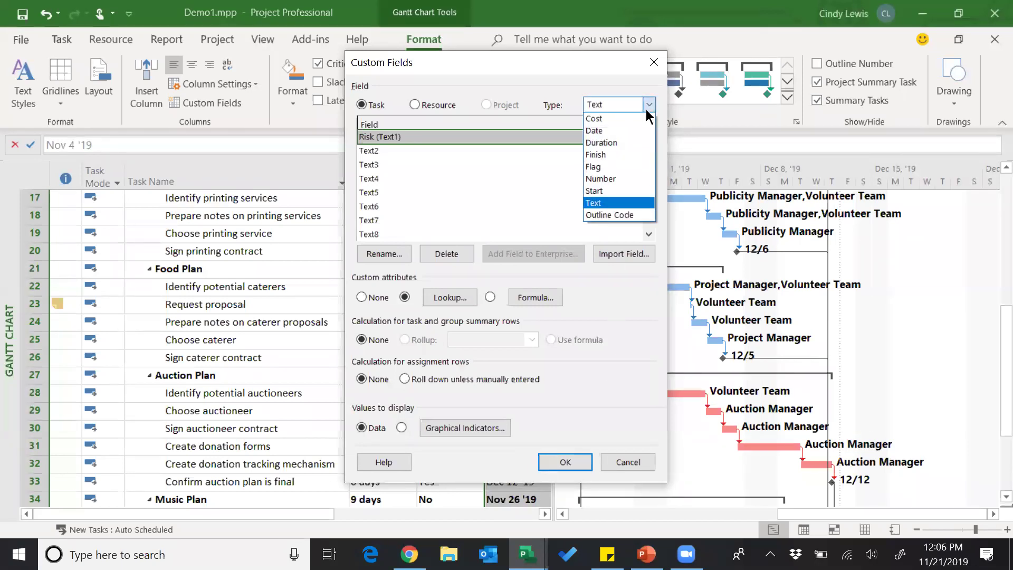
pyautogui.click(629, 166)
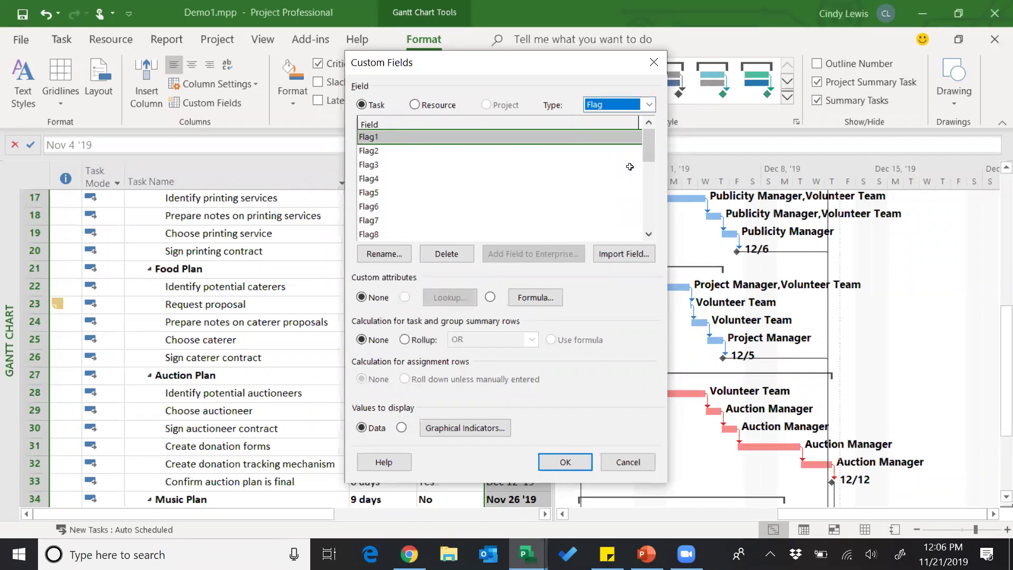
pyautogui.click(404, 256)
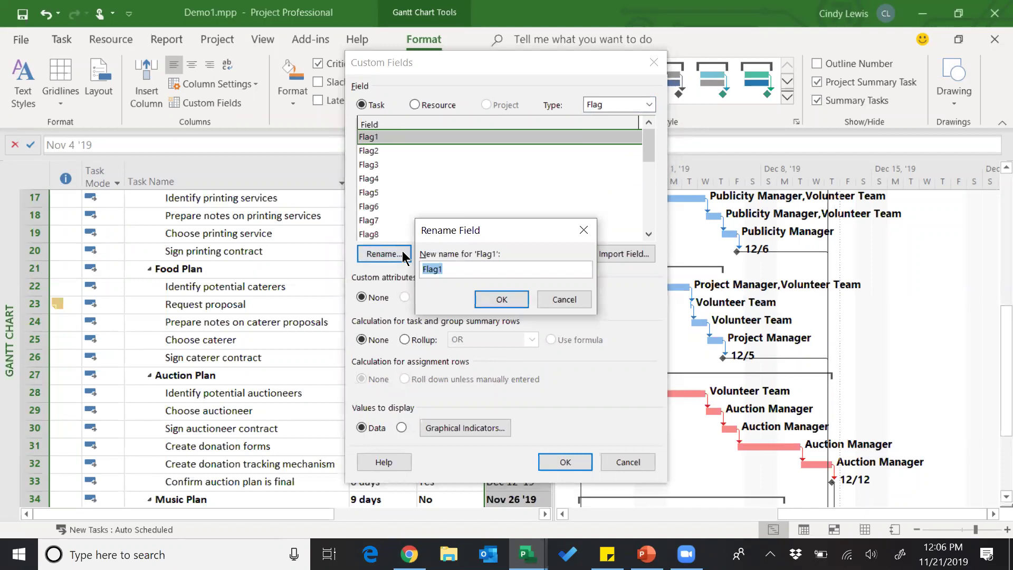
pyautogui.write('Bus Critical')
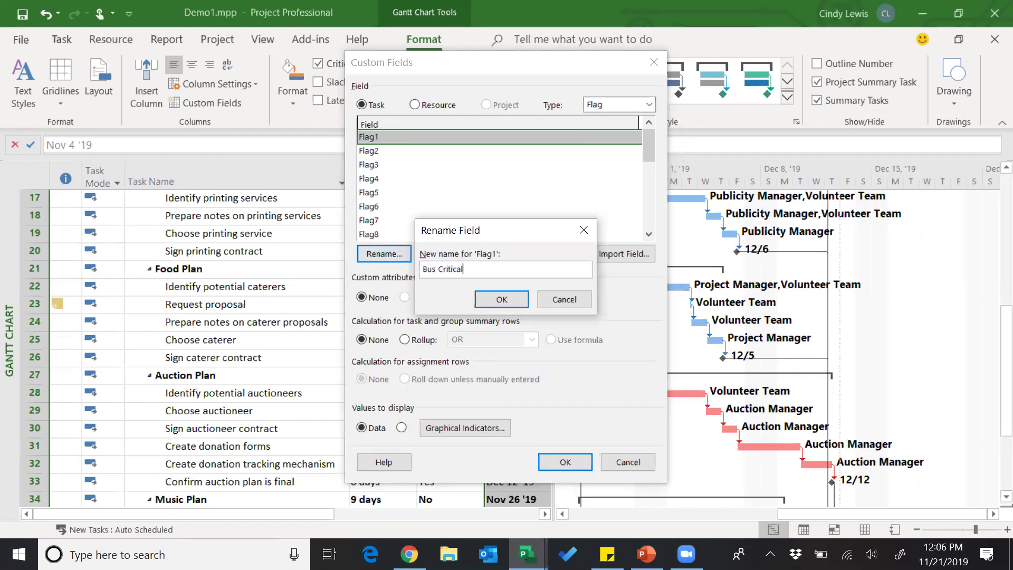
pyautogui.click(514, 302)
pyautogui.click(565, 462)
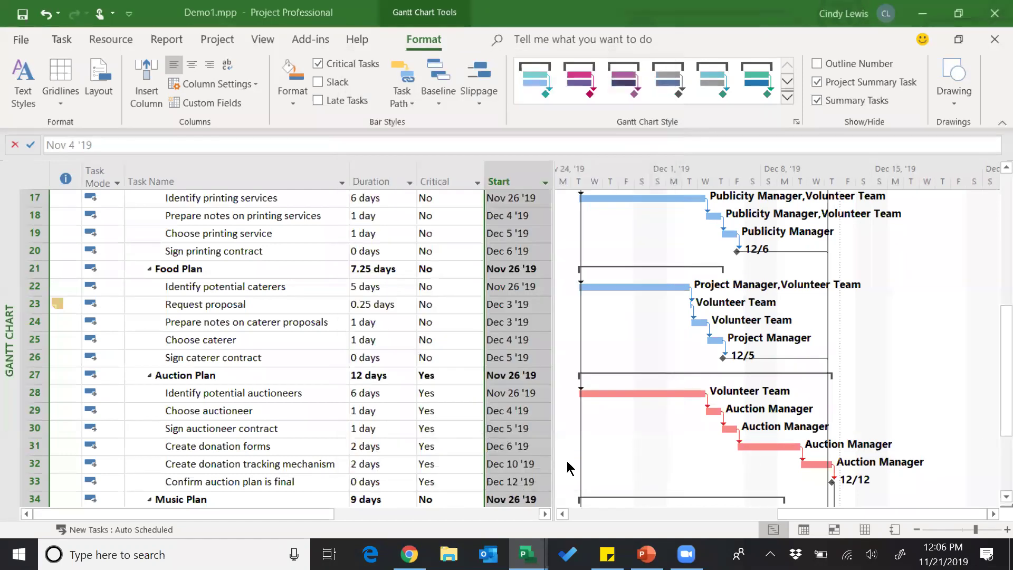
# Step: Insert the custom Bus Critical field as a column before the Start column
pyautogui.scroll(6, 565, 401)
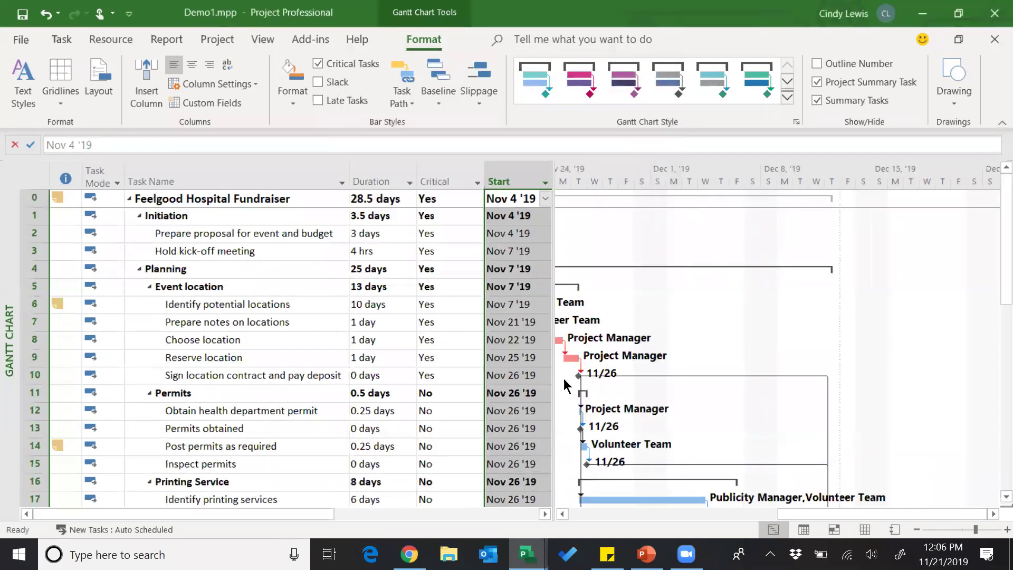
pyautogui.rightClick(518, 181)
pyautogui.click(579, 310)
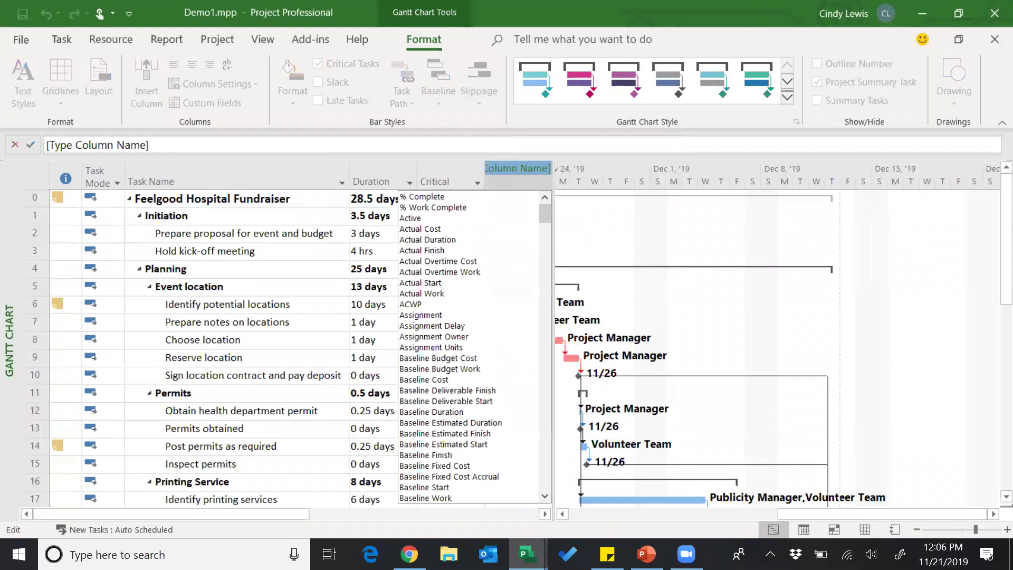
pyautogui.write('budget Cost')
pyautogui.click(488, 218)
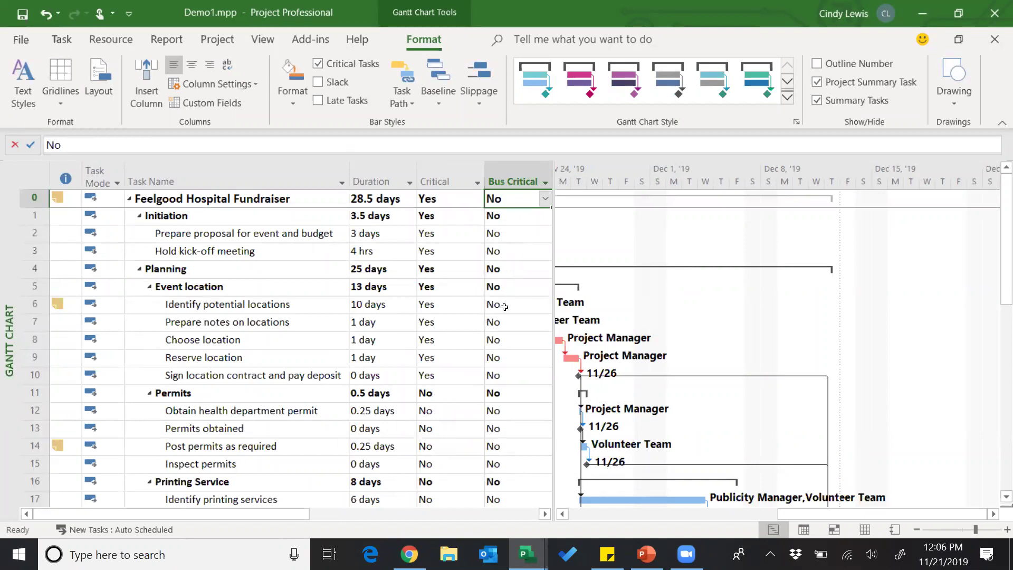
# Step: Mark the "Obtain health department permit" task as business critical by setting its Bus Critical value to Yes
pyautogui.click(453, 412)
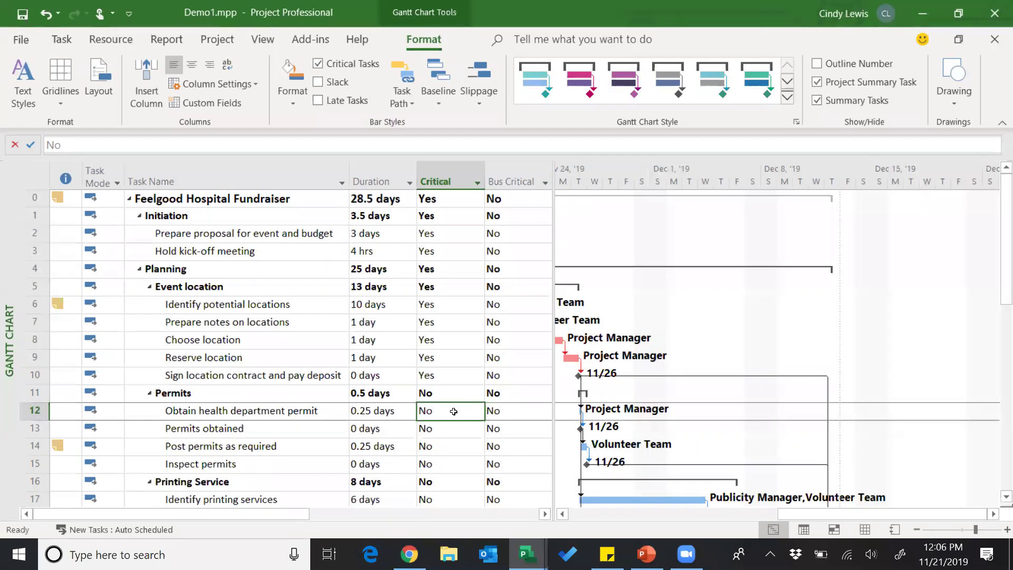
pyautogui.click(543, 411)
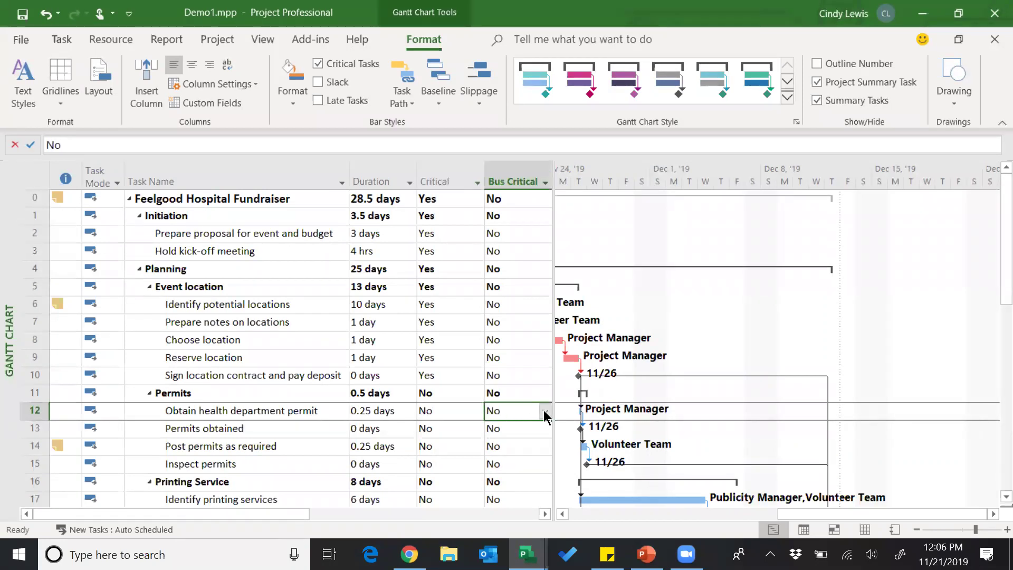
pyautogui.click(543, 411)
pyautogui.click(544, 411)
pyautogui.click(514, 426)
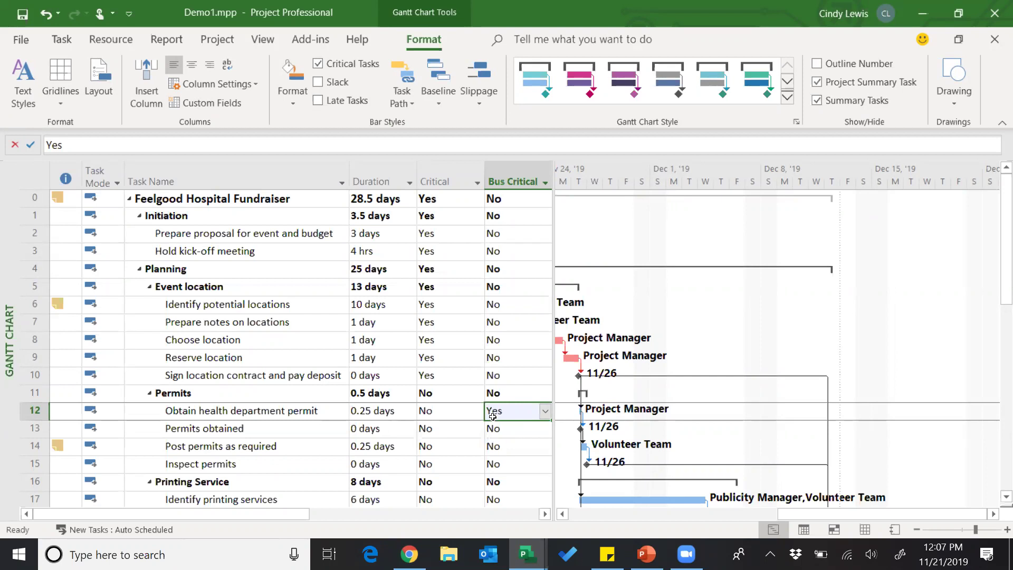
# Step: Widen the Gantt chart area and insert a new task above the Printing Service summary task
pyautogui.scroll(-2, 497, 389)
pyautogui.scroll(-3, 497, 385)
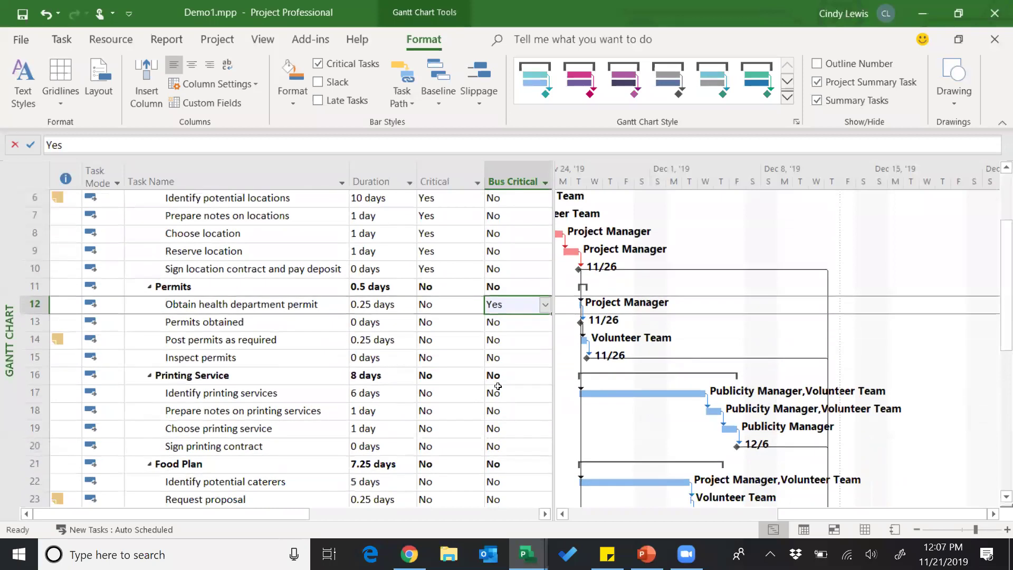
pyautogui.click(271, 322)
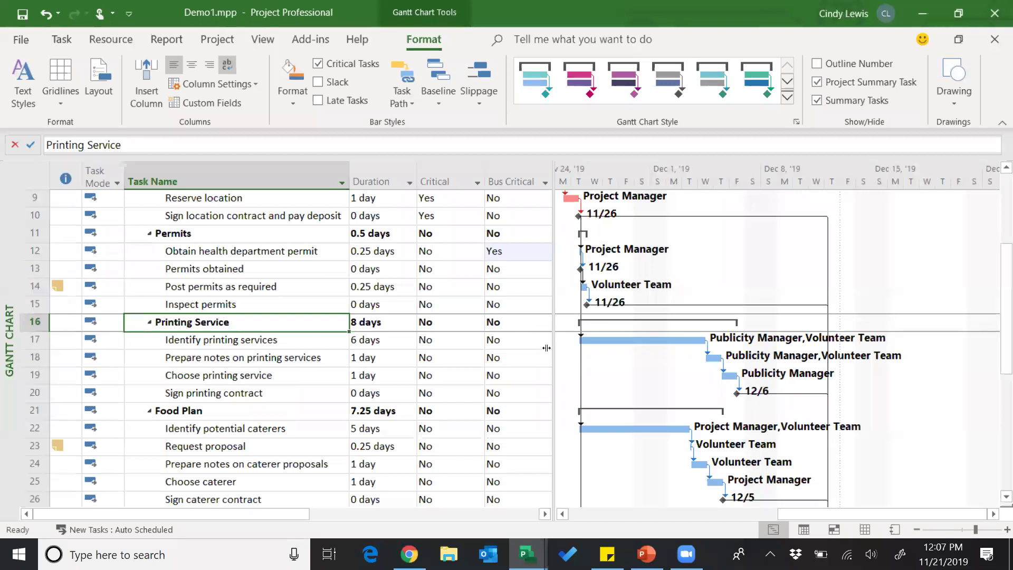
pyautogui.moveTo(547, 348); pyautogui.dragTo(416, 354)
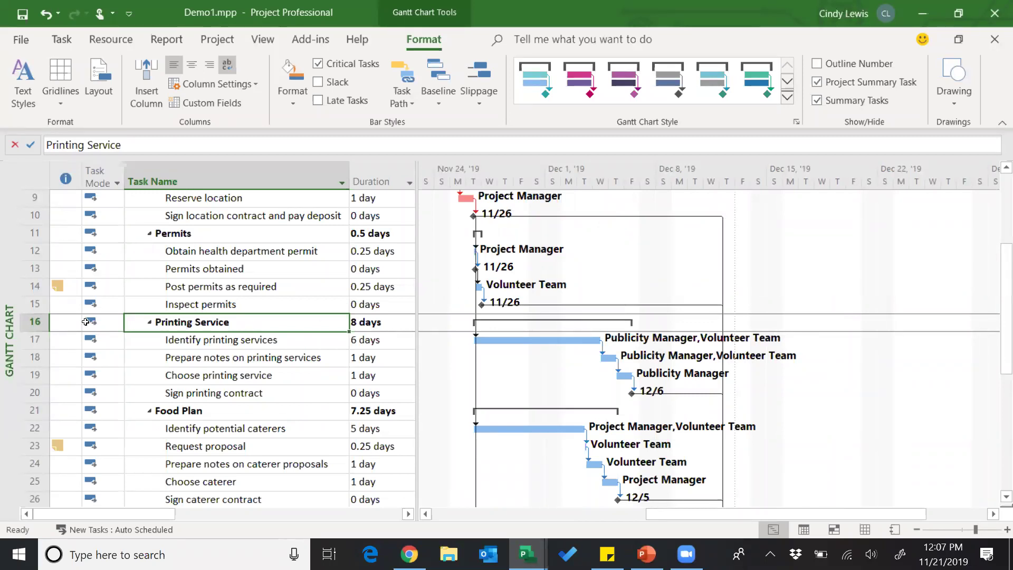
pyautogui.rightClick(39, 320)
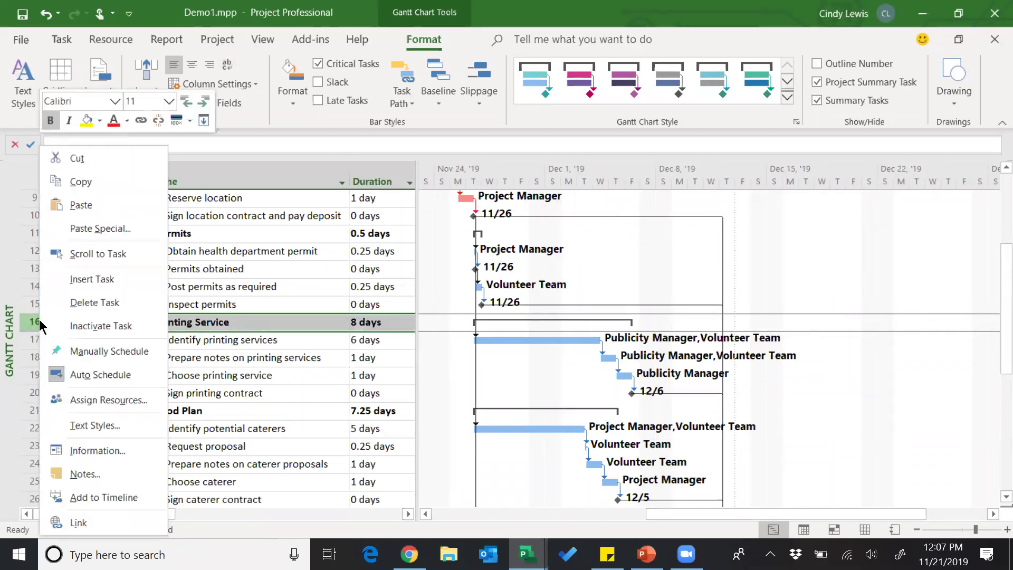
pyautogui.click(99, 283)
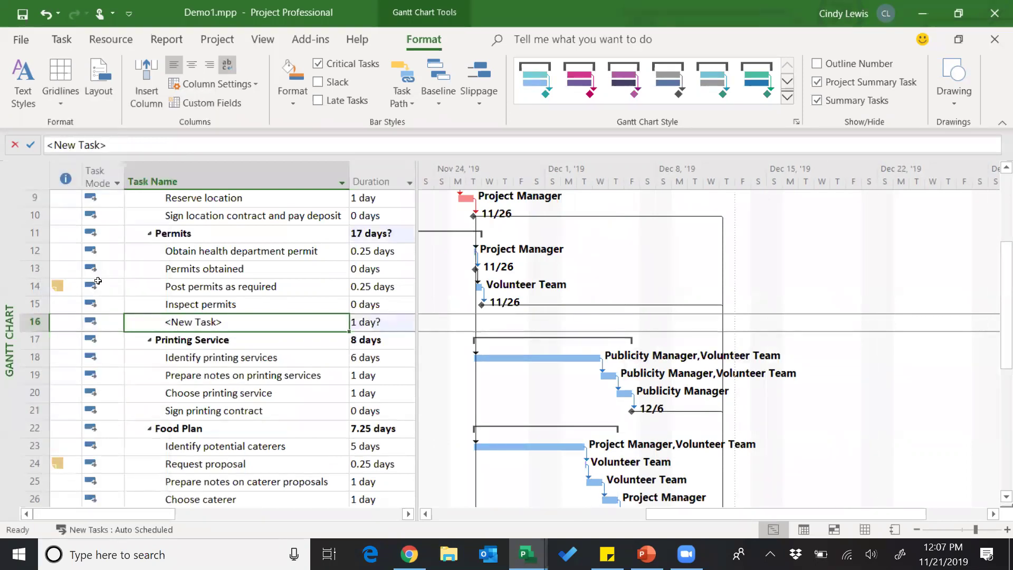
# Step: Change the task mode of the new task in row 16 to Manually Scheduled
pyautogui.click(114, 324)
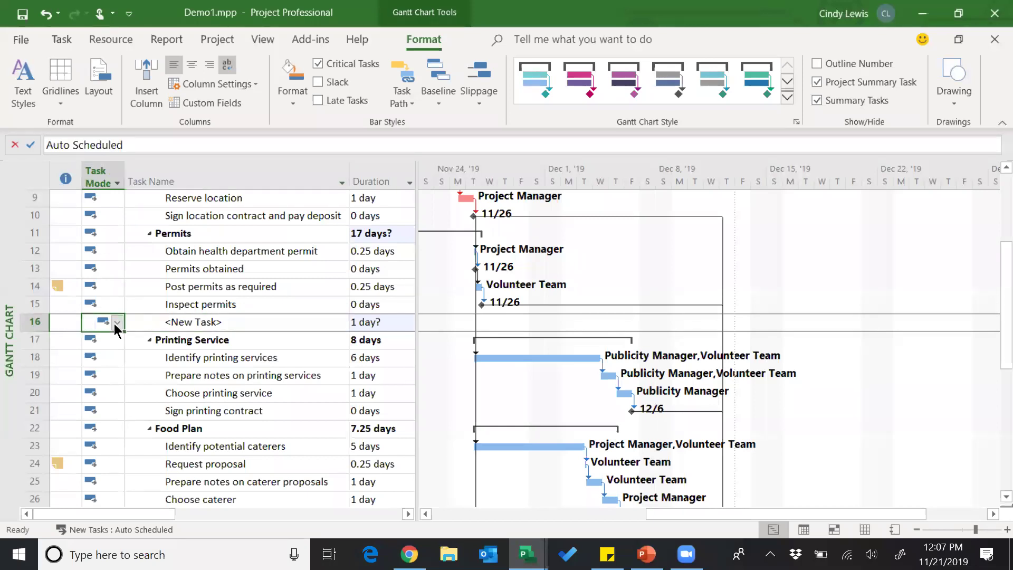
pyautogui.click(117, 324)
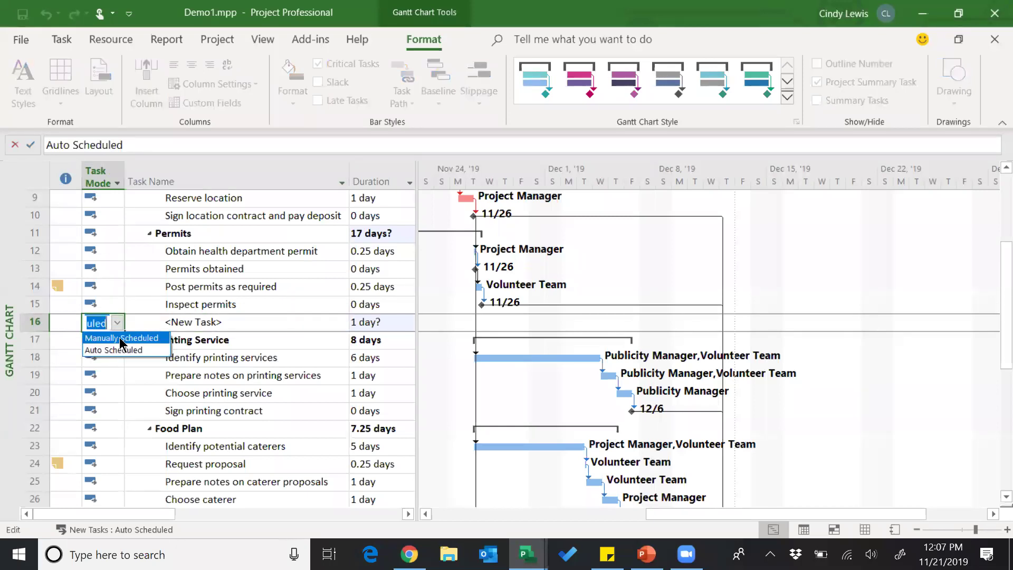
pyautogui.click(119, 337)
pyautogui.click(209, 326)
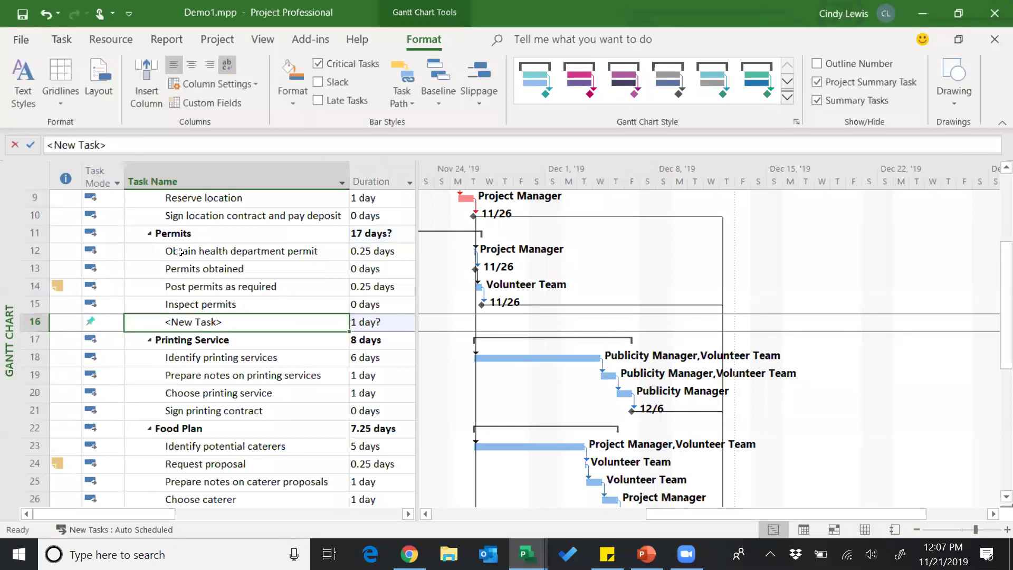
pyautogui.click(66, 39)
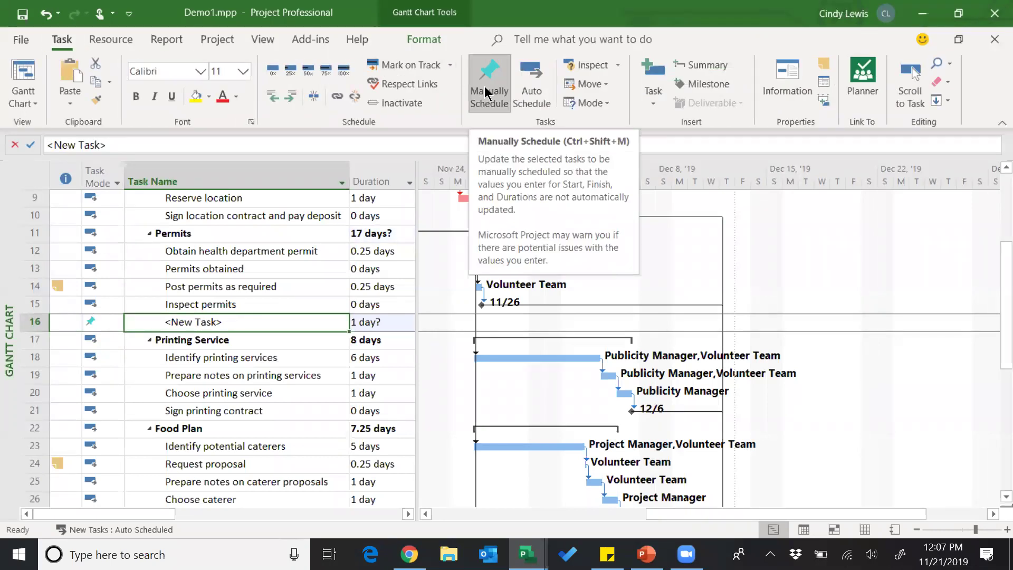
# Step: Set the new task's duration to "TBD" and its start to "Mid June", widening the table to reach the date columns
pyautogui.click(387, 322)
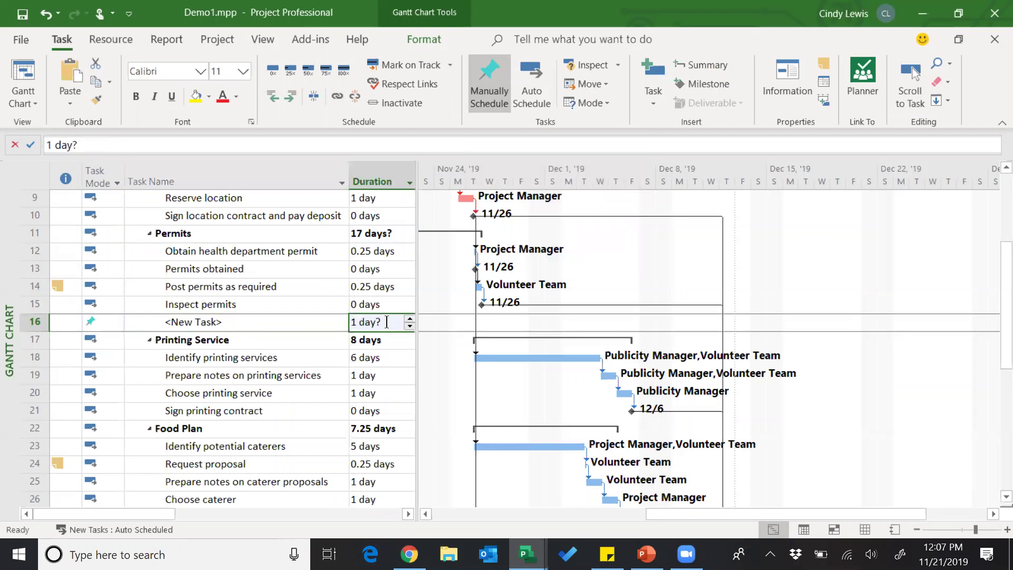
pyautogui.write('TBD')
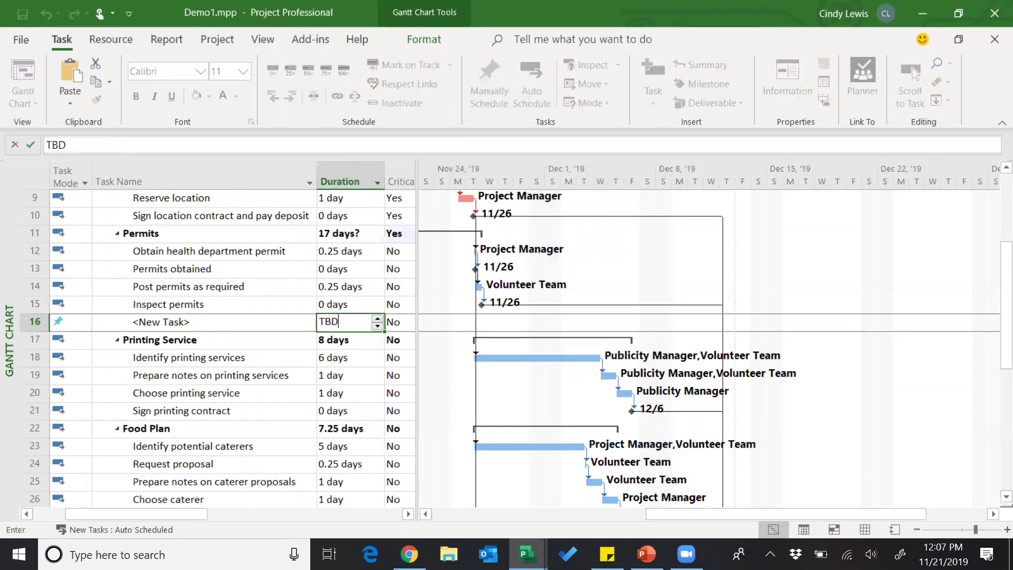
pyautogui.press('Return')
pyautogui.moveTo(417, 328); pyautogui.dragTo(751, 326)
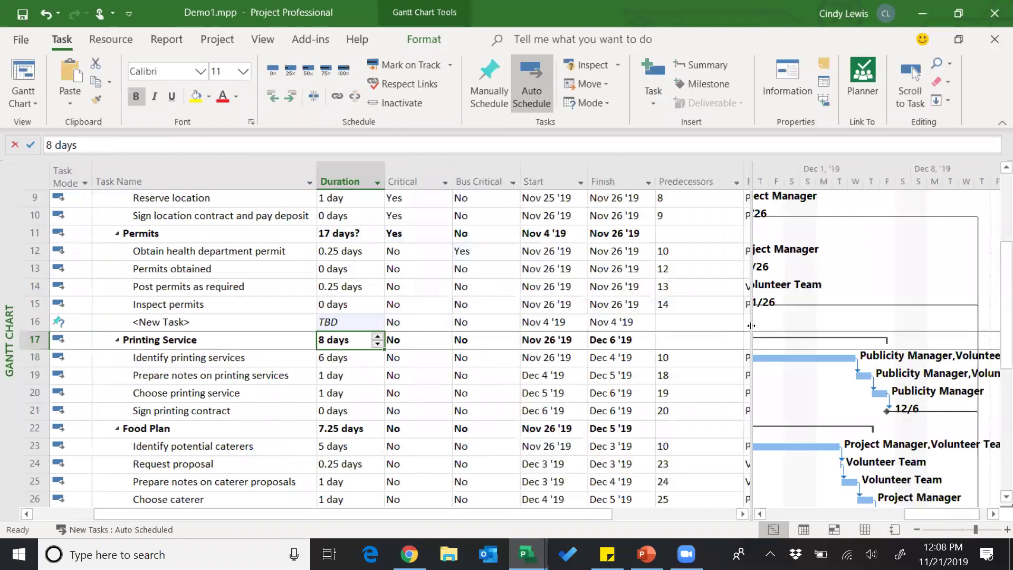
pyautogui.click(566, 323)
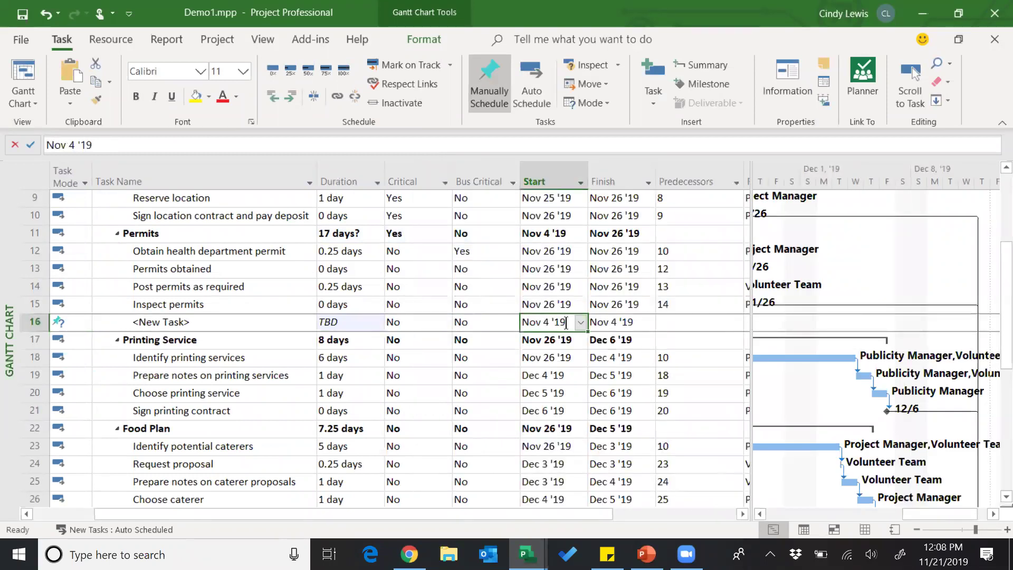
pyautogui.write('Mid June')
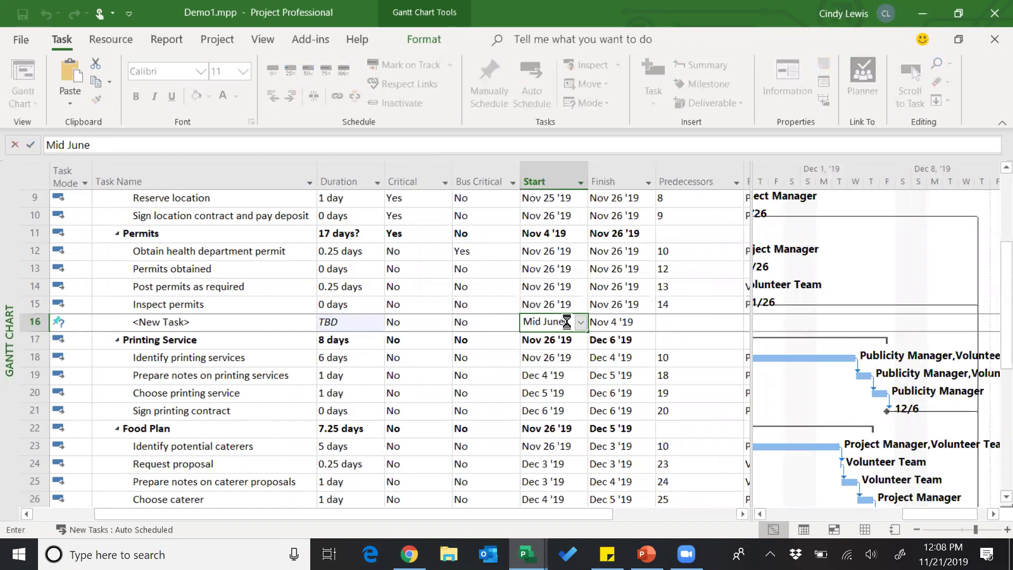
pyautogui.press('Return')
# Step: Set the new task's finish to a placeholder note about asking a named colleague, and select the task's name
pyautogui.click(622, 322)
pyautogui.write('As')
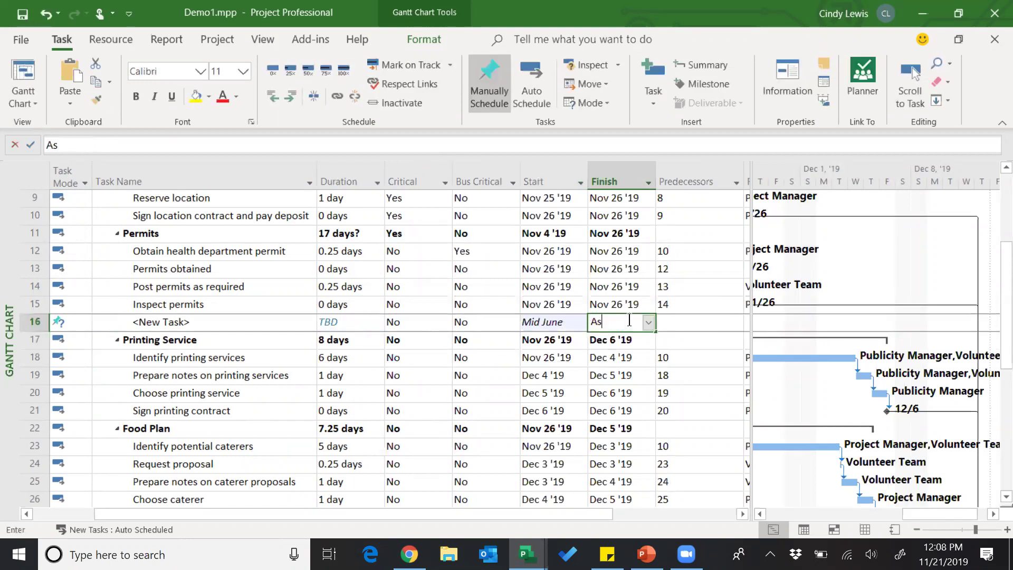
pyautogui.write('k Jerry')
pyautogui.press('Return')
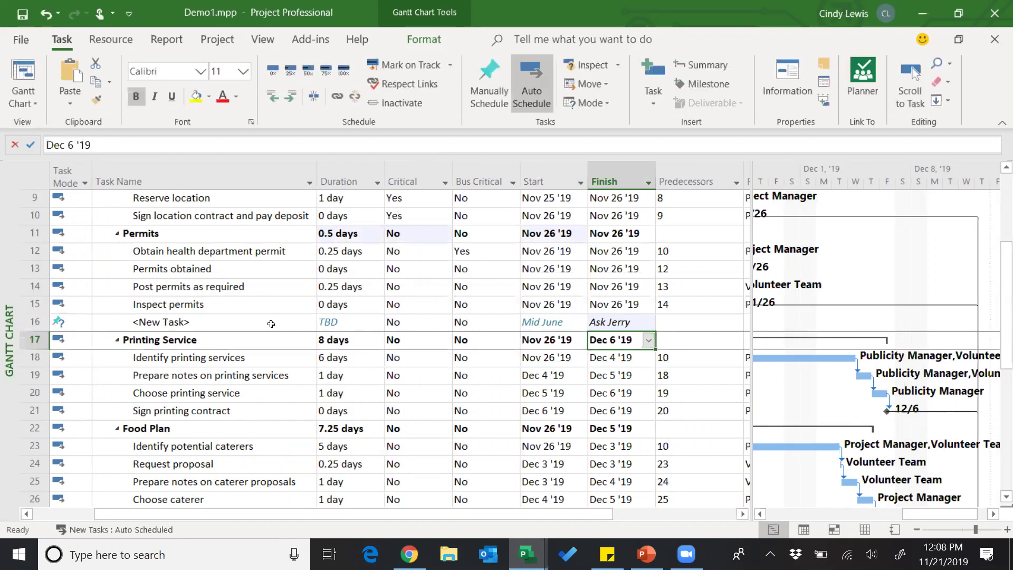
pyautogui.click(271, 323)
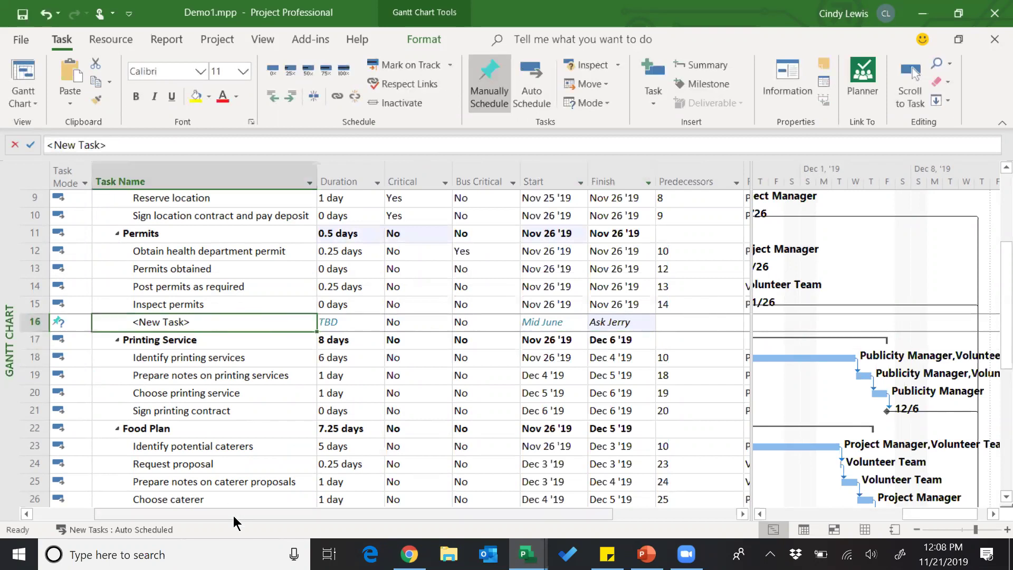
pyautogui.moveTo(234, 514); pyautogui.dragTo(182, 515)
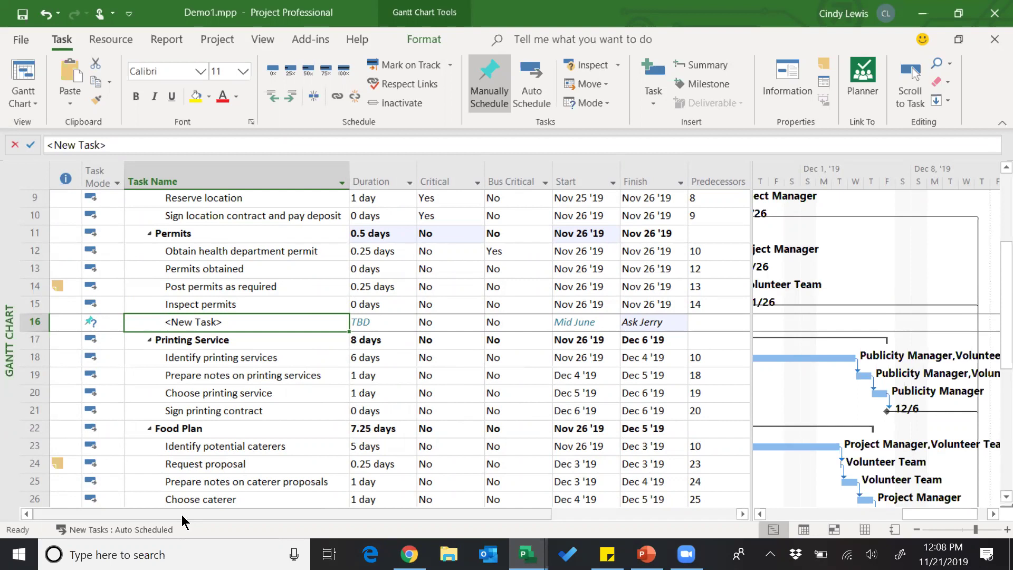
# Step: Widen the Gantt chart area and set the Printing Service summary task's duration to 20 days
pyautogui.moveTo(752, 462); pyautogui.dragTo(418, 453)
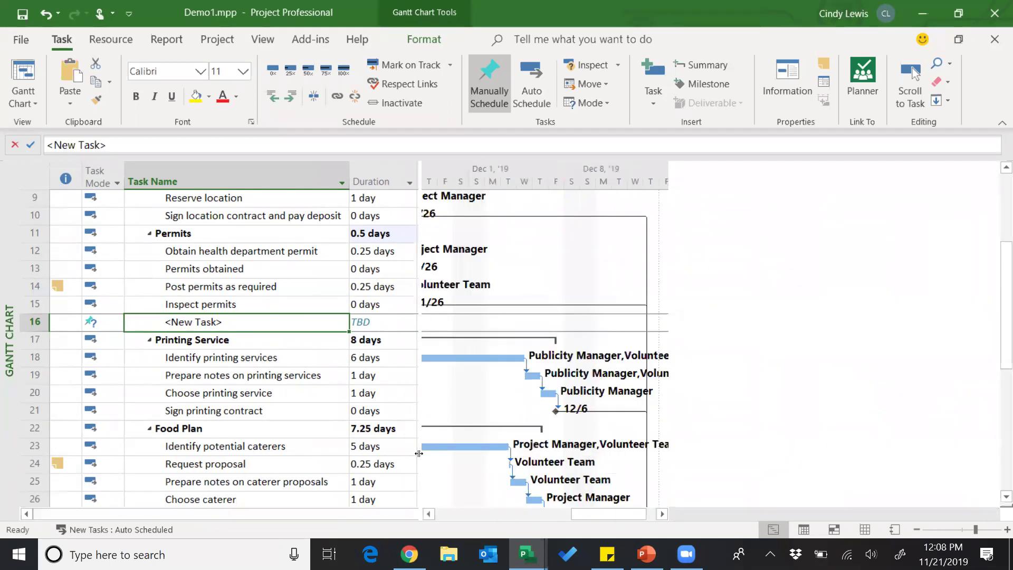
pyautogui.click(265, 342)
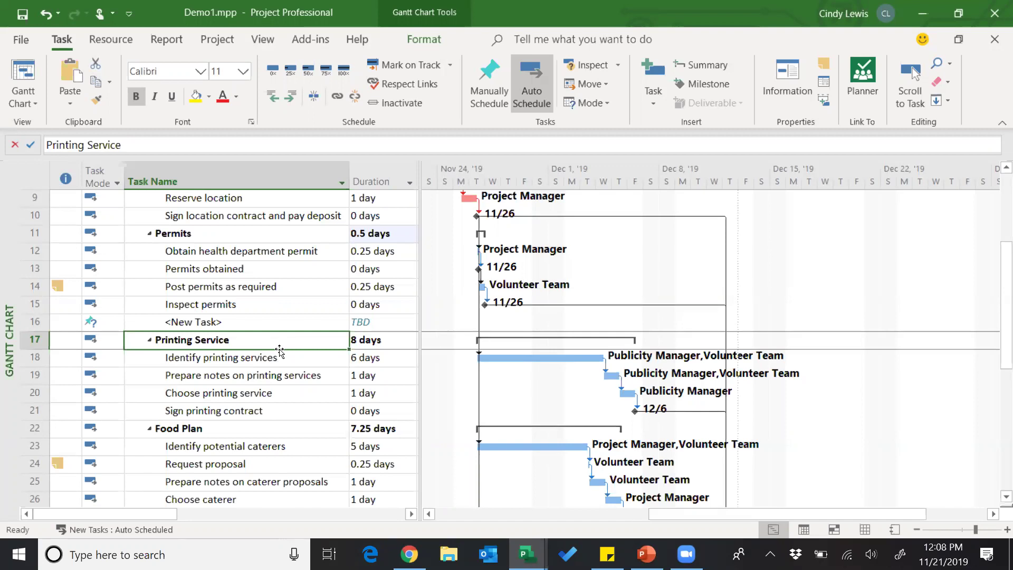
pyautogui.click(388, 340)
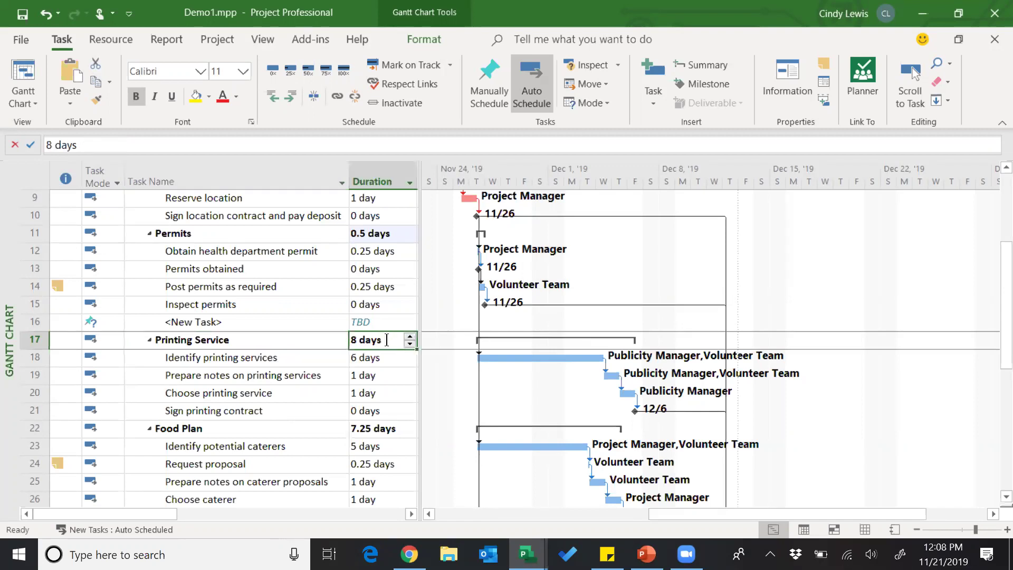
pyautogui.write('20')
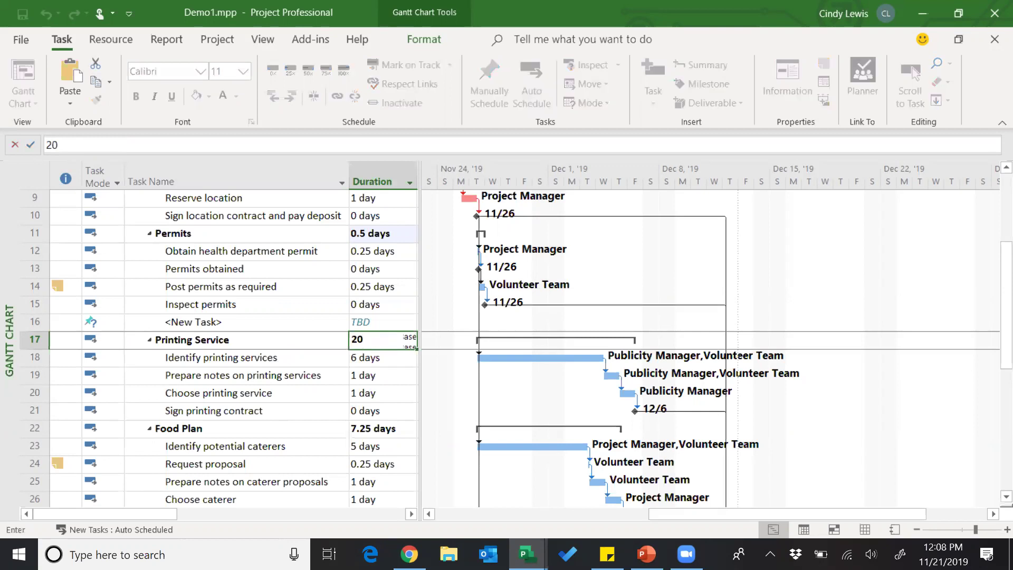
pyautogui.press('Return')
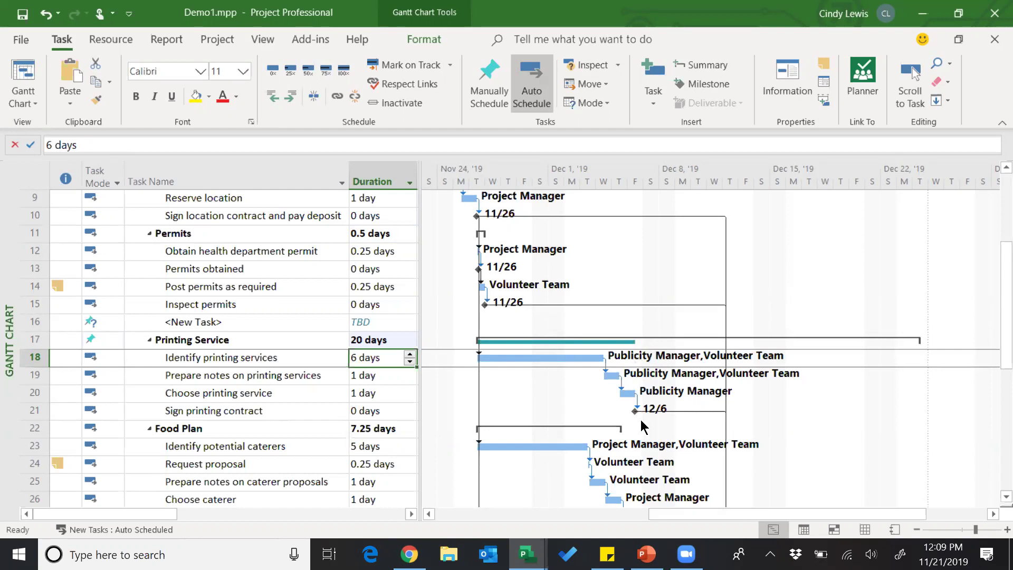
# Step: Set the Printing Service summary task's duration to 5 days, and return that task to Auto Scheduled mode
pyautogui.click(381, 340)
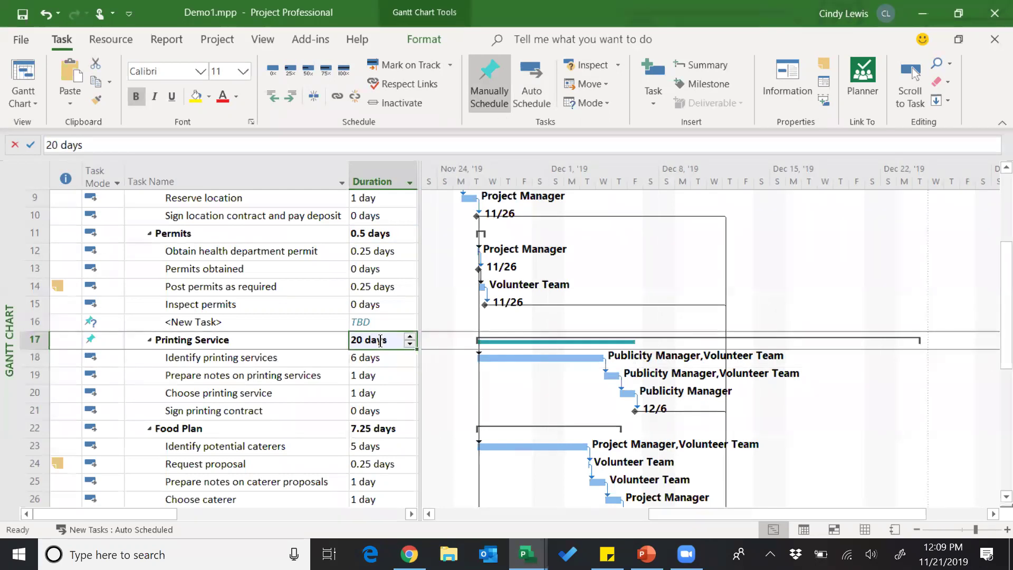
pyautogui.write('5')
pyautogui.press('Return')
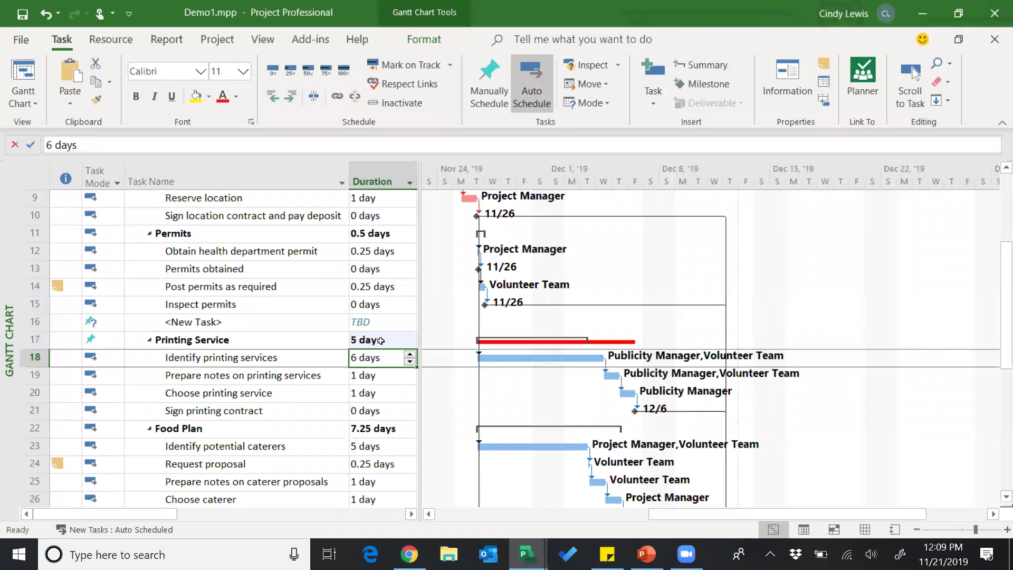
pyautogui.click(398, 338)
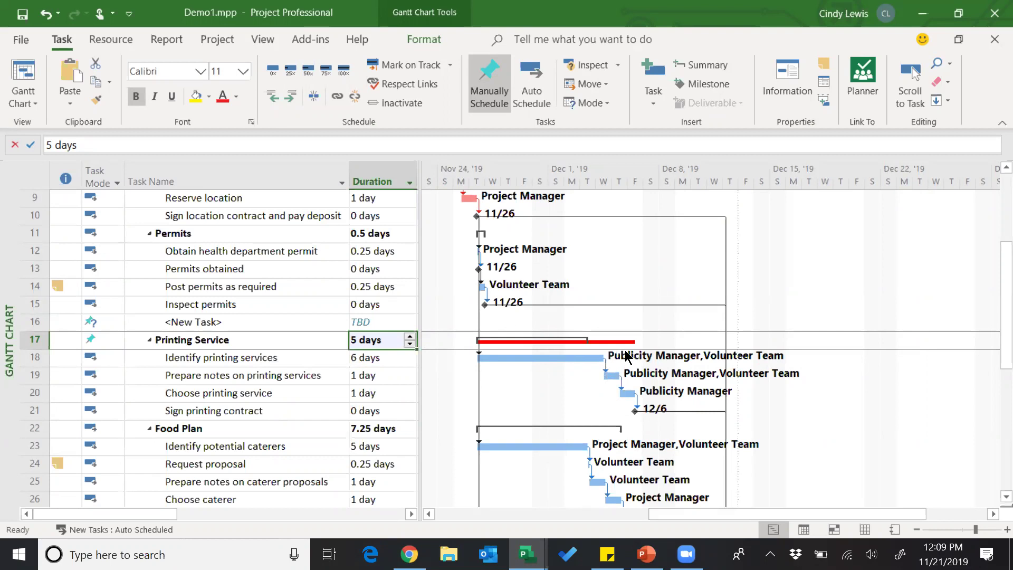
pyautogui.click(533, 82)
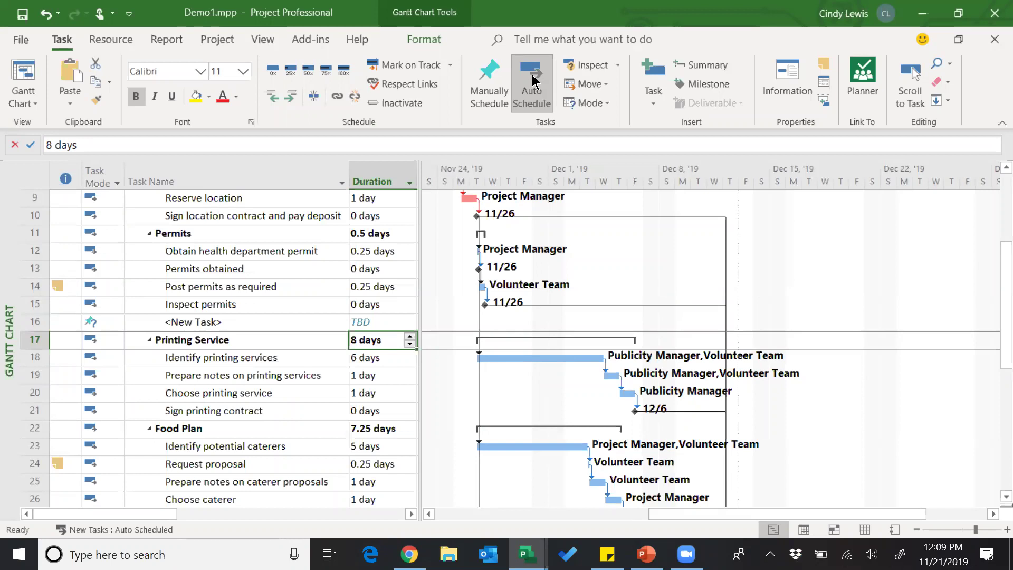
# Step: Widen the task table and insert a Deadline column before the Critical column
pyautogui.moveTo(421, 194); pyautogui.dragTo(738, 197)
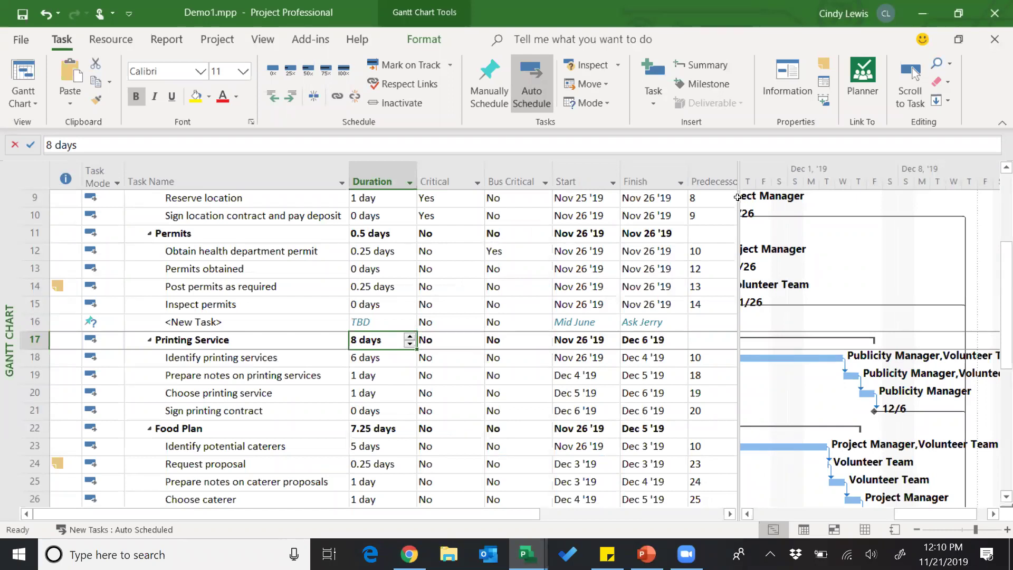
pyautogui.rightClick(446, 183)
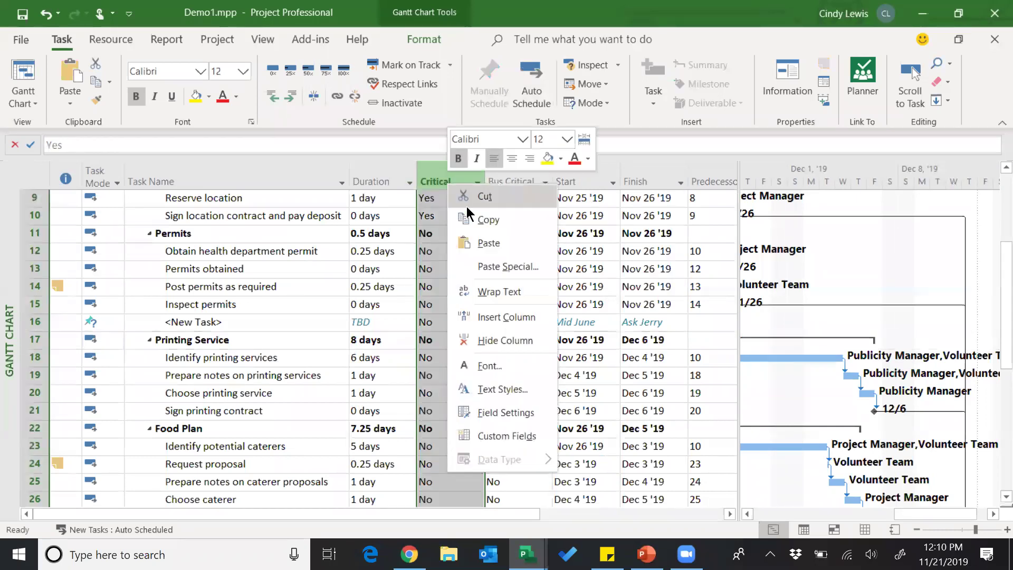
pyautogui.click(505, 317)
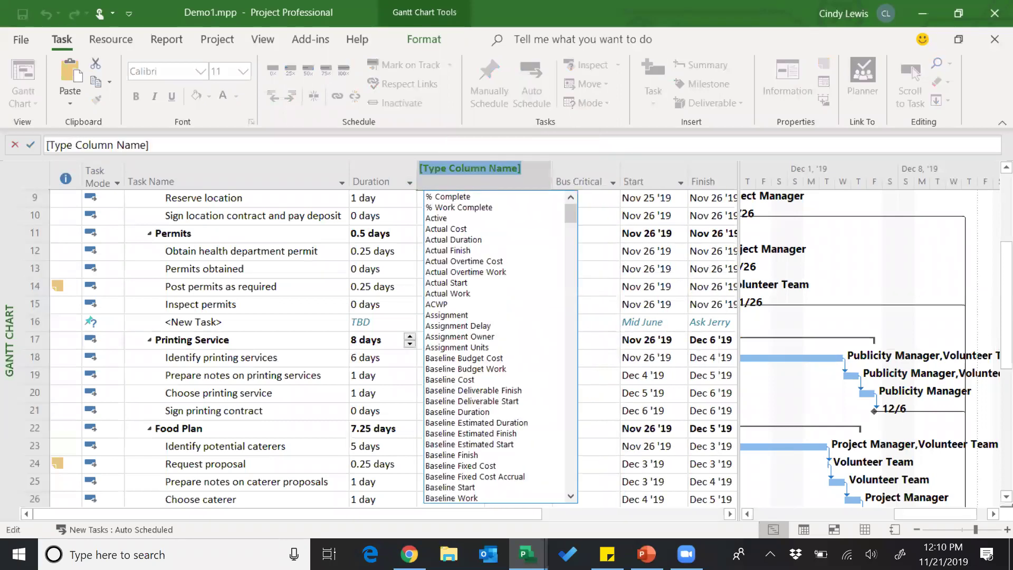
pyautogui.write('deadline')
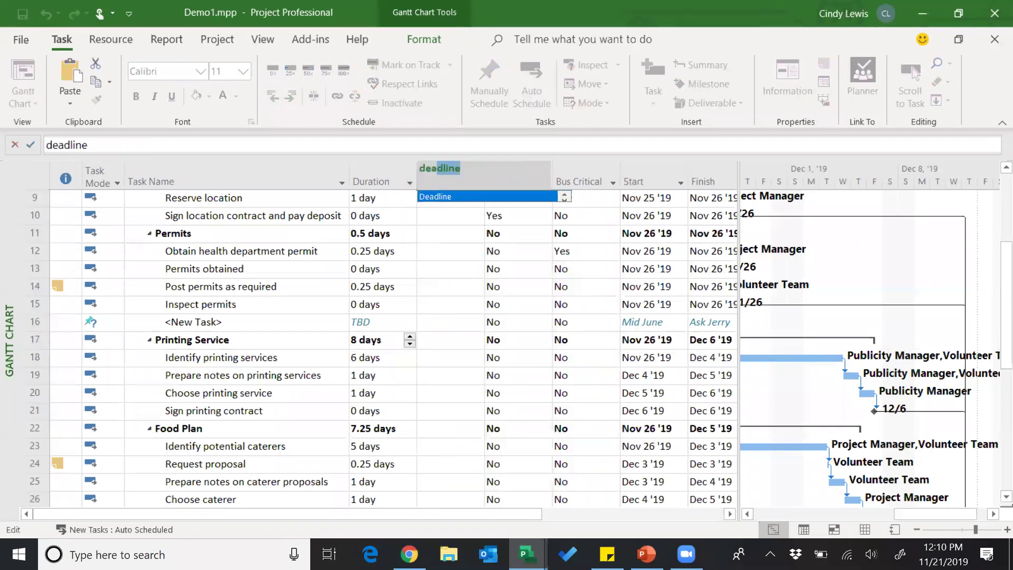
pyautogui.click(460, 195)
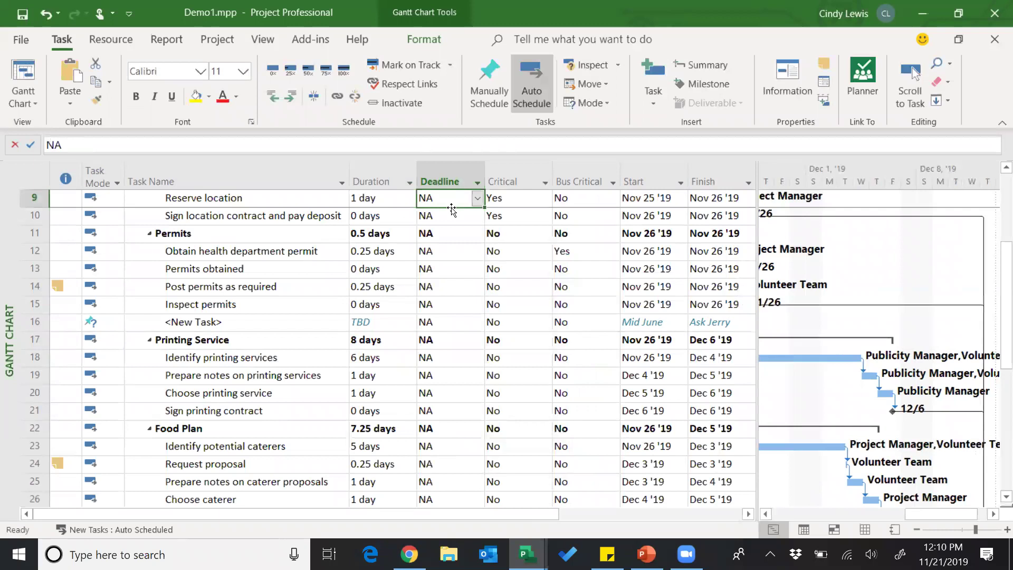
# Step: Set the "Sign printing contract" deadline to January 7, 2020, and bring its deadline marker into view on the Gantt chart
pyautogui.click(450, 412)
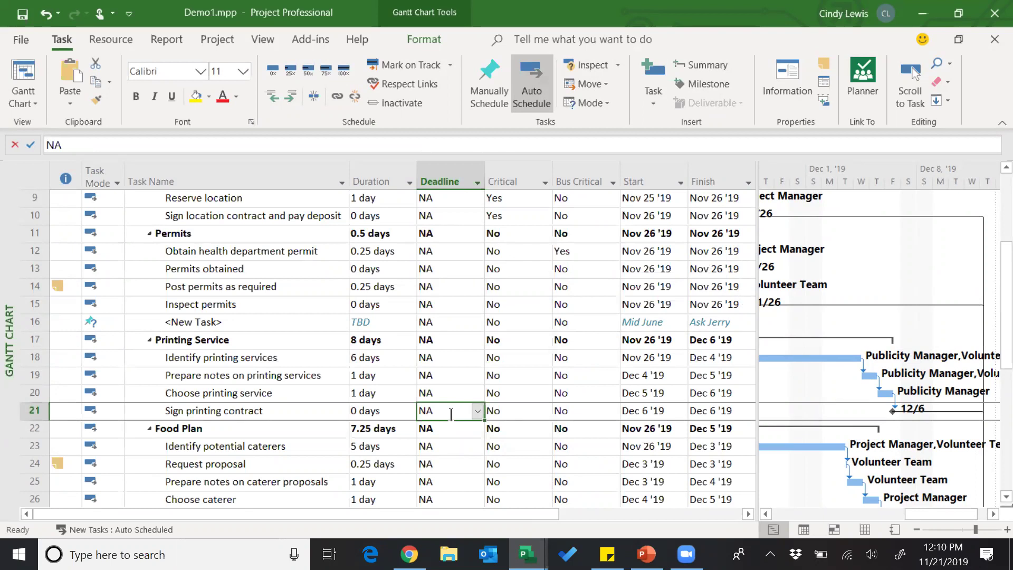
pyautogui.click(478, 411)
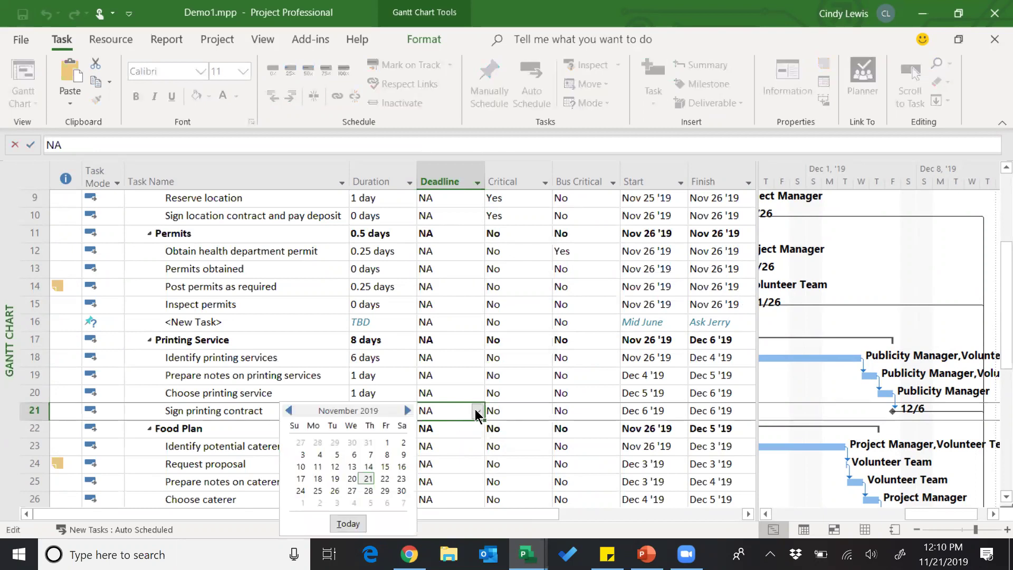
pyautogui.click(407, 411)
pyautogui.click(406, 411)
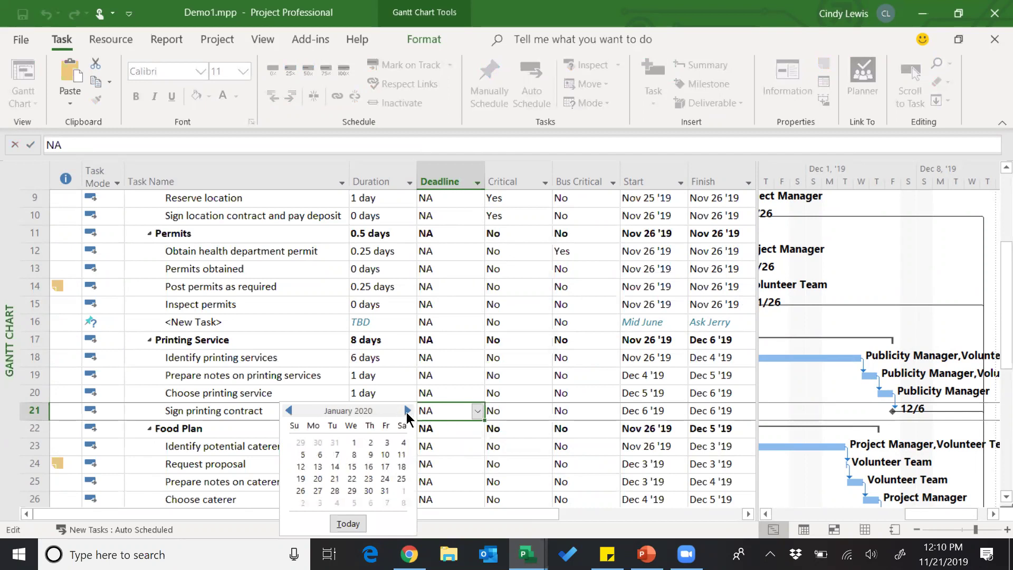
pyautogui.click(336, 454)
pyautogui.click(294, 412)
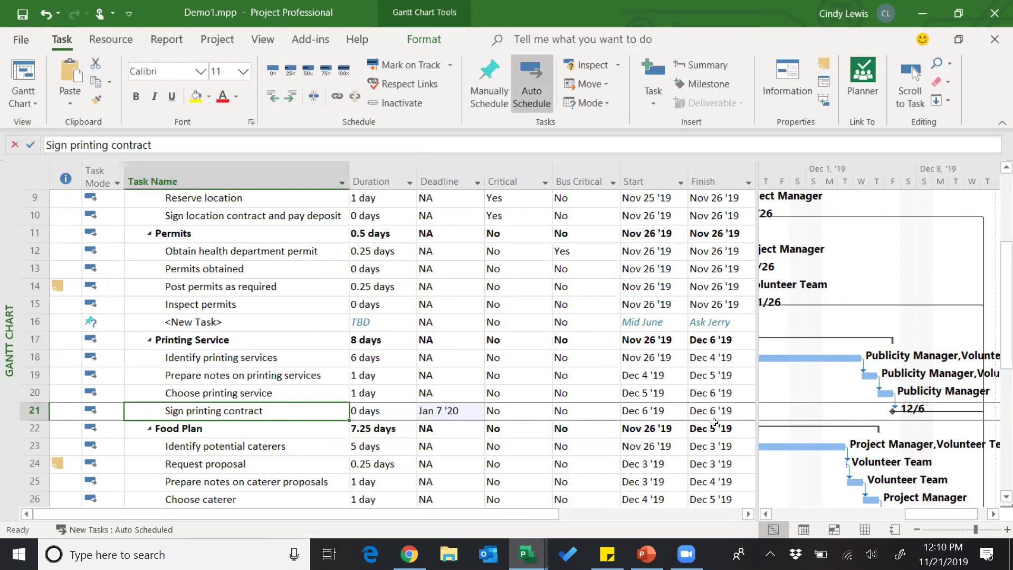
pyautogui.moveTo(757, 423); pyautogui.dragTo(481, 423)
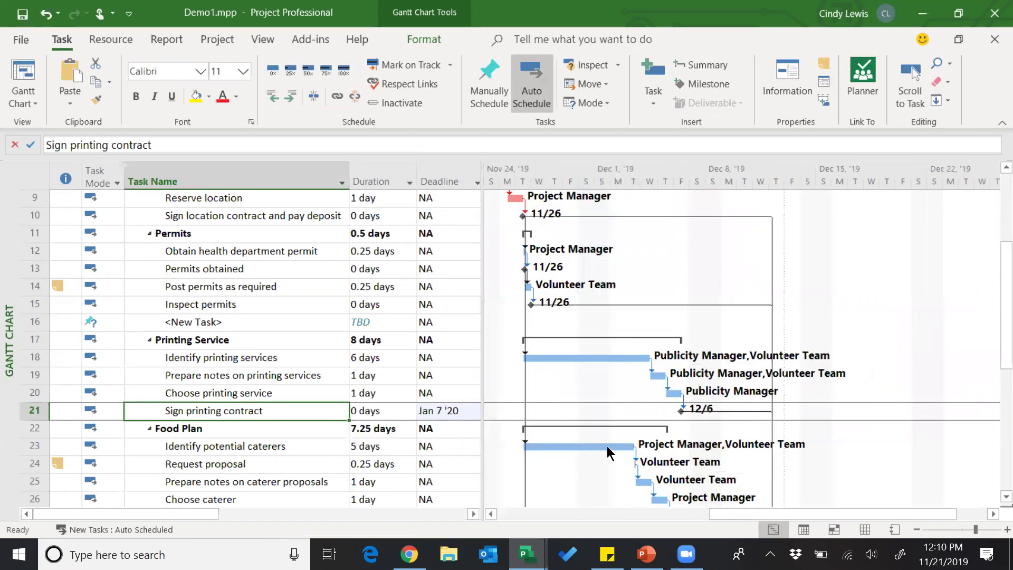
pyautogui.click(994, 513)
pyautogui.moveTo(993, 517); pyautogui.dragTo(993, 516)
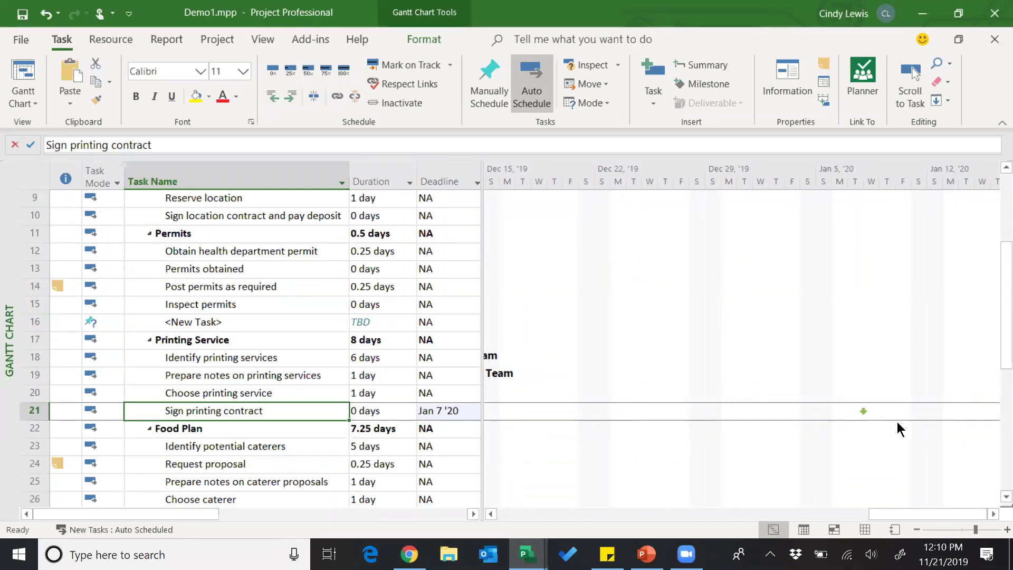
# Step: Filter the Duration column to 0 days and zoom out the timescale to show the milestones on the Gantt chart
pyautogui.click(411, 185)
pyautogui.click(267, 305)
pyautogui.click(268, 318)
pyautogui.click(298, 511)
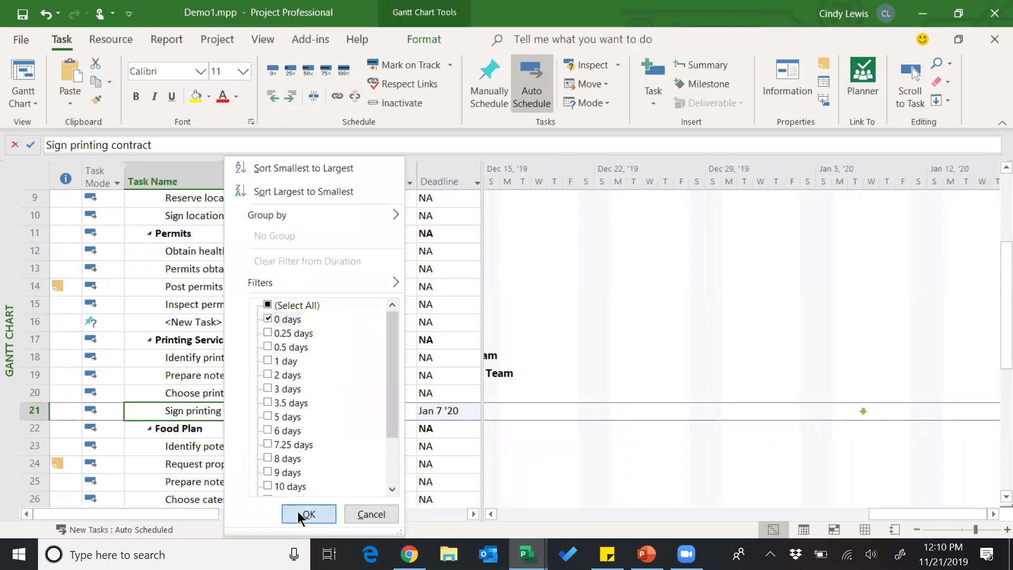
pyautogui.scroll(3, 760, 451)
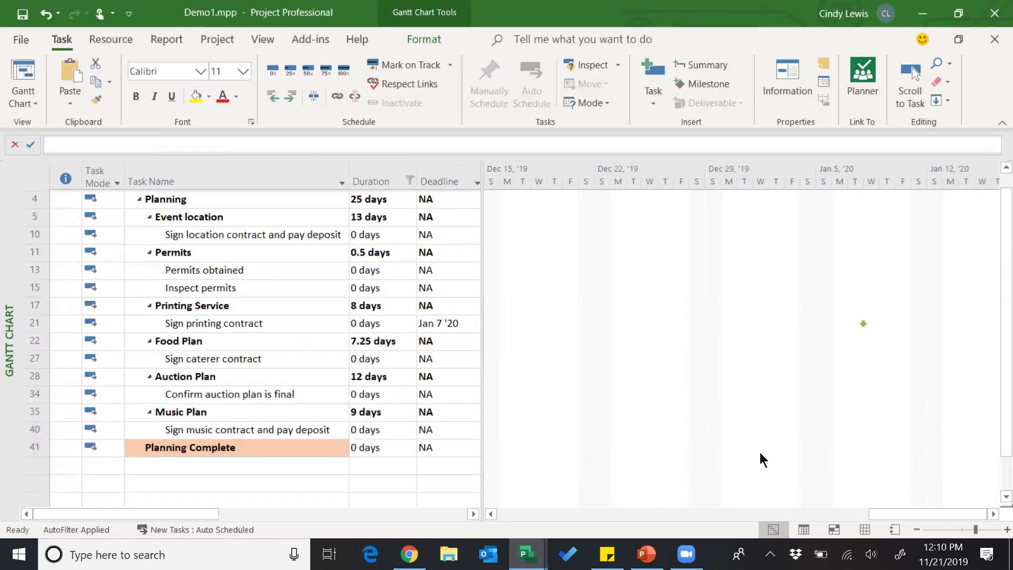
pyautogui.click(917, 530)
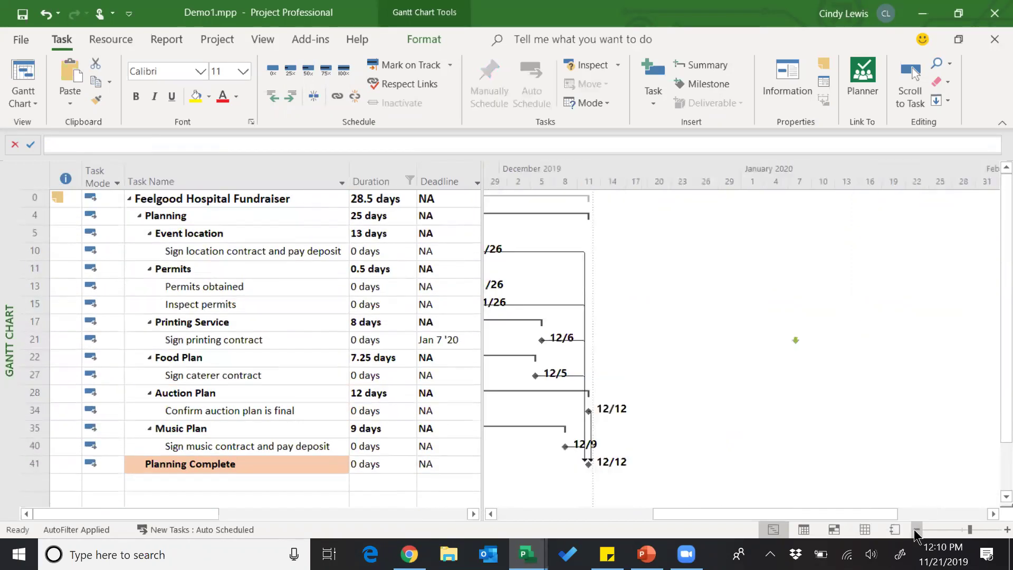
pyautogui.click(491, 514)
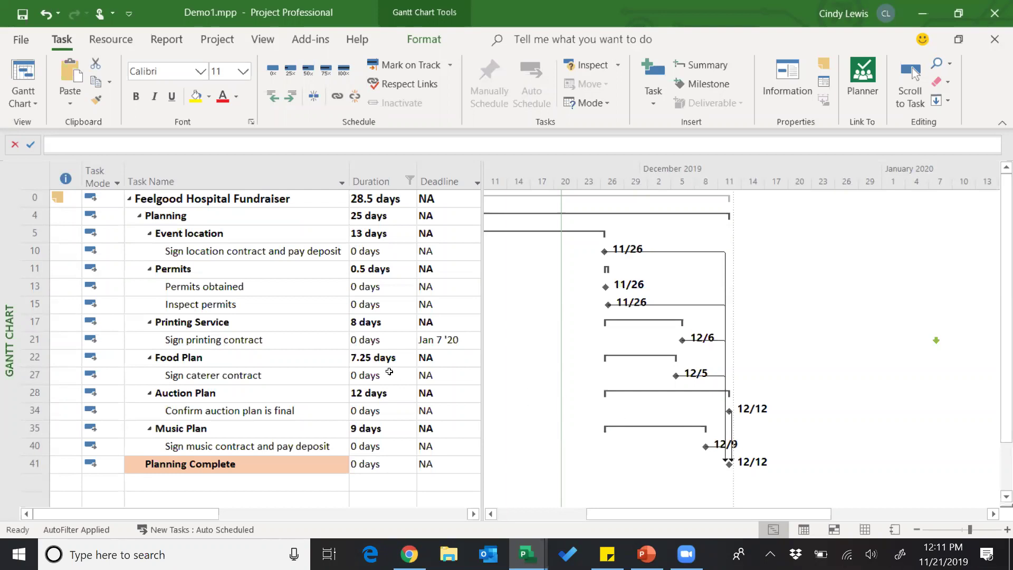
# Step: Remove the Duration filter by including all durations again
pyautogui.click(409, 181)
pyautogui.click(267, 306)
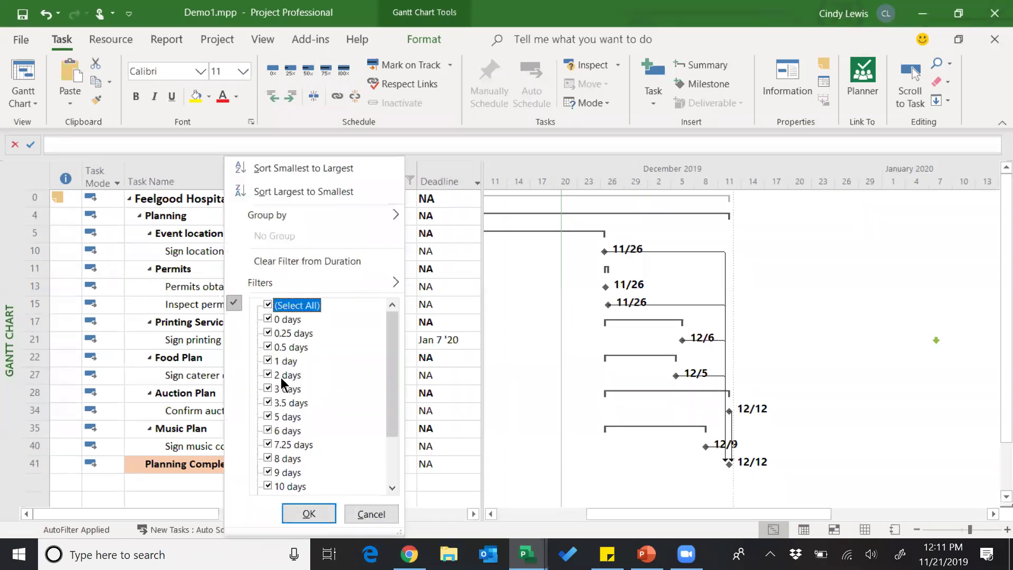
pyautogui.click(309, 514)
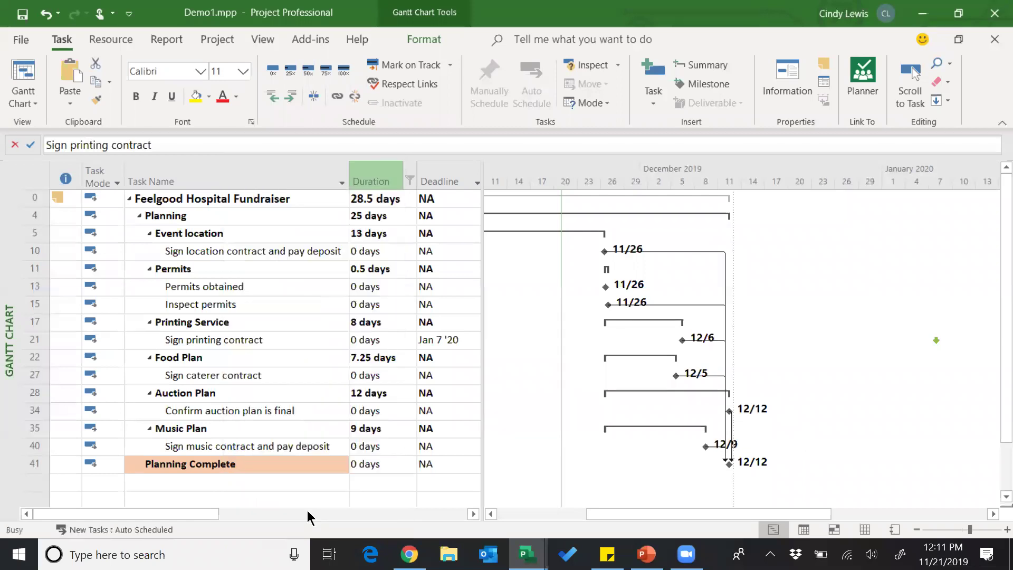
# Step: Set the "Choose printing service" duration to 100 days and inspect the indicator on the "Sign printing contract" task
pyautogui.scroll(-3, 350, 391)
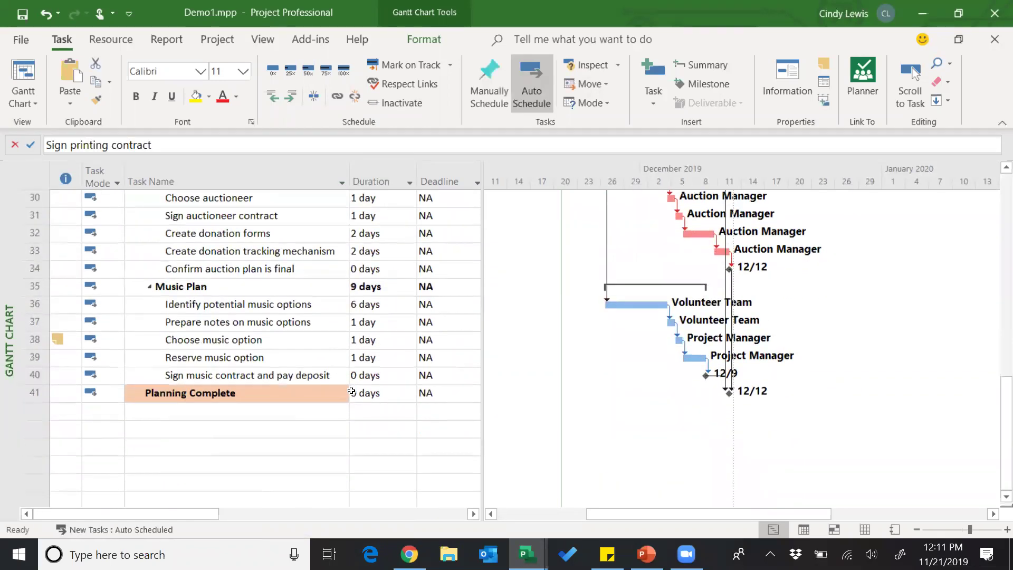
pyautogui.scroll(6, 350, 391)
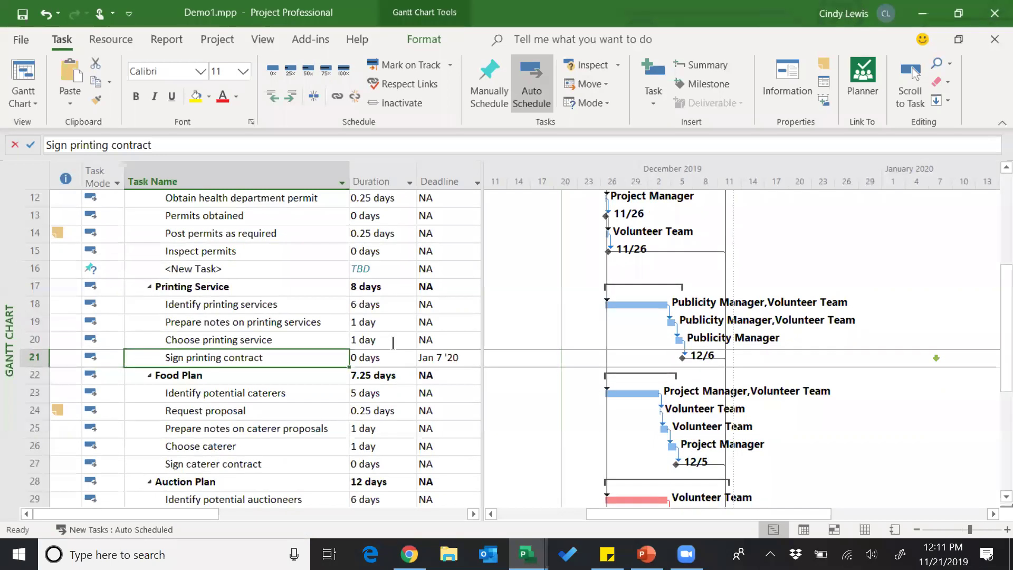
pyautogui.click(393, 343)
pyautogui.write('100')
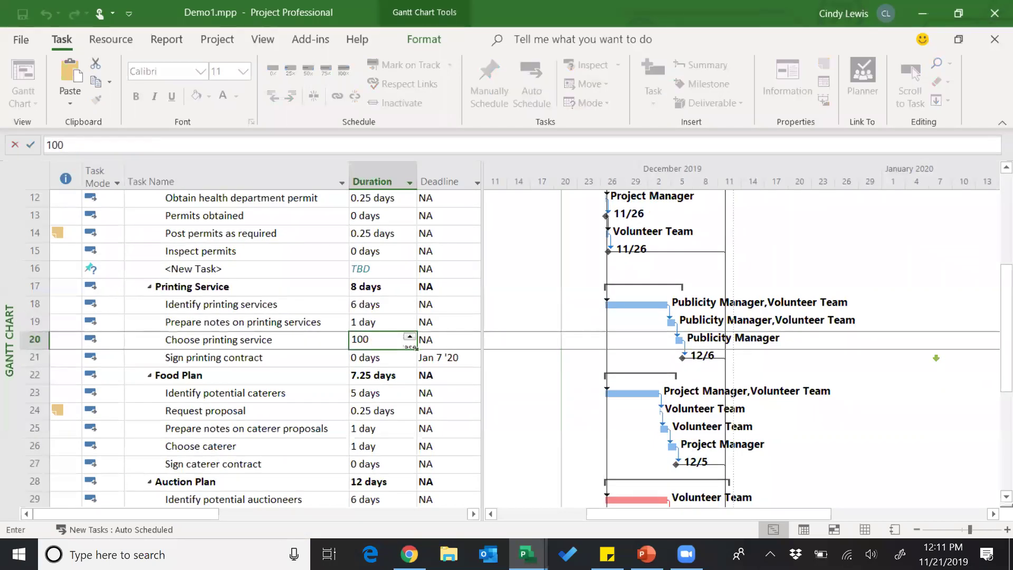
pyautogui.press('Return')
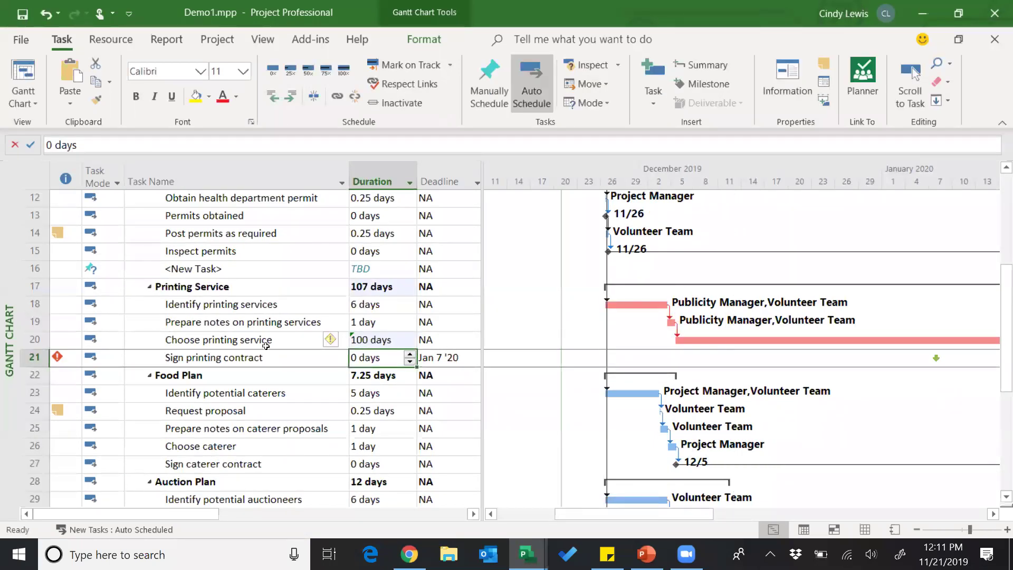
pyautogui.moveTo(73, 364)
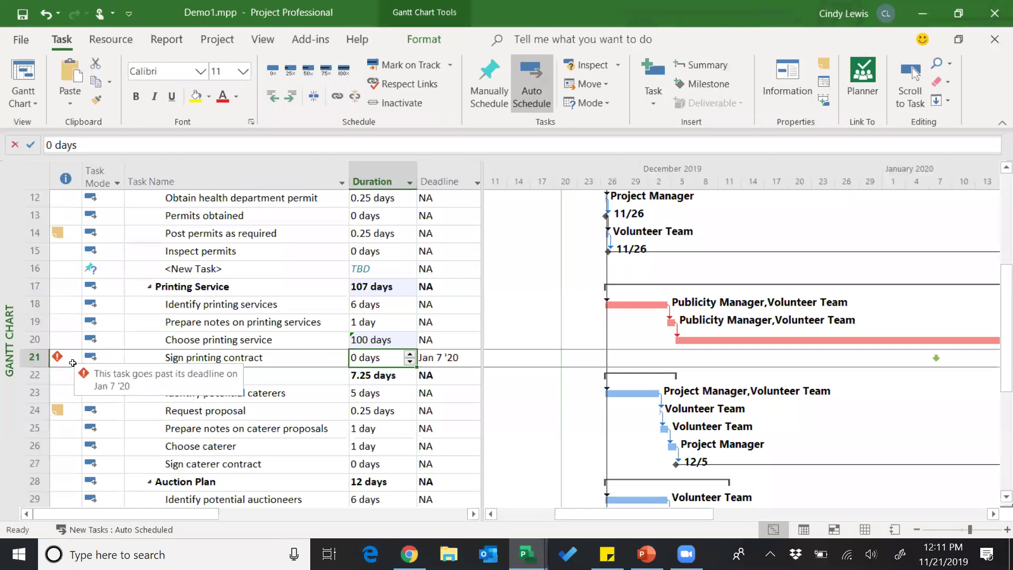
# Step: Switch from Demo1.mpp to the open Project3 file
pyautogui.moveTo(995, 516); pyautogui.dragTo(989, 519)
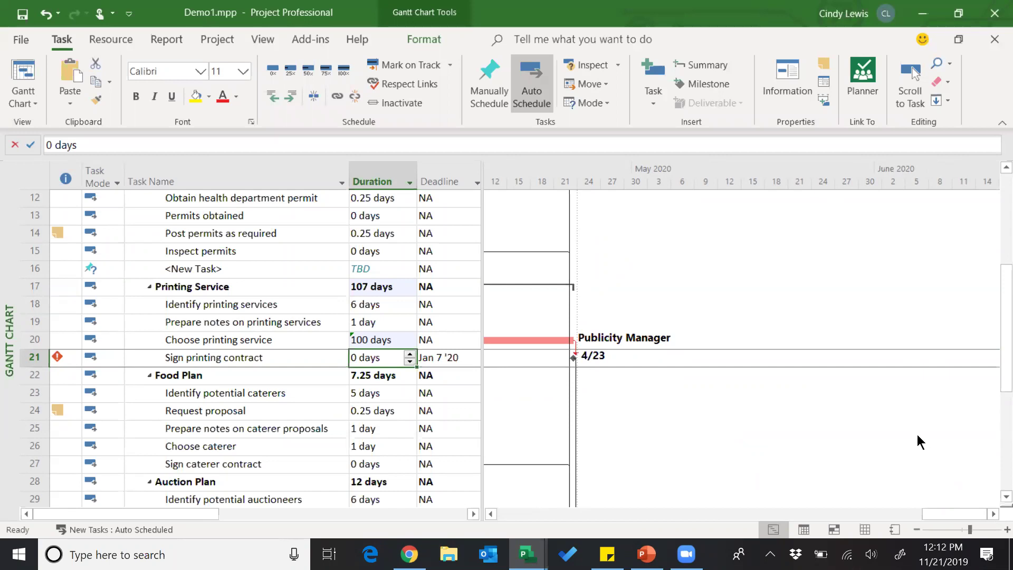
pyautogui.click(262, 39)
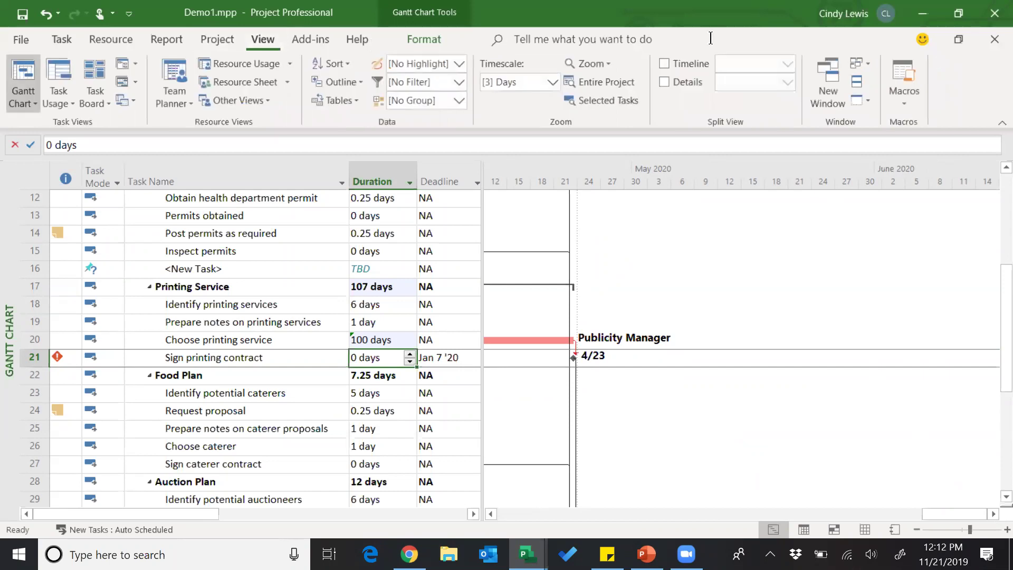
pyautogui.click(863, 62)
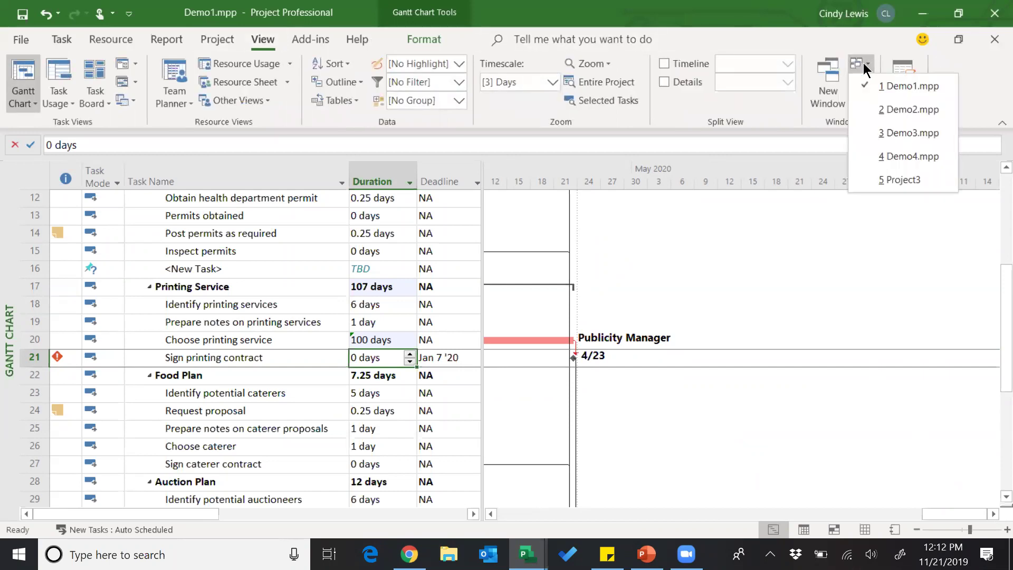
pyautogui.click(883, 178)
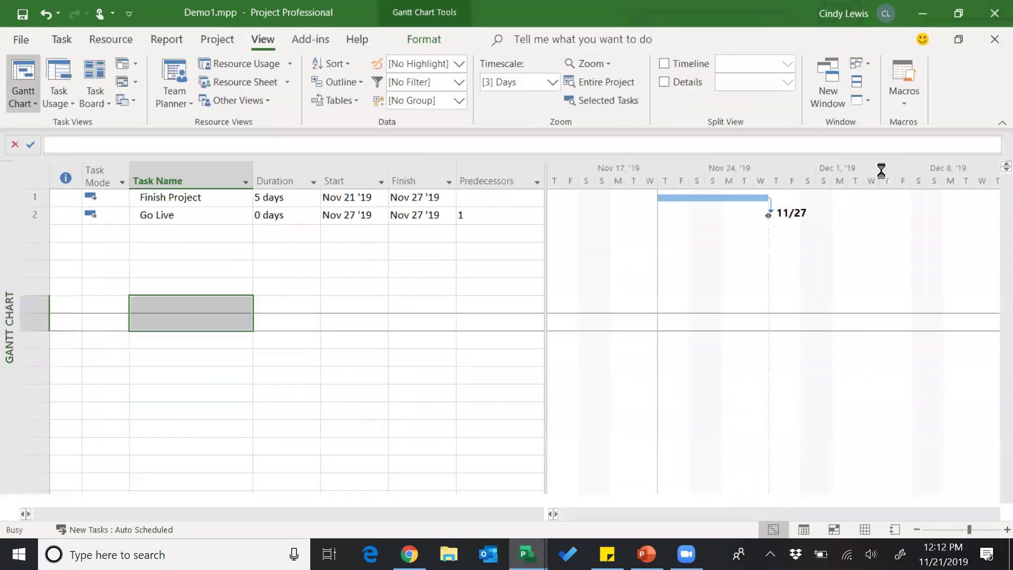
# Step: Insert a Deadline column before the Predecessors column in the task table
pyautogui.click(228, 216)
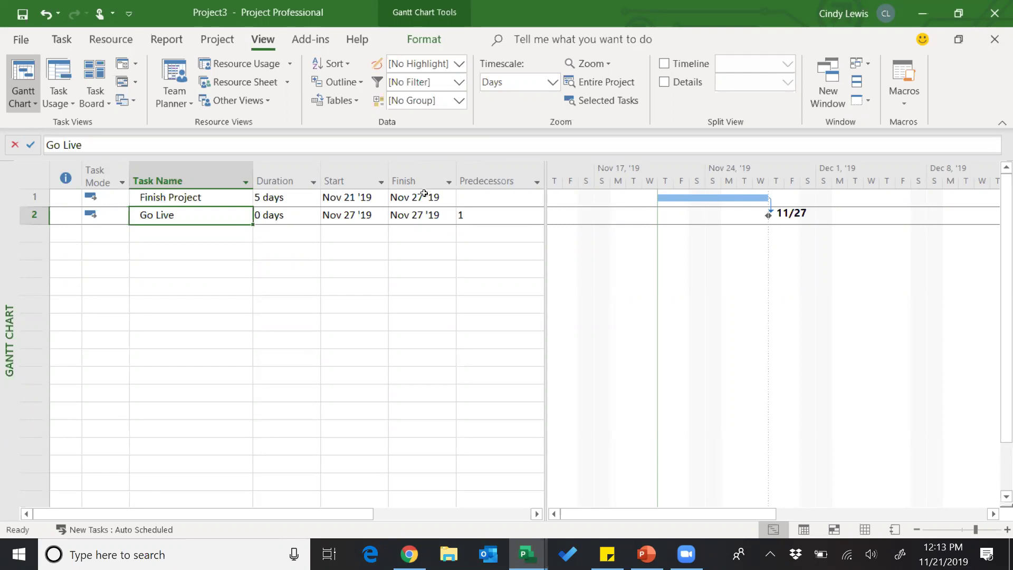
pyautogui.rightClick(484, 179)
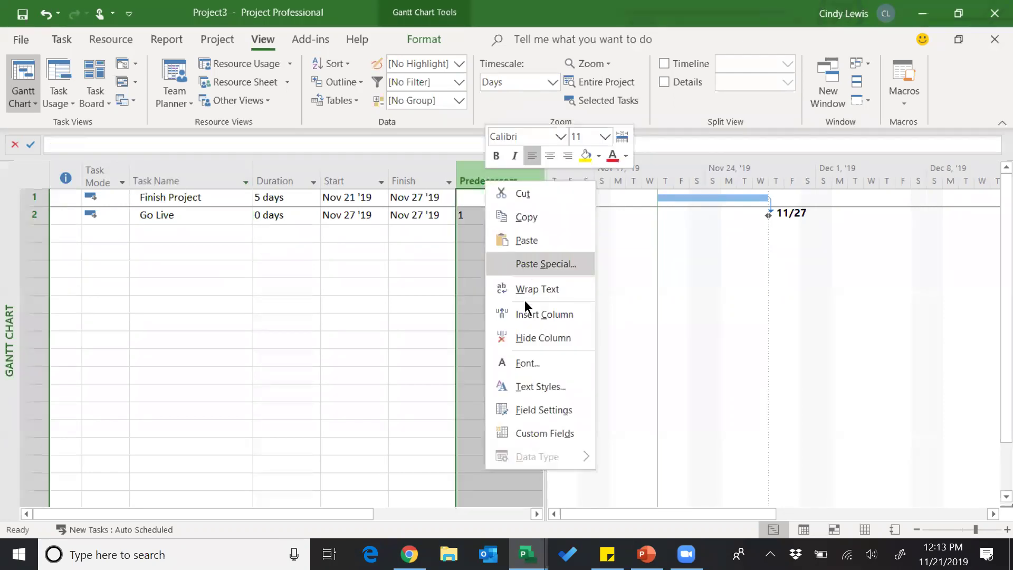
pyautogui.click(531, 264)
pyautogui.click(352, 80)
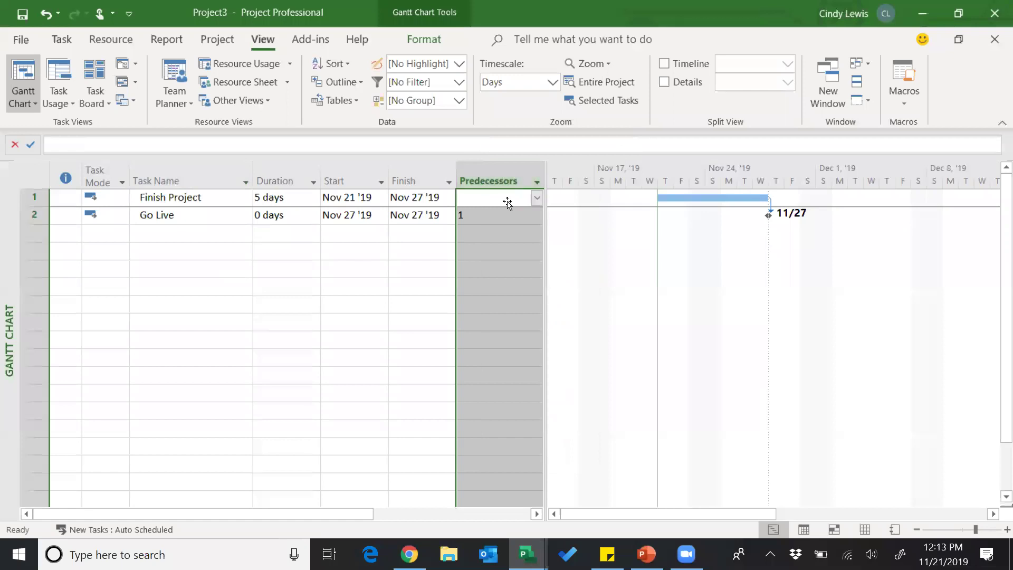
pyautogui.rightClick(501, 182)
pyautogui.click(560, 316)
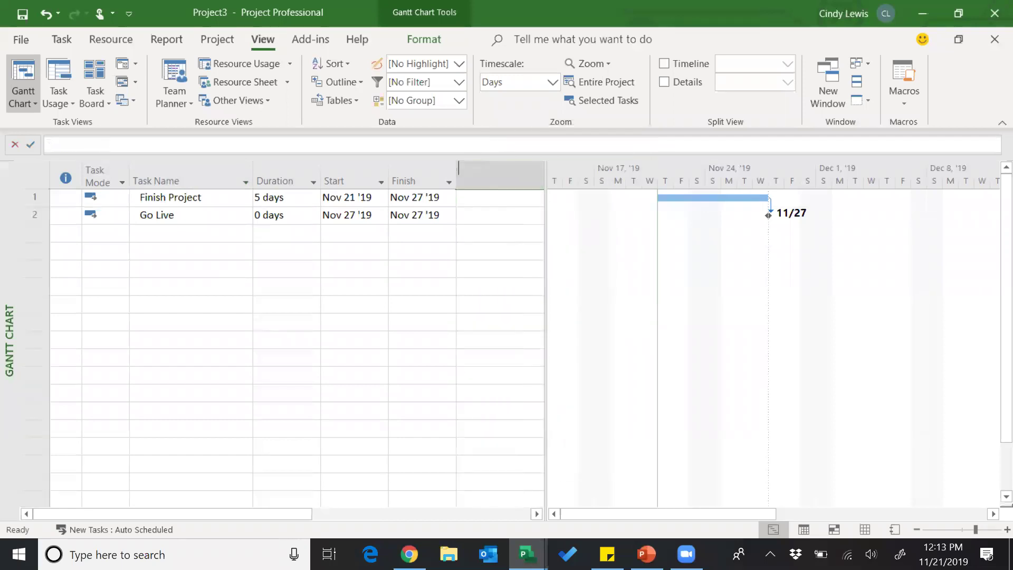
pyautogui.write('deadline')
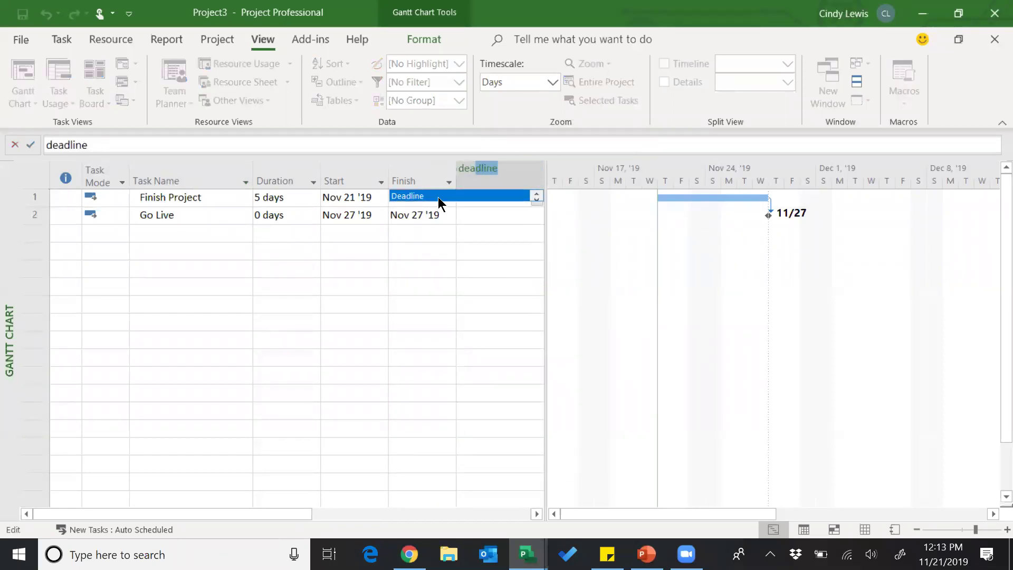
pyautogui.click(438, 197)
# Step: Set the "Go Live" task's deadline to November 20, 2019
pyautogui.click(534, 222)
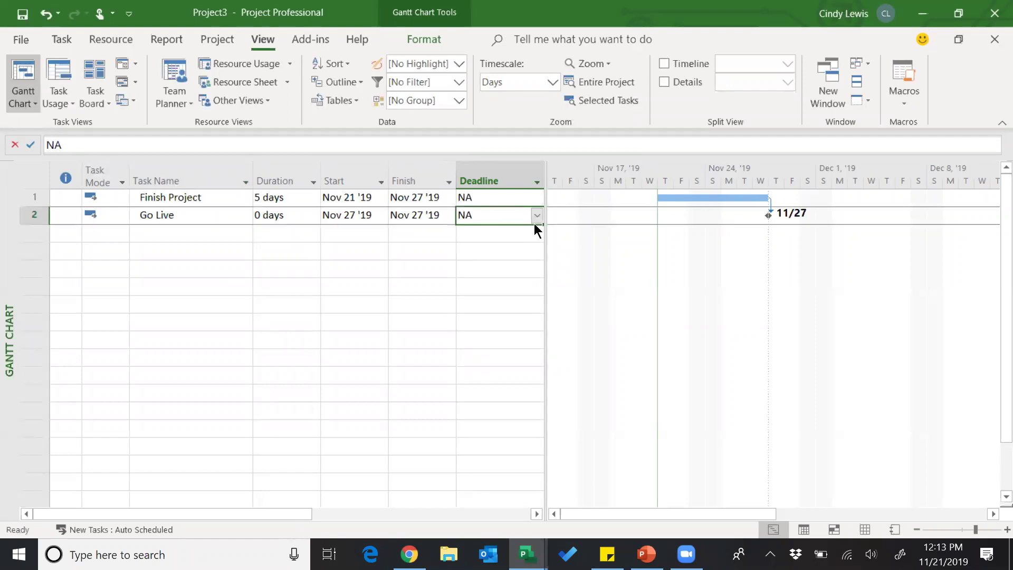
pyautogui.click(536, 214)
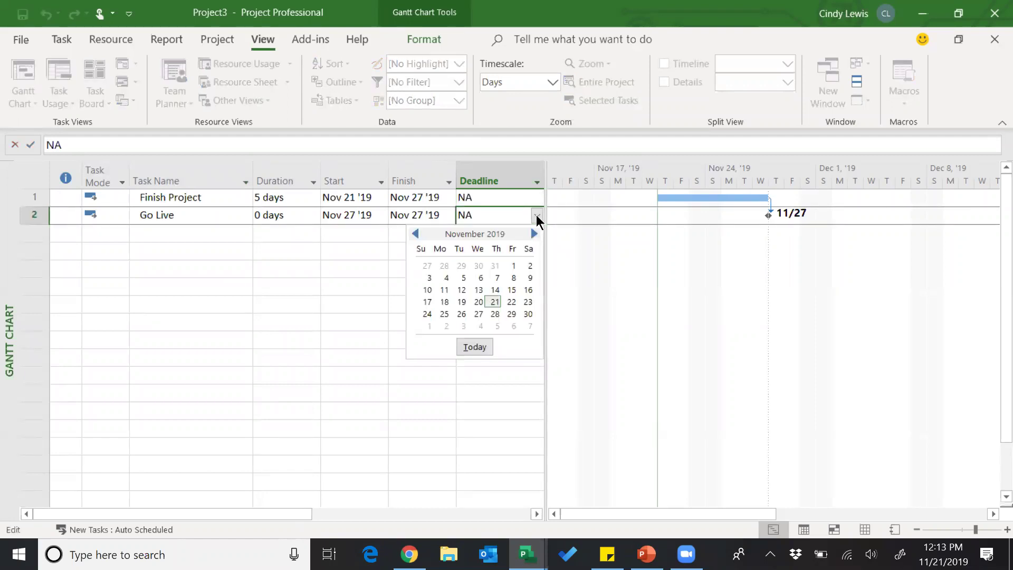
pyautogui.click(479, 301)
pyautogui.click(486, 338)
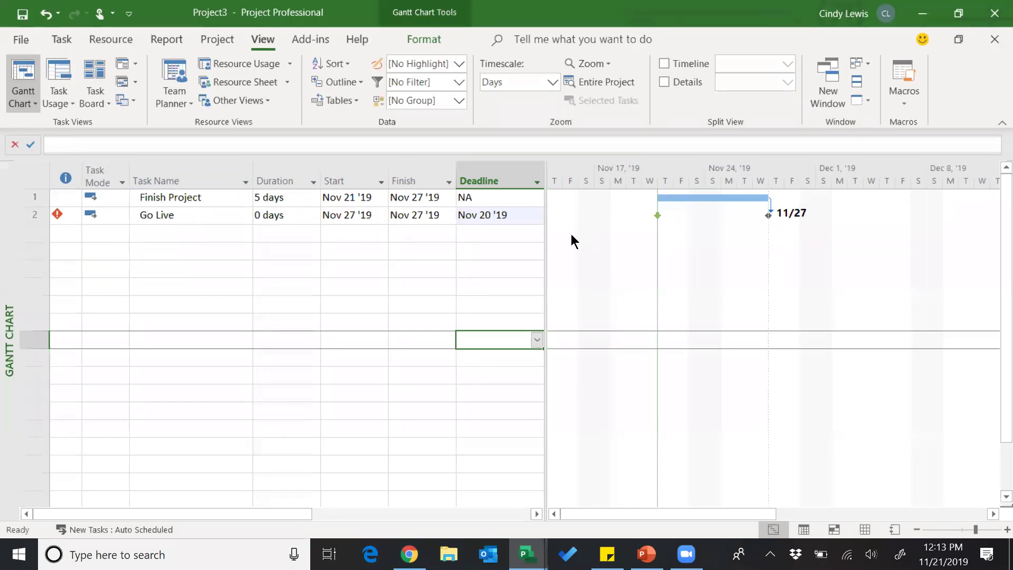
# Step: Apply a Finish No Later Than constraint dated December 6, 2019 to the "Go Live" task
pyautogui.click(234, 220)
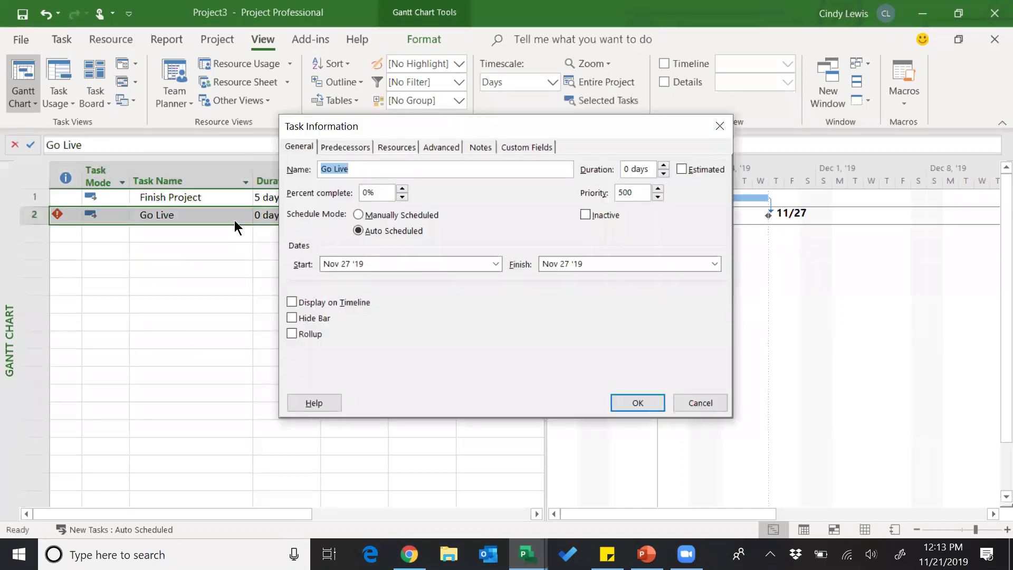
pyautogui.click(440, 148)
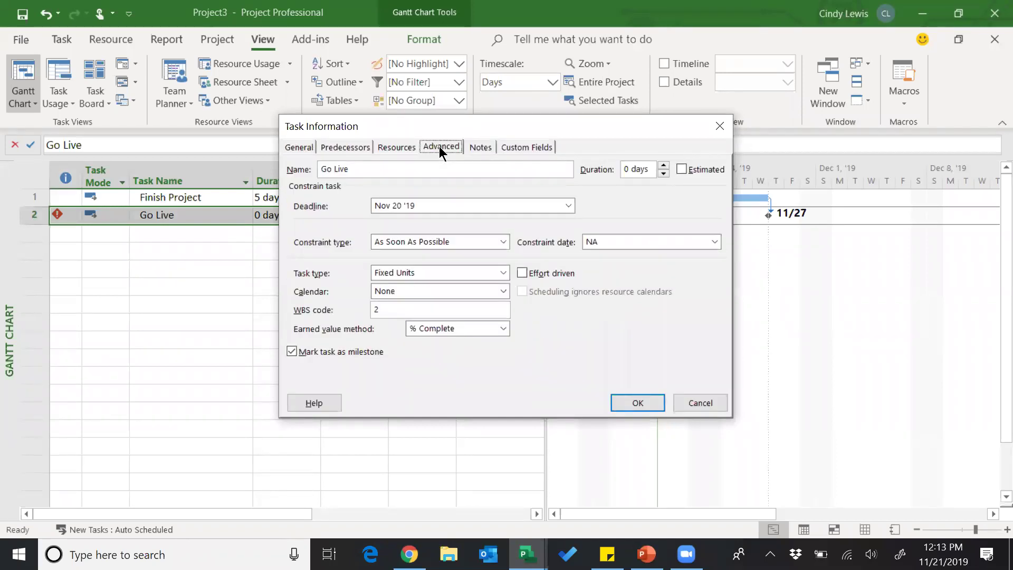
pyautogui.click(504, 242)
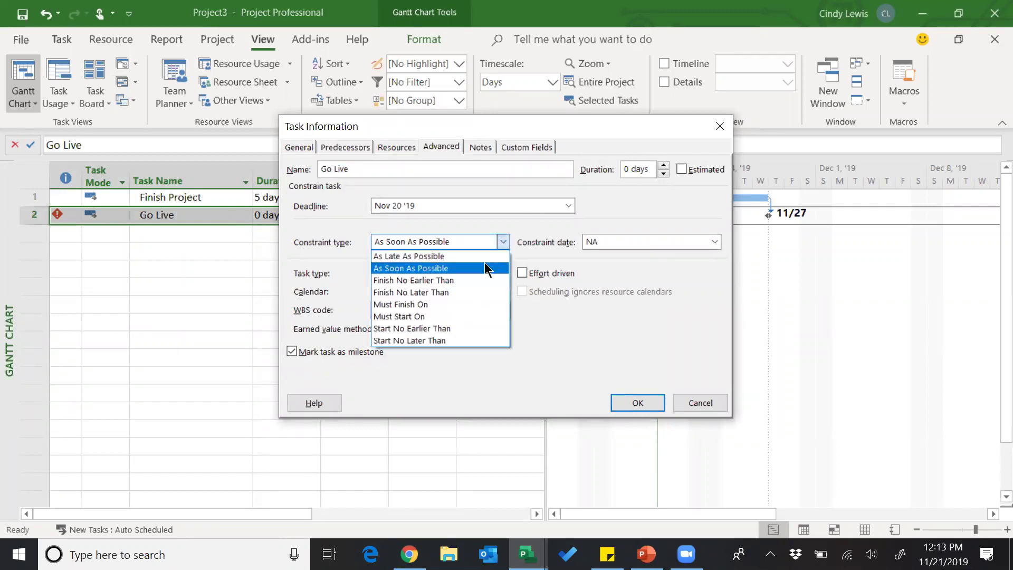
pyautogui.click(465, 291)
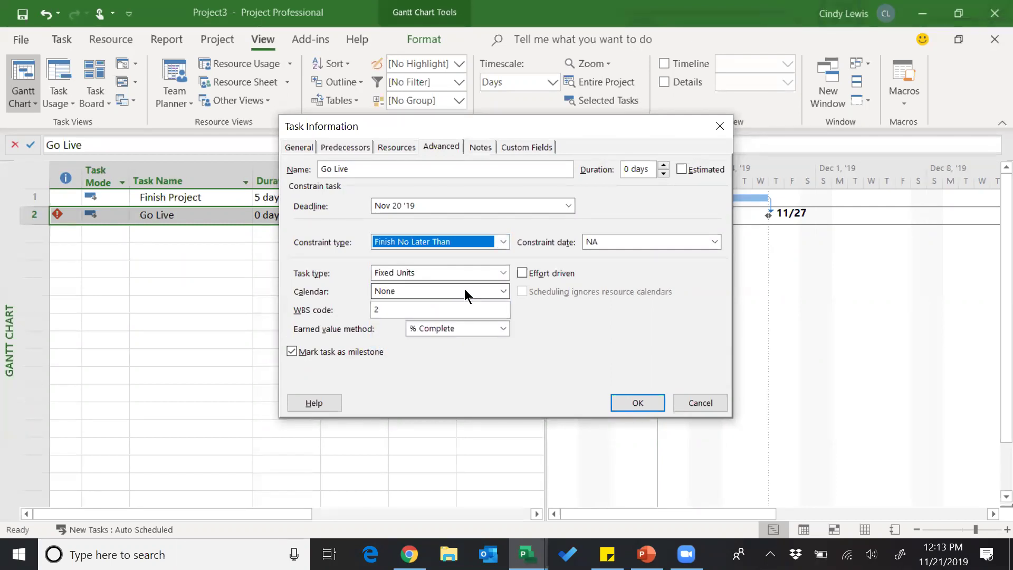
pyautogui.click(715, 242)
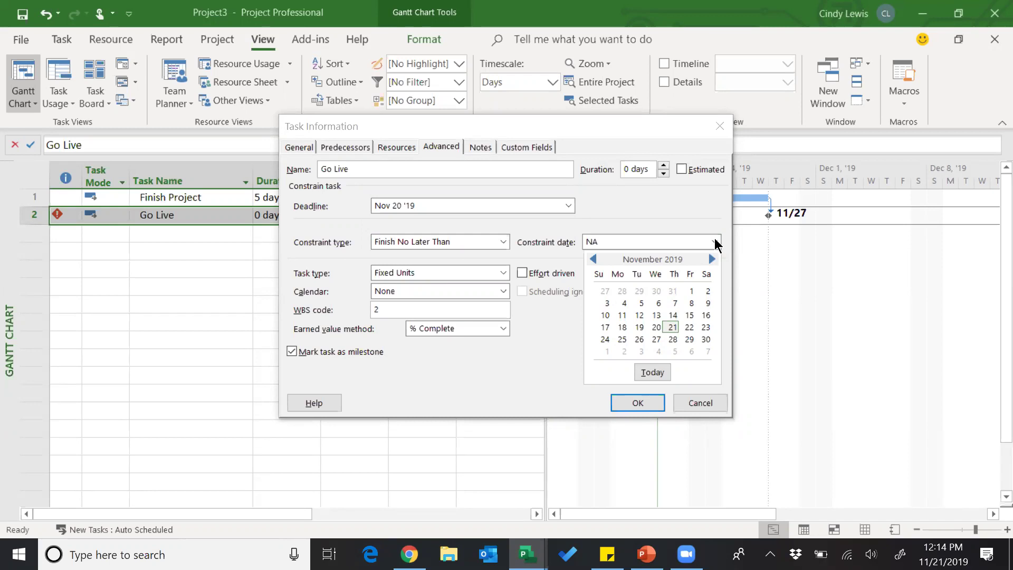
pyautogui.click(691, 351)
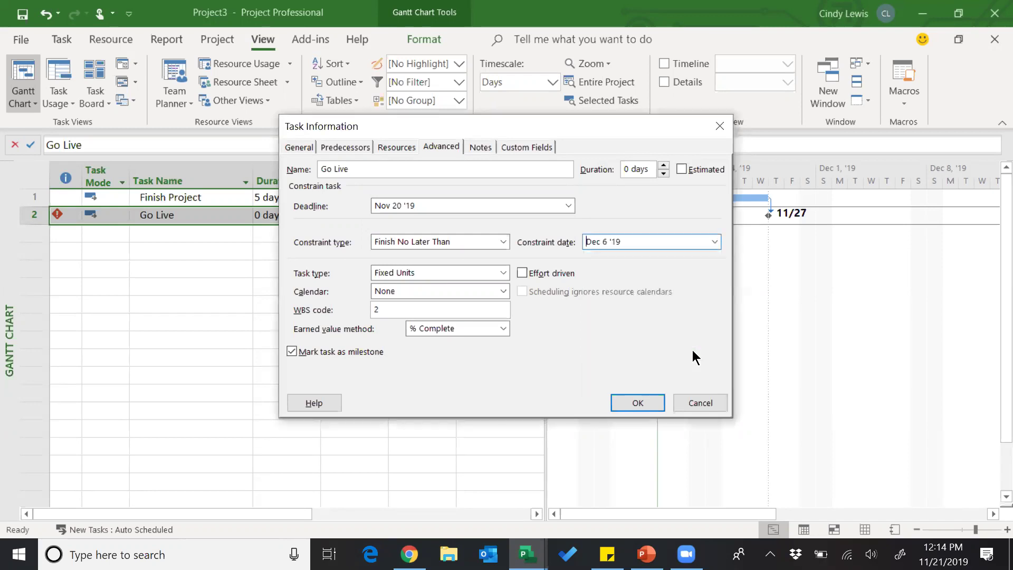
pyautogui.click(652, 404)
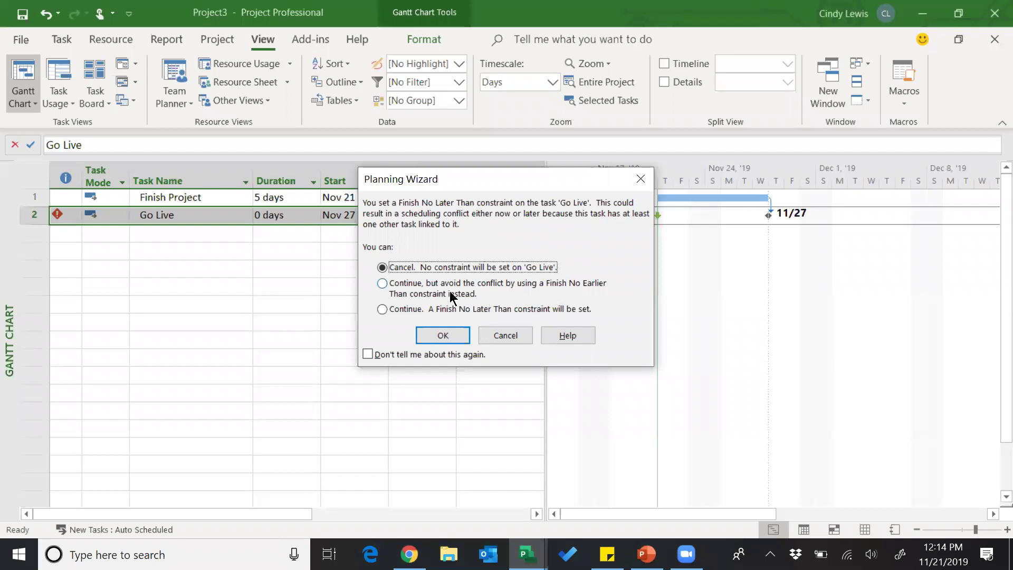
# Step: Resolve the Planning Wizard conflict by continuing with a Finish No Earlier Than constraint on "Go Live" instead
pyautogui.click(383, 284)
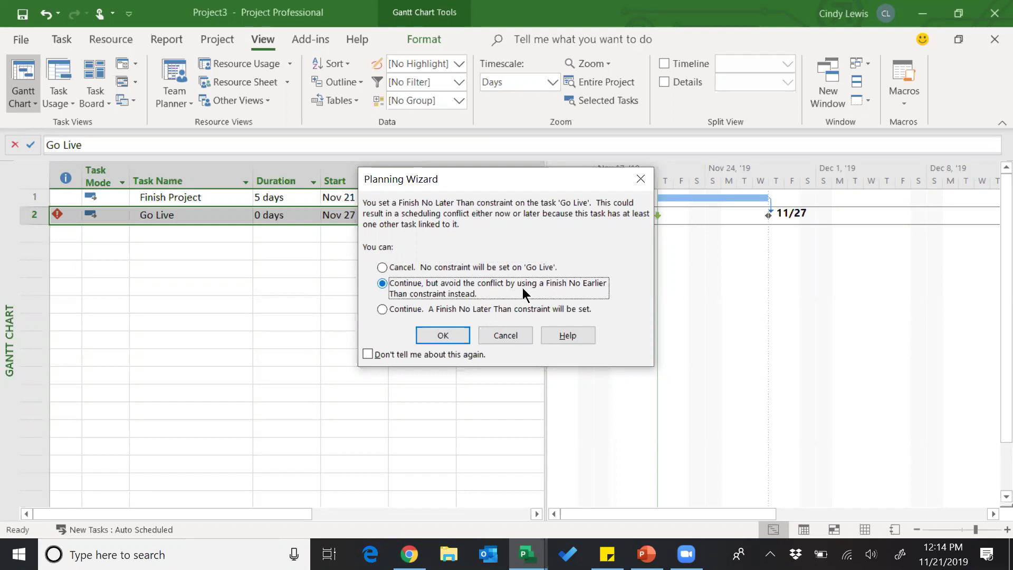
pyautogui.click(446, 335)
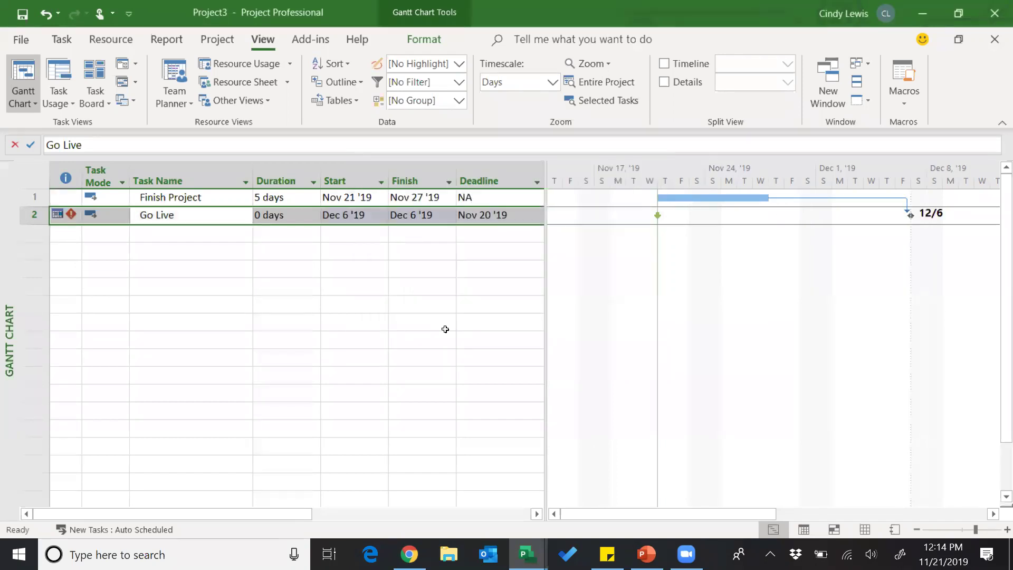
pyautogui.click(445, 329)
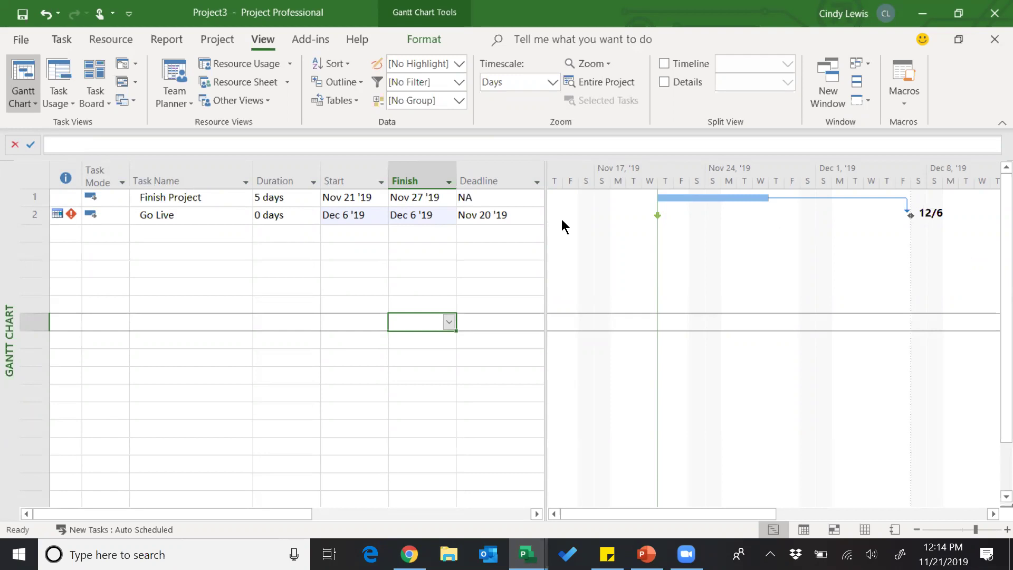
# Step: Set the "Finish Project" duration to 10 days and inspect the indicators on the "Go Live" task
pyautogui.click(298, 199)
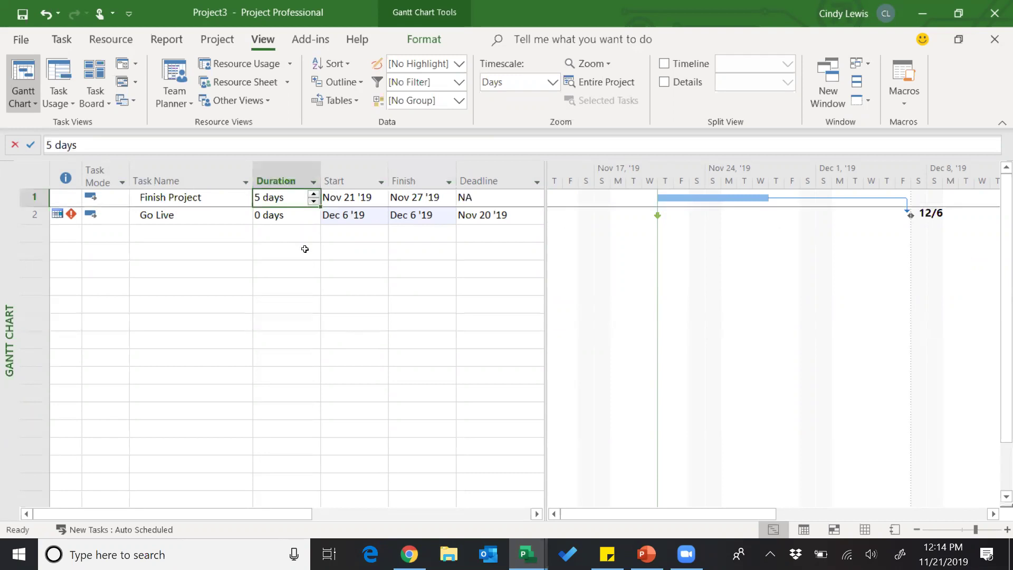
pyautogui.write('10')
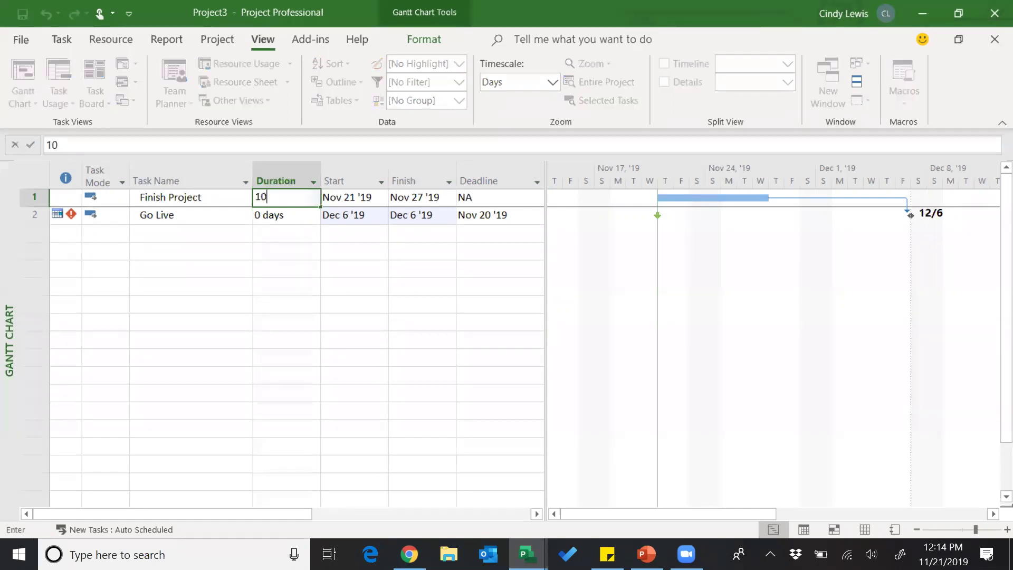
pyautogui.press('Return')
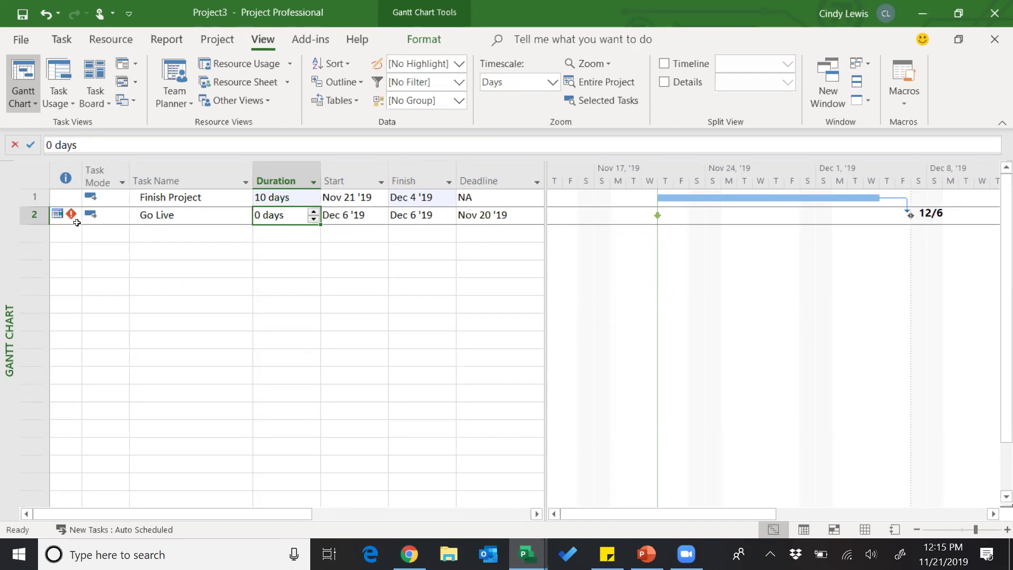
pyautogui.moveTo(74, 220)
# Step: Try a 30-day duration for "Finish Project" to check its effect on the "Go Live" milestone, and undo the change
pyautogui.click(299, 199)
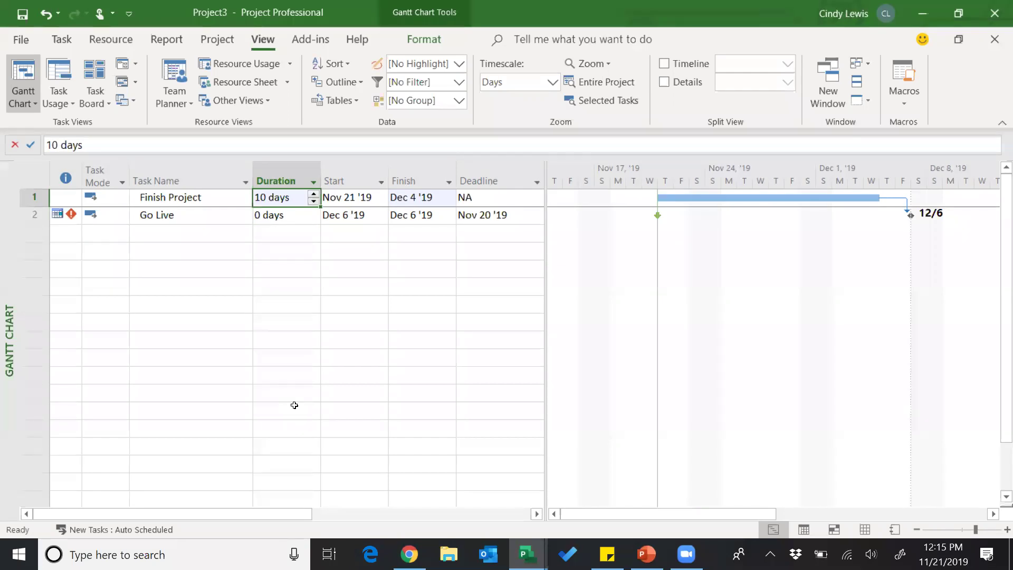
pyautogui.write('30')
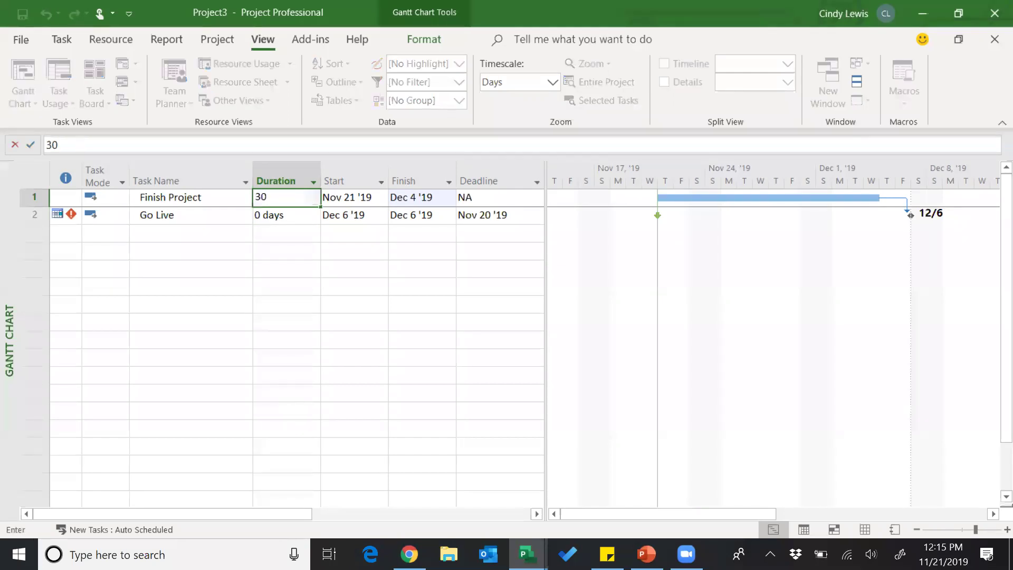
pyautogui.press('Return')
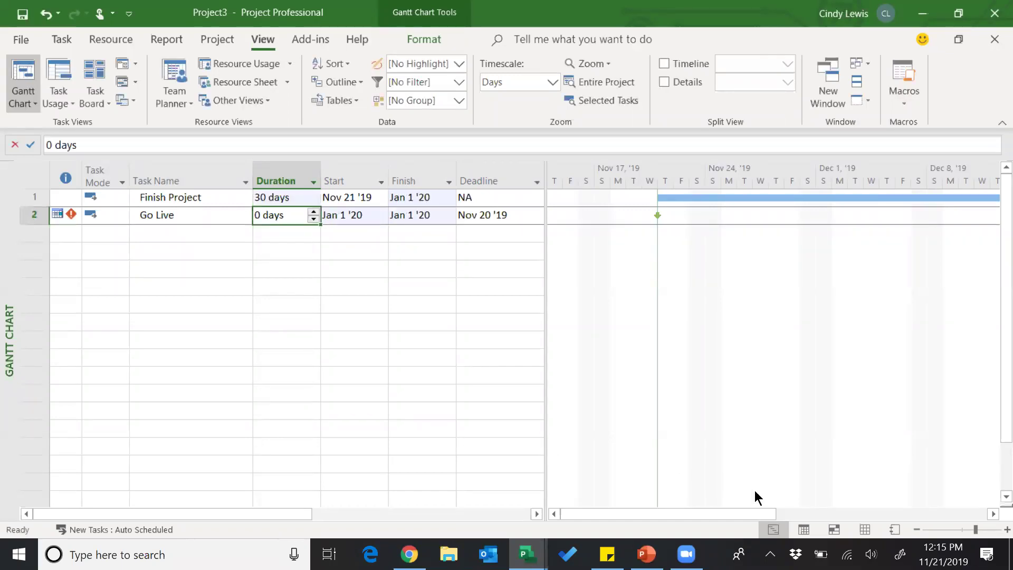
pyautogui.moveTo(742, 514); pyautogui.dragTo(981, 513)
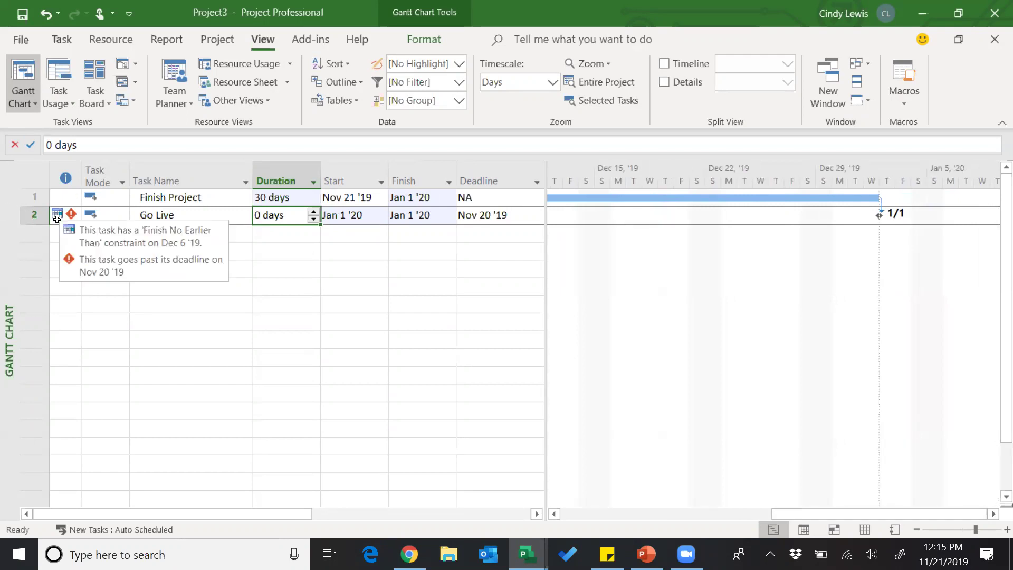
pyautogui.click(282, 351)
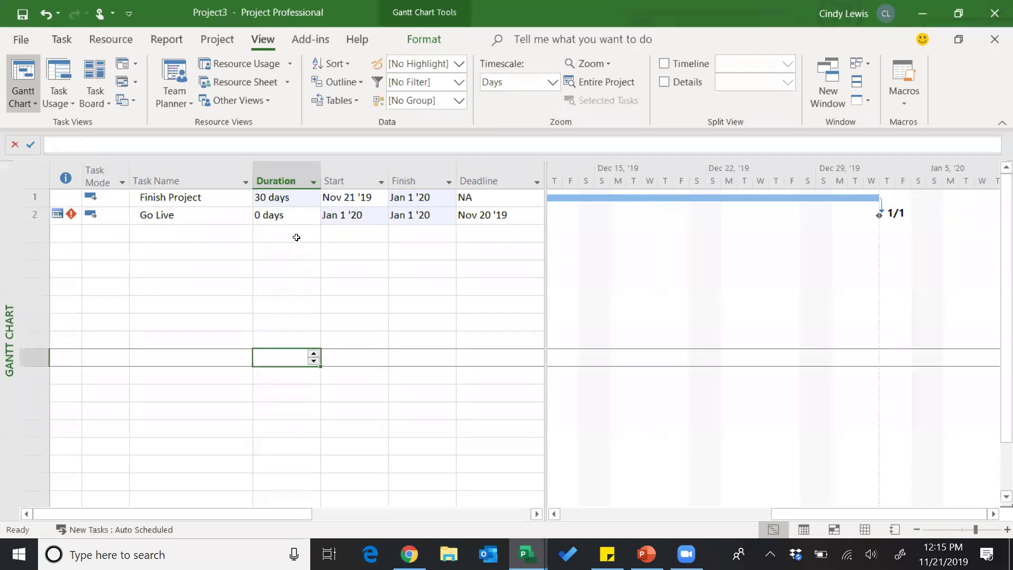
pyautogui.click(45, 15)
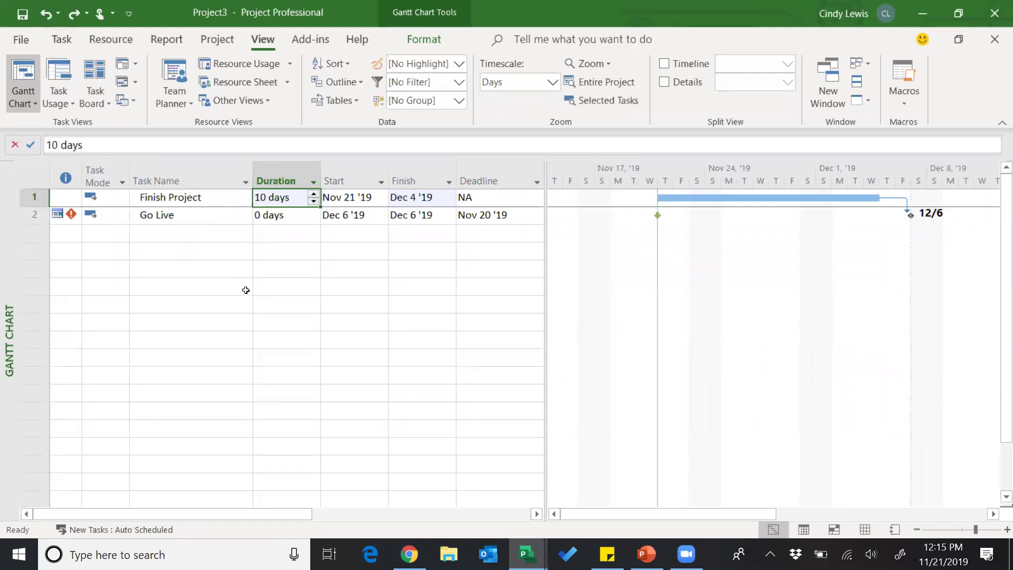
# Step: Examine the Planning Wizard advice settings in the advanced project options
pyautogui.click(21, 40)
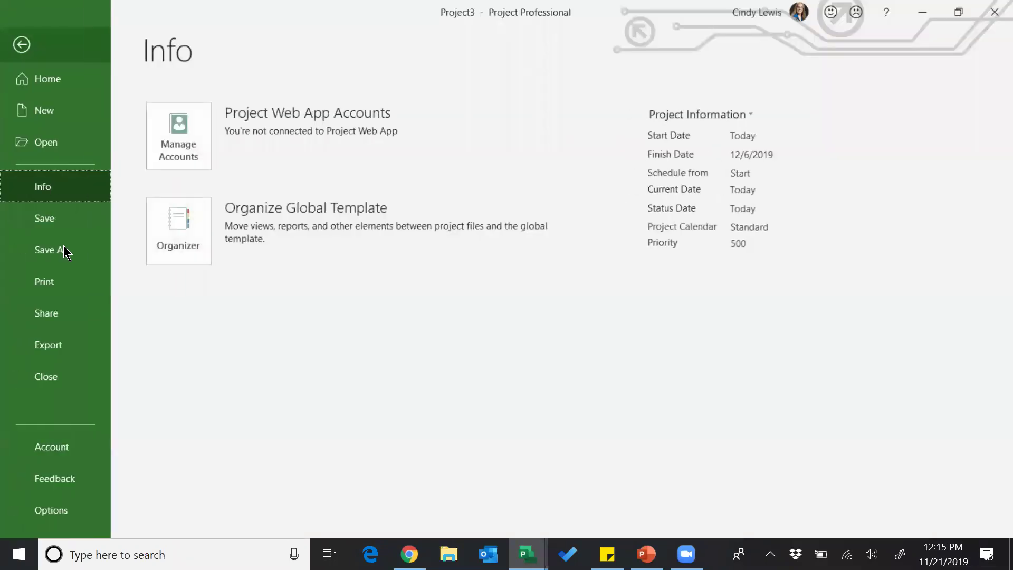
pyautogui.click(73, 510)
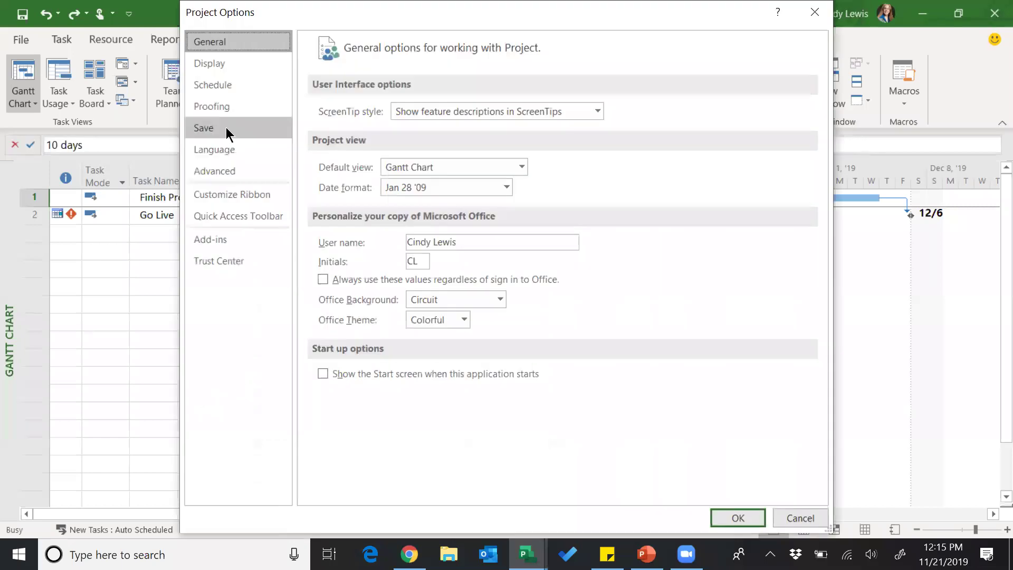
pyautogui.click(227, 171)
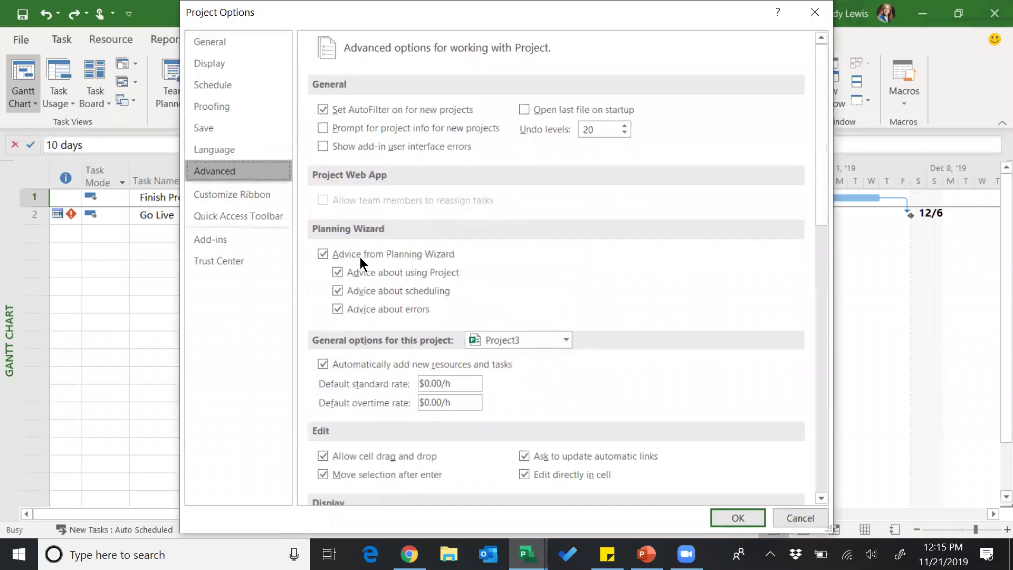
pyautogui.click(737, 517)
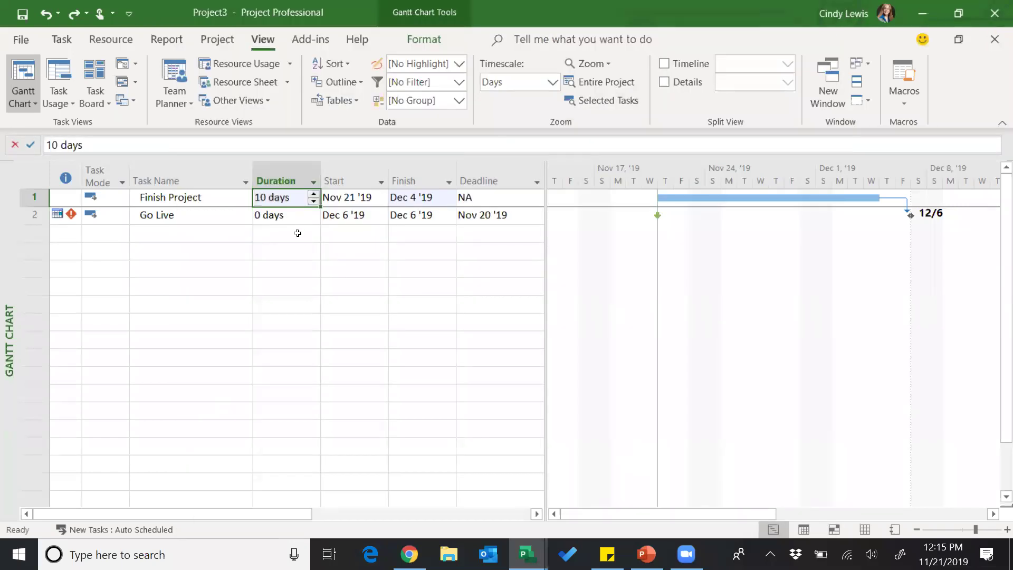
# Step: Change the "Go Live" constraint to Finish No Later Than with a constraint date of Dec 16 '19
pyautogui.click(214, 218)
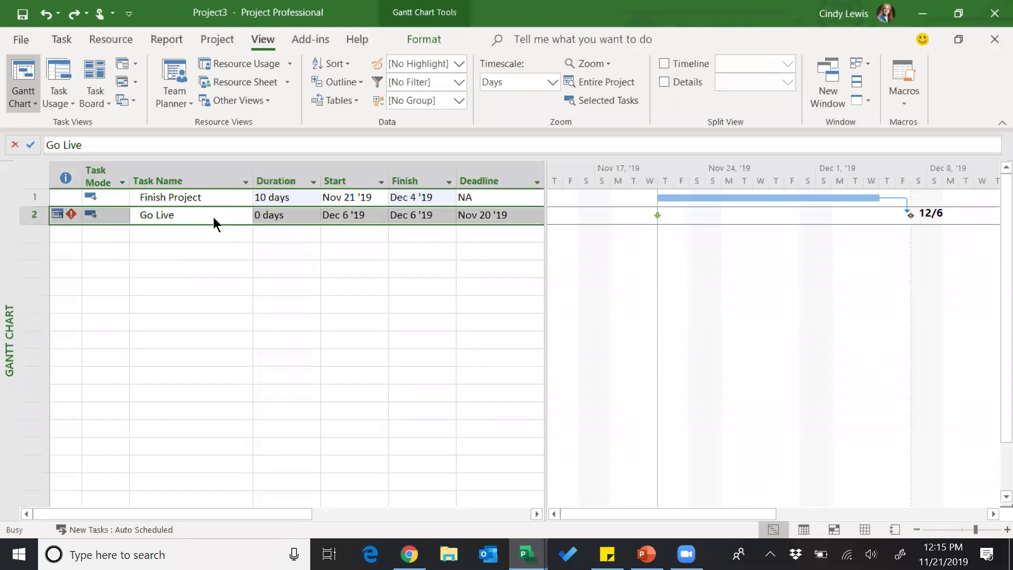
pyautogui.doubleClick(213, 217)
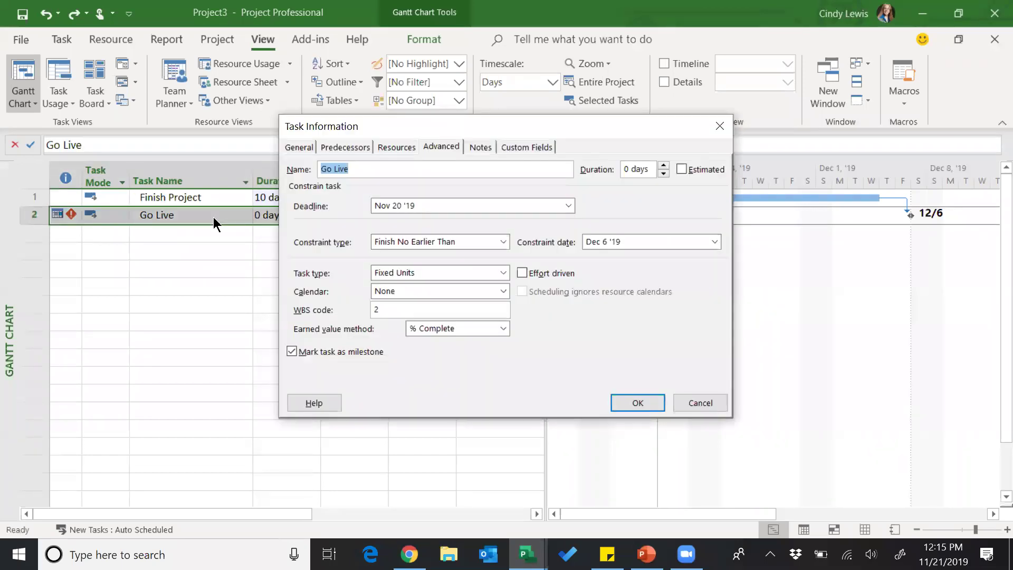
pyautogui.click(503, 241)
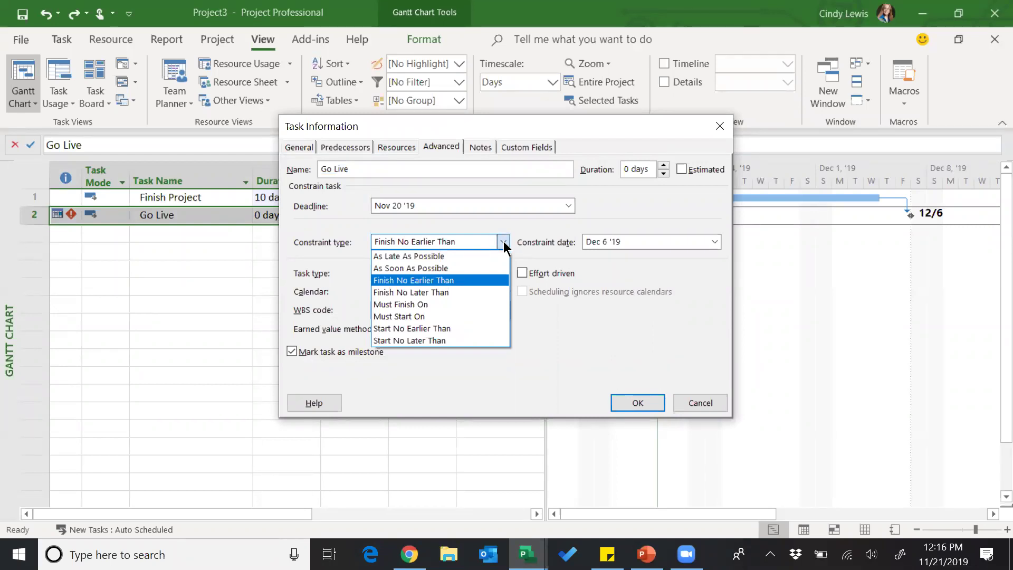
pyautogui.click(462, 292)
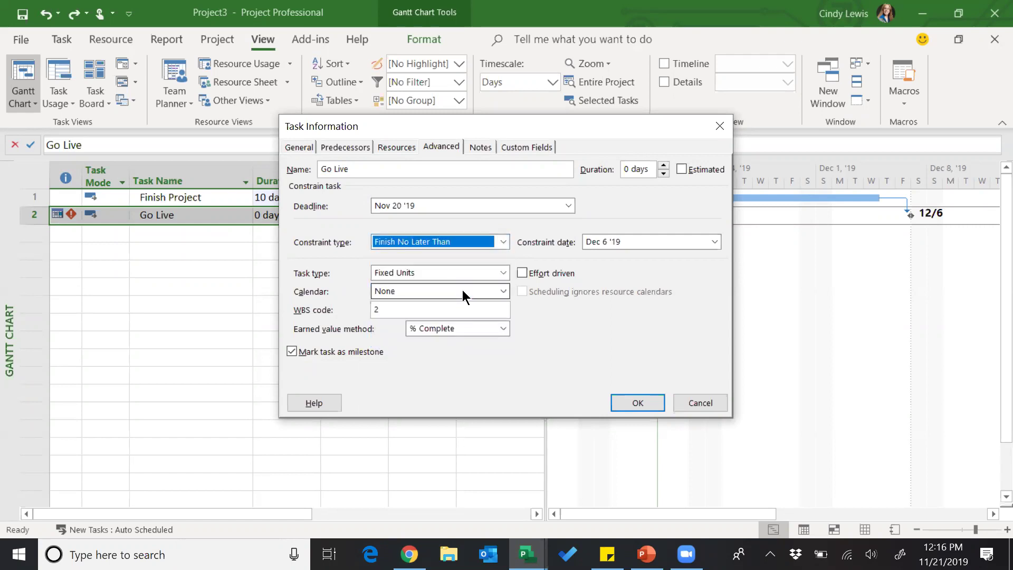
pyautogui.click(715, 242)
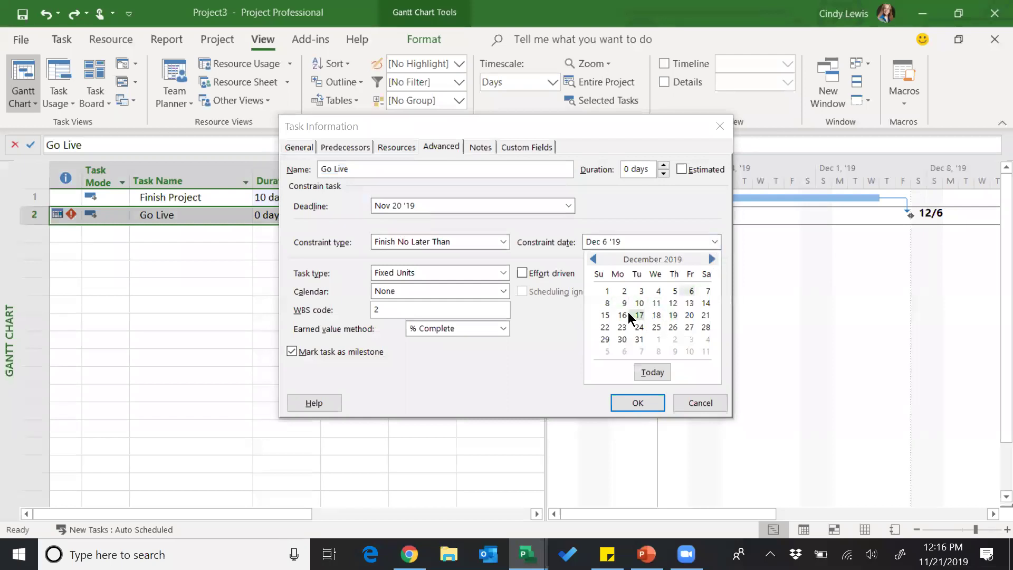
pyautogui.click(624, 315)
pyautogui.click(640, 401)
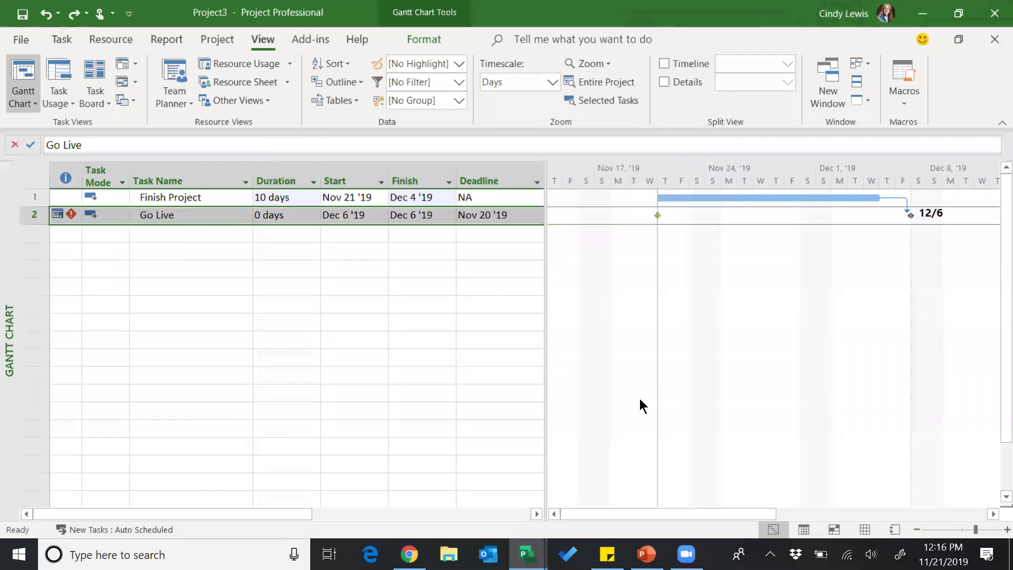
# Step: Resolve the Planning Wizard conflict by using a Finish No Earlier Than constraint on "Go Live" in place of Finish No Later Than
pyautogui.click(453, 288)
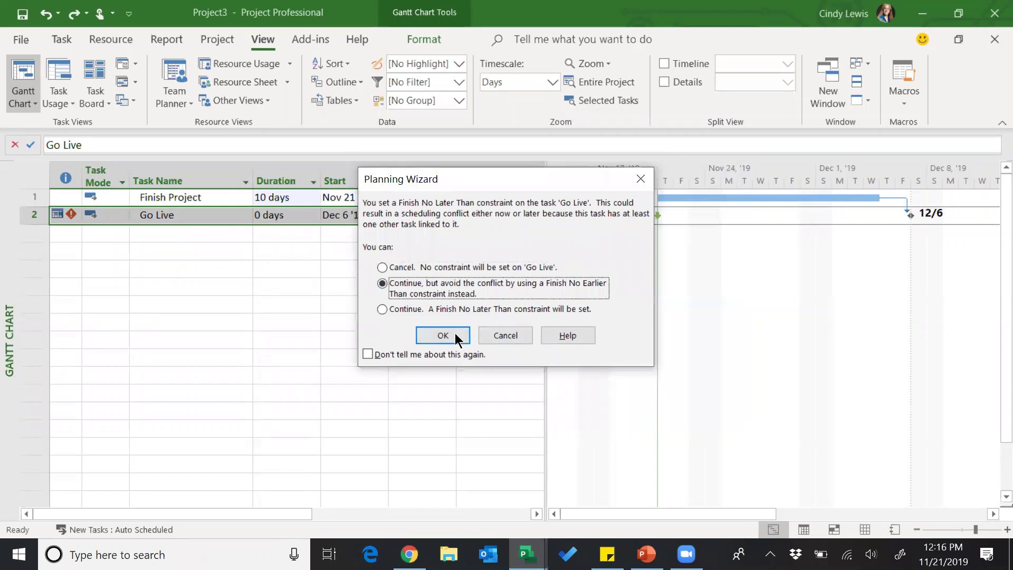
pyautogui.click(456, 338)
pyautogui.click(449, 372)
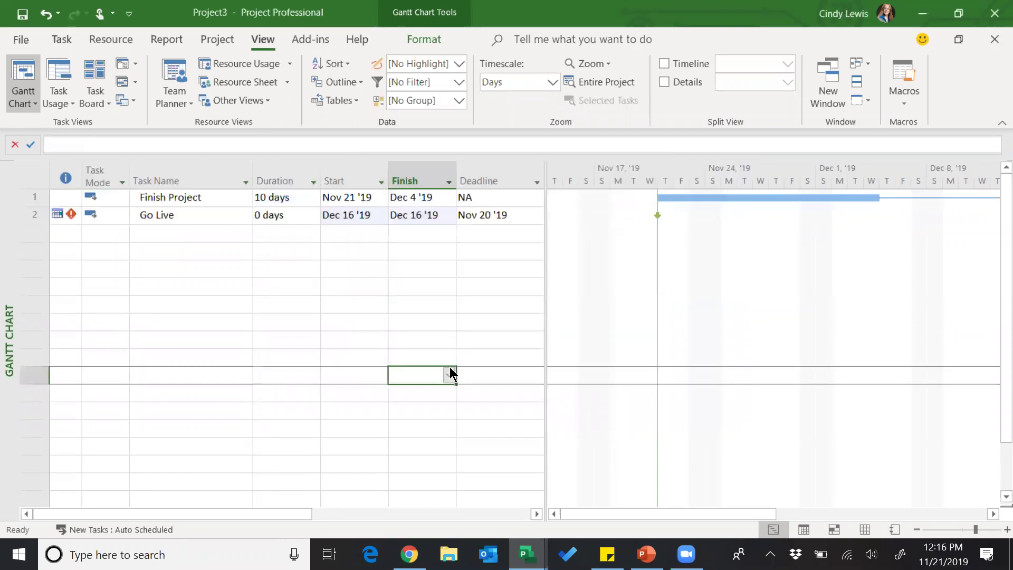
# Step: Set the "Finish Project" duration to 100 days and check where the "Go Live" milestone falls on the Gantt chart
pyautogui.click(295, 199)
pyautogui.write('100')
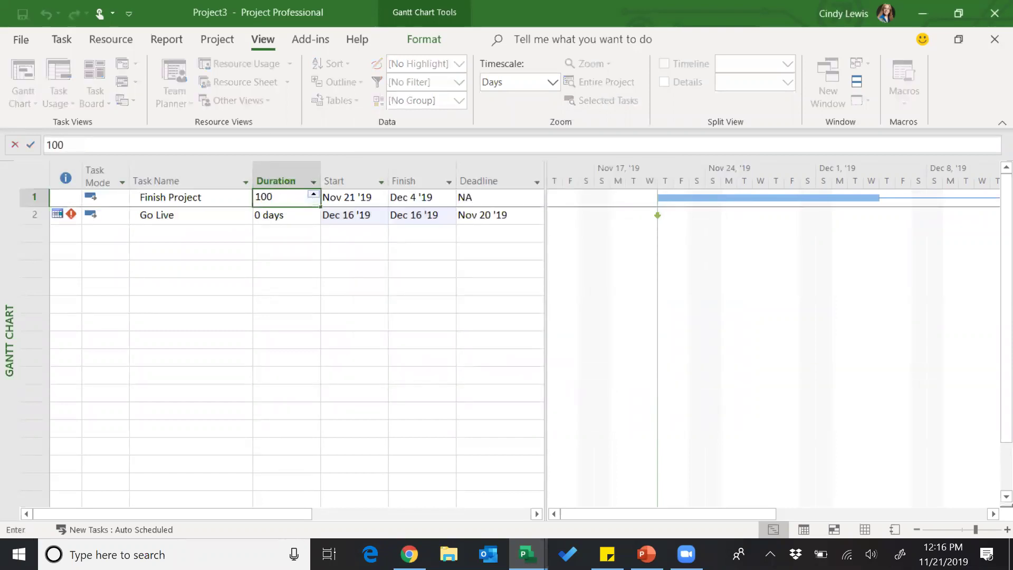
pyautogui.press('Return')
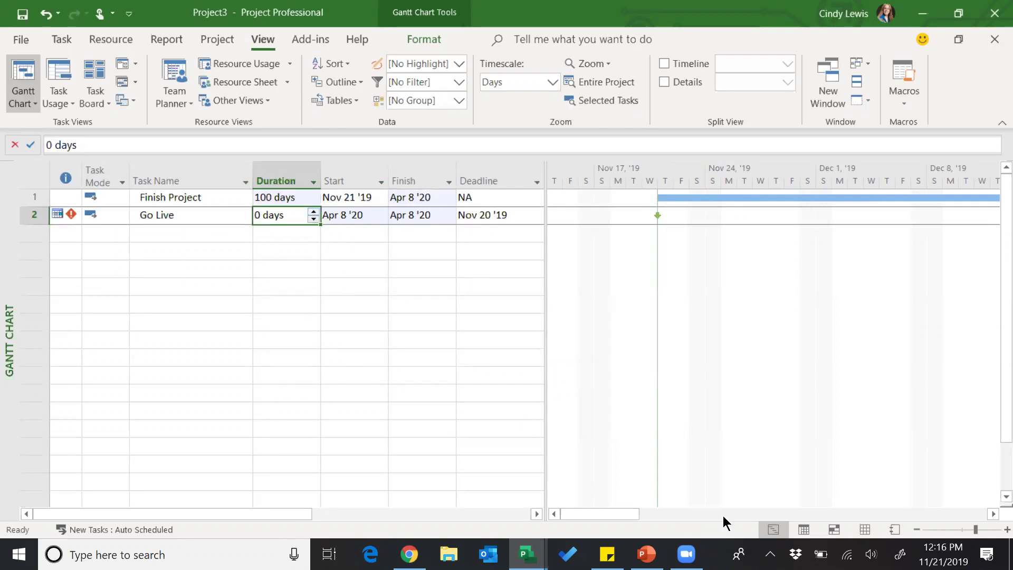
pyautogui.moveTo(624, 512); pyautogui.dragTo(990, 507)
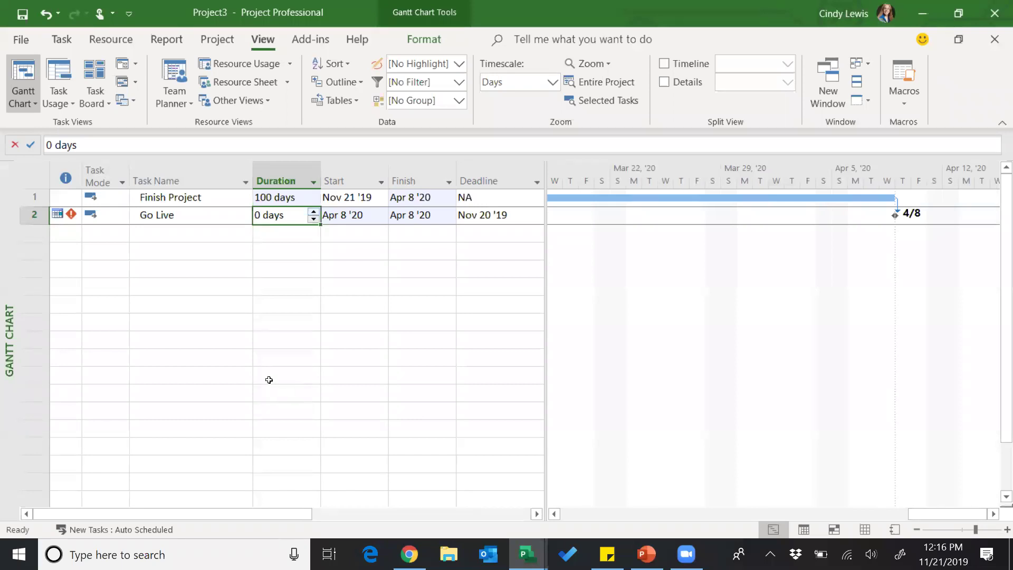
pyautogui.click(247, 371)
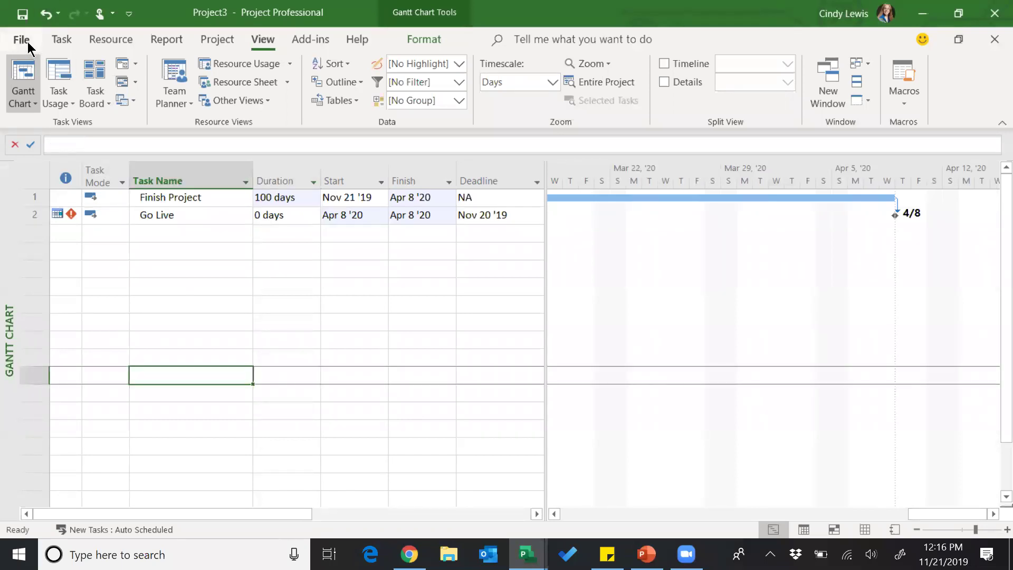
# Step: Create a new blank project
pyautogui.click(27, 42)
pyautogui.click(42, 114)
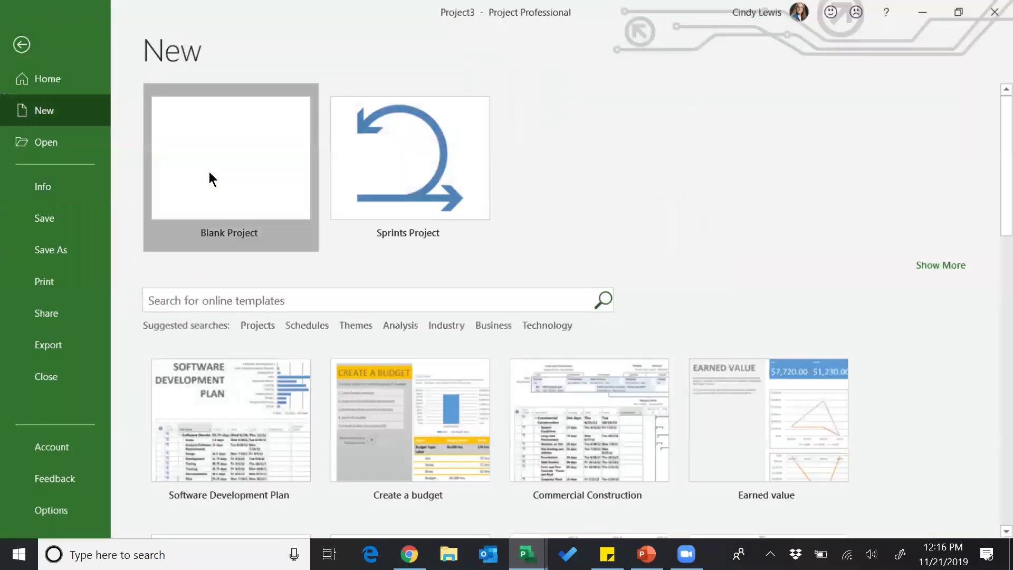
pyautogui.click(209, 172)
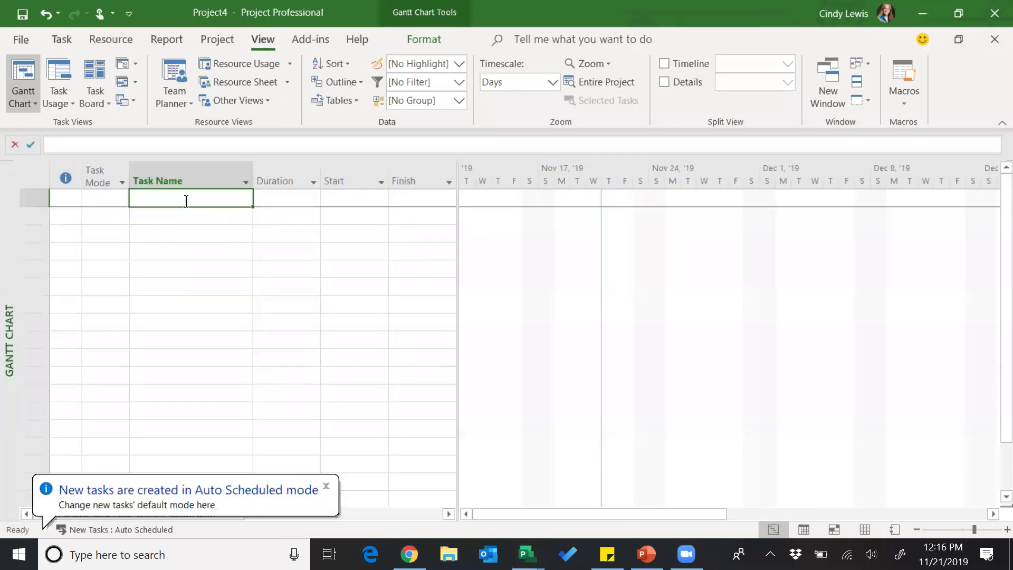
# Step: Add two tasks named "Finish" and "Goal" to the blank project
pyautogui.write('Finish')
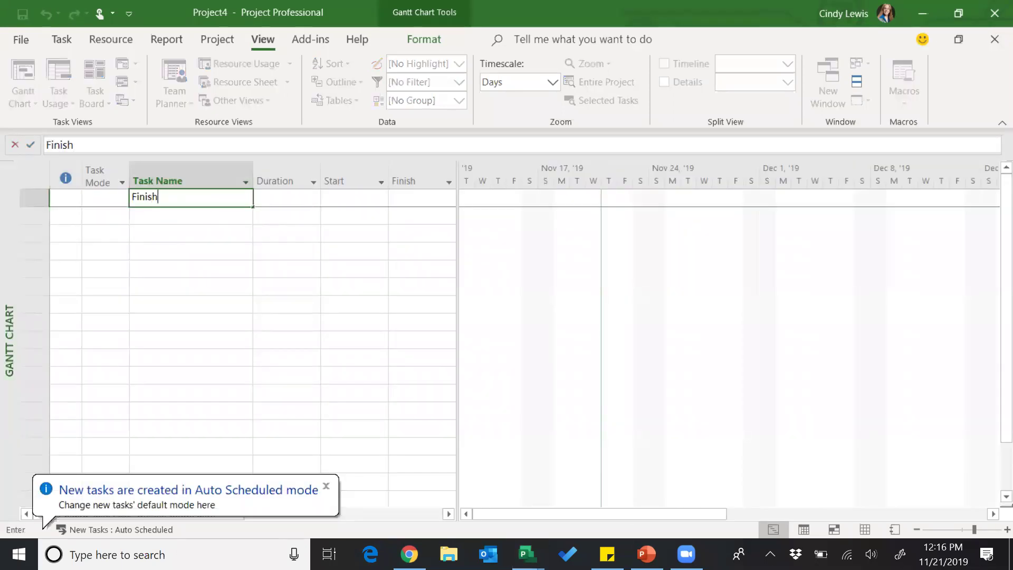
pyautogui.press('Return')
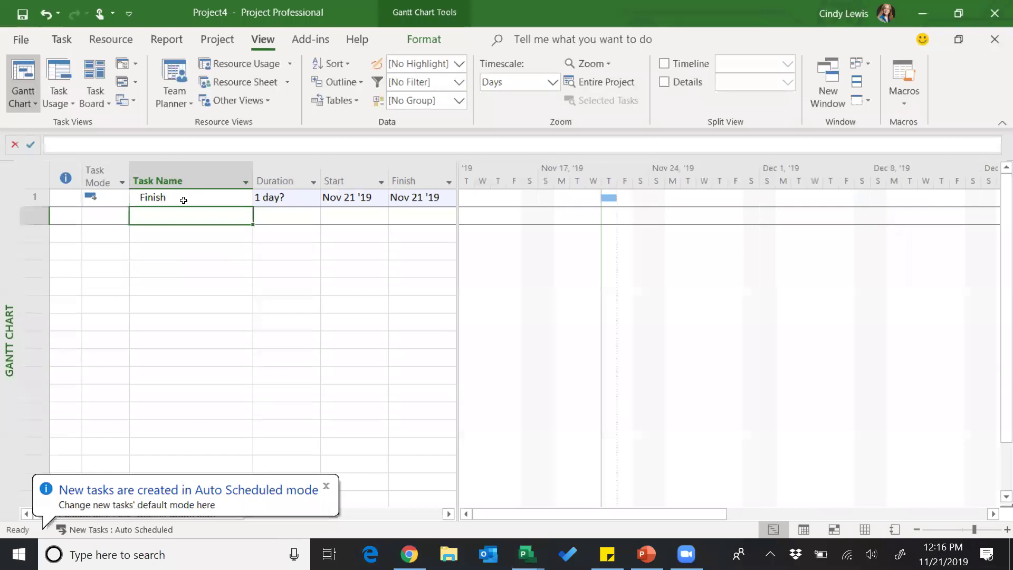
pyautogui.write('Dead')
pyautogui.press('BackSpace')
pyautogui.press('BackSpace')
pyautogui.press('BackSpace')
pyautogui.press('BackSpace')
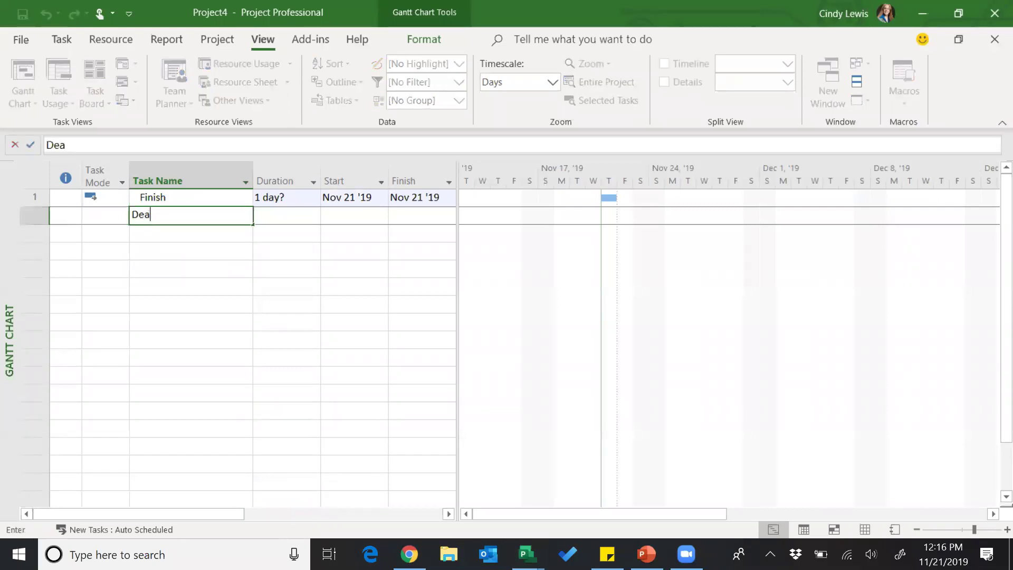
pyautogui.write('Goal')
pyautogui.press('Return')
# Step: Set the duration of "Finish" to 5 days and of "Goal" to 0 days
pyautogui.click(282, 199)
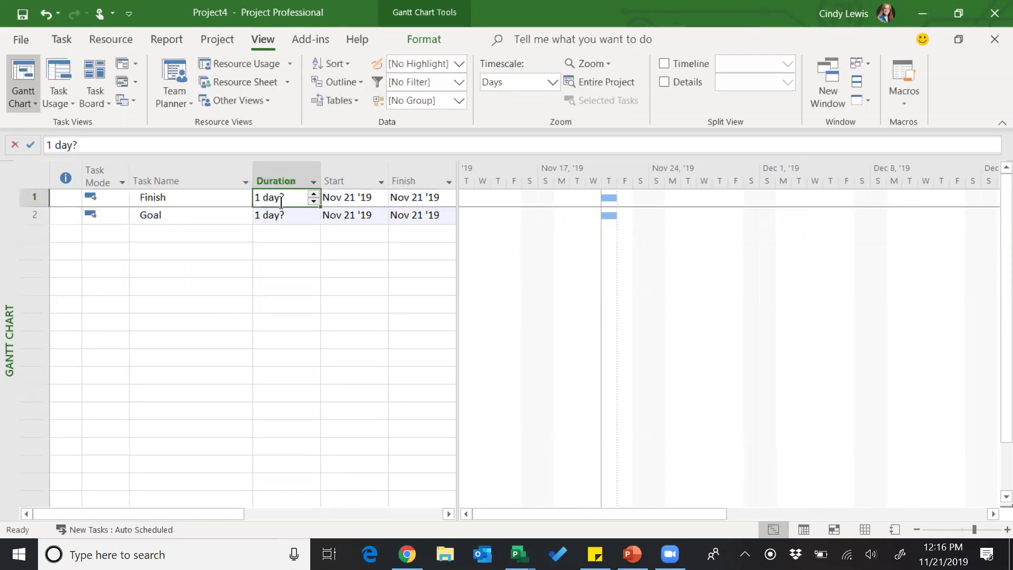
pyautogui.write('5')
pyautogui.press('Return')
pyautogui.write('0')
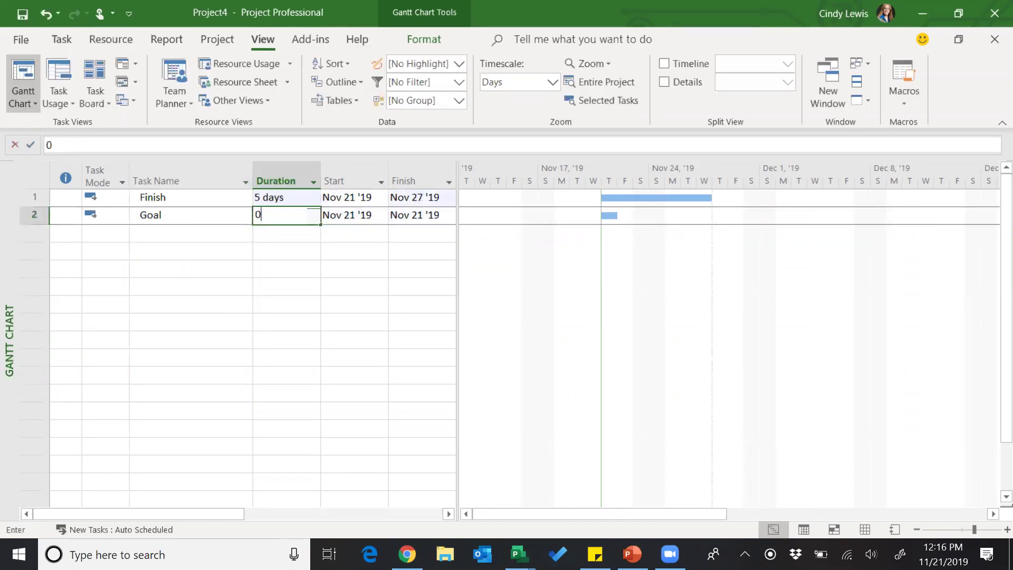
pyautogui.press('Return')
# Step: Link the "Finish" task to the "Goal" milestone as its predecessor
pyautogui.moveTo(212, 199); pyautogui.dragTo(220, 219)
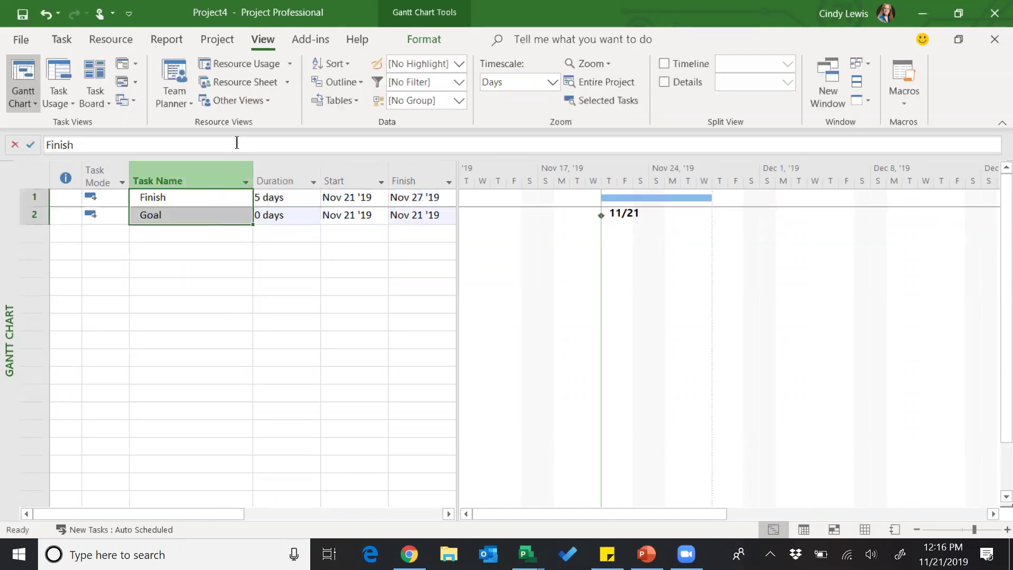
pyautogui.click(58, 39)
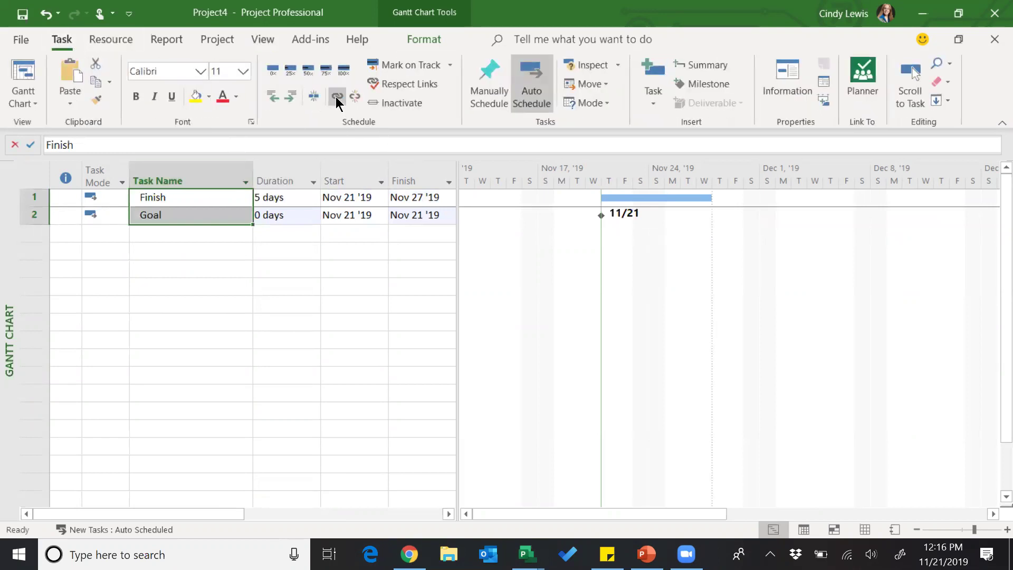
pyautogui.click(337, 97)
pyautogui.click(286, 259)
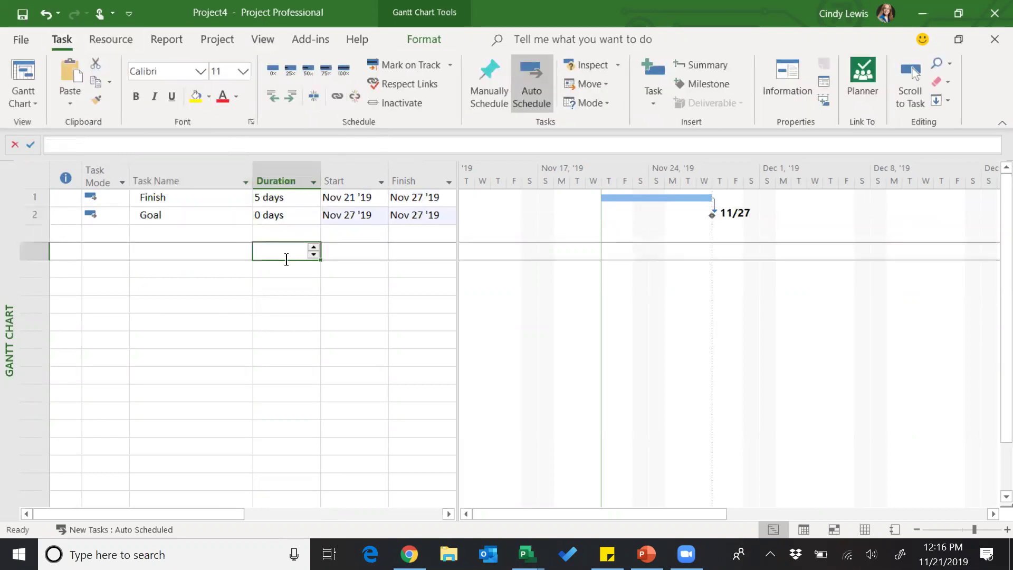
# Step: Give the "Goal" milestone a Finish No Later Than constraint with a date of December 6, 2019
pyautogui.click(224, 217)
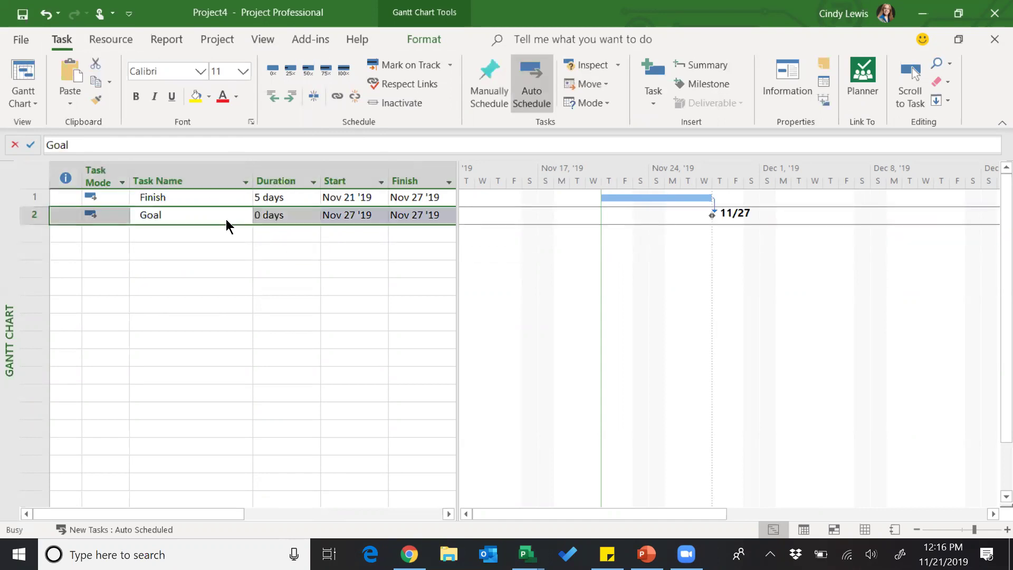
pyautogui.doubleClick(226, 219)
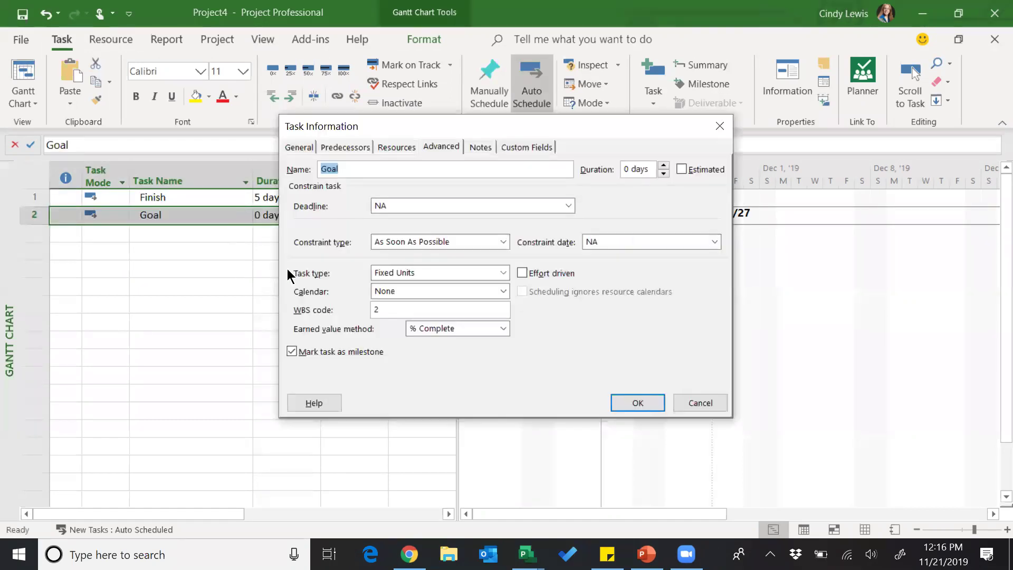
pyautogui.click(502, 242)
pyautogui.click(458, 292)
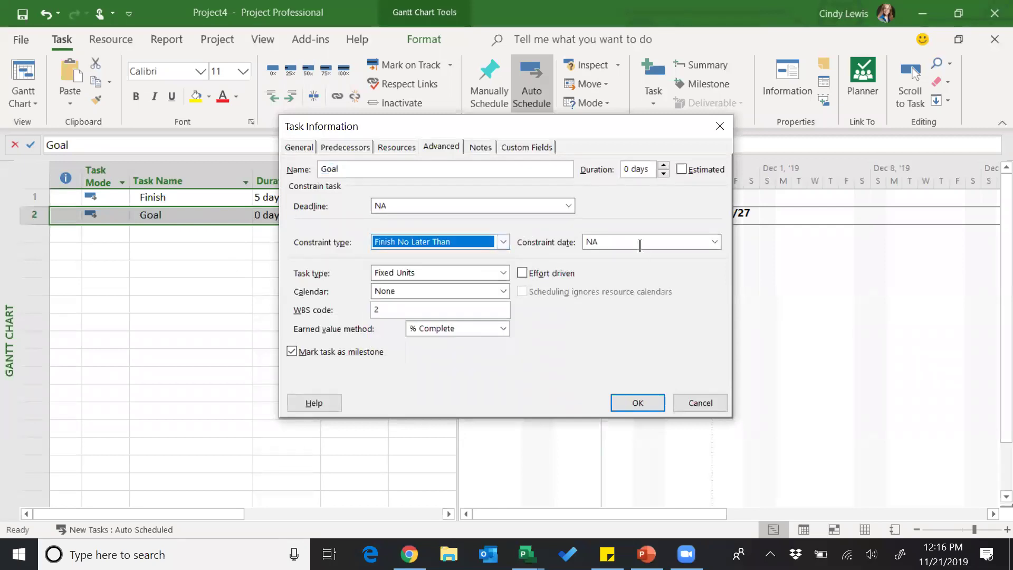
pyautogui.click(715, 242)
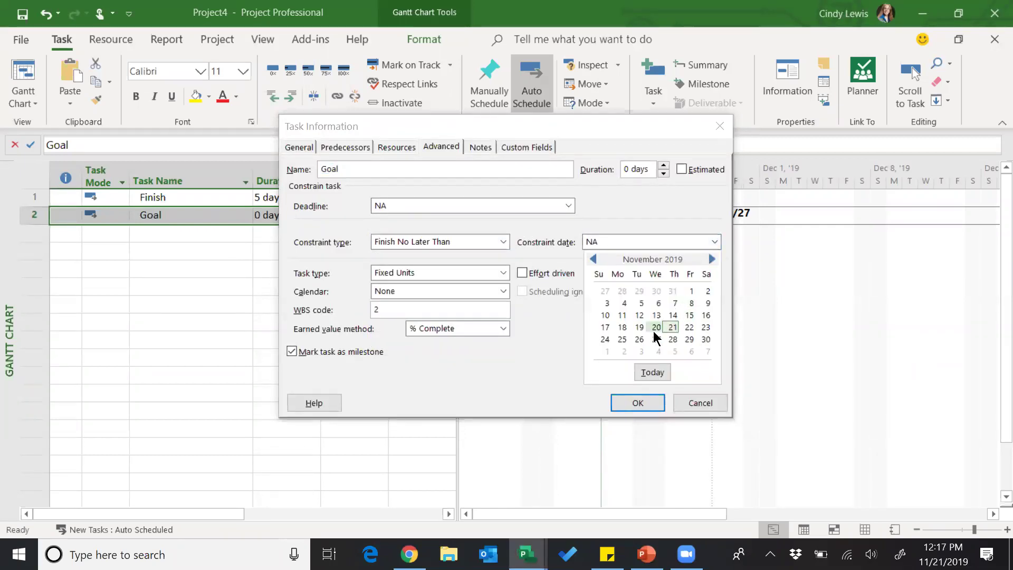
pyautogui.click(692, 351)
pyautogui.click(640, 405)
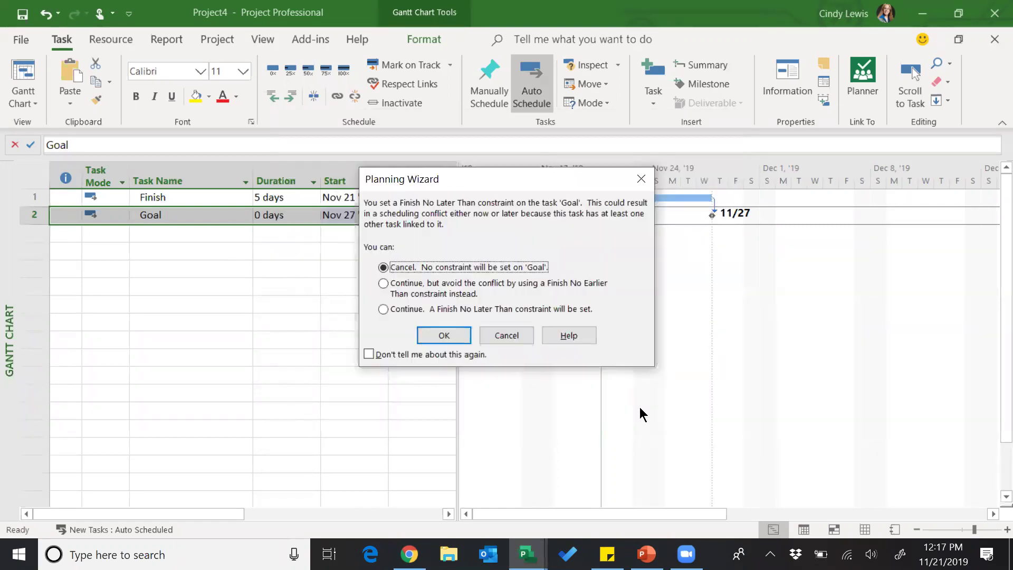
# Step: Continue past the Planning Wizard advice, keeping the Finish No Later Than constraint on "Goal"
pyautogui.click(465, 311)
pyautogui.click(461, 340)
pyautogui.click(348, 372)
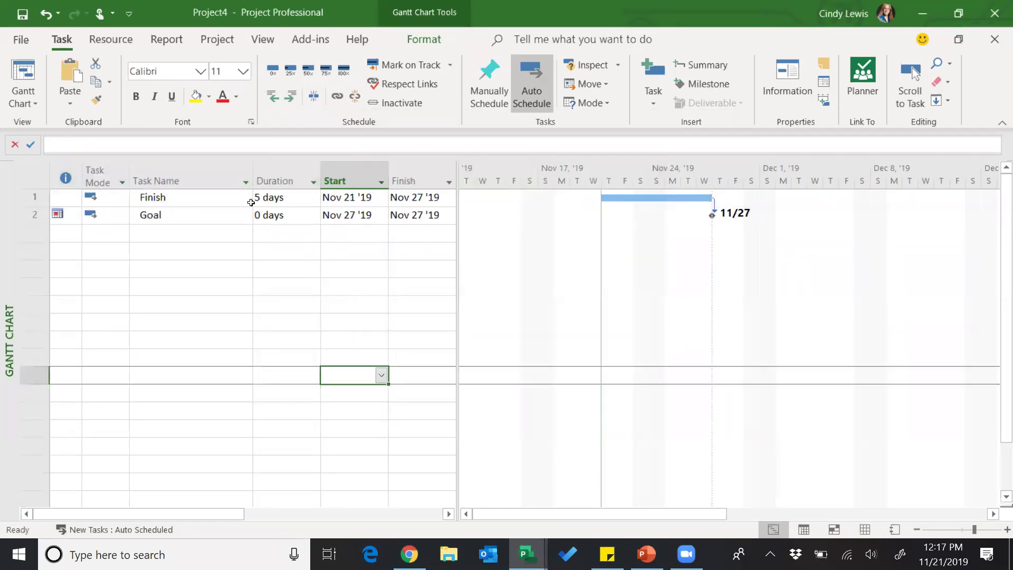
# Step: Set the "Finish" duration to 45 days, allow the scheduling conflict, and inspect the "Goal" milestone on the Gantt chart
pyautogui.click(288, 196)
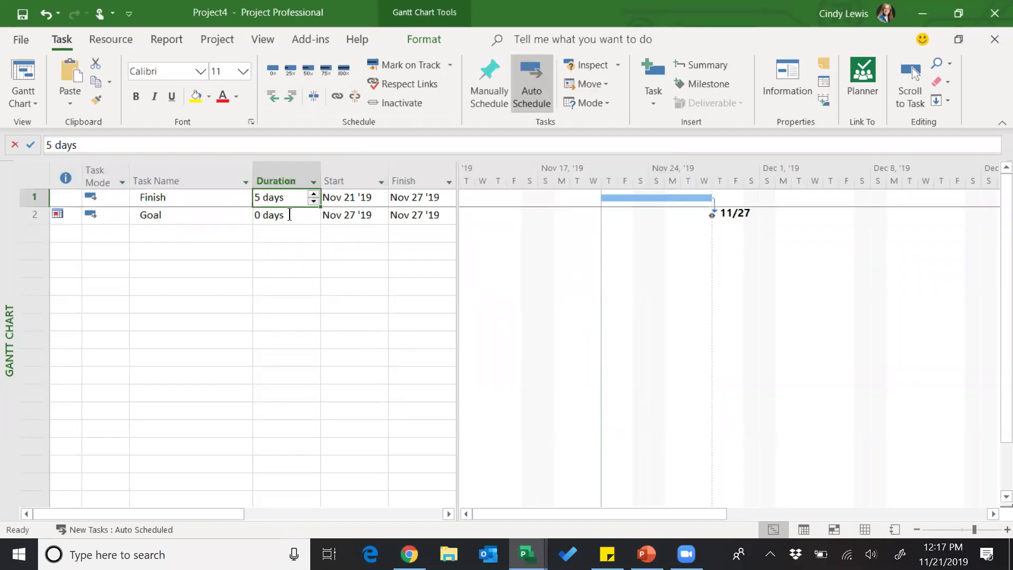
pyautogui.write('45')
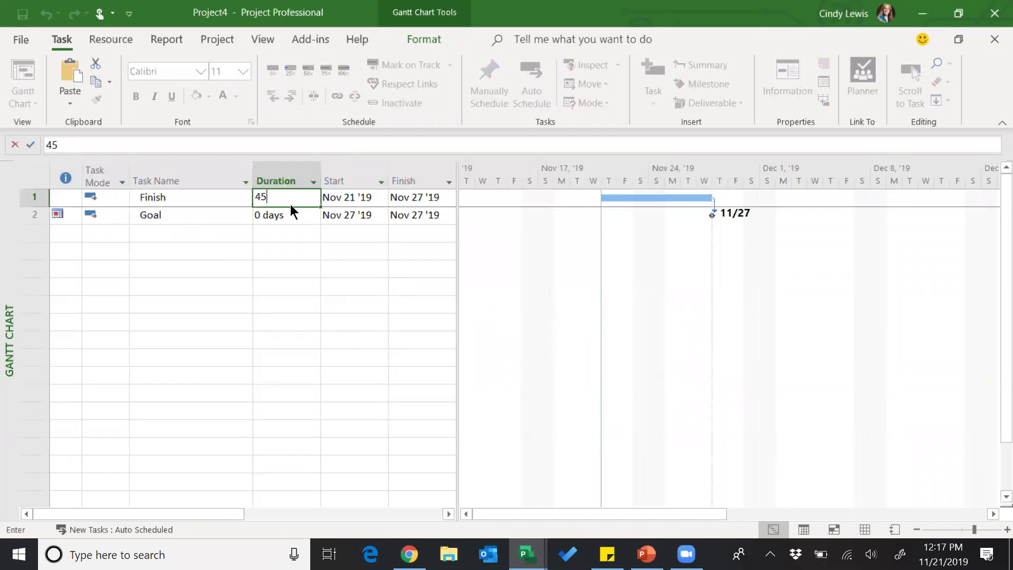
pyautogui.press('Return')
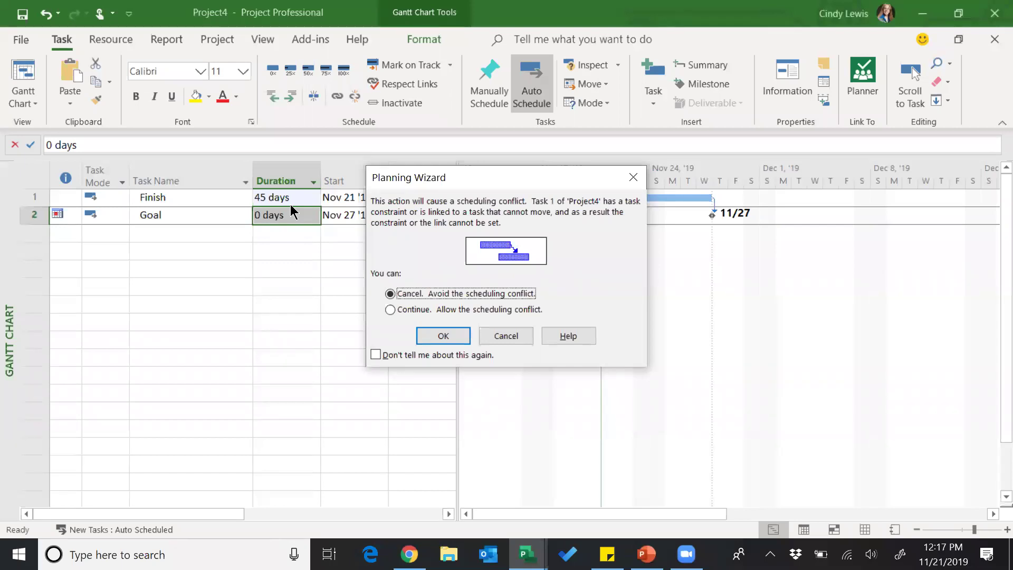
pyautogui.click(409, 310)
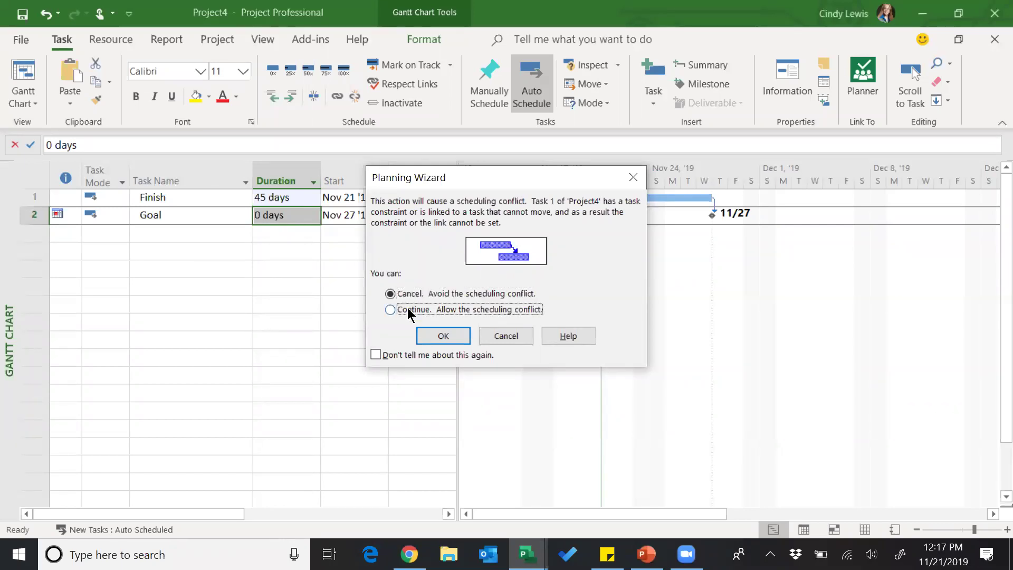
pyautogui.click(446, 337)
pyautogui.moveTo(680, 512); pyautogui.dragTo(749, 509)
pyautogui.click(991, 513)
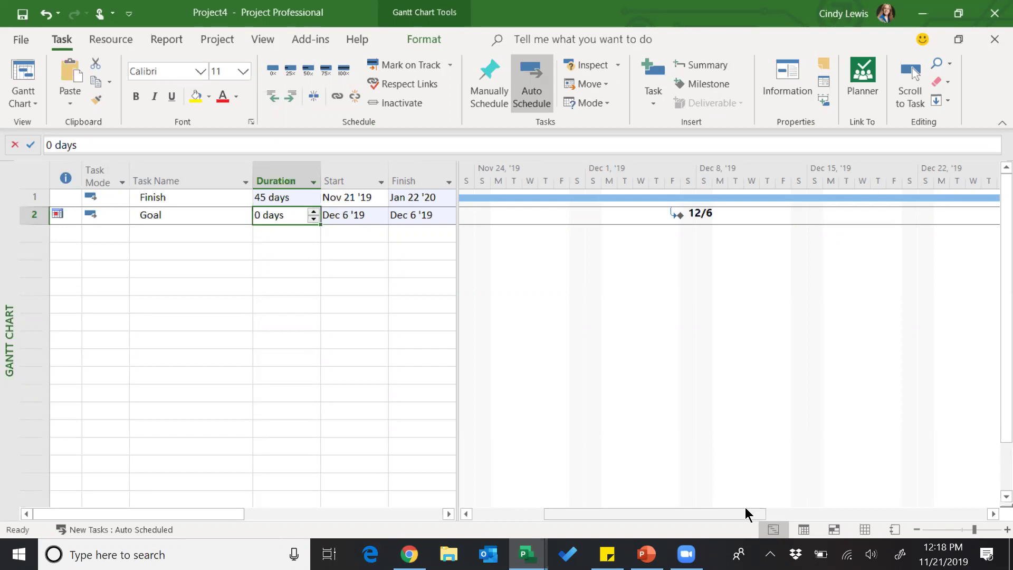
# Step: Close the "Finish" and "Goal" practice project without saving it, returning to Project3
pyautogui.click(430, 44)
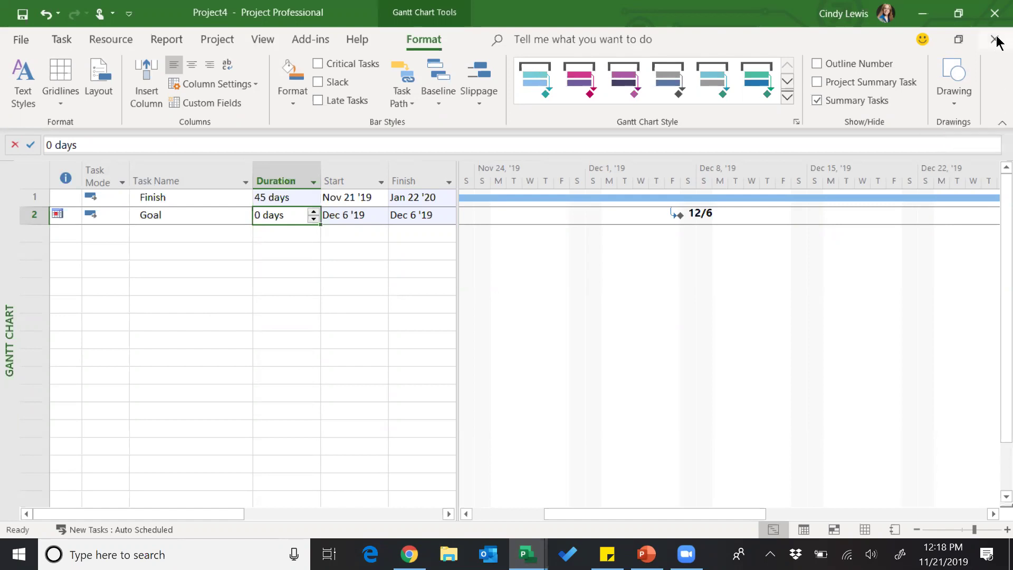
pyautogui.click(995, 40)
pyautogui.click(530, 326)
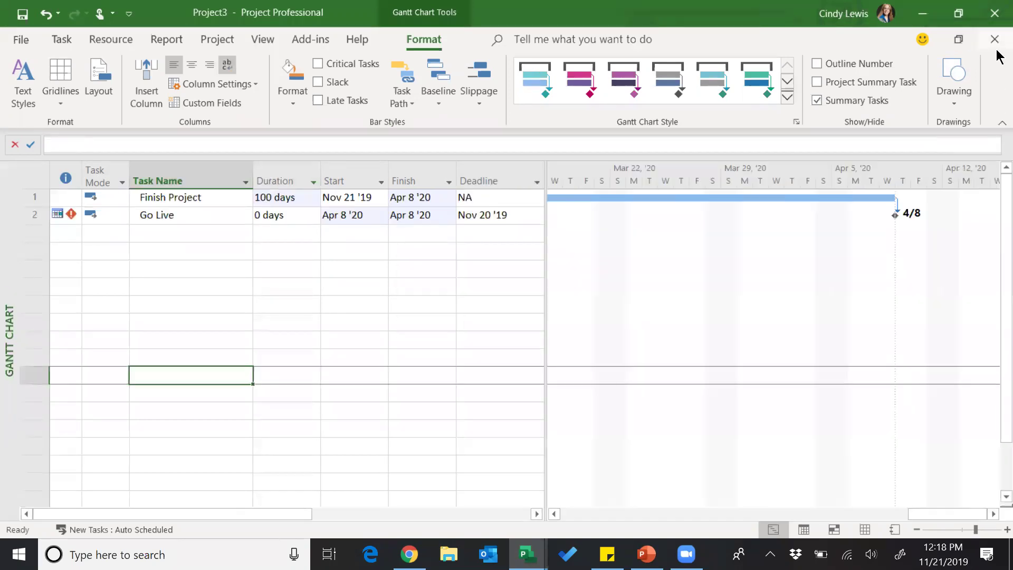
# Step: Close the "Finish Project" and "Go Live" practice project without saving it, returning to Demo1.mpp
pyautogui.click(995, 40)
pyautogui.click(519, 324)
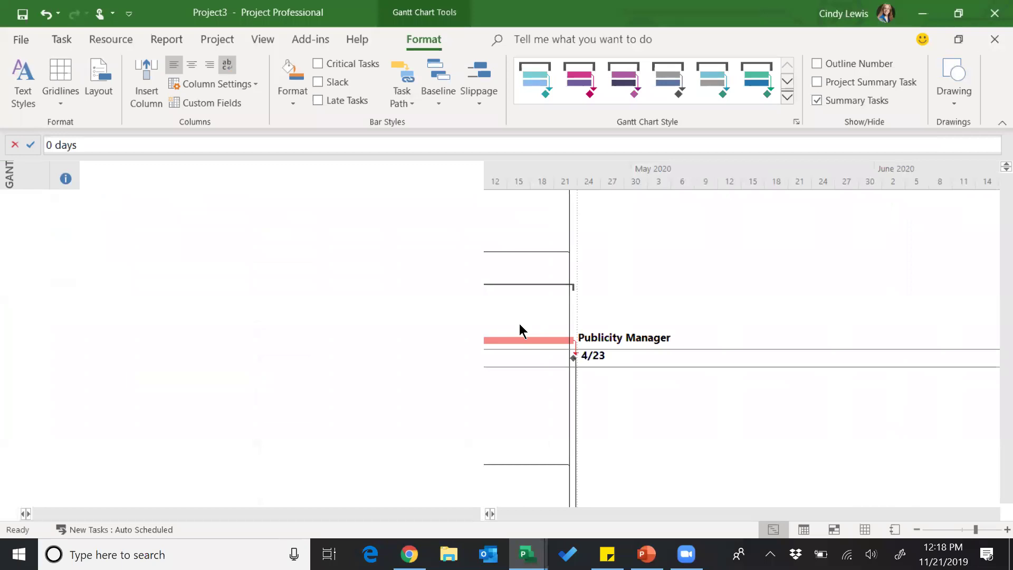
# Step: Add two tasks named "Phase 2" and "Phase 3" below "Planning Complete" at the end of the task list
pyautogui.scroll(-8, 339, 355)
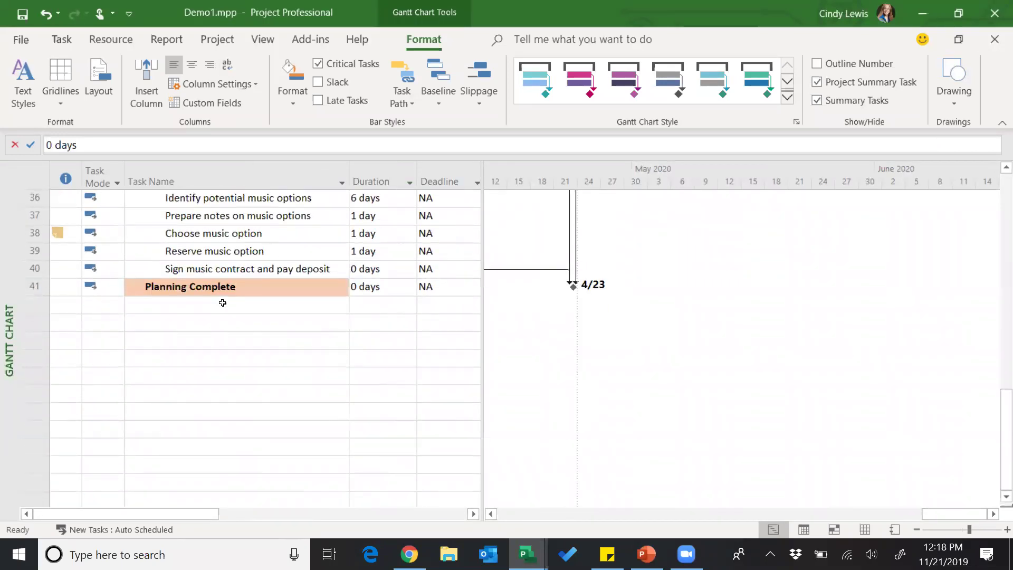
pyautogui.click(231, 308)
pyautogui.write('Phase ')
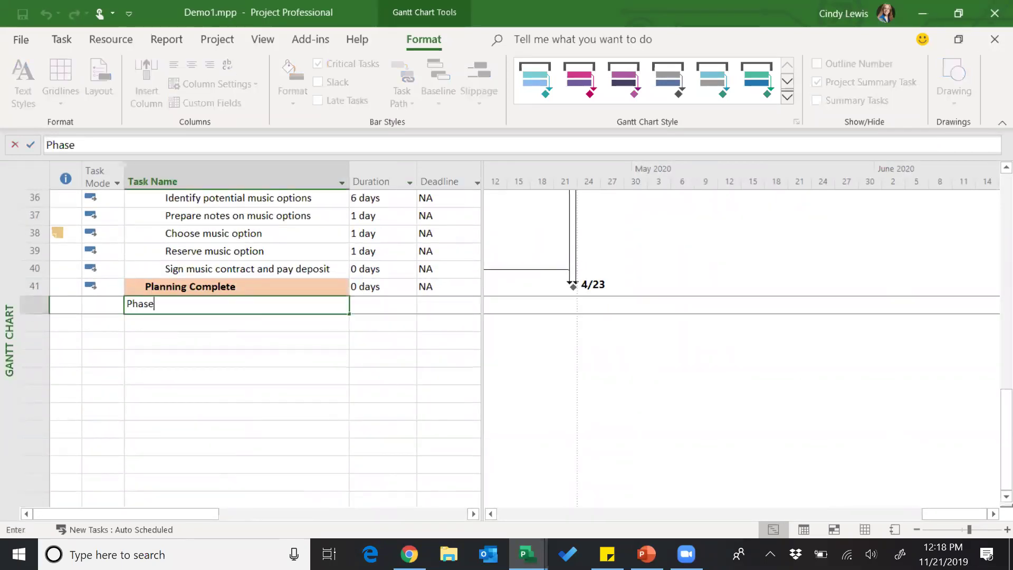
pyautogui.write('2')
pyautogui.press('Return')
pyautogui.write('Phase ')
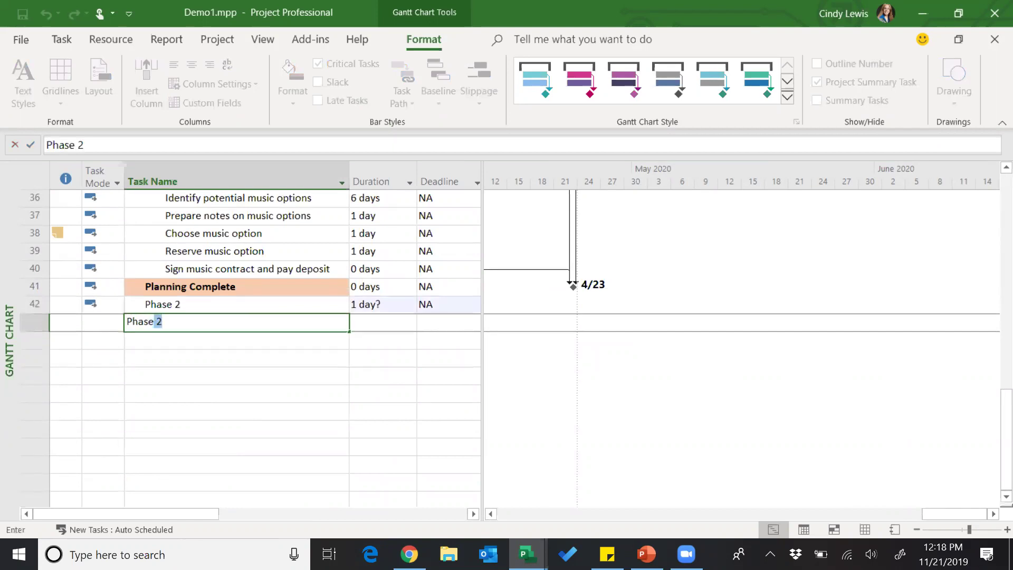
pyautogui.write('3')
pyautogui.press('Return')
# Step: Try to enter TBD as the duration of the auto-scheduled "Phase 2" task
pyautogui.click(377, 303)
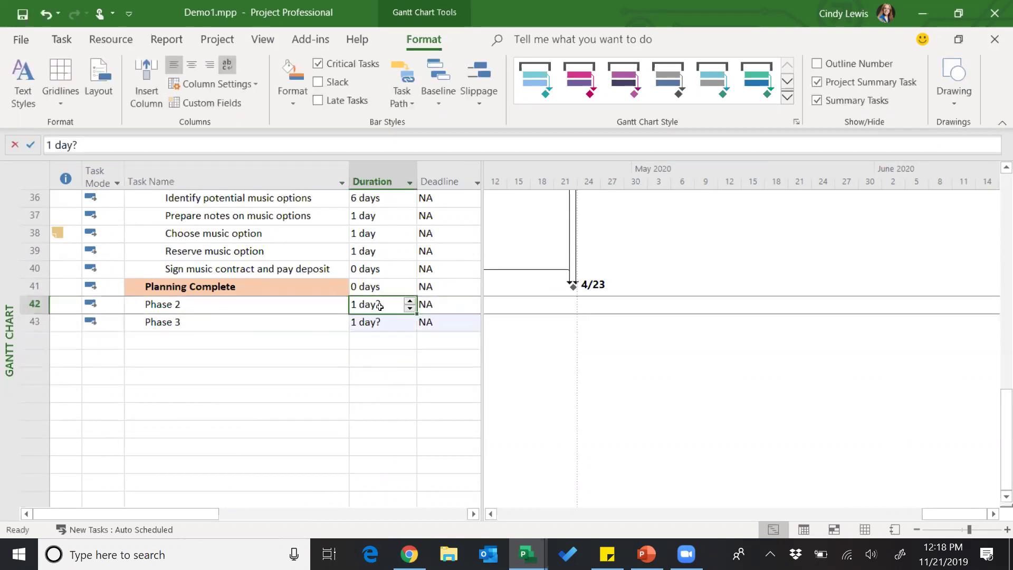
pyautogui.write('TBD')
pyautogui.press('Return')
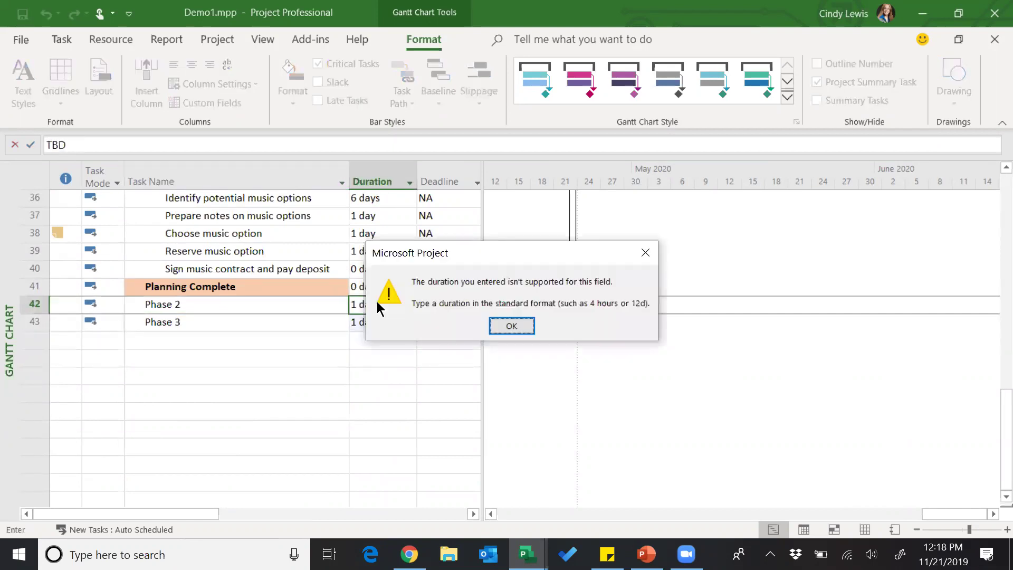
pyautogui.click(523, 326)
pyautogui.click(257, 304)
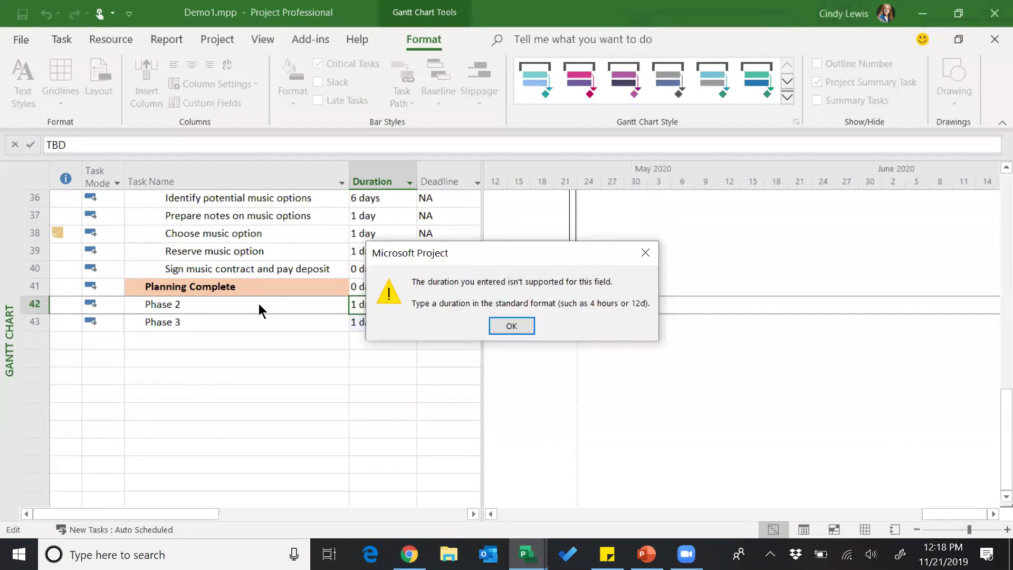
pyautogui.click(521, 328)
pyautogui.click(258, 307)
pyautogui.press('Return')
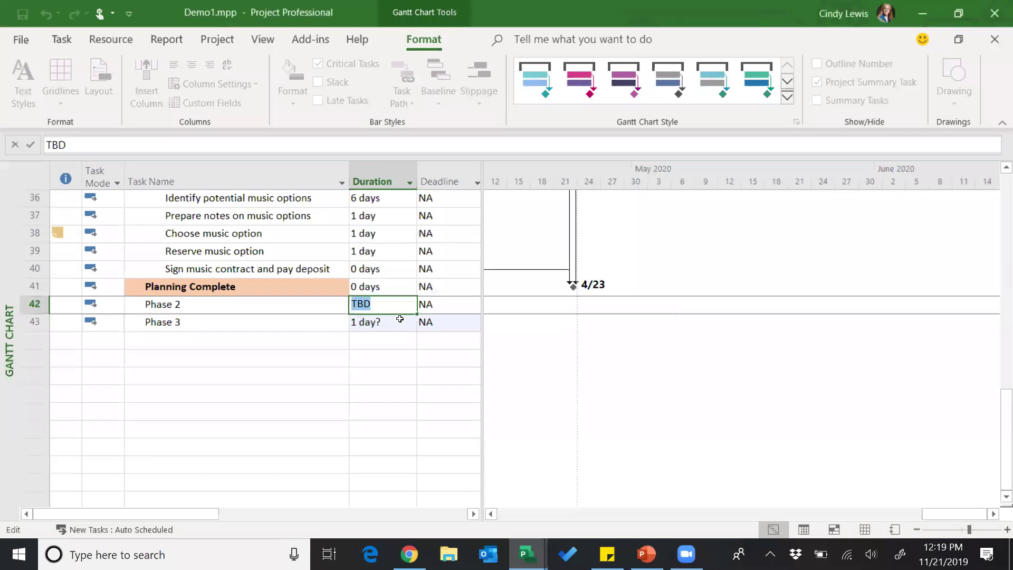
pyautogui.press('Escape')
# Step: Switch "Phase 2" to manual scheduling and set its duration to TBD
pyautogui.click(218, 304)
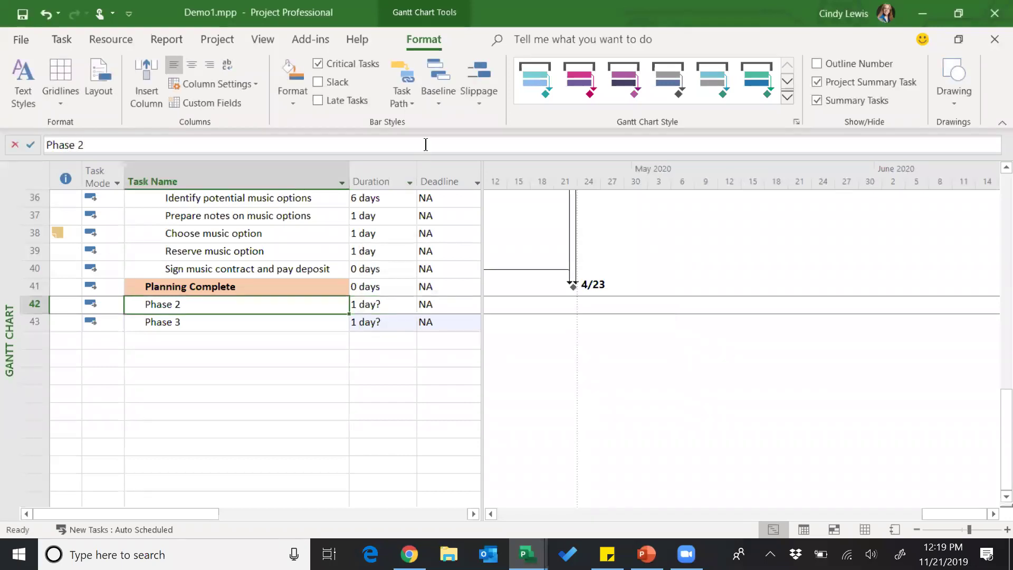
pyautogui.click(61, 39)
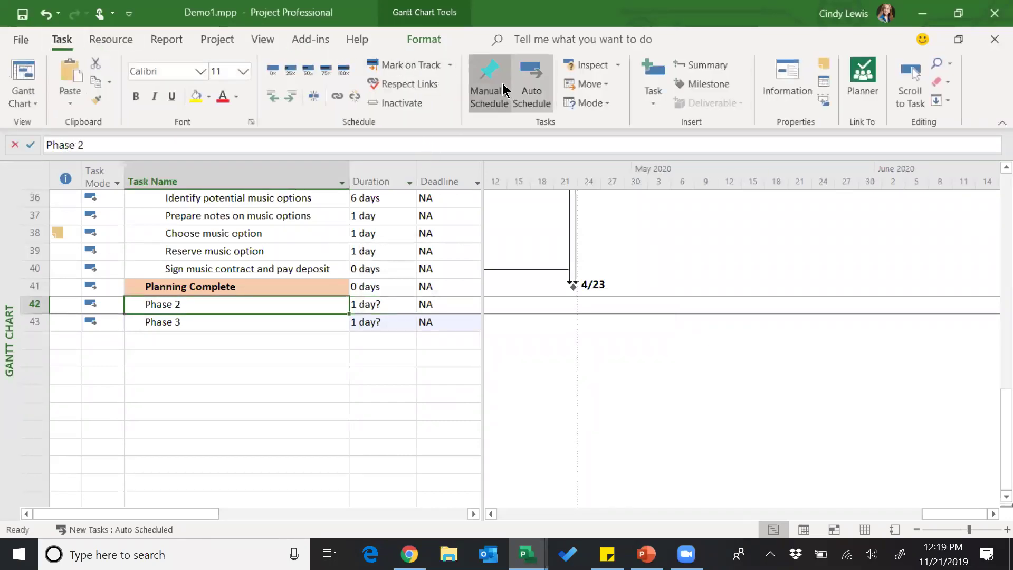
pyautogui.click(504, 89)
pyautogui.click(383, 304)
pyautogui.write('TBD')
pyautogui.press('Return')
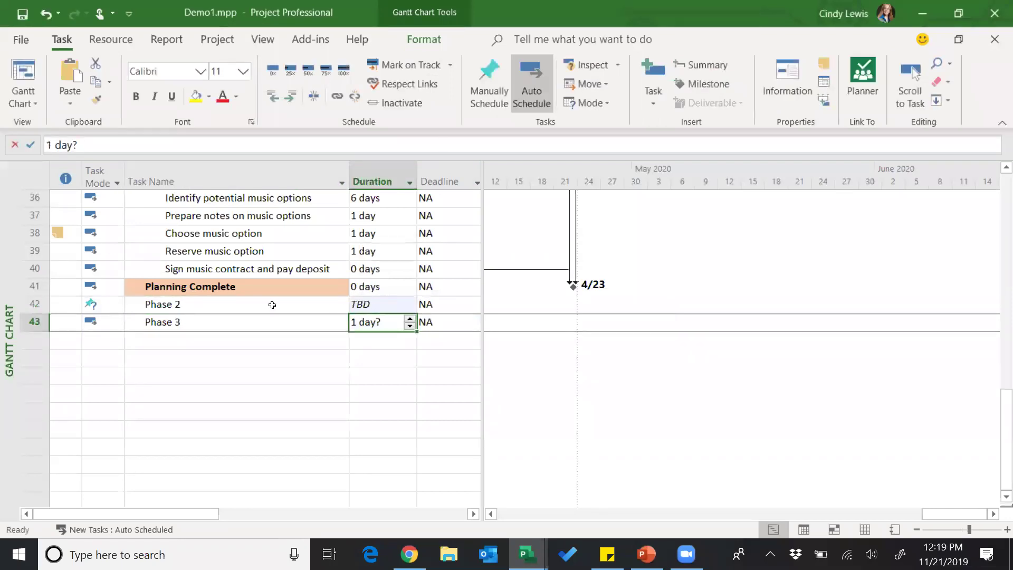
pyautogui.click(272, 305)
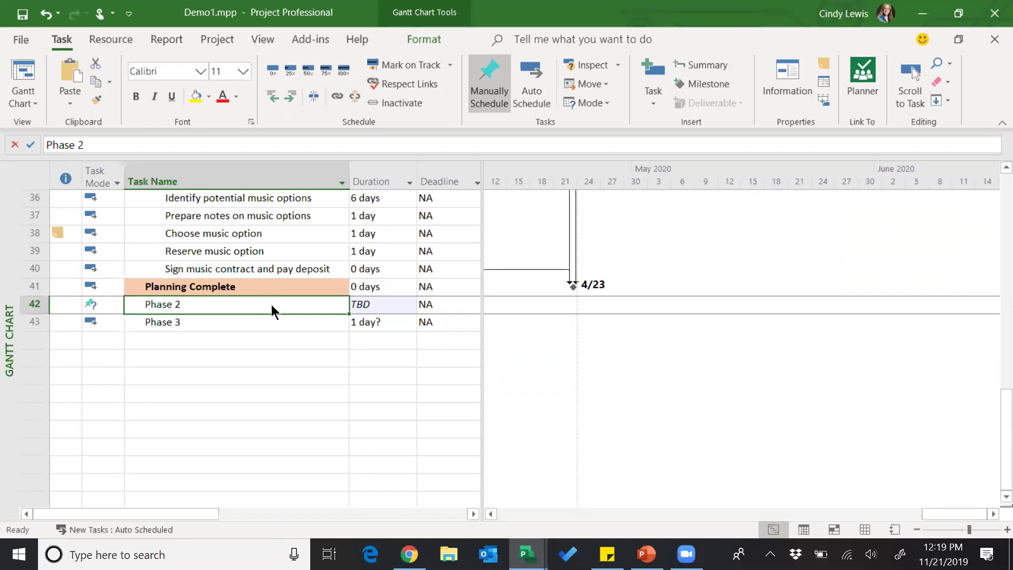
# Step: Switch to the open project Demo2.mpp and display it in the Tracking Gantt view
pyautogui.click(264, 41)
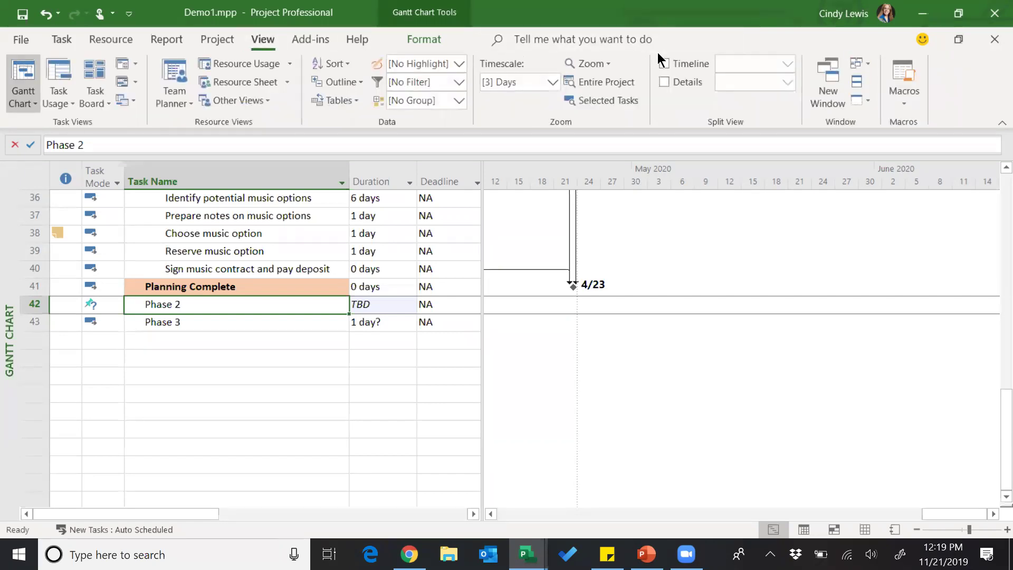
pyautogui.click(866, 65)
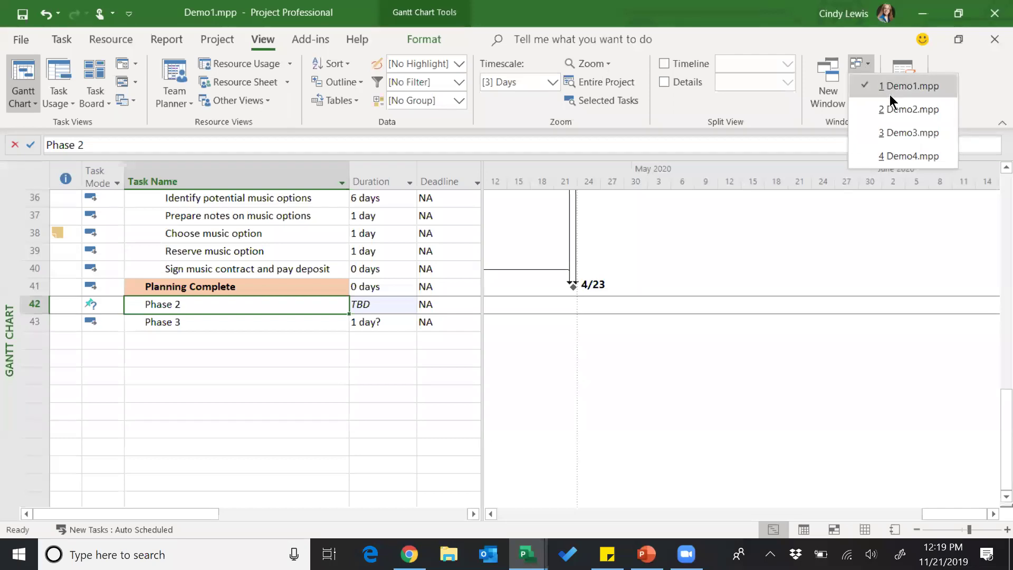
pyautogui.click(896, 110)
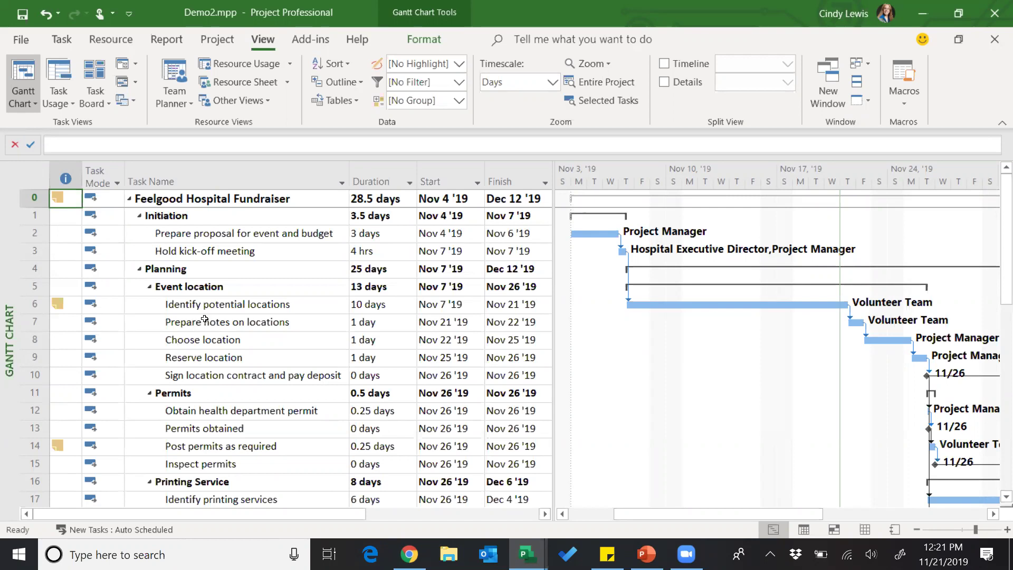
pyautogui.rightClick(10, 274)
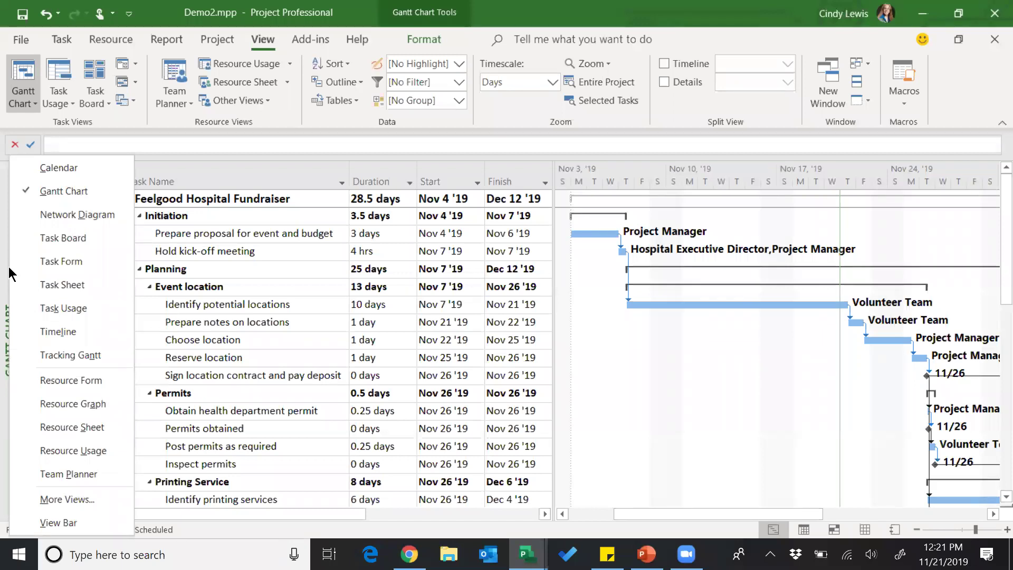
pyautogui.click(80, 354)
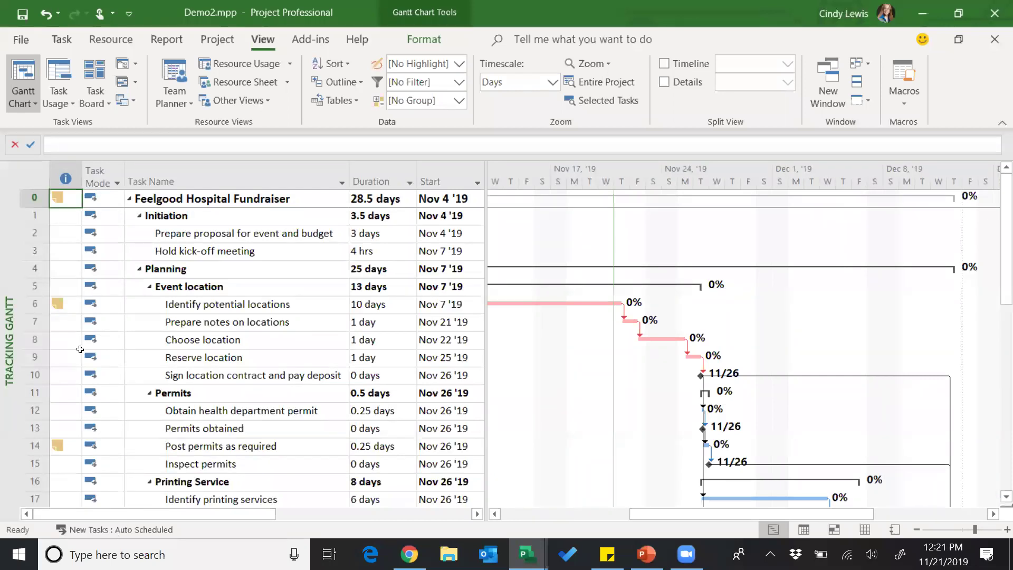
# Step: Set a baseline for the Feelgood Hospital Fundraiser project
pyautogui.click(230, 47)
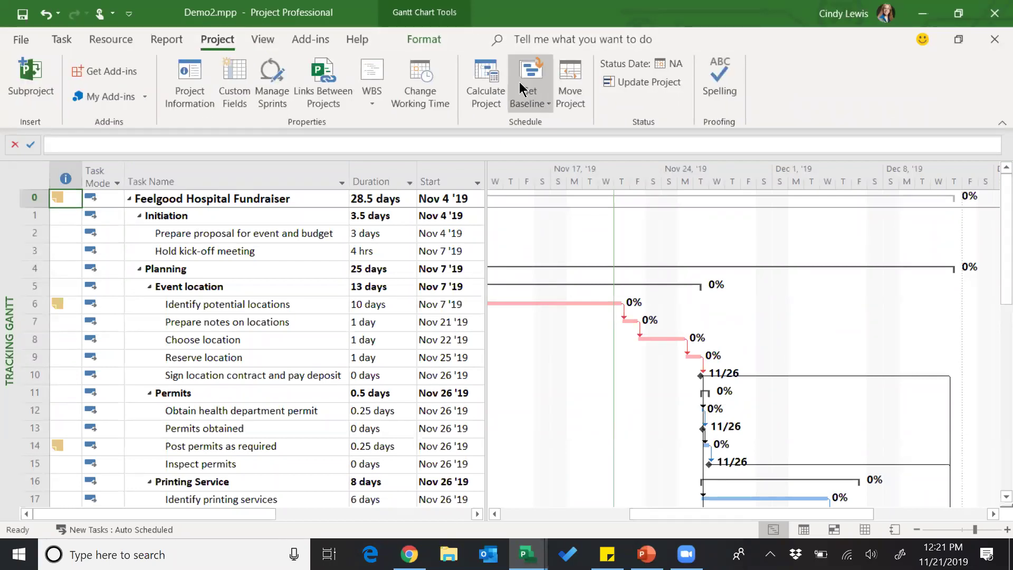
pyautogui.click(529, 99)
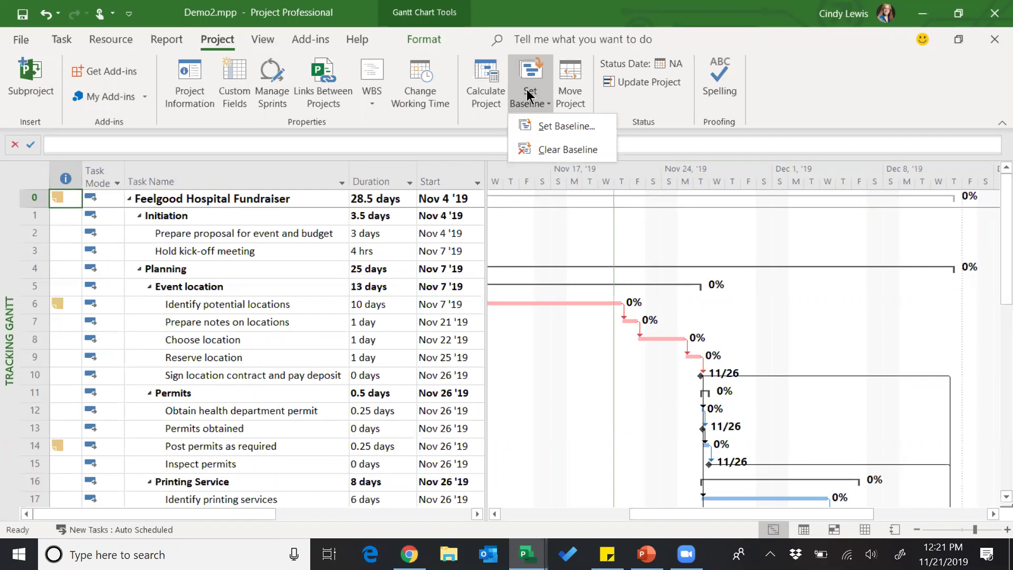
pyautogui.click(534, 126)
pyautogui.click(542, 390)
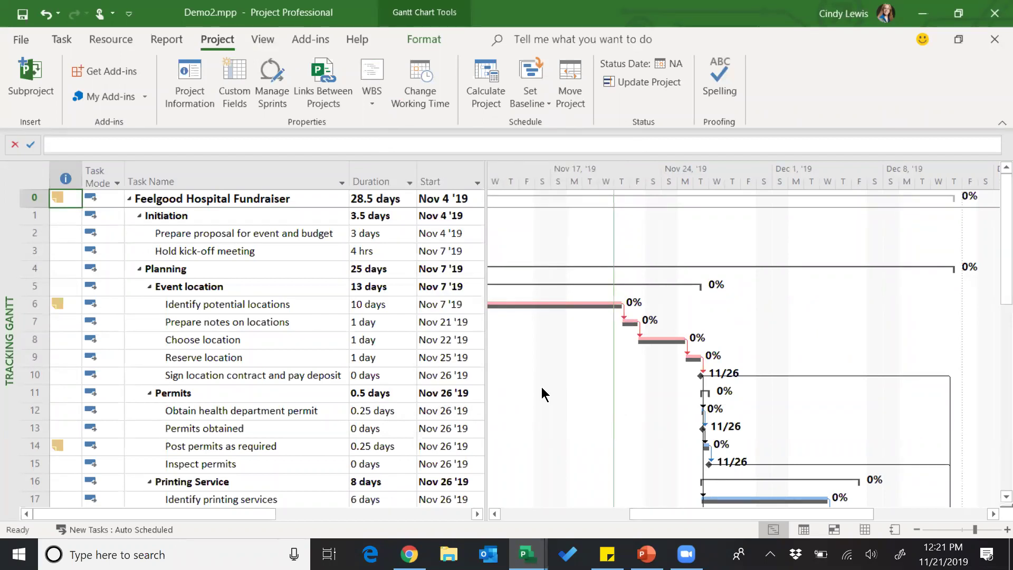
# Step: Mark "Prepare proposal for event and budget" and "Hold kick-off meeting" as 100% complete
pyautogui.click(63, 40)
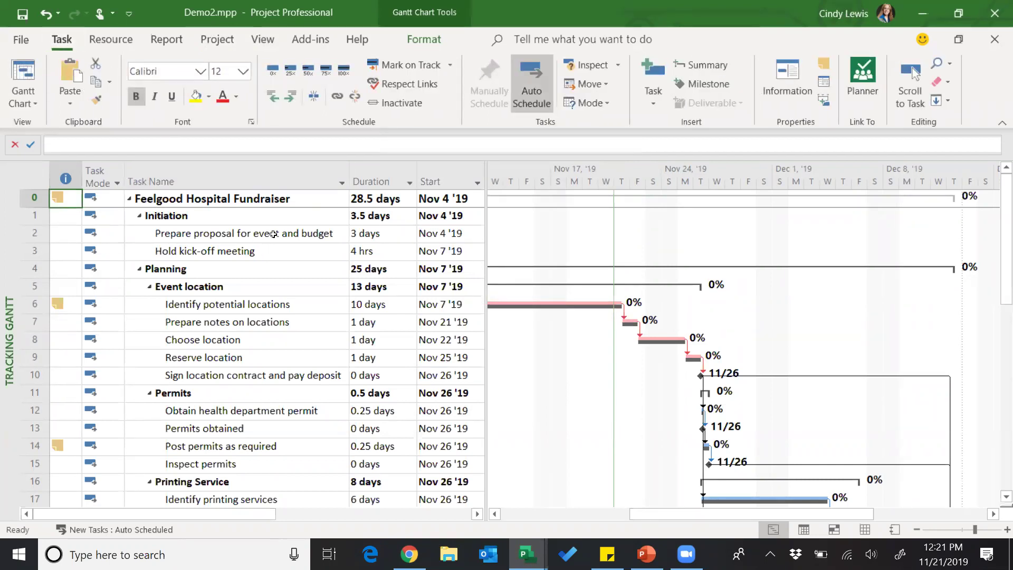
pyautogui.moveTo(273, 234); pyautogui.dragTo(273, 247)
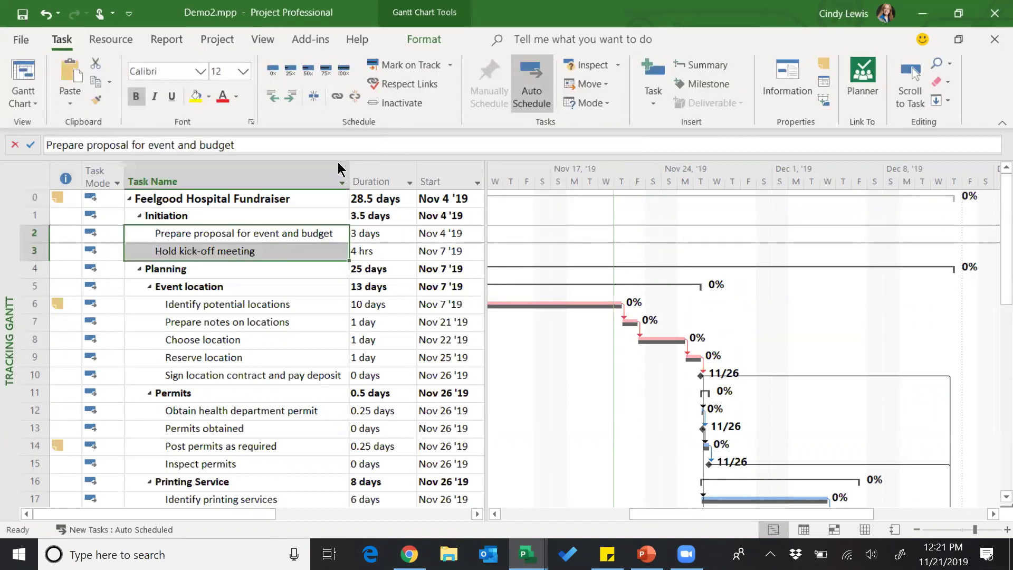
pyautogui.click(343, 70)
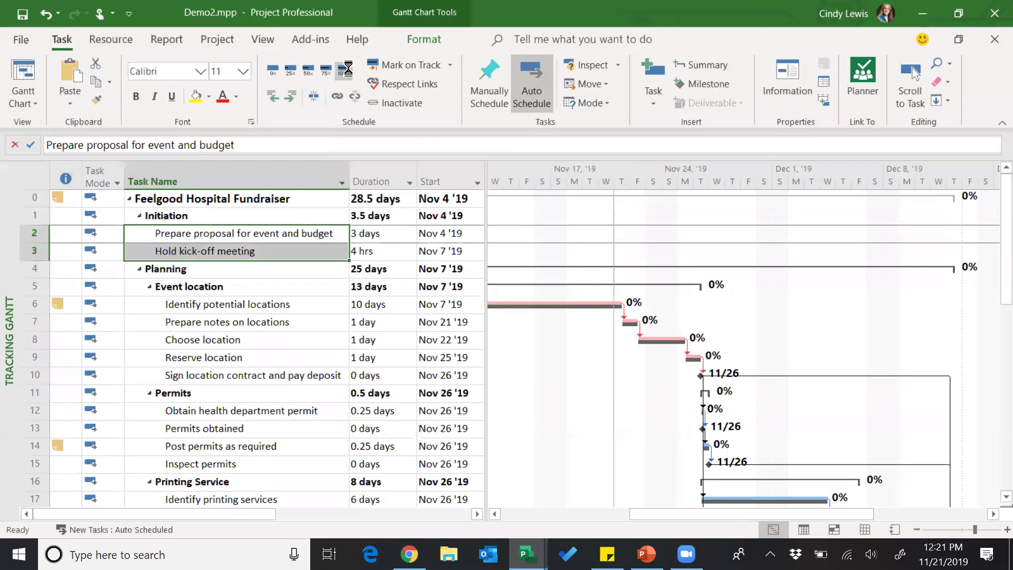
# Step: Mark all Event location tasks, from "Identify potential locations" through "Sign location contract and pay deposit", as 100% complete
pyautogui.click(496, 514)
pyautogui.moveTo(496, 514); pyautogui.dragTo(495, 514)
pyautogui.moveTo(300, 307); pyautogui.dragTo(298, 380)
pyautogui.click(344, 70)
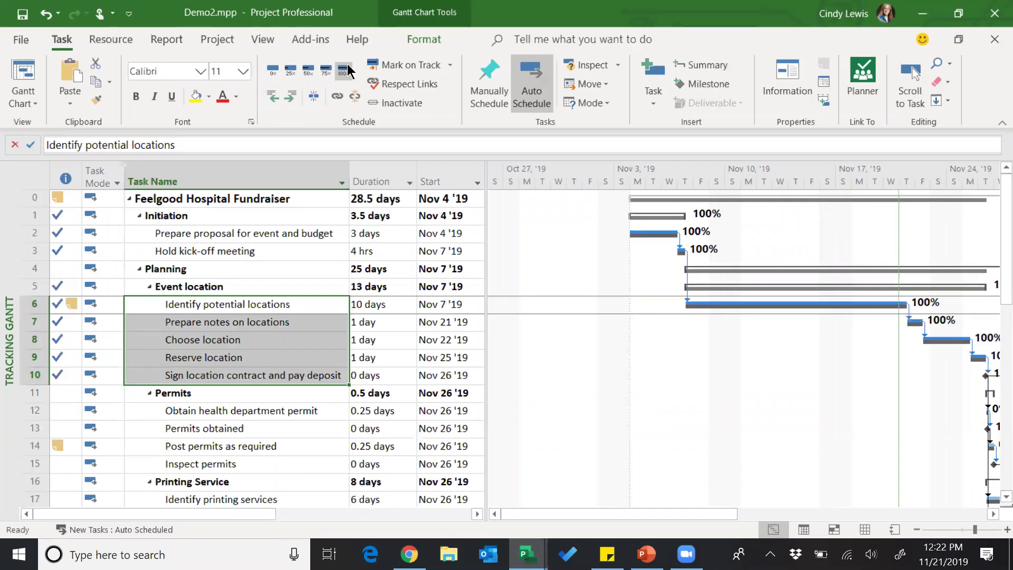
# Step: Update "Obtain health department permit" with an actual duration of .5 and a remaining duration of 2d, and inspect its Gantt bar
pyautogui.click(270, 415)
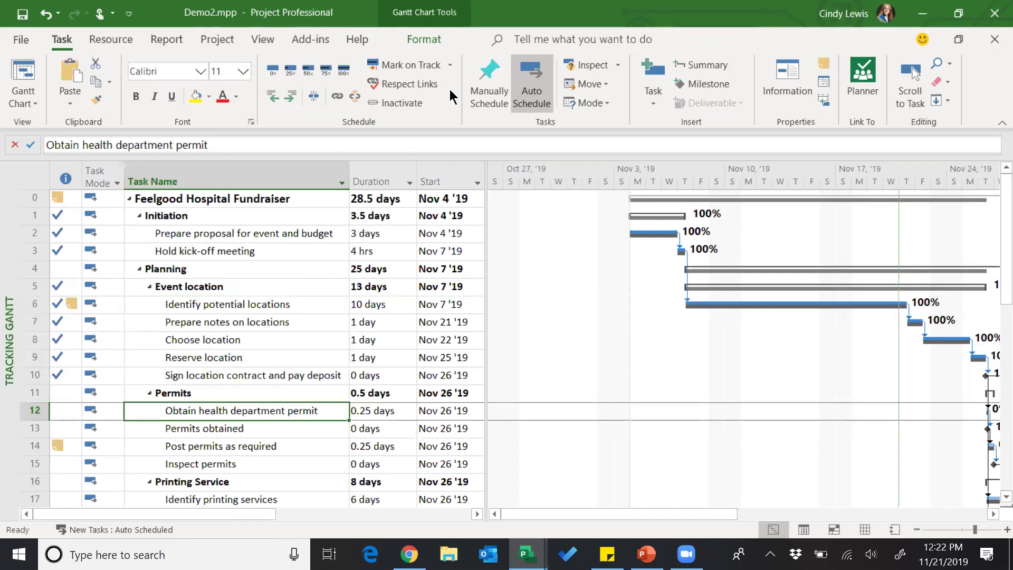
pyautogui.click(452, 68)
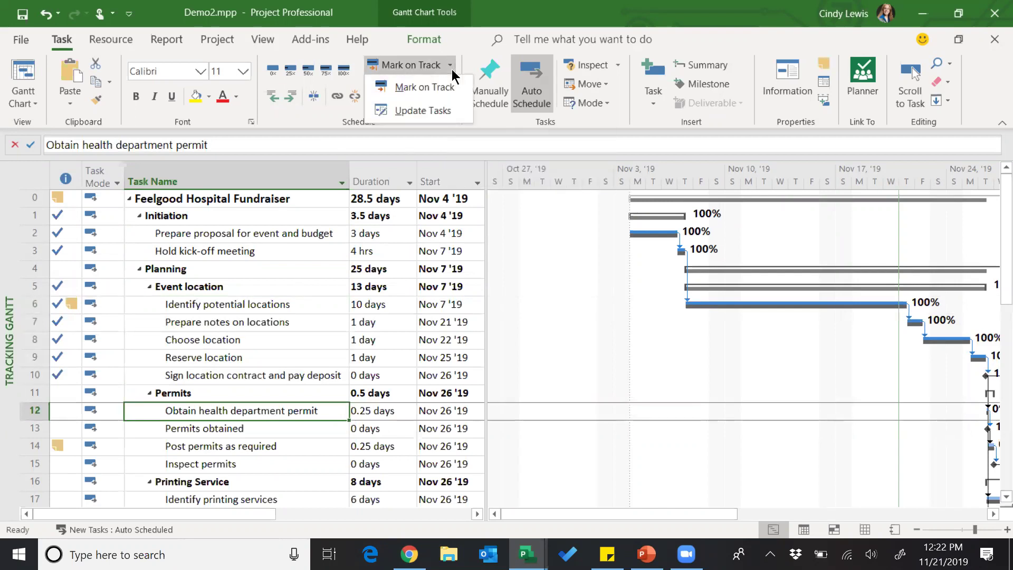
pyautogui.click(442, 111)
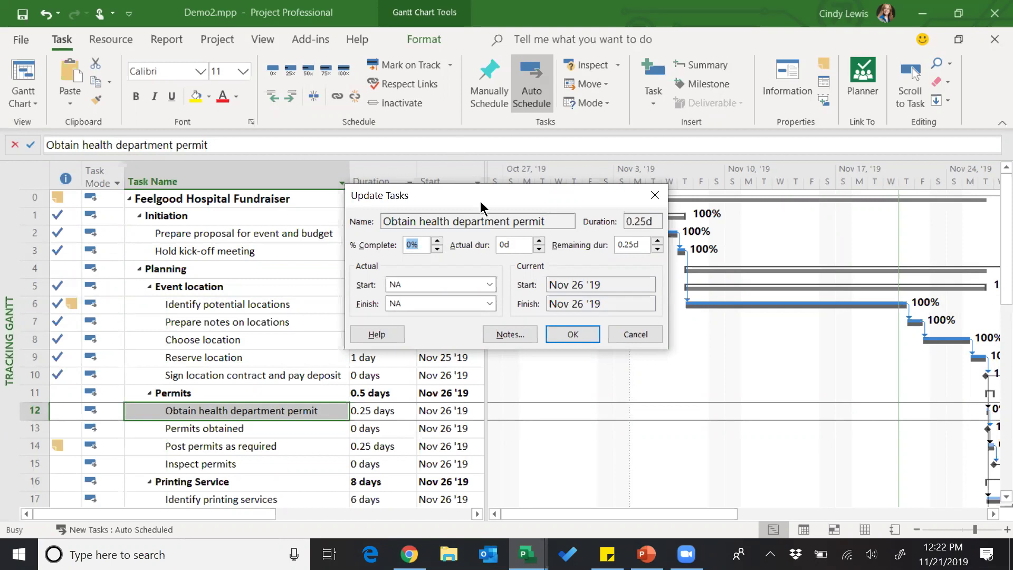
pyautogui.click(521, 245)
pyautogui.write('.5')
pyautogui.press('Tab')
pyautogui.write('2d')
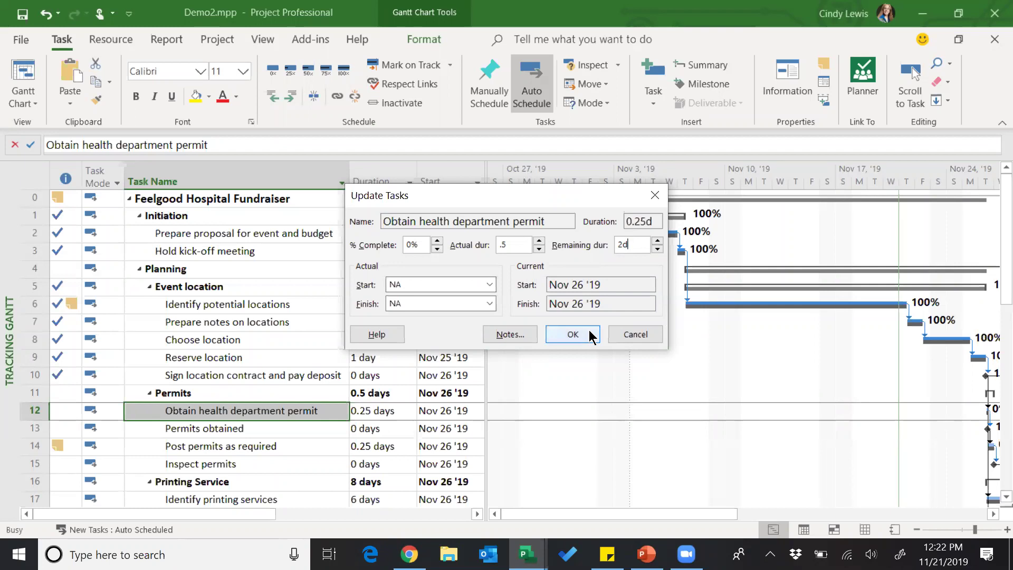
pyautogui.click(573, 335)
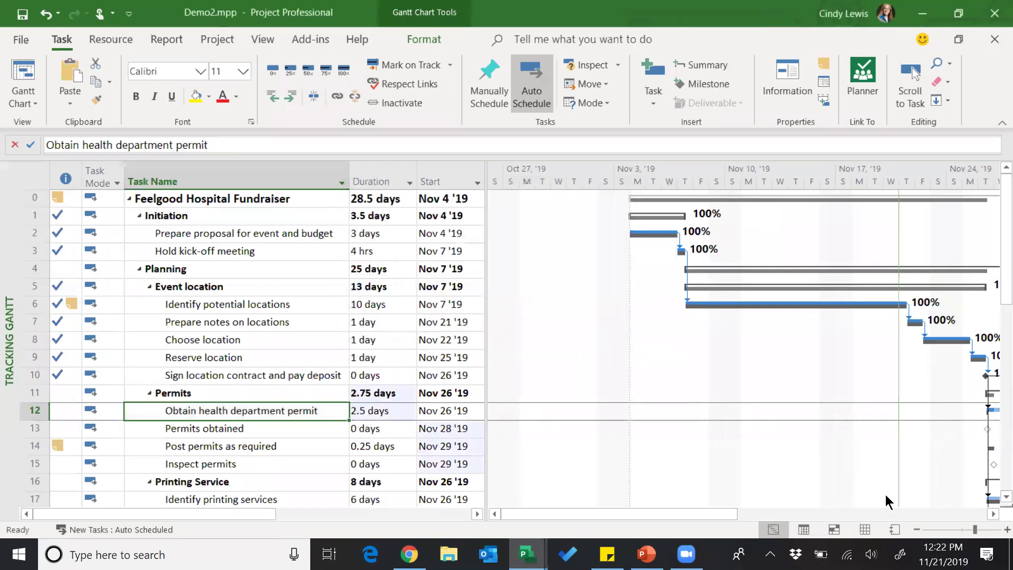
pyautogui.moveTo(994, 514); pyautogui.dragTo(982, 515)
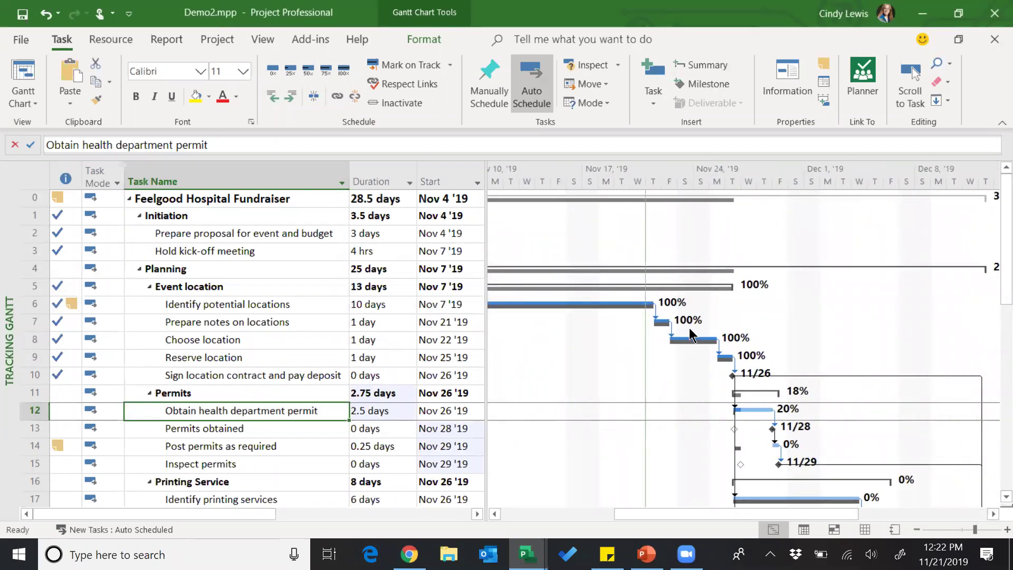
# Step: Add the note "Govt office closed" to the "Obtain health department permit" task
pyautogui.doubleClick(322, 411)
pyautogui.click(479, 148)
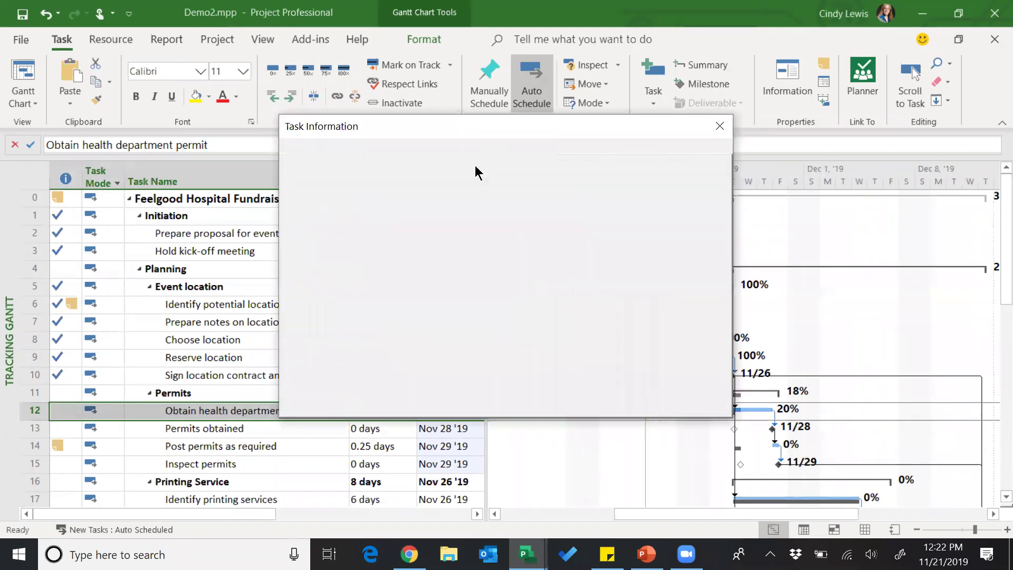
pyautogui.write('Govt office closed')
pyautogui.click(645, 405)
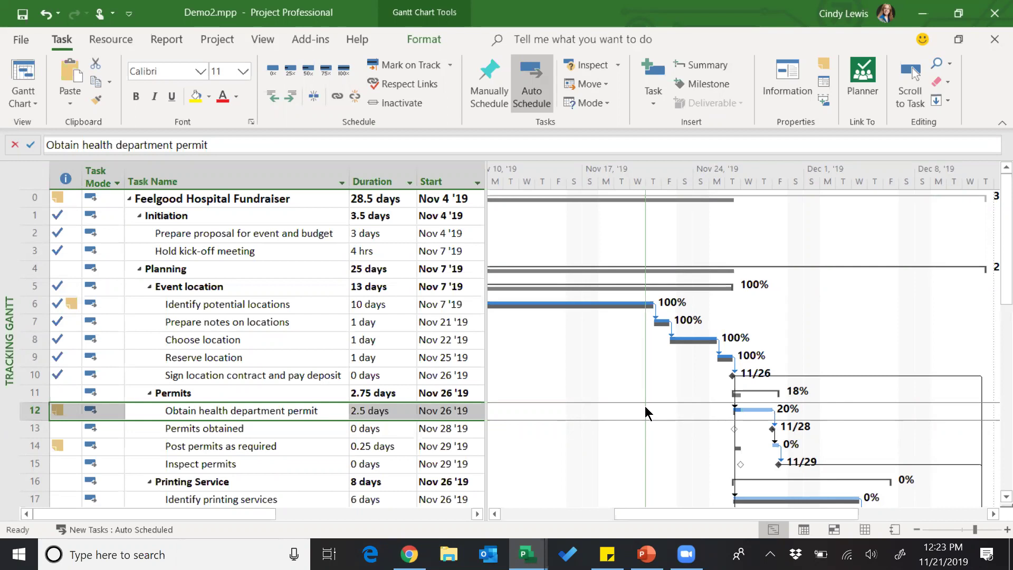
# Step: Move the "Obtain health department permit" task forward by 1 week
pyautogui.click(604, 82)
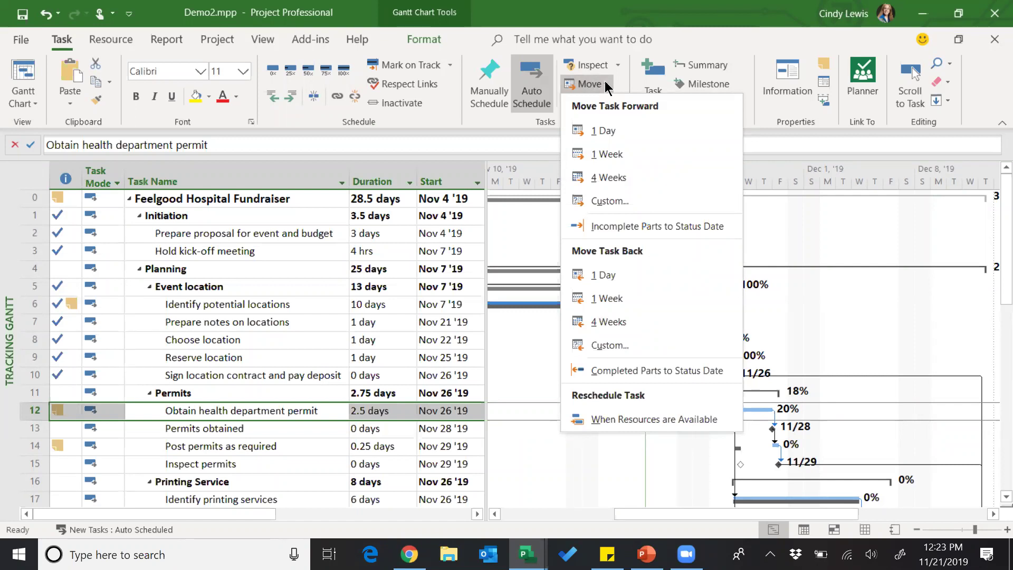
pyautogui.click(621, 159)
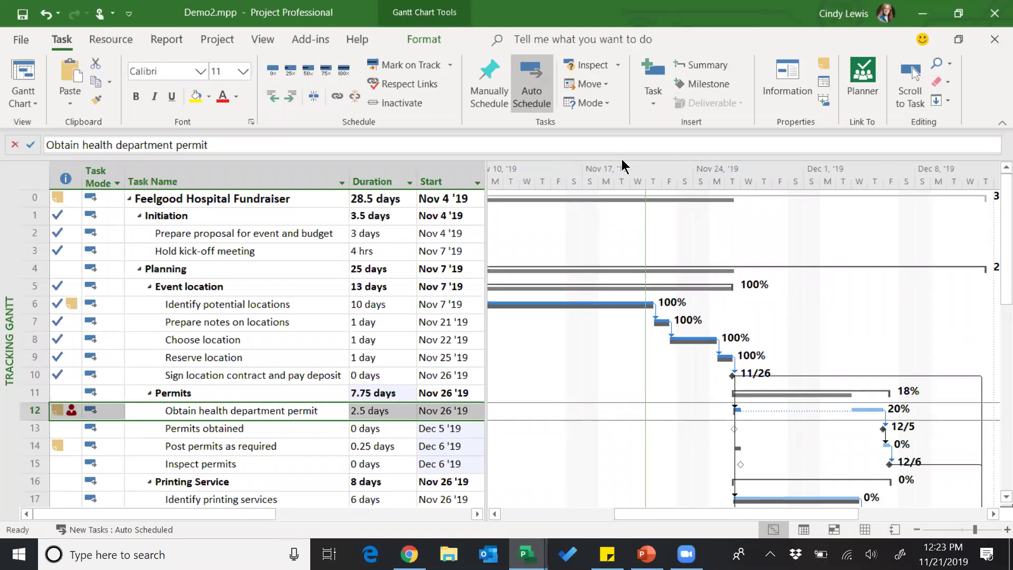
pyautogui.click(604, 84)
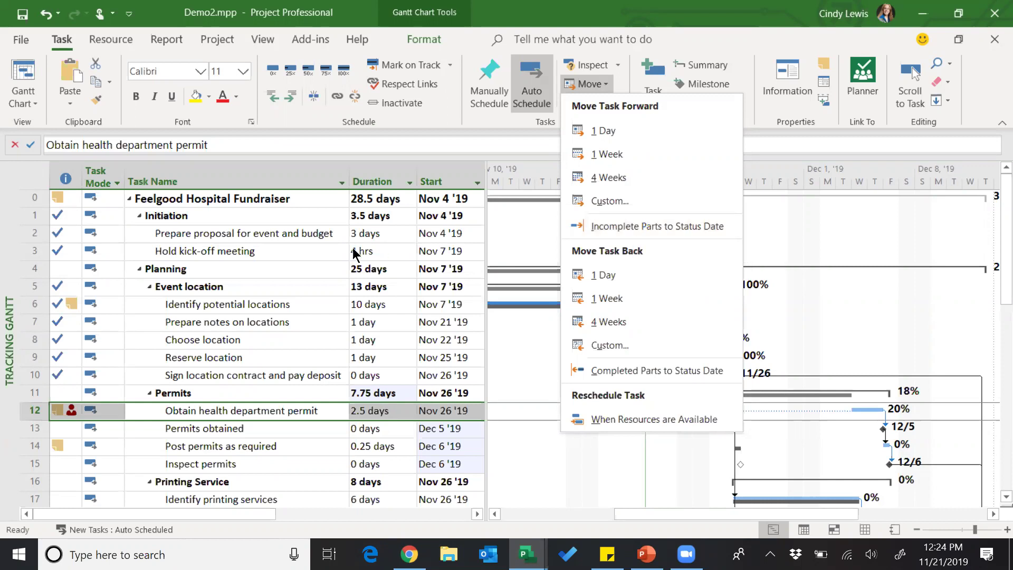
# Step: Leave the task move options and switch to the Demo3.mpp project window
pyautogui.click(325, 264)
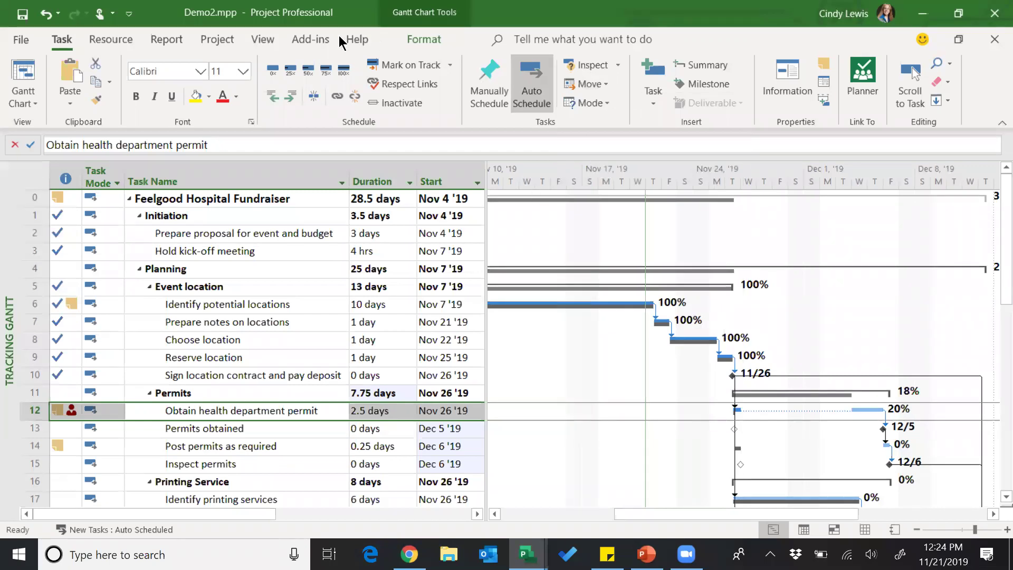
pyautogui.click(264, 39)
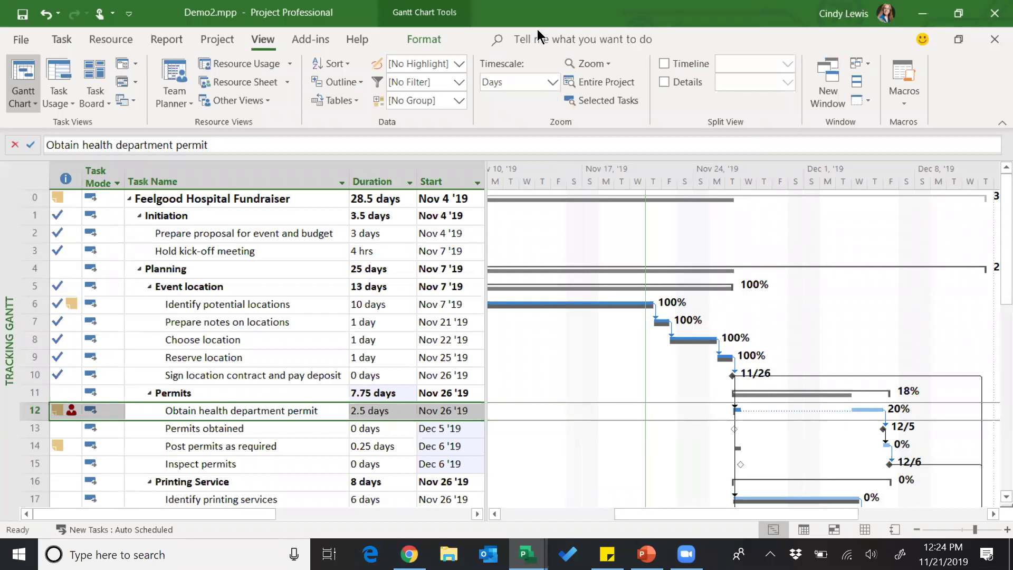
pyautogui.click(861, 64)
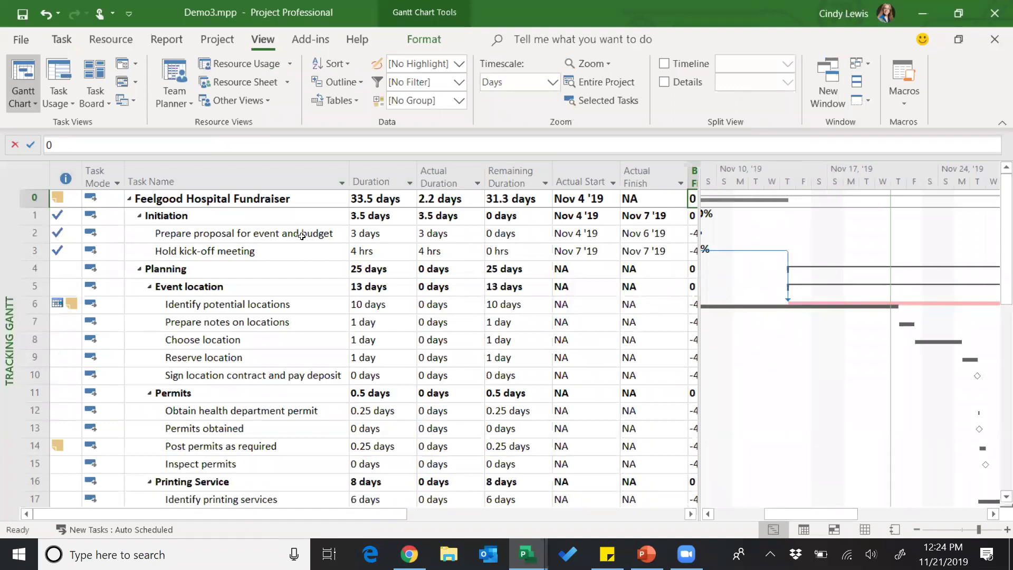
# Step: Save the current schedule as Baseline 1 for the entire project
pyautogui.moveTo(299, 233); pyautogui.dragTo(303, 253)
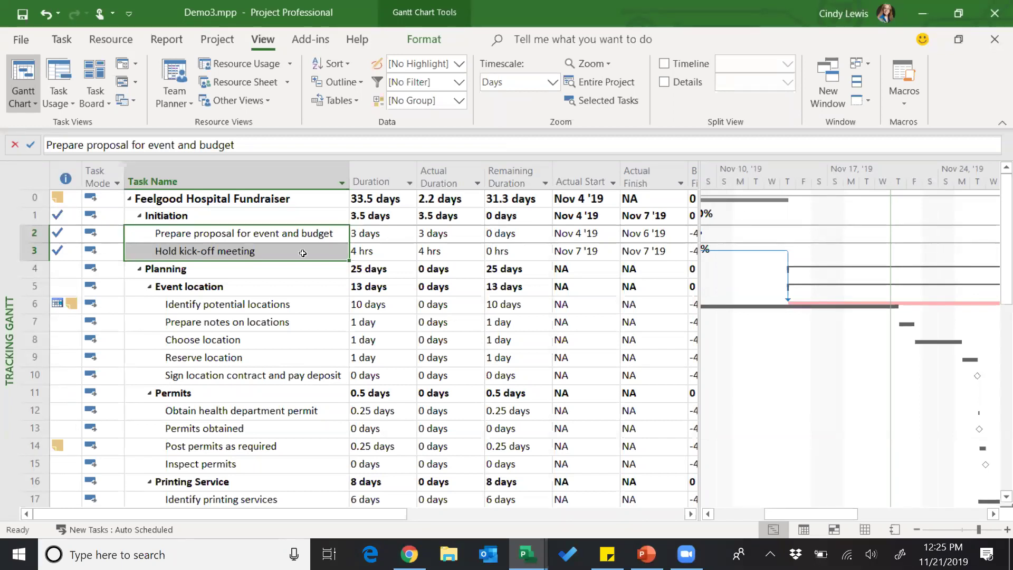
pyautogui.click(225, 41)
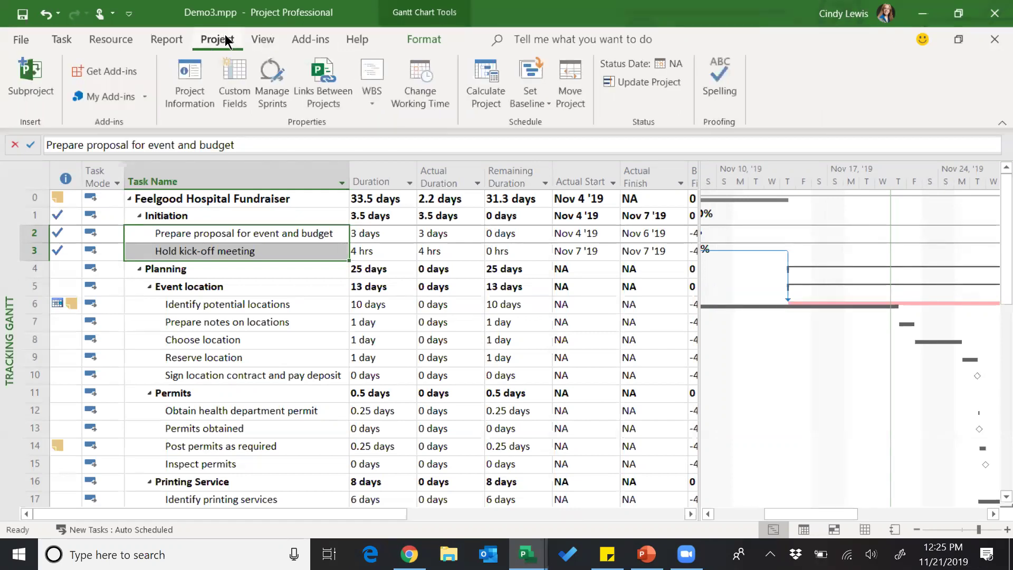
pyautogui.click(541, 103)
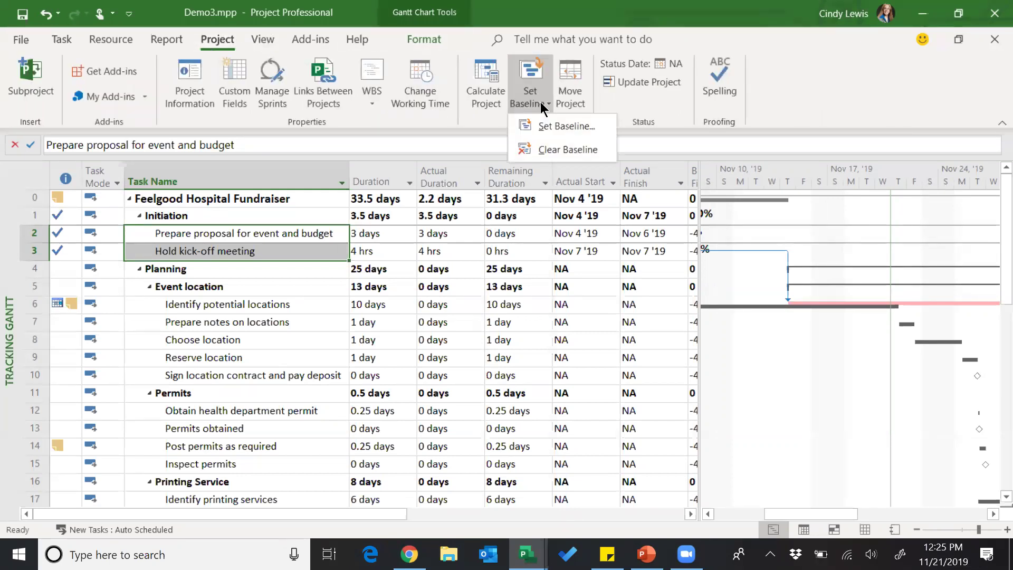
pyautogui.click(566, 127)
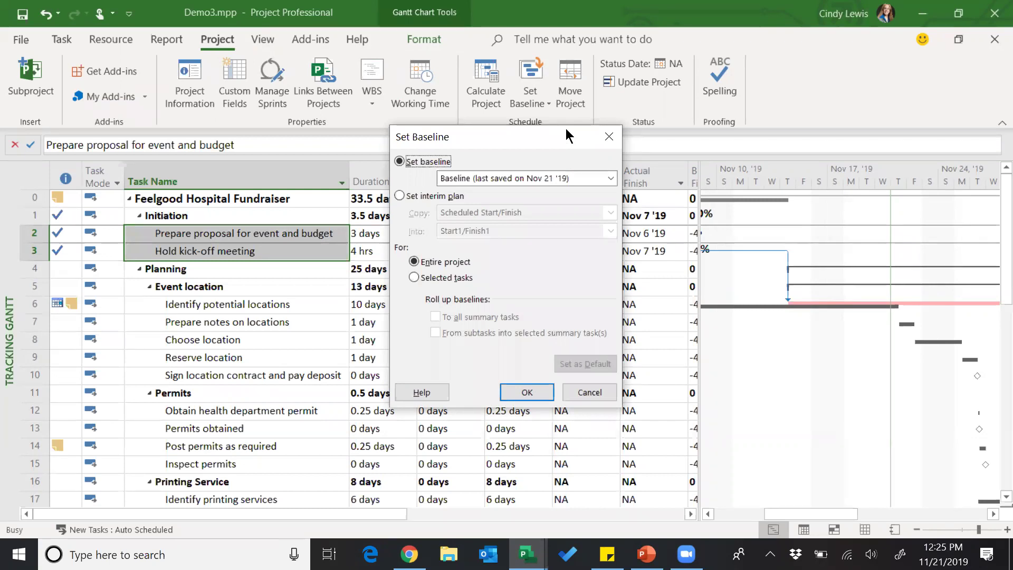
pyautogui.click(612, 179)
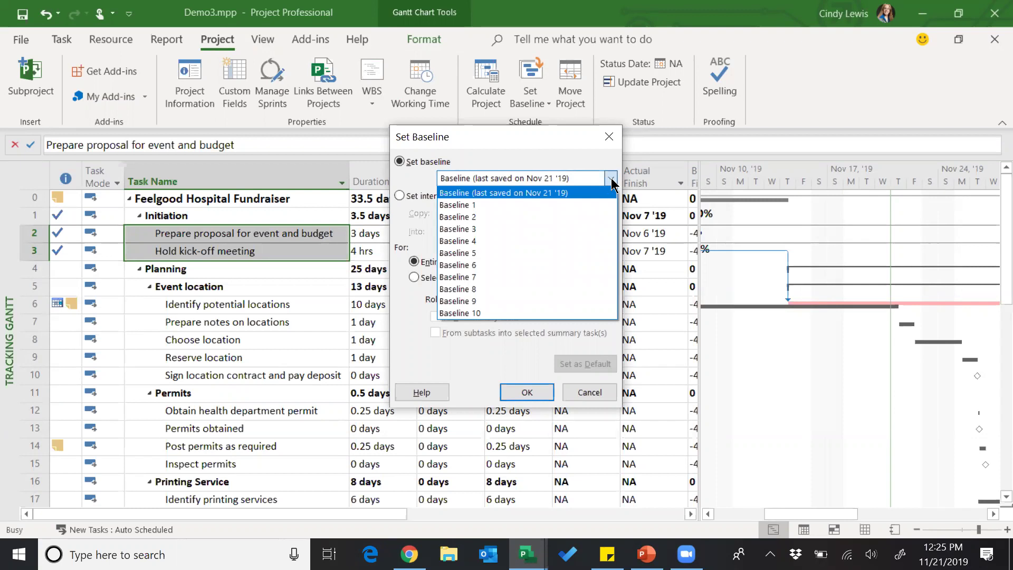
pyautogui.click(493, 204)
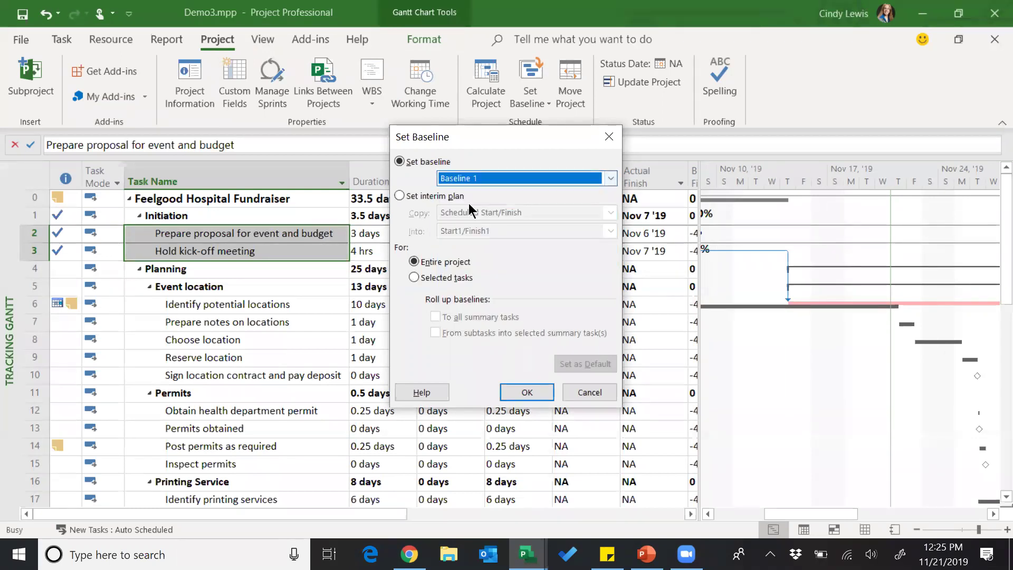
pyautogui.click(524, 391)
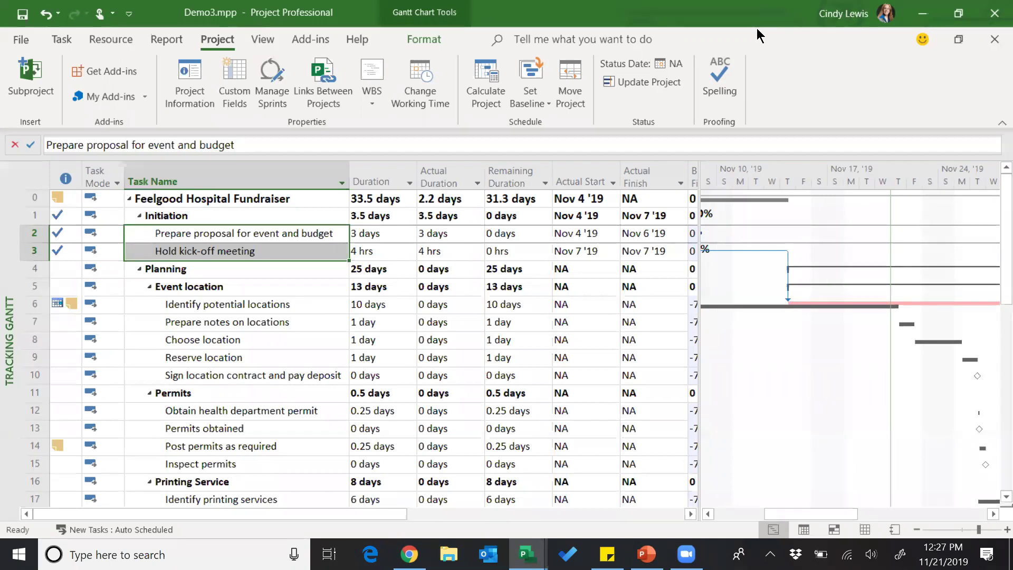
# Step: Insert a Deadline column before Actual Duration in the task table
pyautogui.click(262, 39)
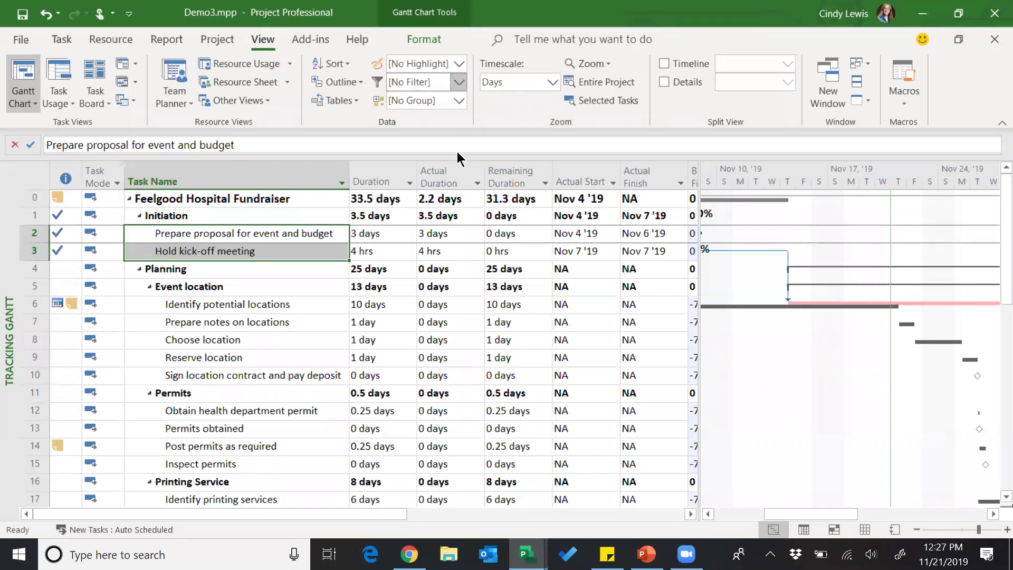
pyautogui.rightClick(456, 179)
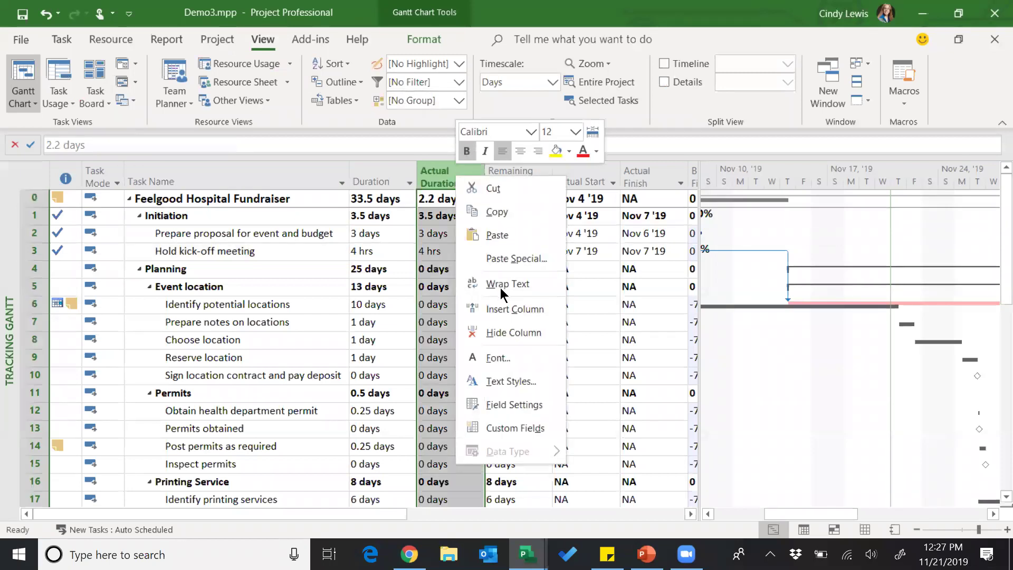
pyautogui.click(500, 309)
pyautogui.write('deadline')
pyautogui.click(464, 198)
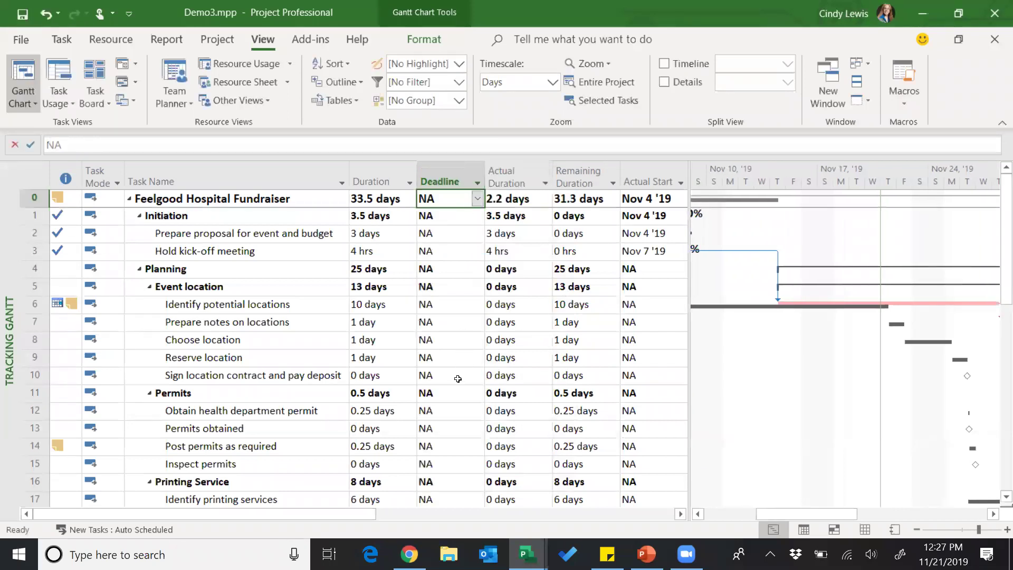
# Step: Set the deadline of the "Reserve location" task to Nov 29 '19
pyautogui.click(465, 360)
pyautogui.click(477, 358)
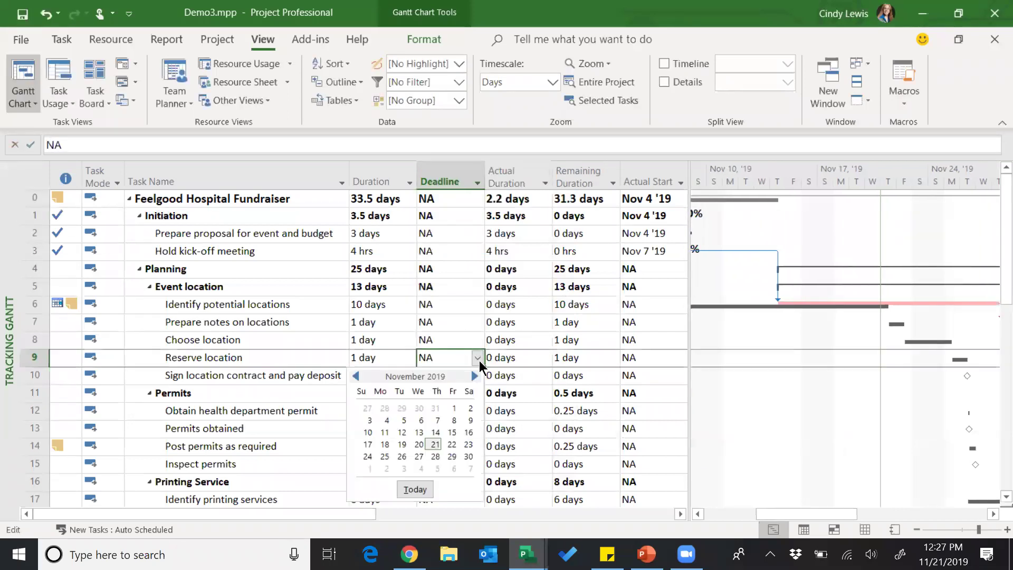
pyautogui.click(455, 449)
pyautogui.click(452, 405)
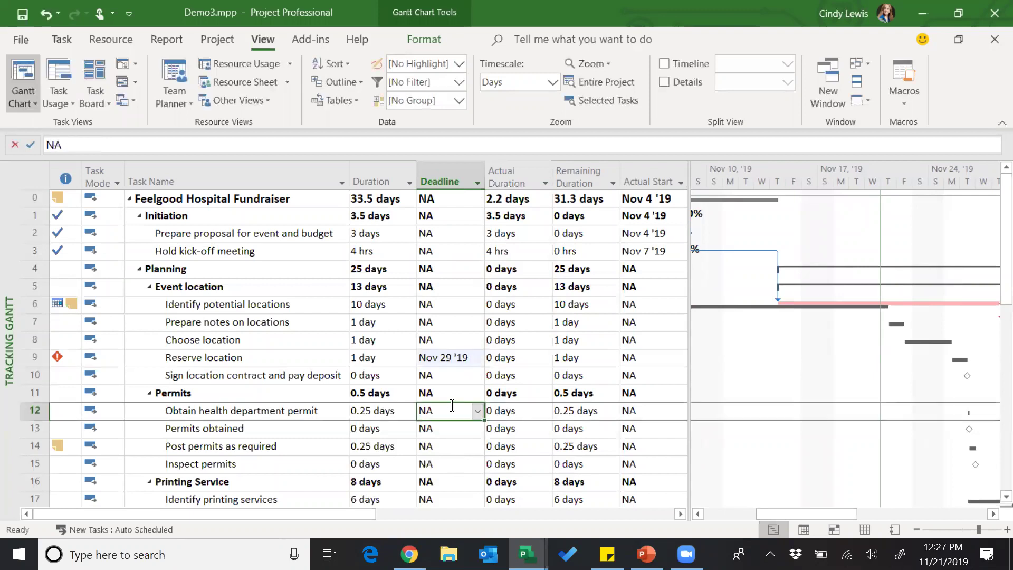
# Step: Filter the Deadline column to exclude NA, showing only tasks that have a deadline date
pyautogui.click(477, 181)
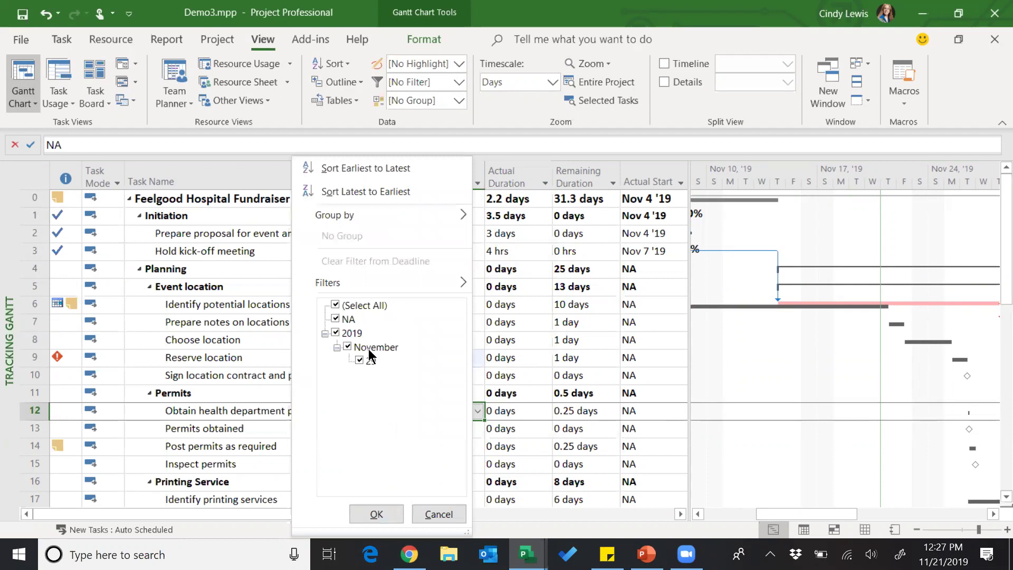
pyautogui.click(336, 319)
pyautogui.click(374, 514)
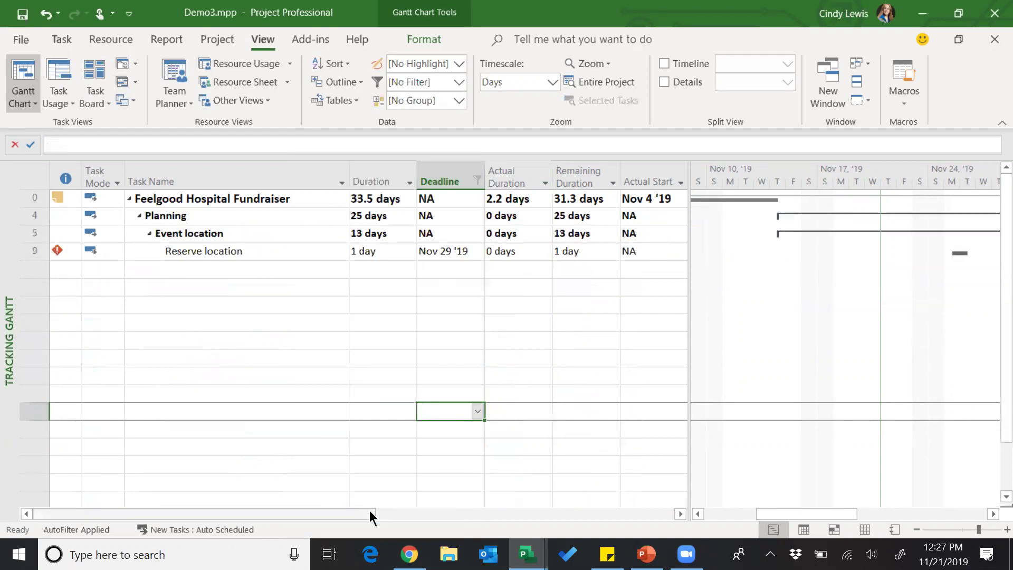
# Step: Insert a Milestone column between Deadline and Actual Duration
pyautogui.rightClick(526, 173)
pyautogui.click(567, 302)
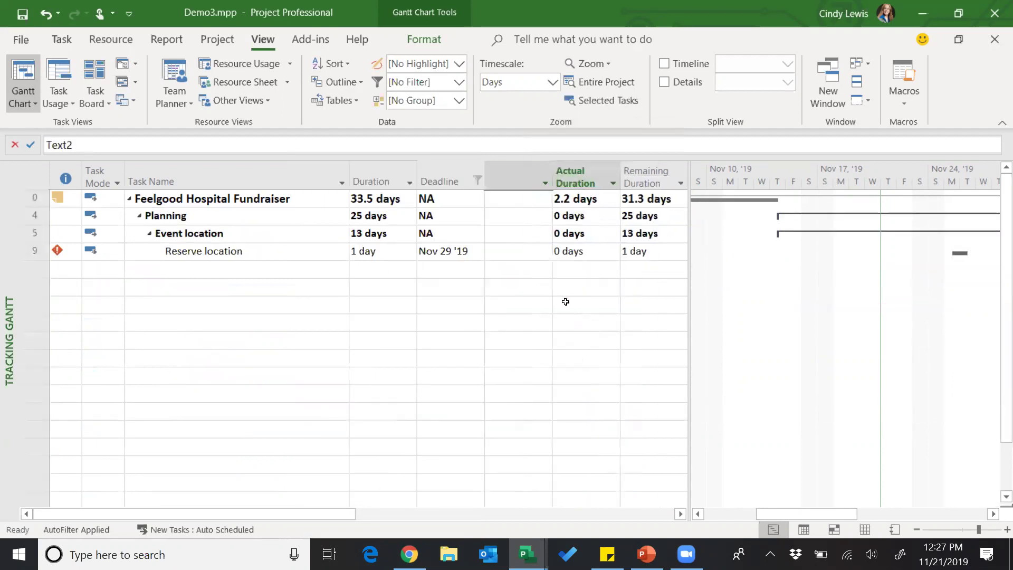
pyautogui.write('milestone')
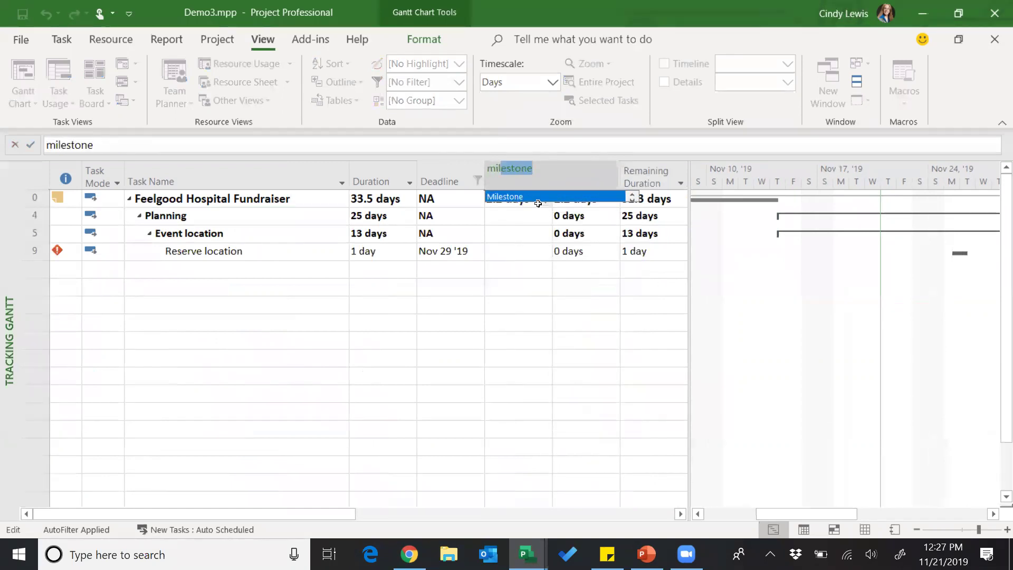
pyautogui.click(526, 196)
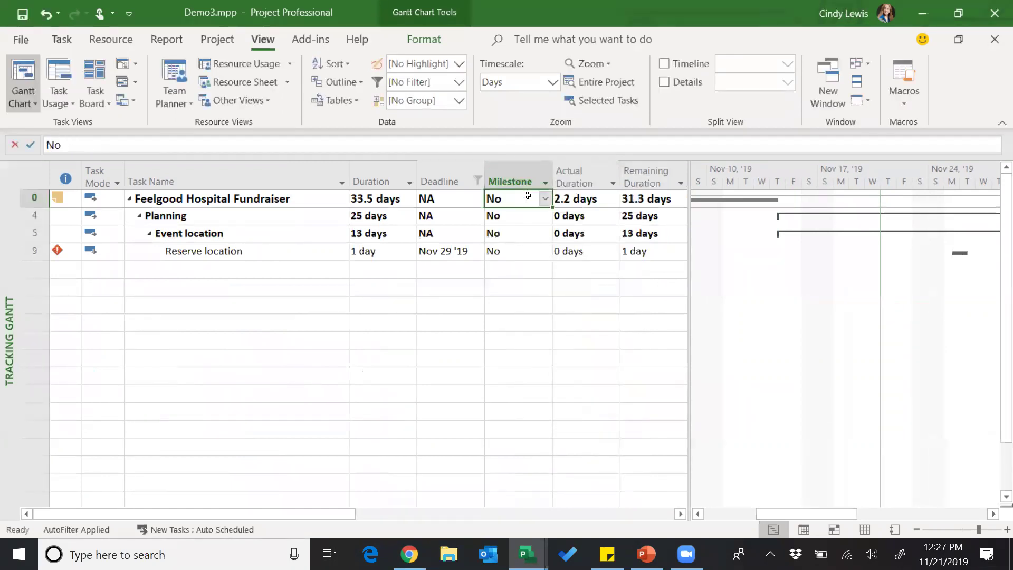
# Step: Reset the Deadline column filter to include all values
pyautogui.click(478, 181)
pyautogui.click(336, 305)
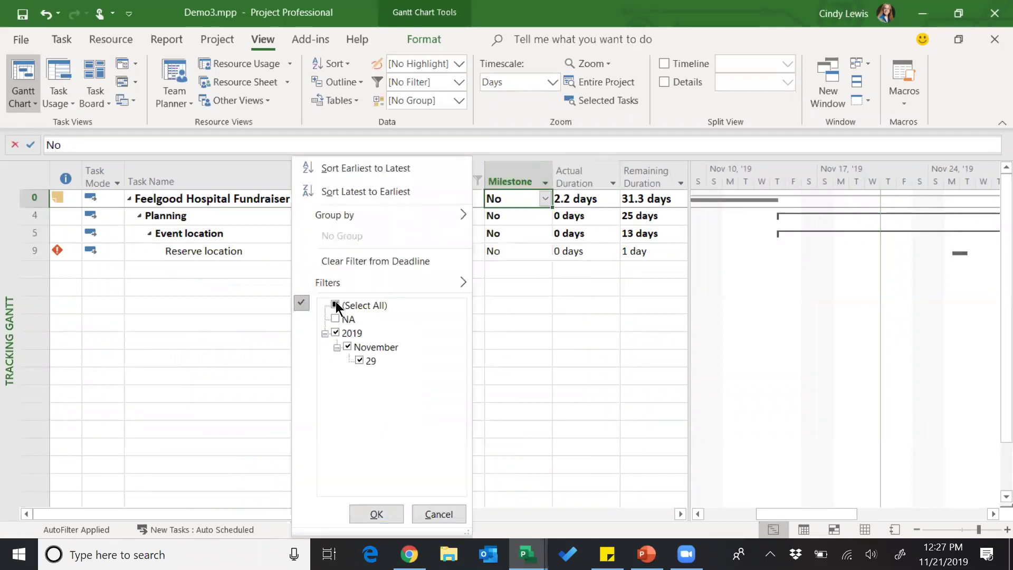
pyautogui.click(373, 513)
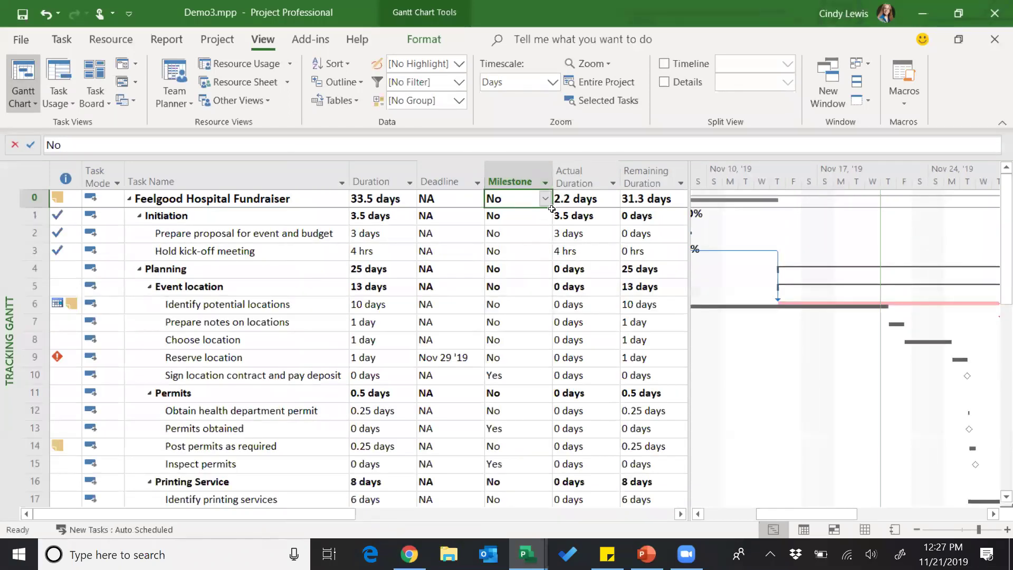
# Step: Filter the Milestone column to show only Yes tasks, and clear the filter to restore the full task list
pyautogui.click(545, 182)
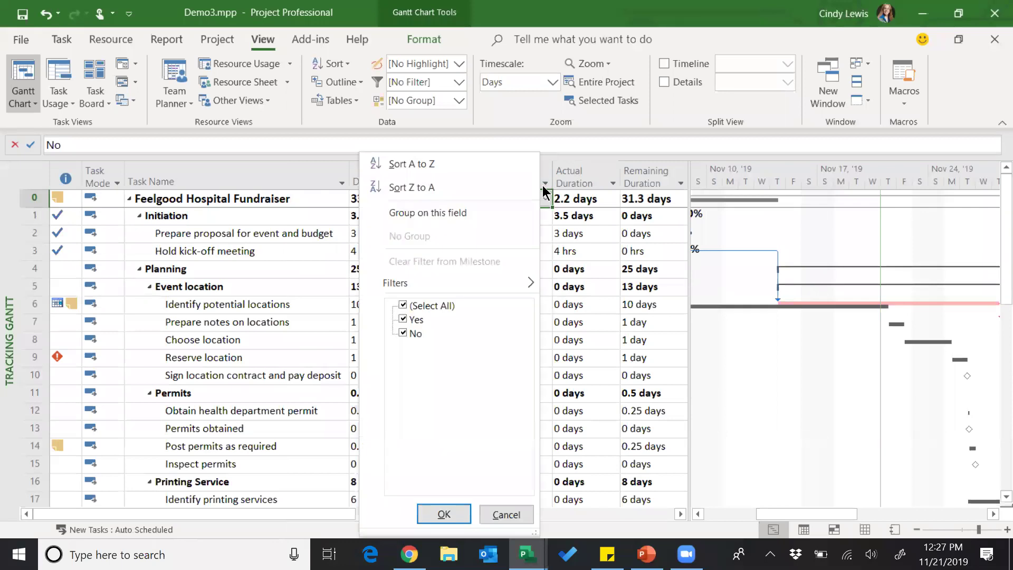
pyautogui.click(404, 306)
pyautogui.click(403, 306)
pyautogui.click(403, 319)
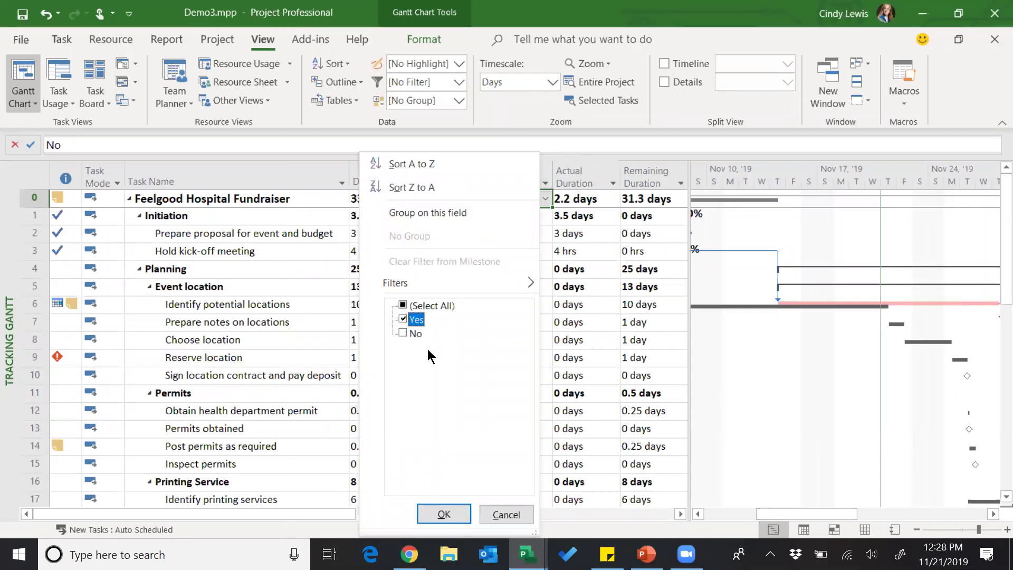
pyautogui.click(444, 514)
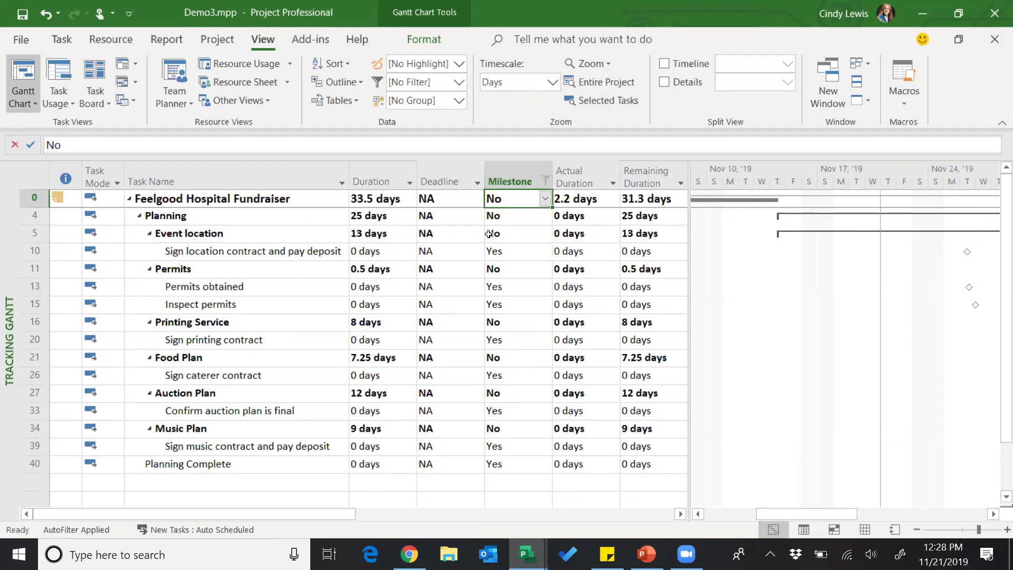
pyautogui.press('F3')
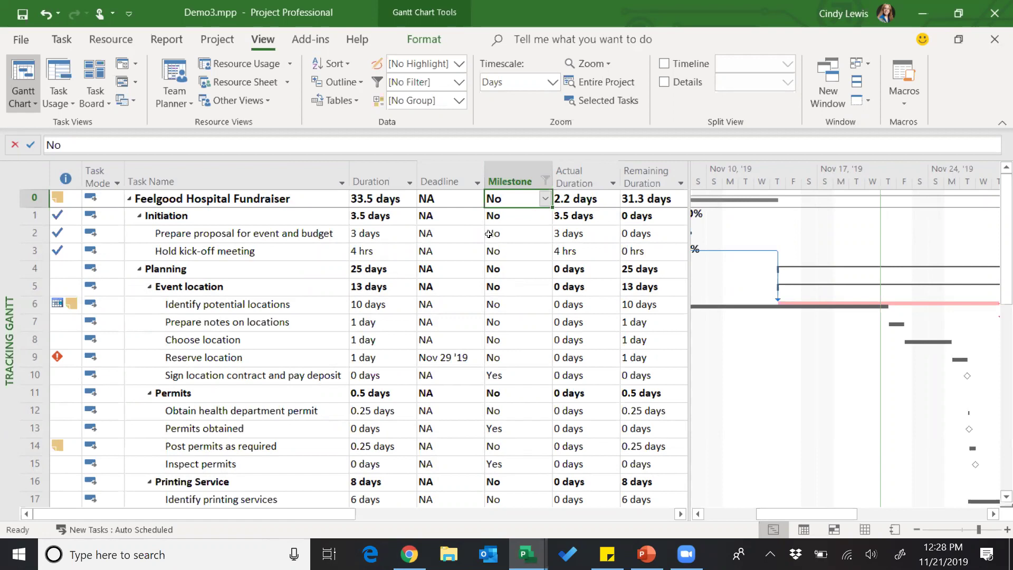
# Step: Look through the table options, including saving the current fields as a new table, without applying any
pyautogui.click(348, 100)
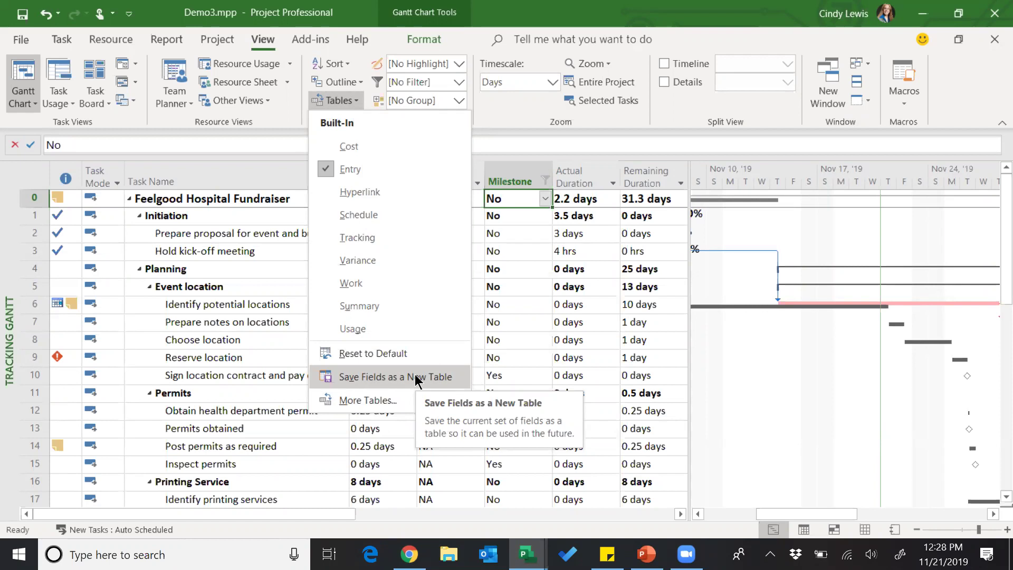
pyautogui.click(354, 102)
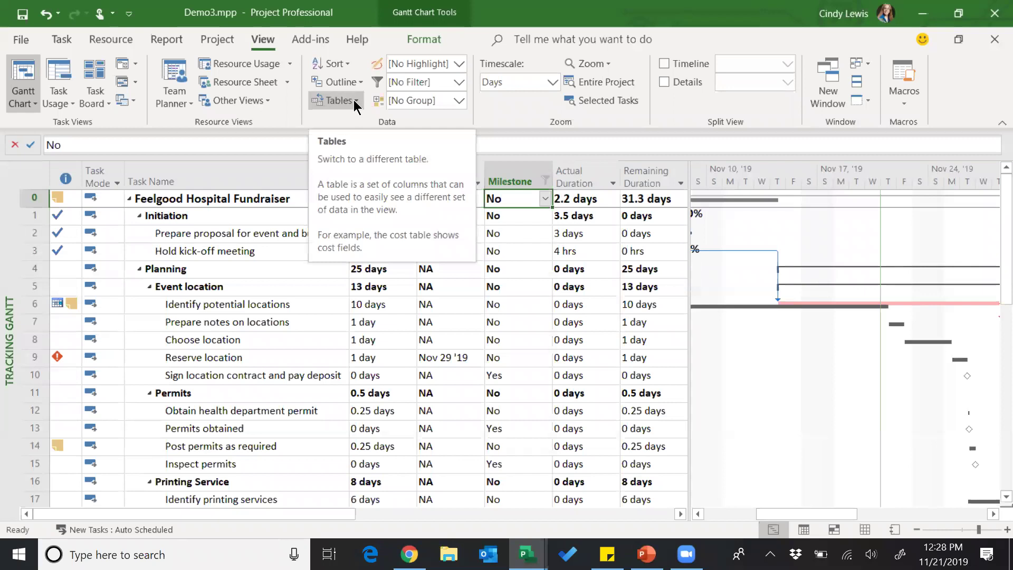
pyautogui.click(266, 199)
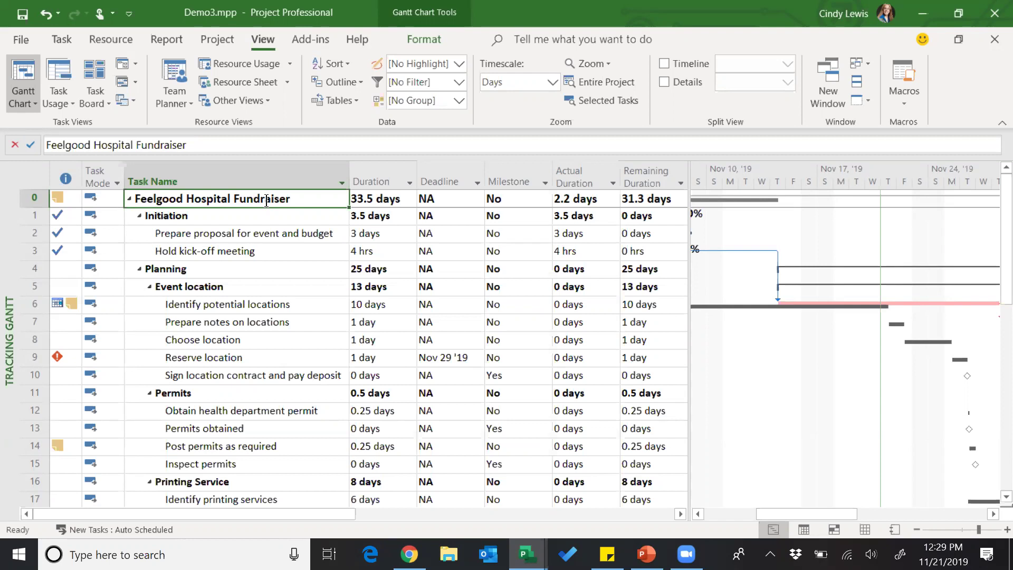
# Step: Move the "Obtain health department permit" task in Demo3.mpp forward by 1 week
pyautogui.click(70, 45)
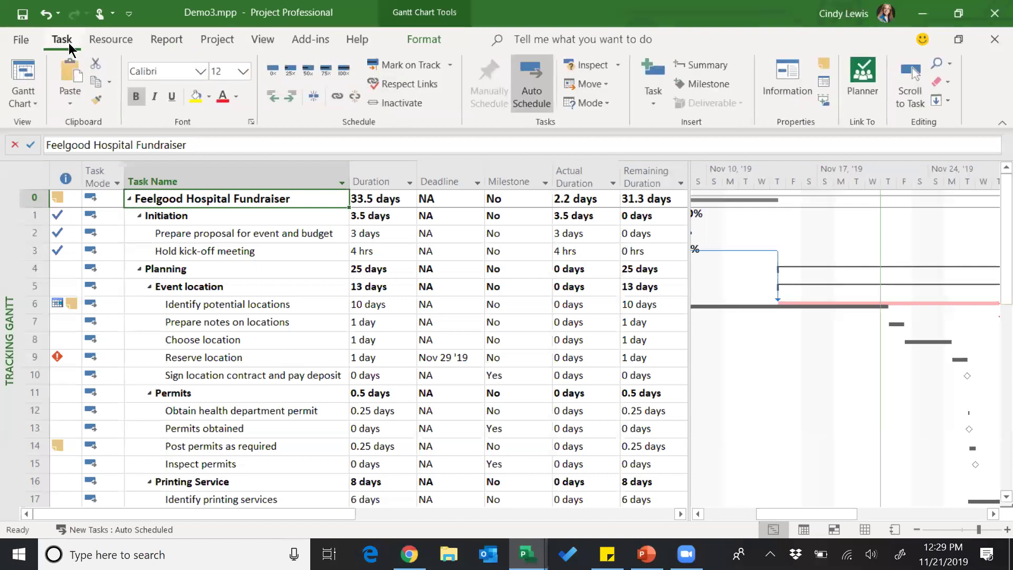
pyautogui.click(260, 413)
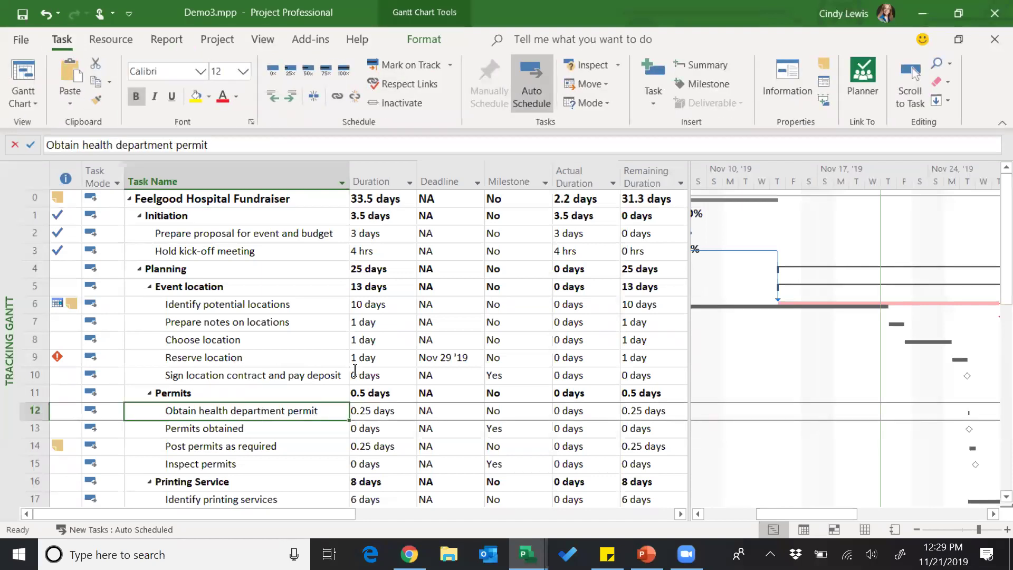
pyautogui.click(587, 84)
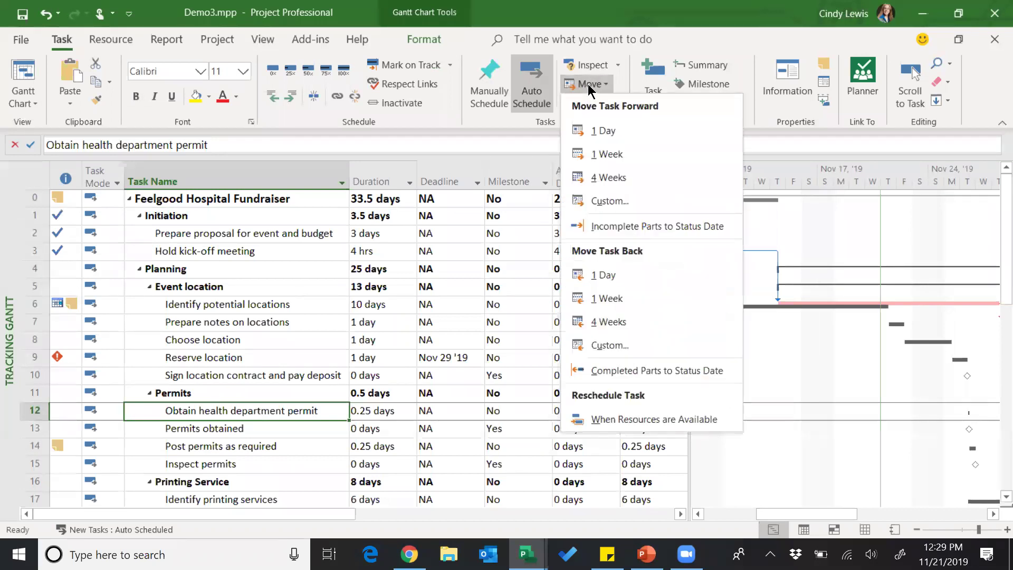
pyautogui.click(607, 154)
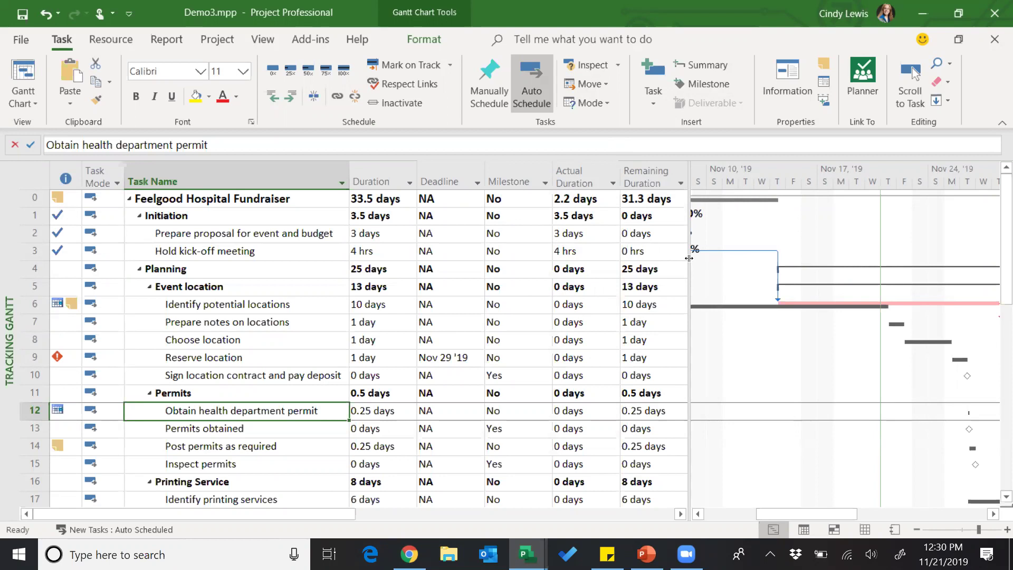
# Step: Show Baseline 1 as the baseline bars in the Gantt chart, and display slippage lines measured against Baseline 1
pyautogui.moveTo(689, 258); pyautogui.dragTo(406, 258)
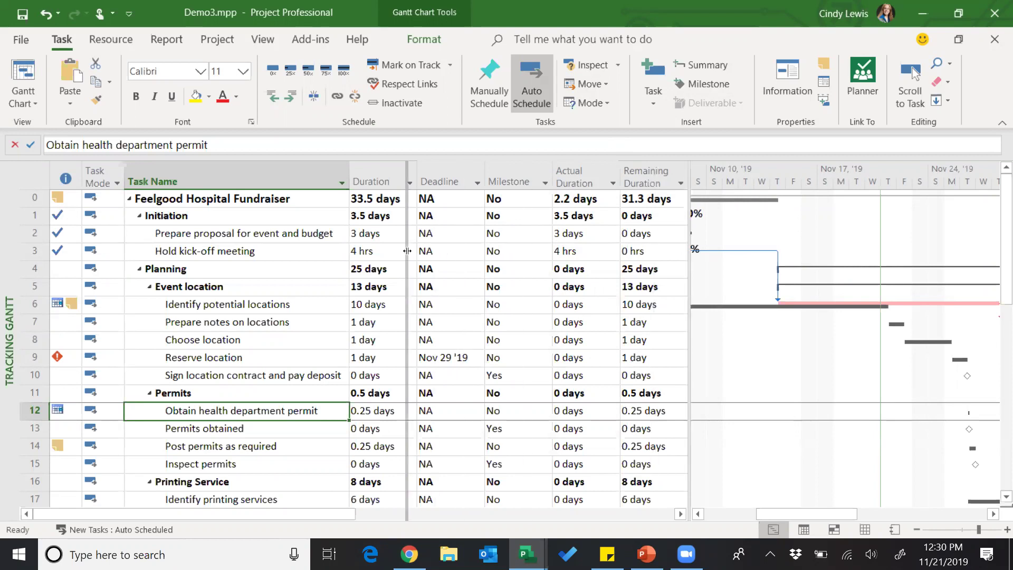
pyautogui.click(425, 40)
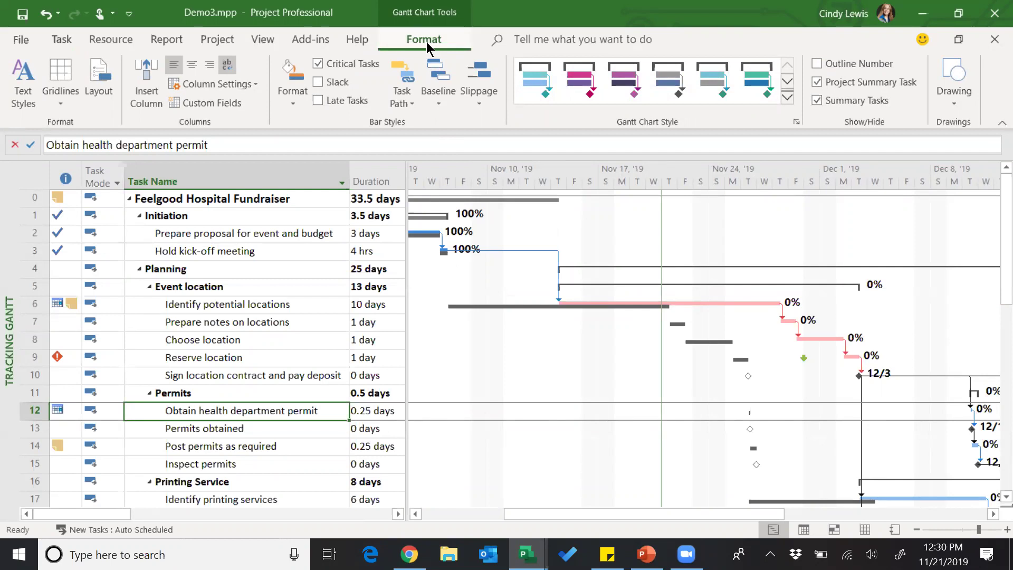
pyautogui.click(437, 98)
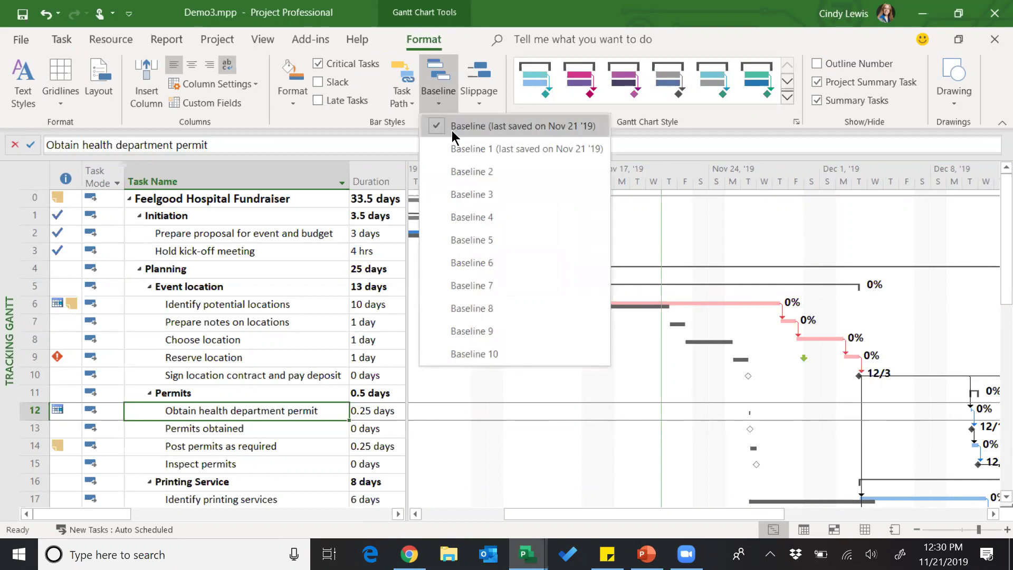
pyautogui.click(457, 152)
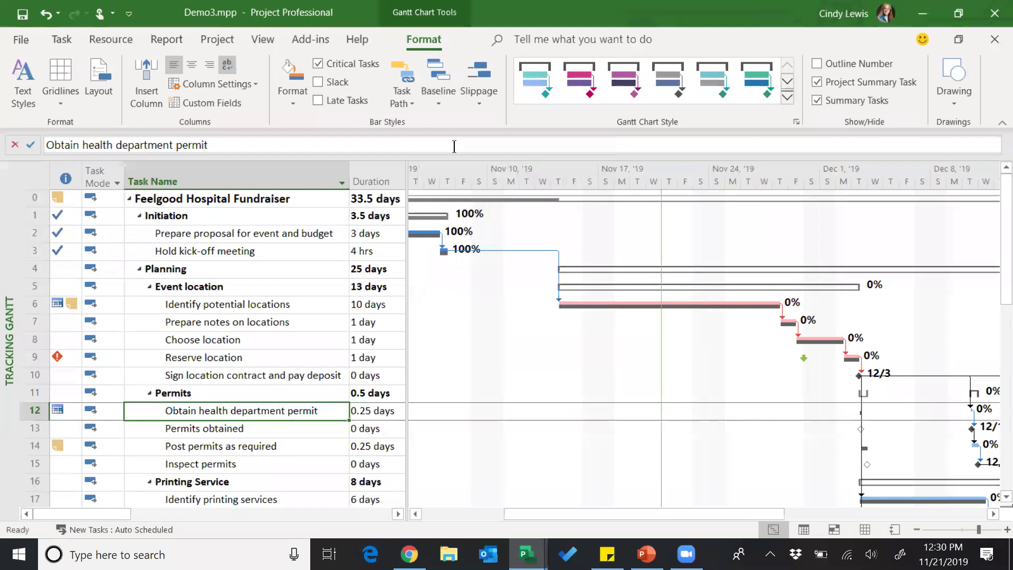
pyautogui.click(441, 106)
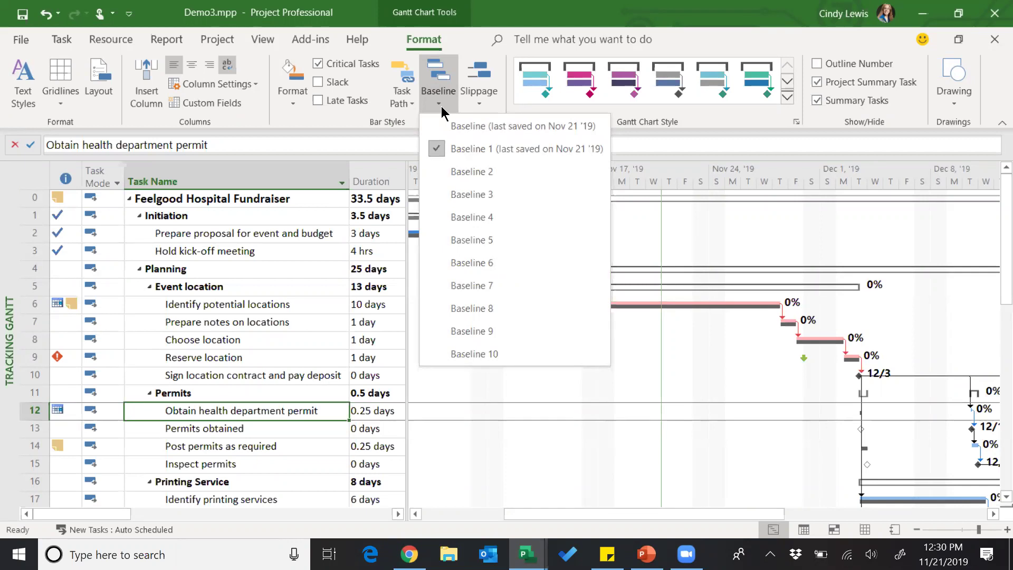
pyautogui.click(441, 106)
pyautogui.click(491, 100)
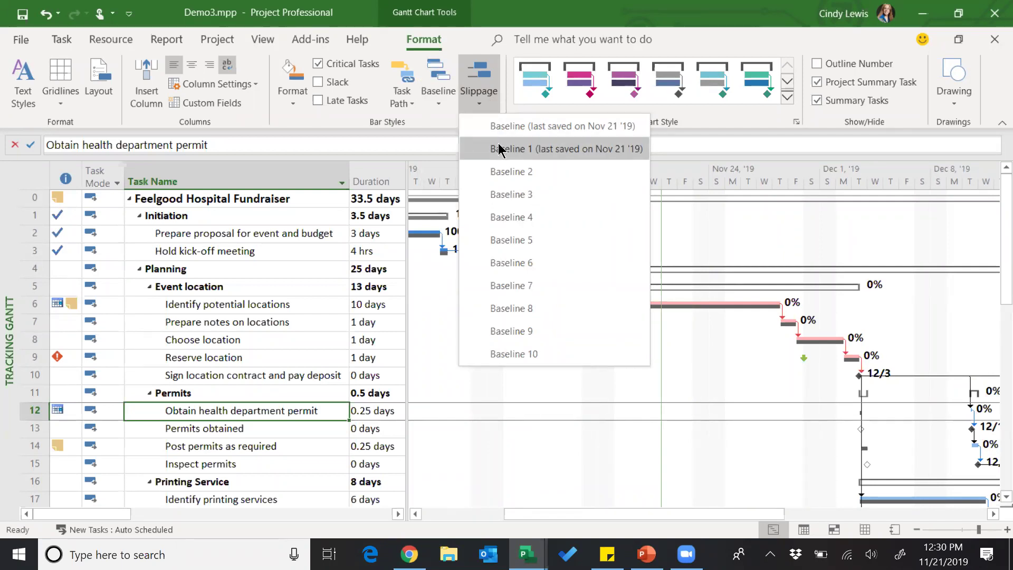
pyautogui.click(500, 149)
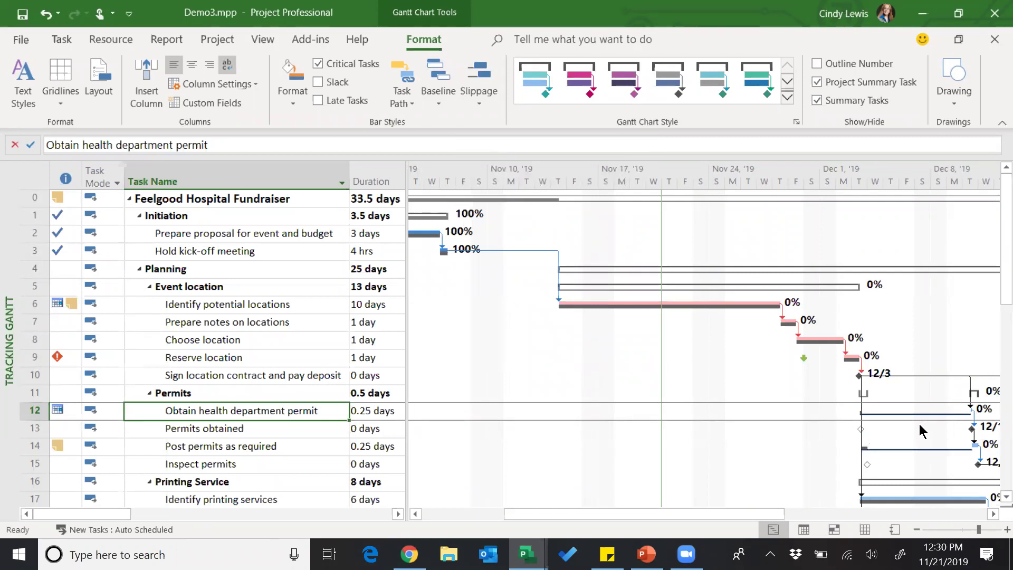
# Step: Switch both the slippage lines and the baseline bars in the Gantt chart to the original Baseline
pyautogui.click(493, 109)
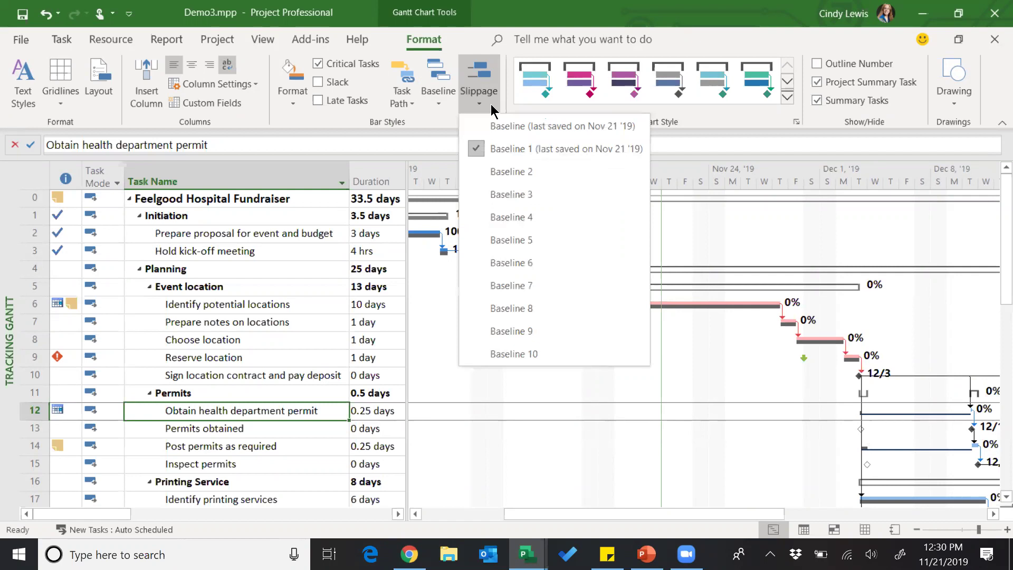
pyautogui.click(487, 125)
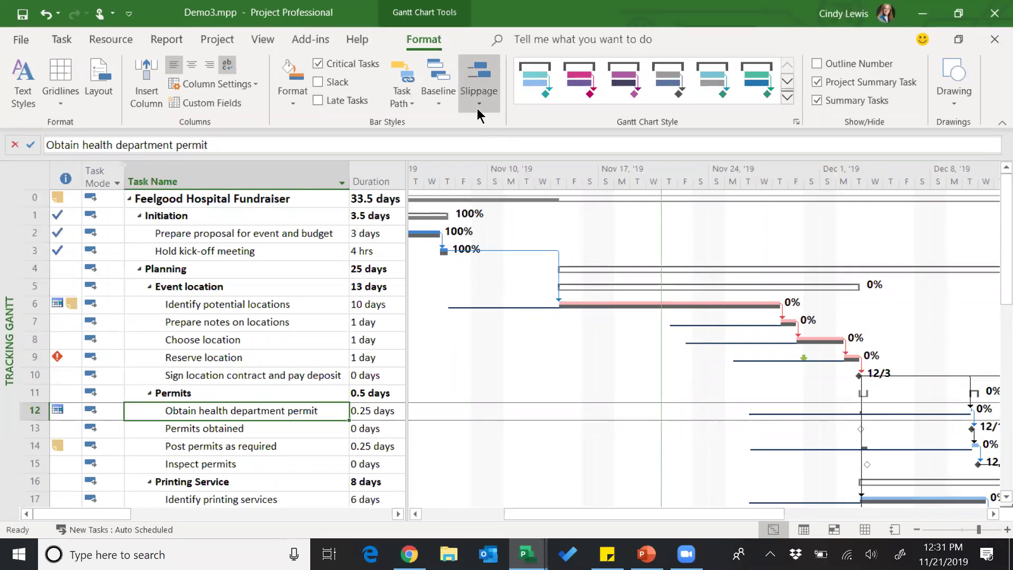
pyautogui.click(478, 110)
pyautogui.click(441, 104)
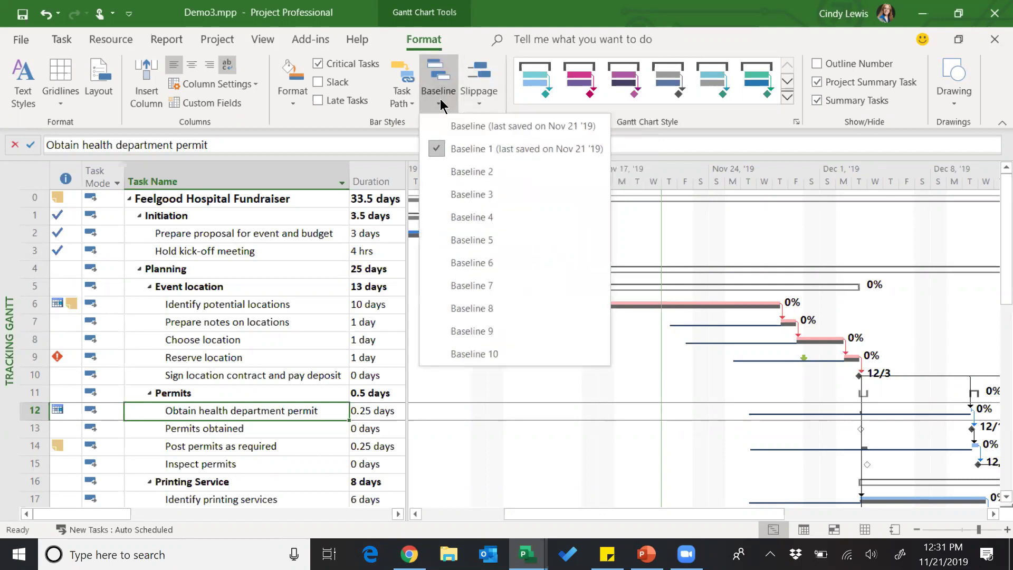
pyautogui.click(446, 126)
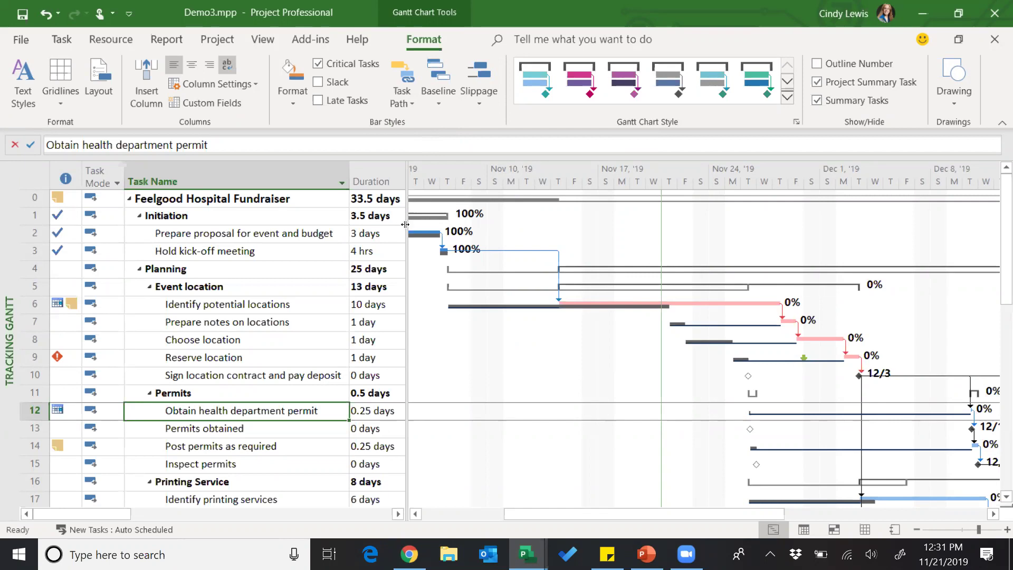
# Step: Widen the task table, hide the Deadline and Milestone columns, and select the B minus B1 Finish column
pyautogui.moveTo(405, 224); pyautogui.dragTo(922, 261)
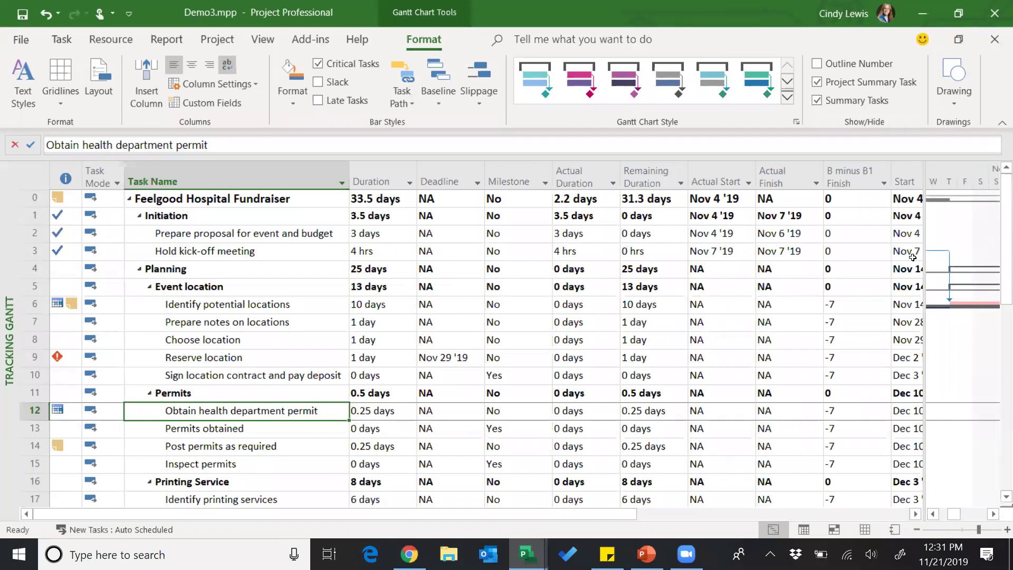
pyautogui.click(851, 175)
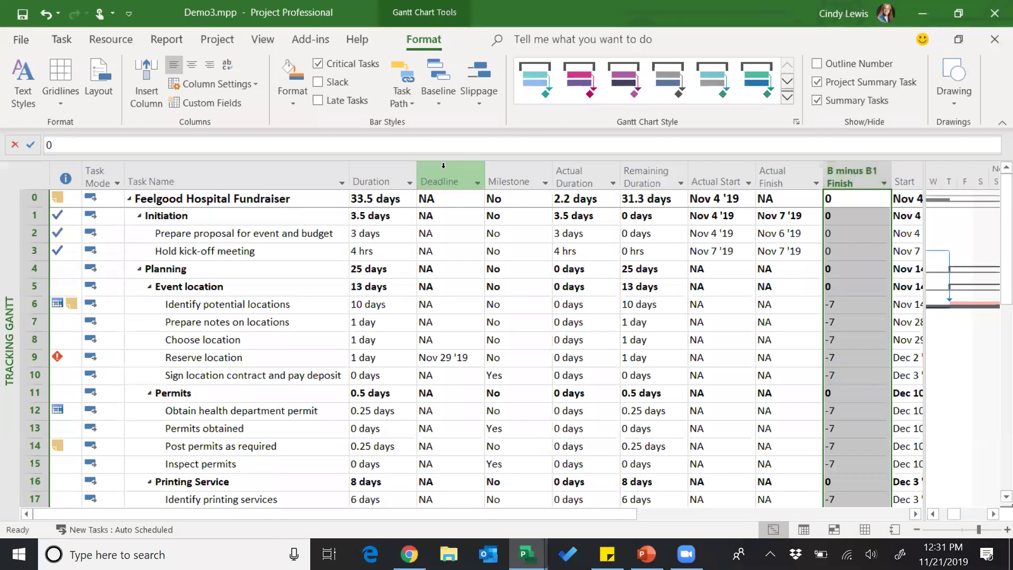
pyautogui.moveTo(439, 181); pyautogui.dragTo(512, 183)
pyautogui.rightClick(514, 184)
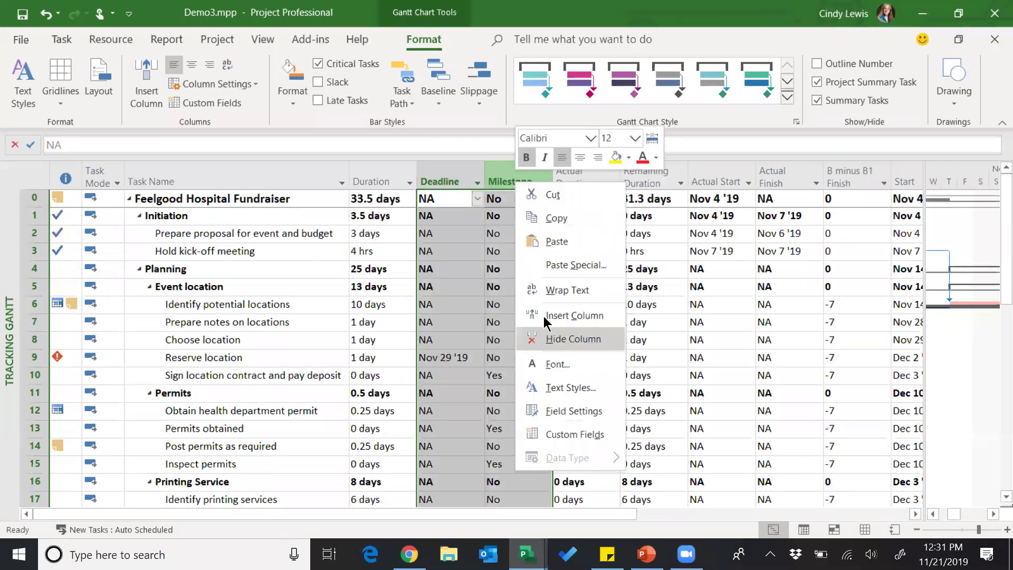
pyautogui.click(534, 334)
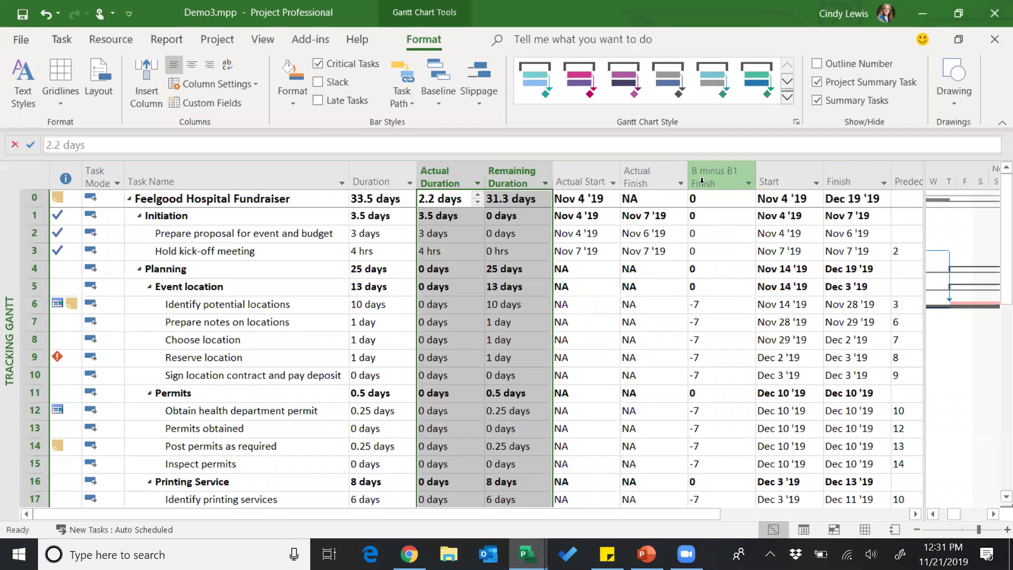
pyautogui.click(708, 184)
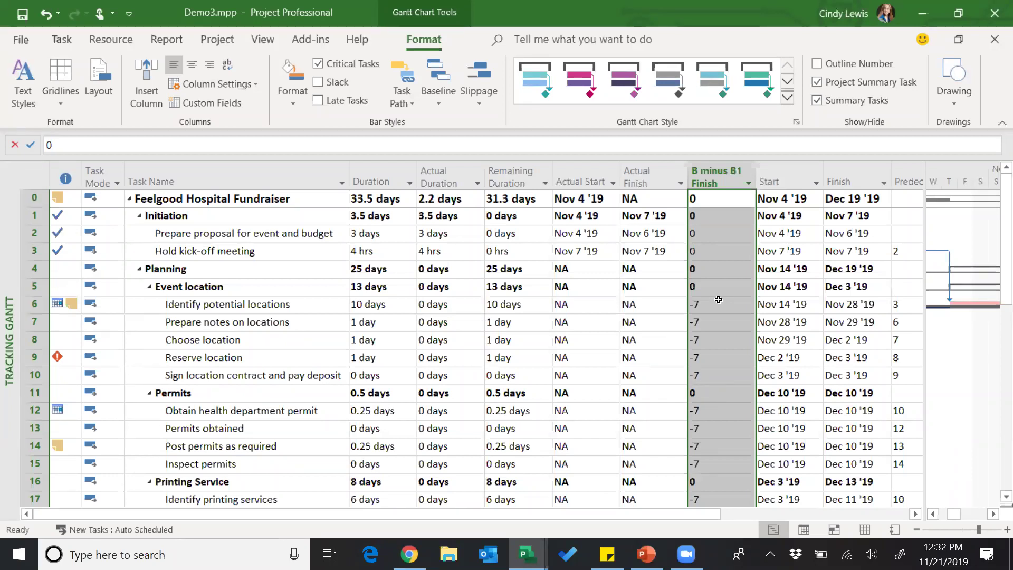
# Step: Open the Milestone Report for the hospital fundraiser project
pyautogui.click(176, 41)
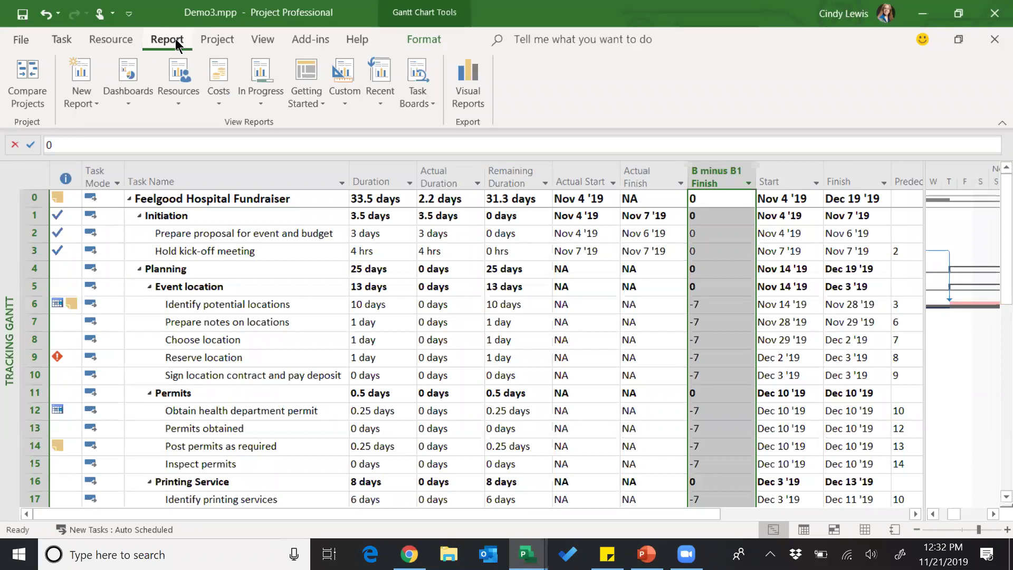
pyautogui.click(259, 108)
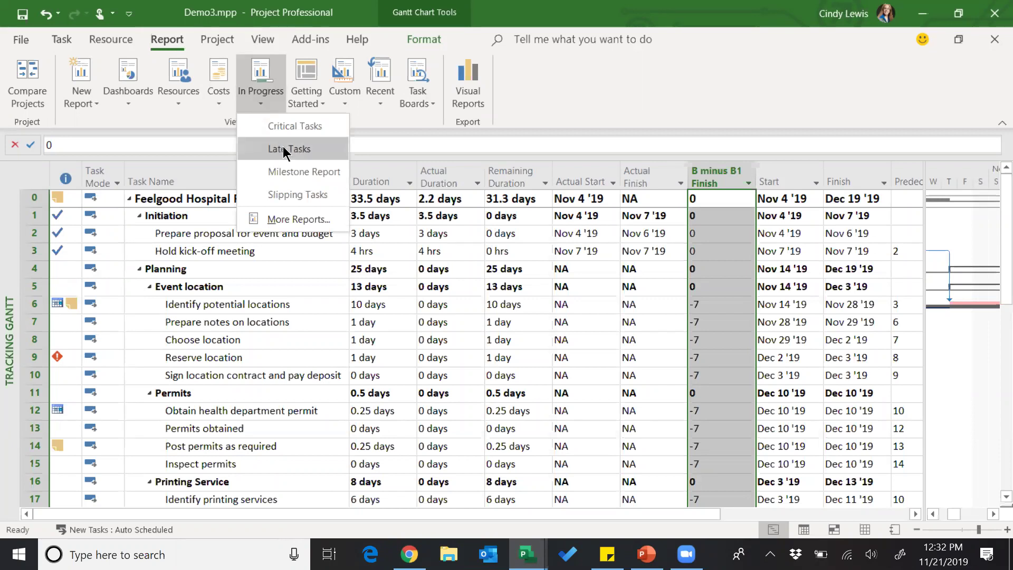
pyautogui.click(299, 172)
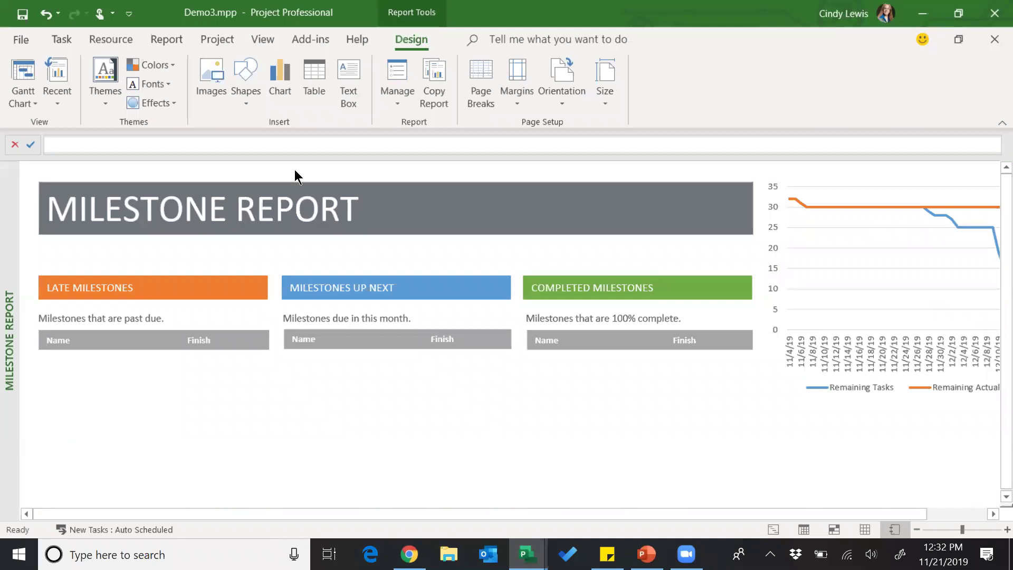
# Step: Open the Project Overview dashboard report
pyautogui.click(169, 39)
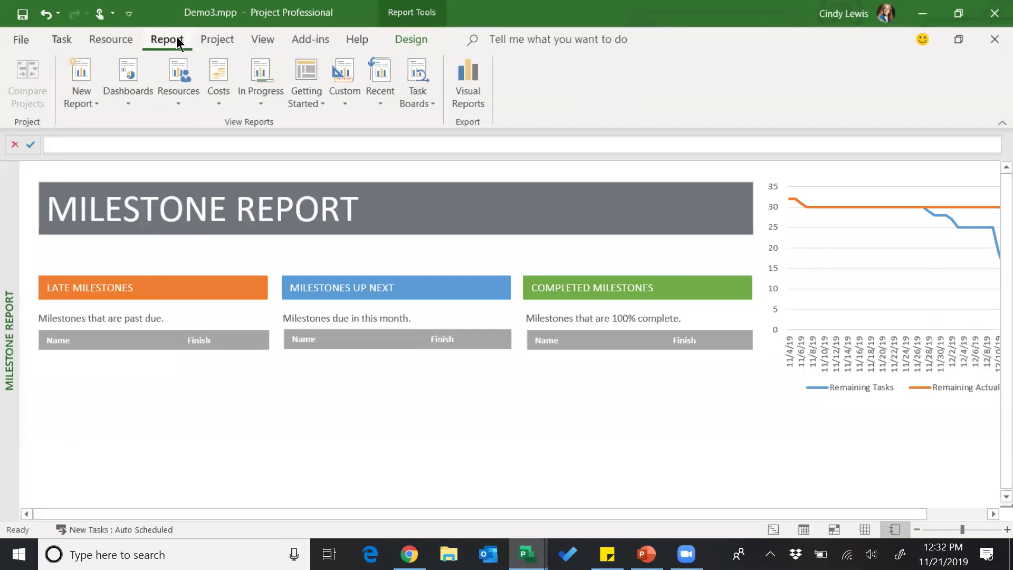
pyautogui.click(125, 105)
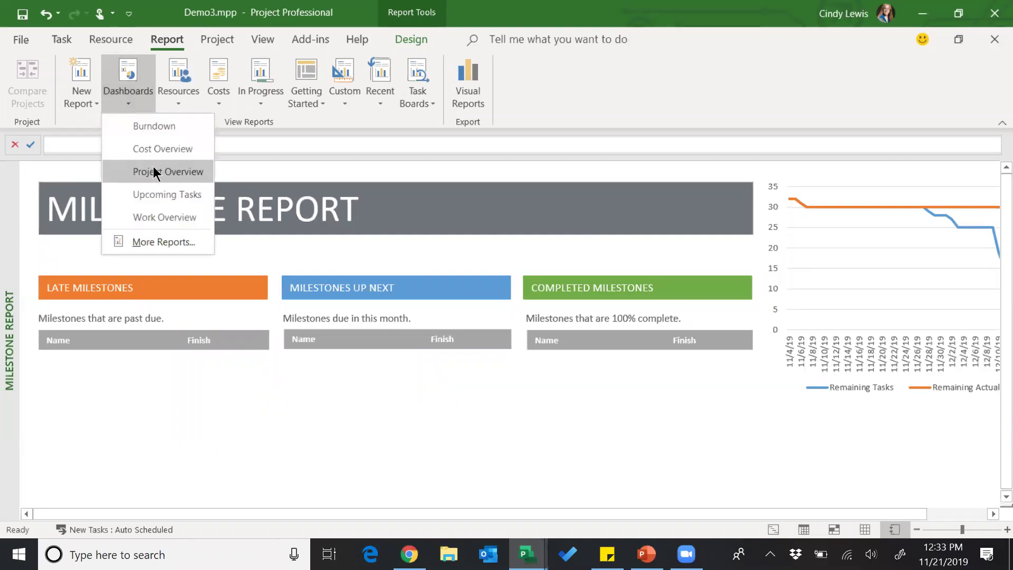
pyautogui.click(156, 173)
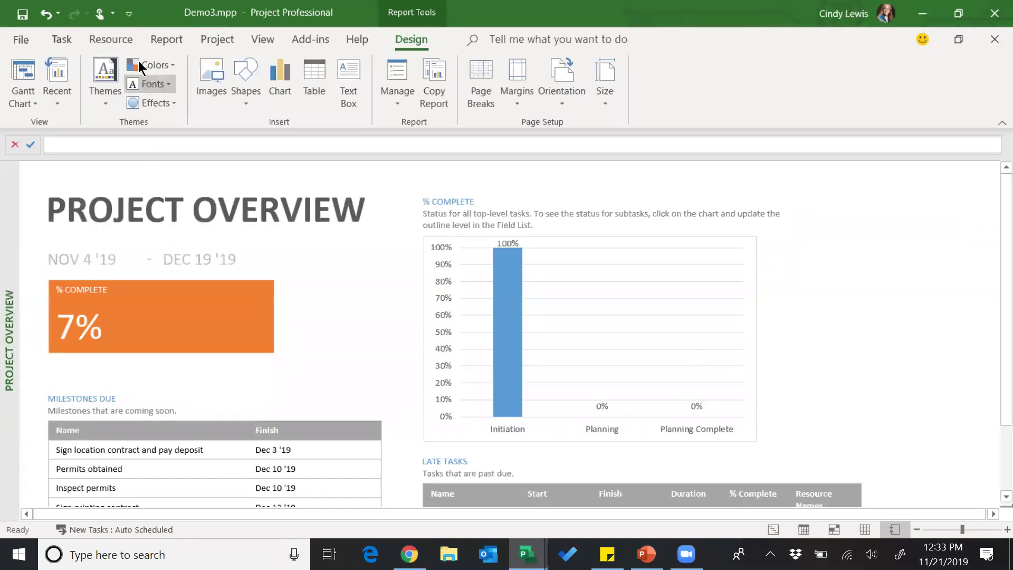
# Step: Open the Slipping Tasks report to review tasks finishing past their baseline finish date
pyautogui.click(161, 42)
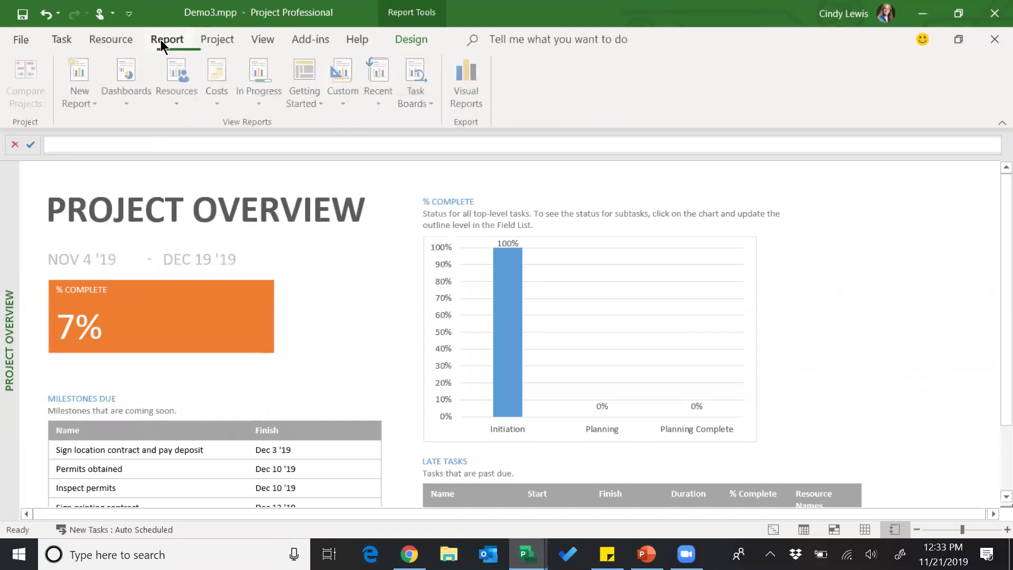
pyautogui.click(263, 104)
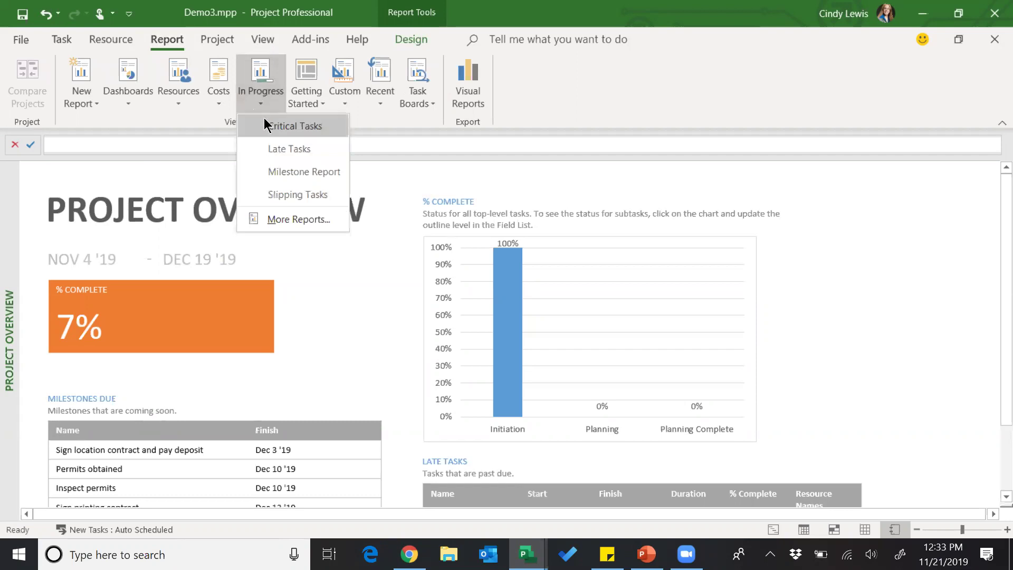
pyautogui.click(298, 196)
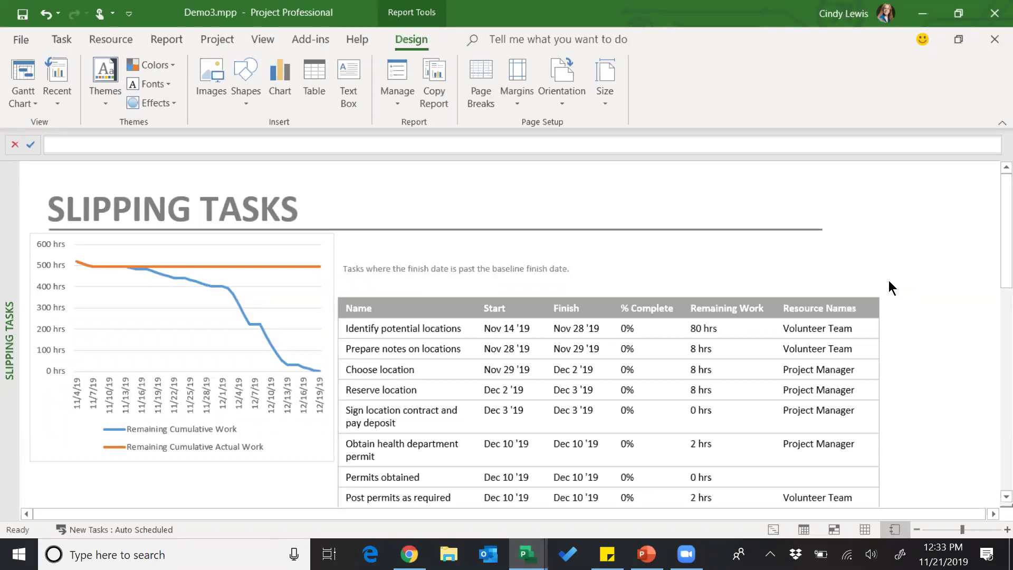
pyautogui.click(184, 43)
pyautogui.click(140, 97)
pyautogui.click(188, 100)
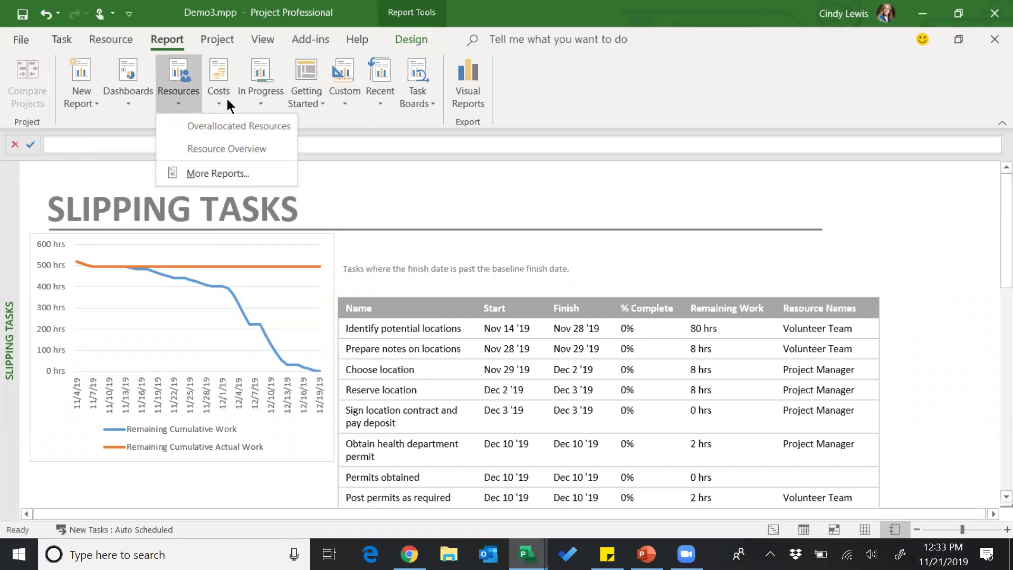
pyautogui.click(227, 99)
pyautogui.click(262, 102)
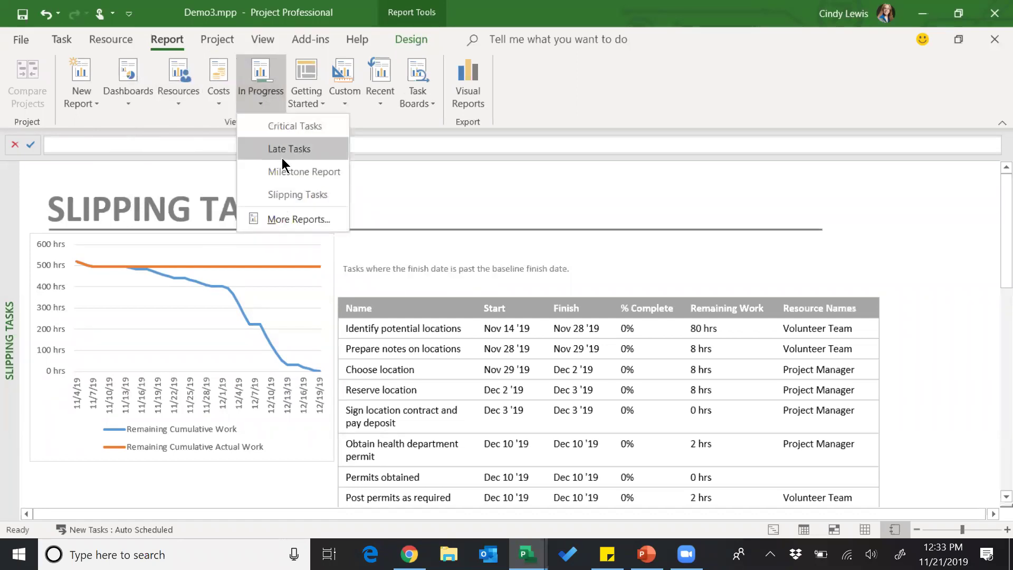
# Step: Return from the Slipping Tasks report to the project's Gantt view
pyautogui.click(62, 42)
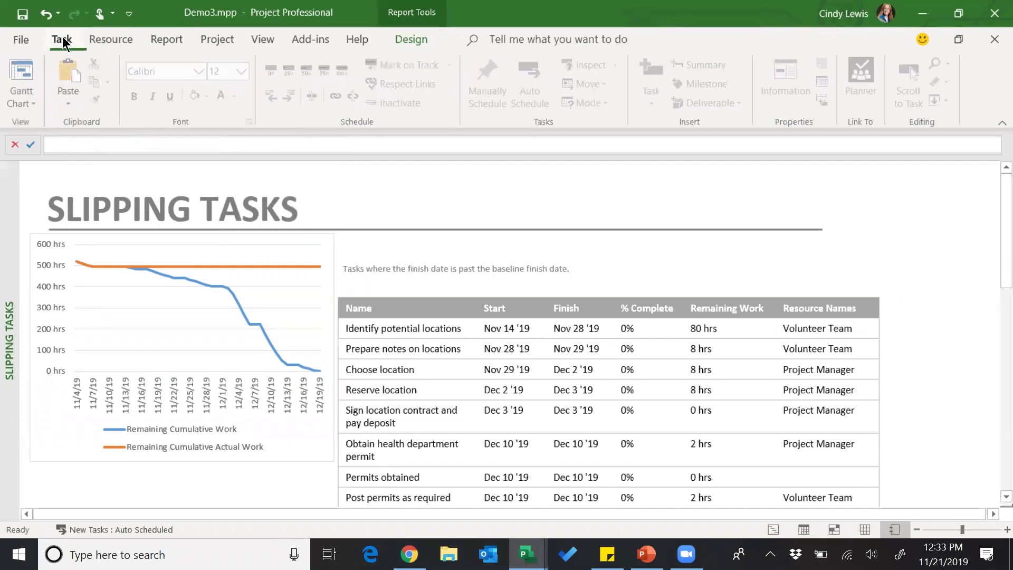
pyautogui.click(24, 73)
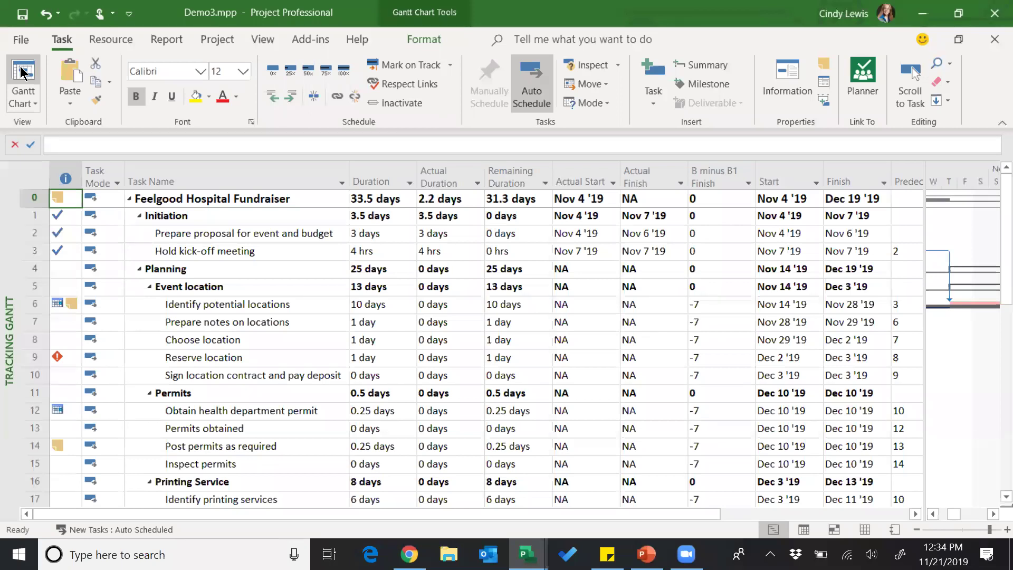
# Step: Create a new blank project for a sample schedule
pyautogui.click(21, 40)
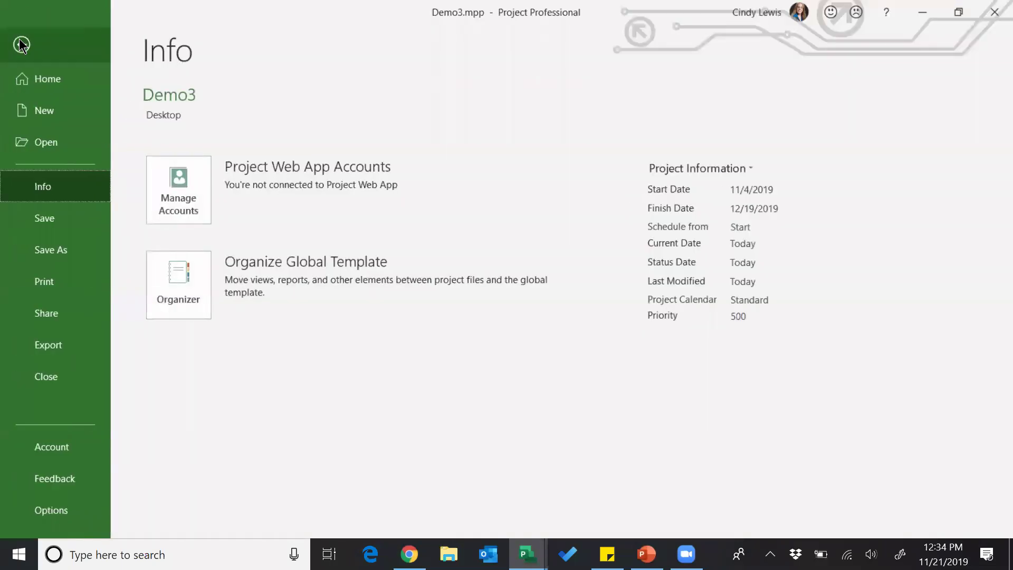
pyautogui.click(43, 110)
pyautogui.click(255, 160)
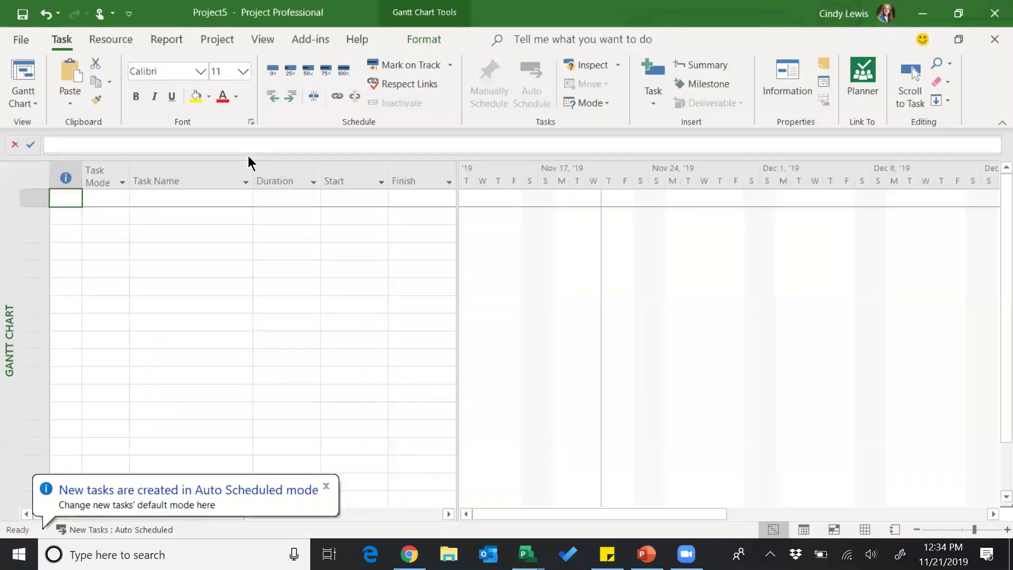
# Step: Enter four tasks named Task 1, Task 2, Task 3 and Task 4, and link them in sequence
pyautogui.click(212, 197)
pyautogui.write('Task 1')
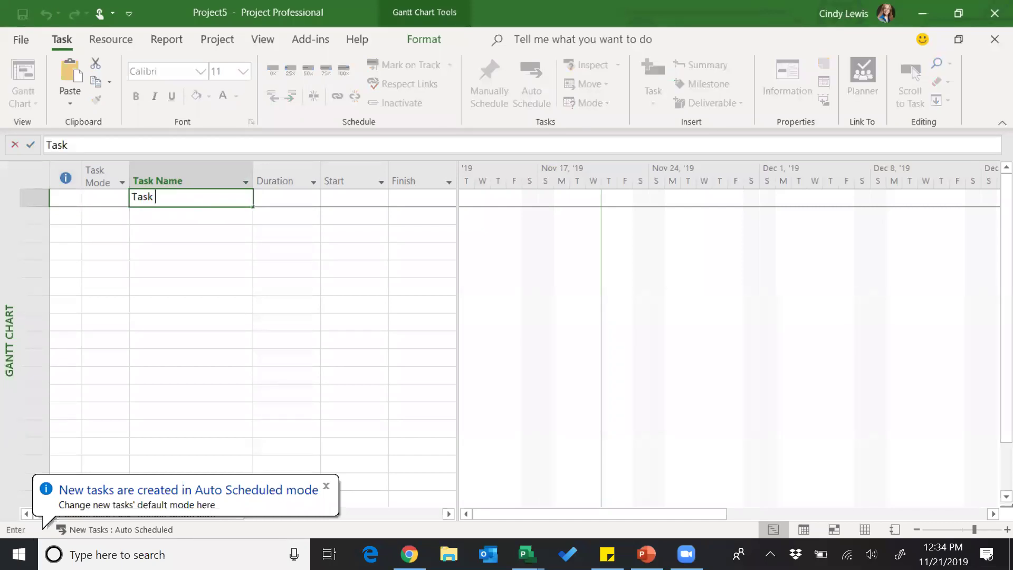
pyautogui.press('Return')
pyautogui.write('Task 2')
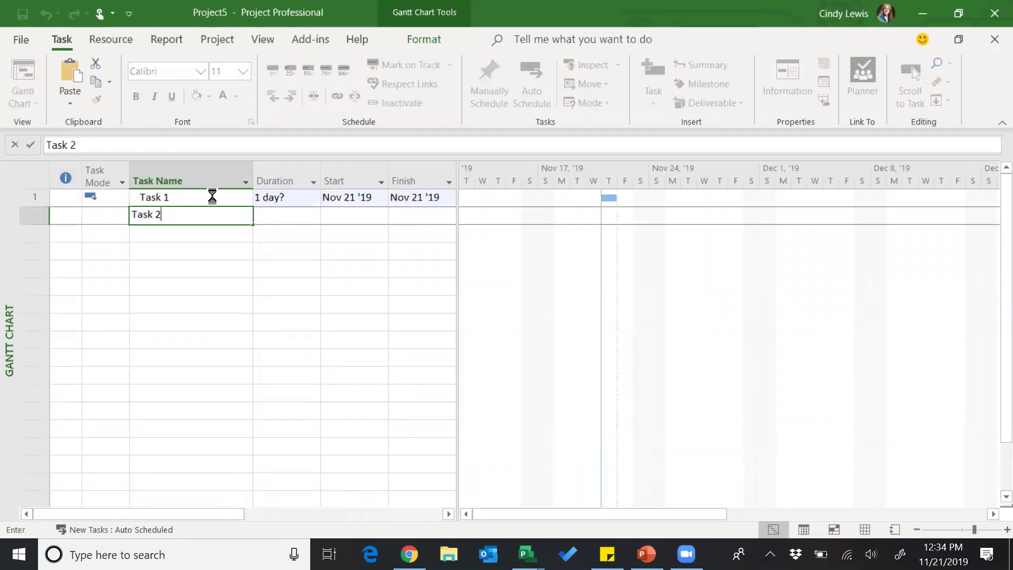
pyautogui.press('Return')
pyautogui.write('Task 3')
pyautogui.press('Return')
pyautogui.write('Task 4')
pyautogui.press('Return')
pyautogui.moveTo(190, 196); pyautogui.dragTo(206, 246)
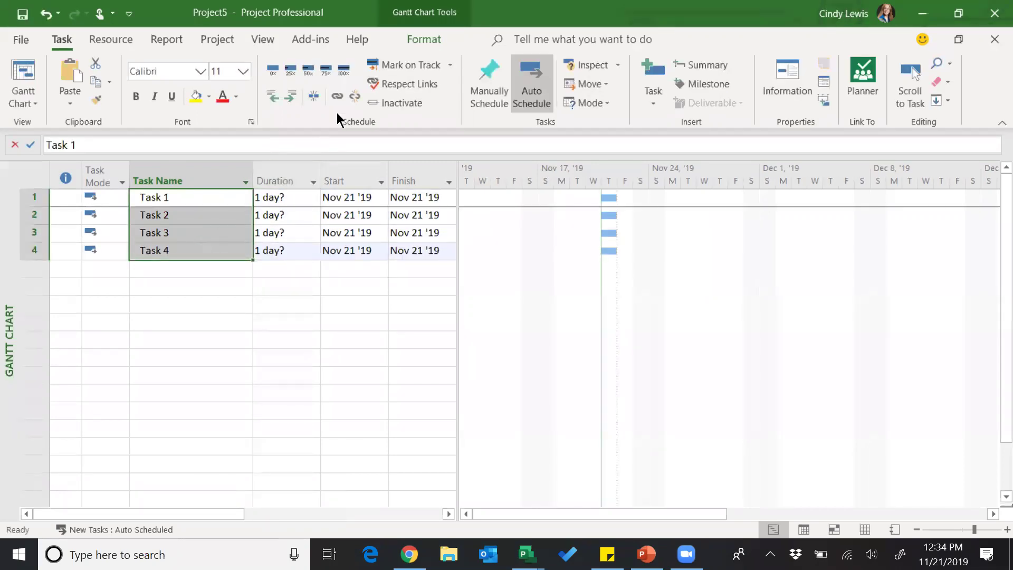
pyautogui.click(337, 96)
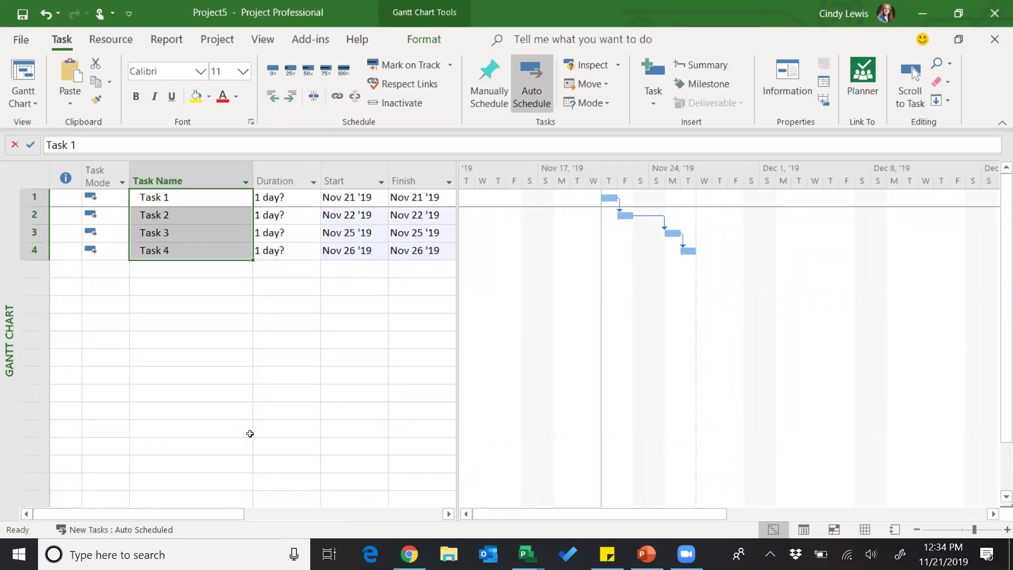
# Step: Schedule the project from the Project Finish Date and set its finish date to Dec 23 '19
pyautogui.click(205, 46)
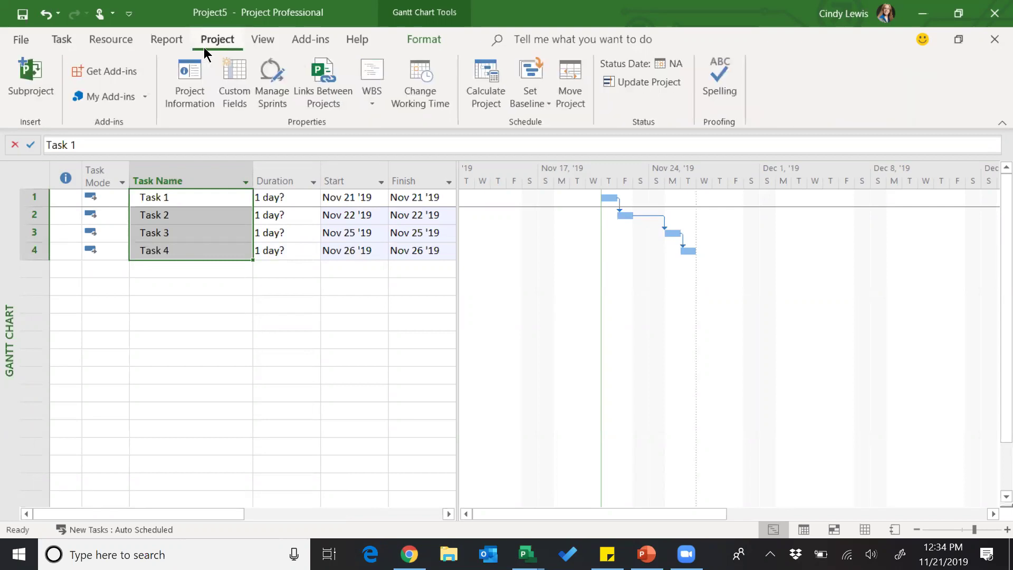
pyautogui.click(201, 76)
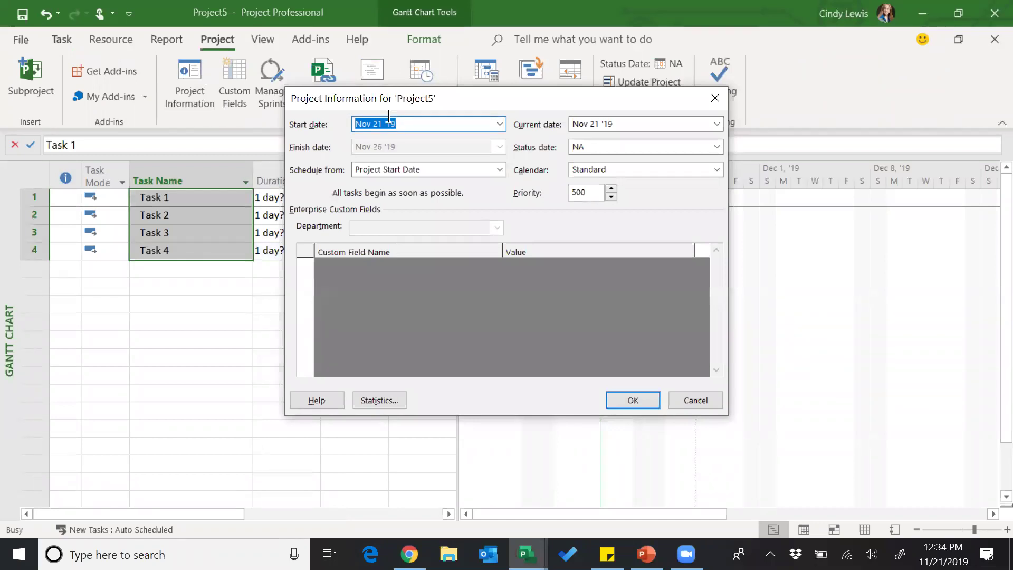
pyautogui.click(499, 169)
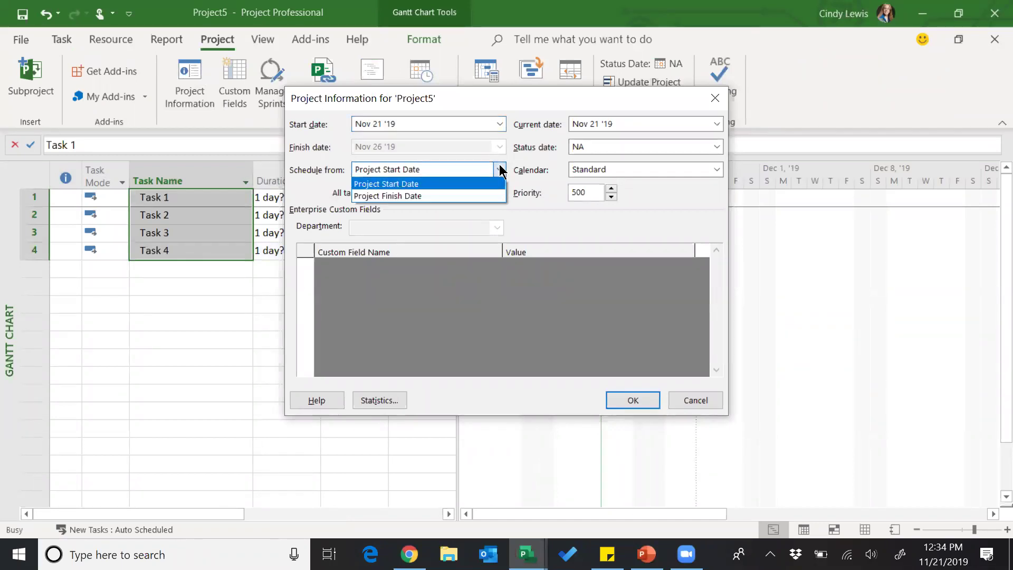
pyautogui.click(467, 195)
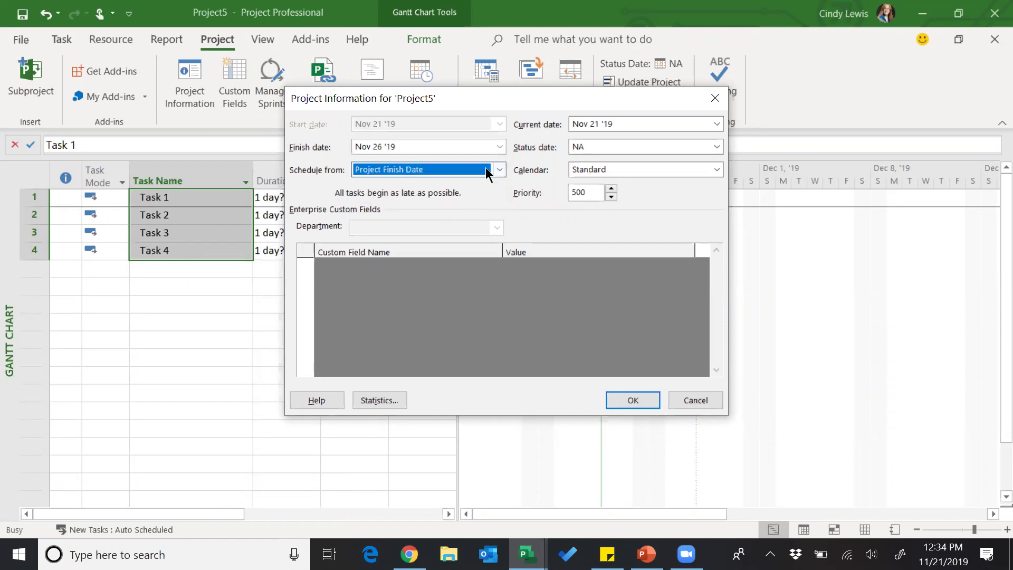
pyautogui.moveTo(534, 104); pyautogui.dragTo(824, 199)
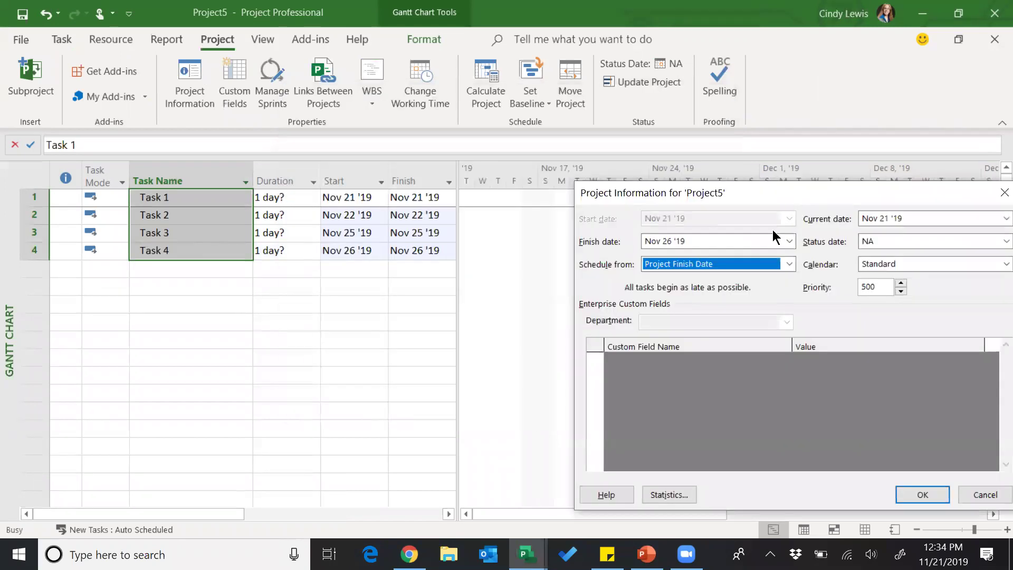
pyautogui.click(790, 241)
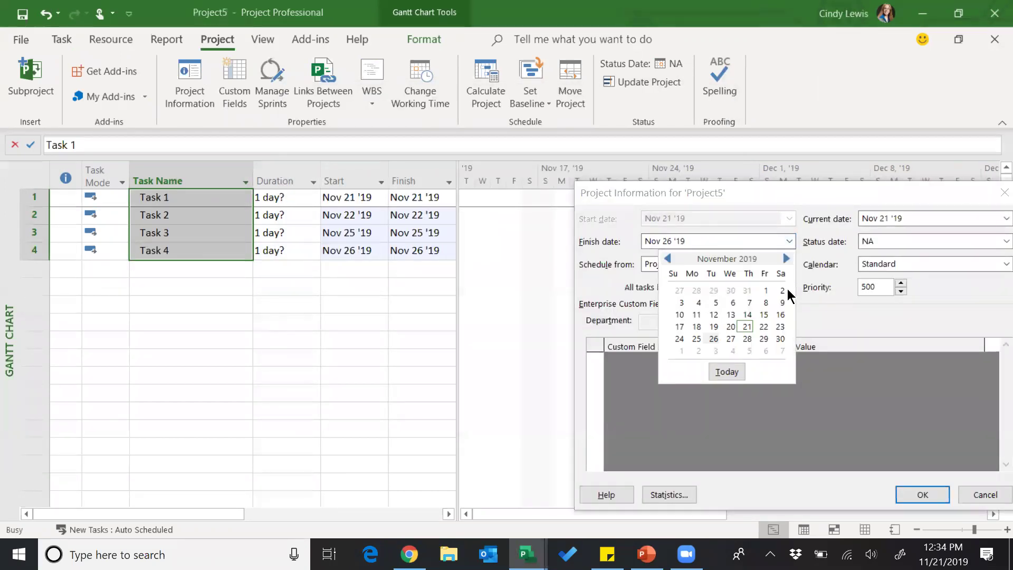
pyautogui.scroll(-1, 780, 295)
pyautogui.click(700, 339)
pyautogui.click(922, 495)
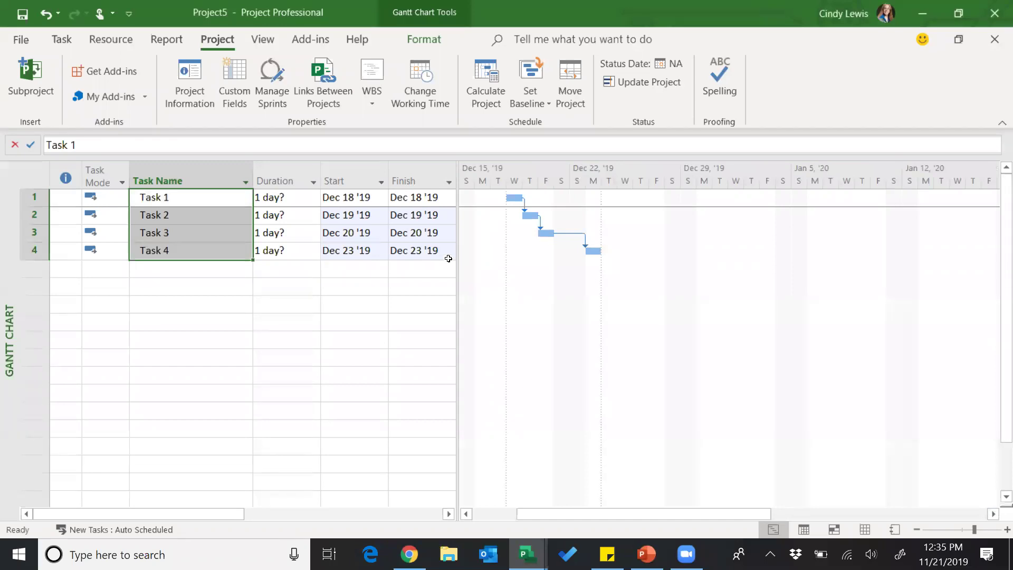
pyautogui.click(221, 322)
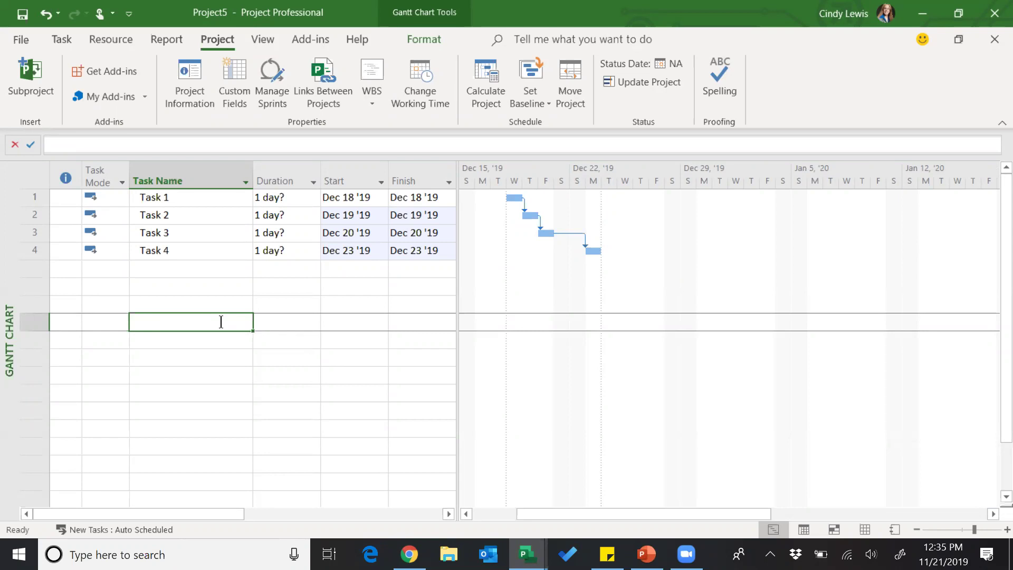
pyautogui.click(59, 42)
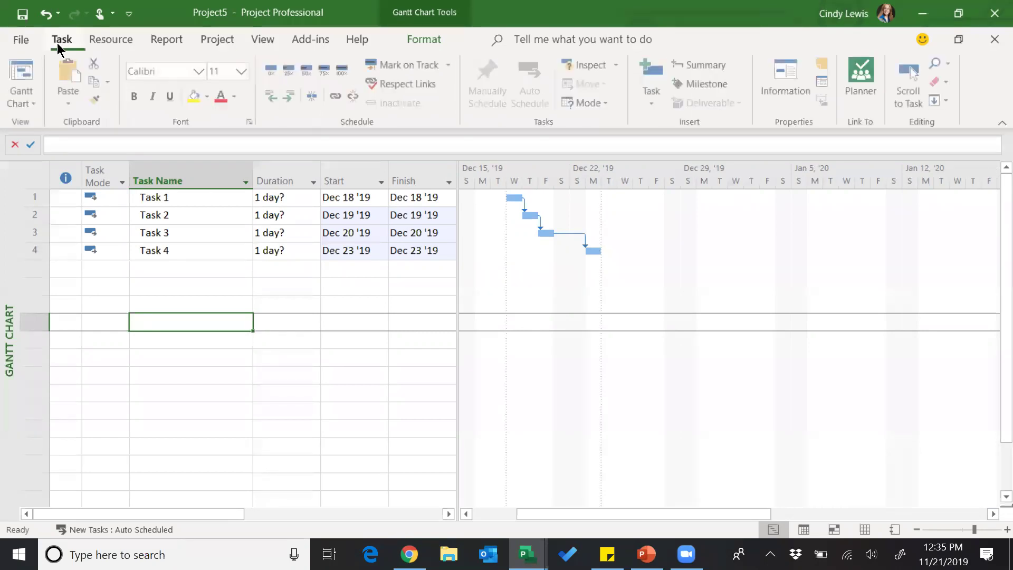
pyautogui.press('Home')
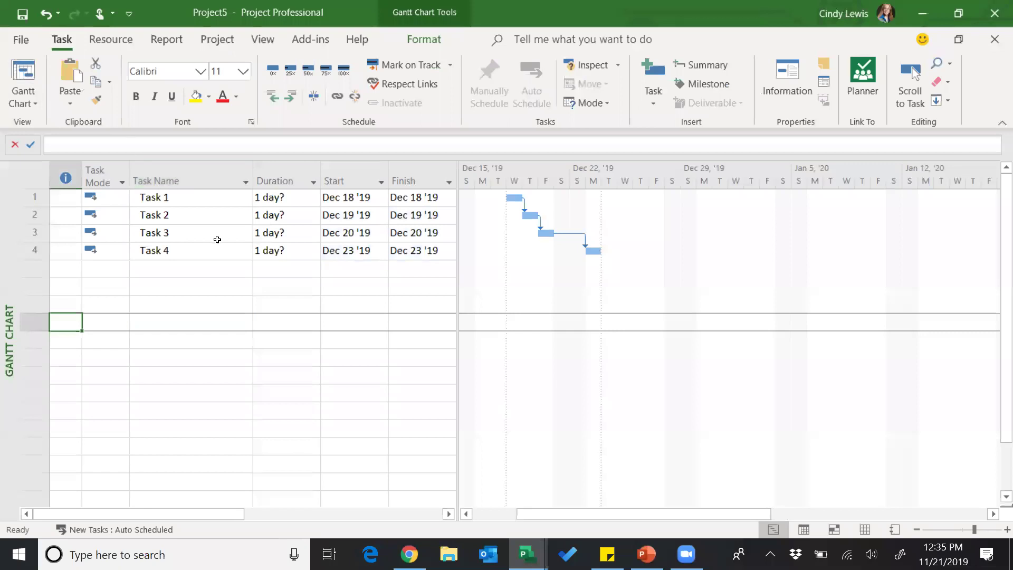
# Step: Create another new blank project alongside the finish-date example
pyautogui.click(21, 41)
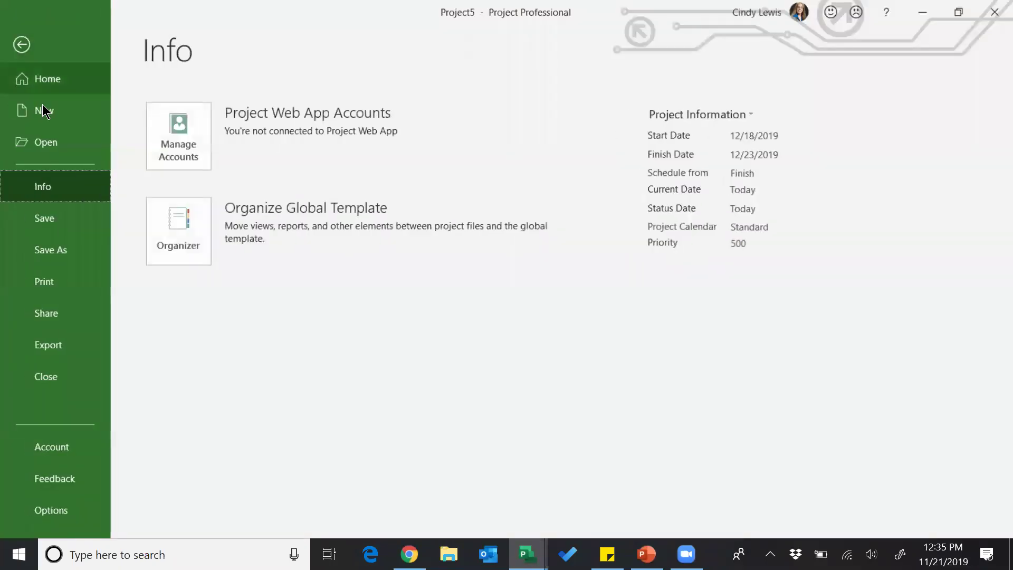
pyautogui.click(42, 109)
pyautogui.click(213, 160)
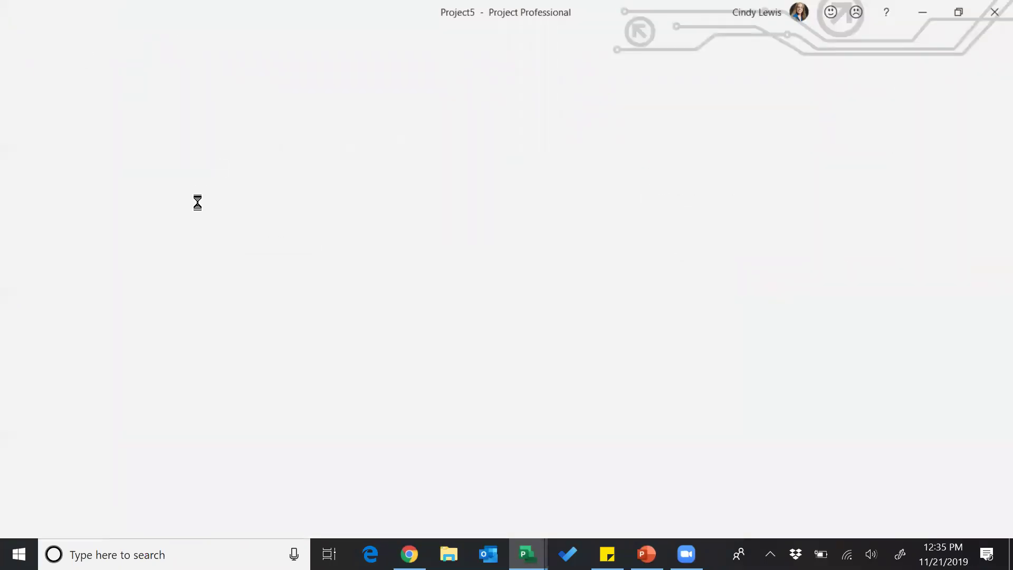
# Step: Enter a first task named Start with a duration of 0 days to make it a milestone
pyautogui.click(197, 199)
pyautogui.write('Start')
pyautogui.press('Return')
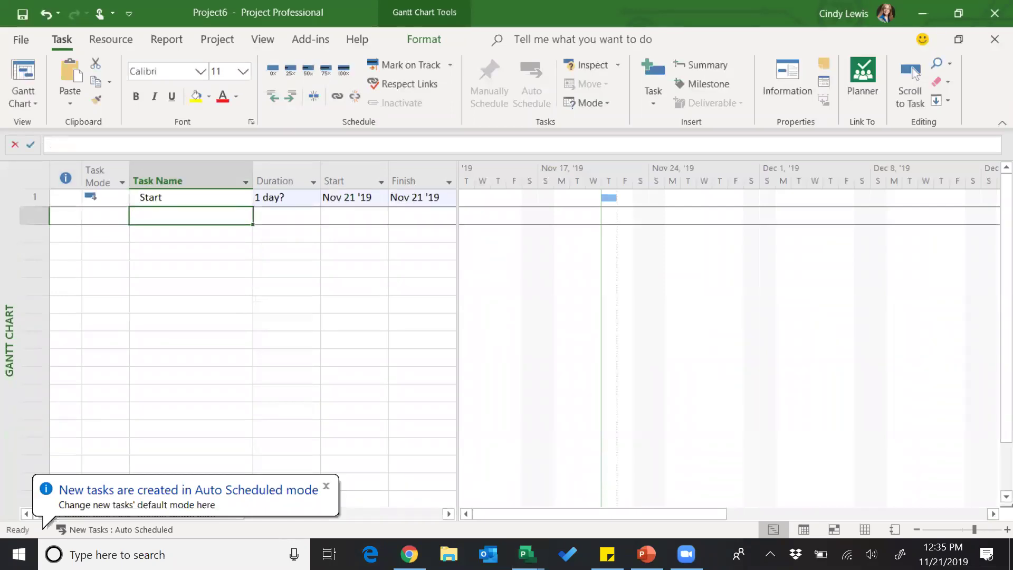
pyautogui.press('Tab')
pyautogui.write('0')
pyautogui.press('Return')
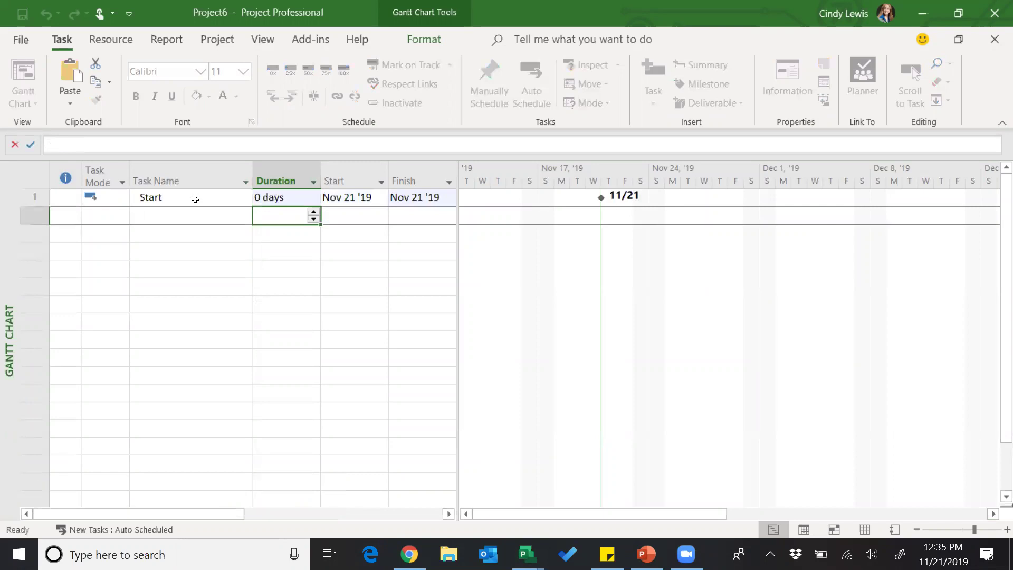
pyautogui.click(201, 218)
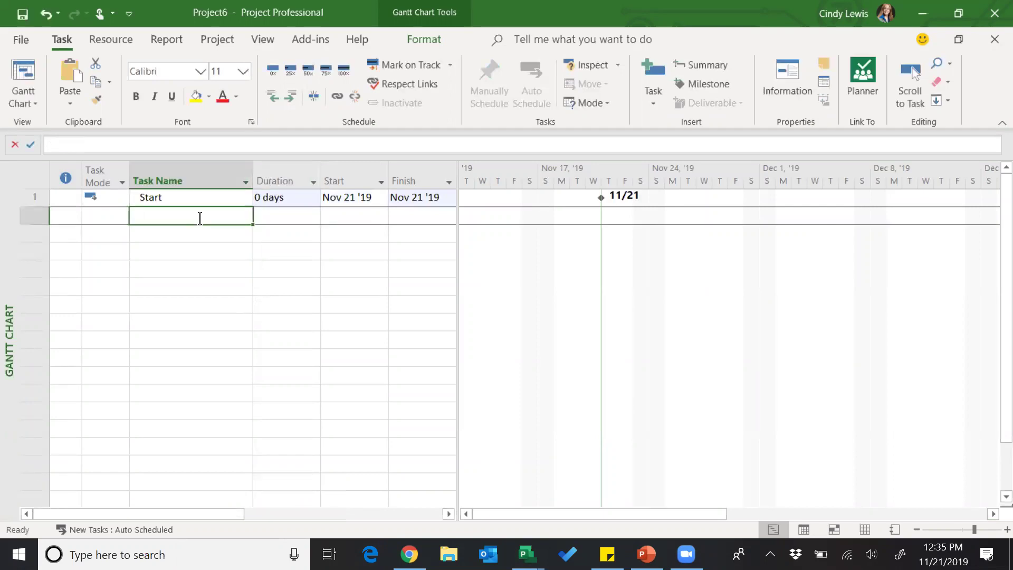
pyautogui.click(180, 428)
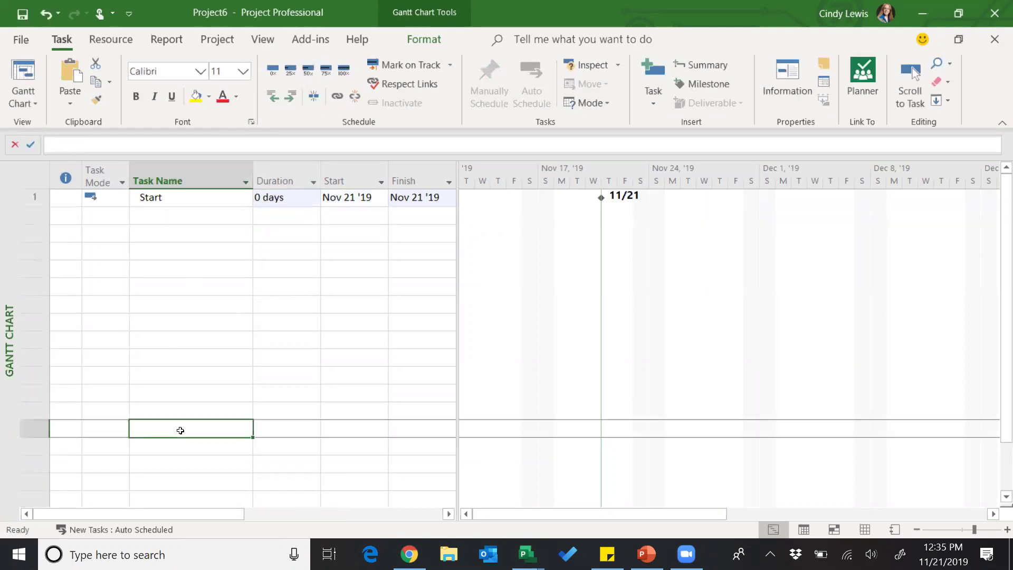
# Step: Enter a task named Finish in row 14 with a duration of 0 days to make it a milestone
pyautogui.write('Finish')
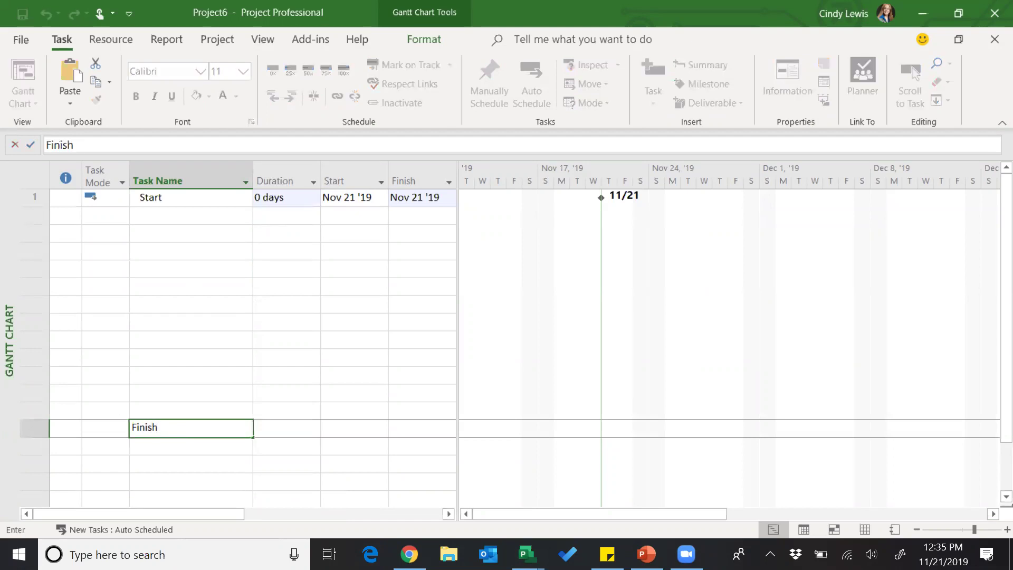
pyautogui.press('Tab')
pyautogui.write('0')
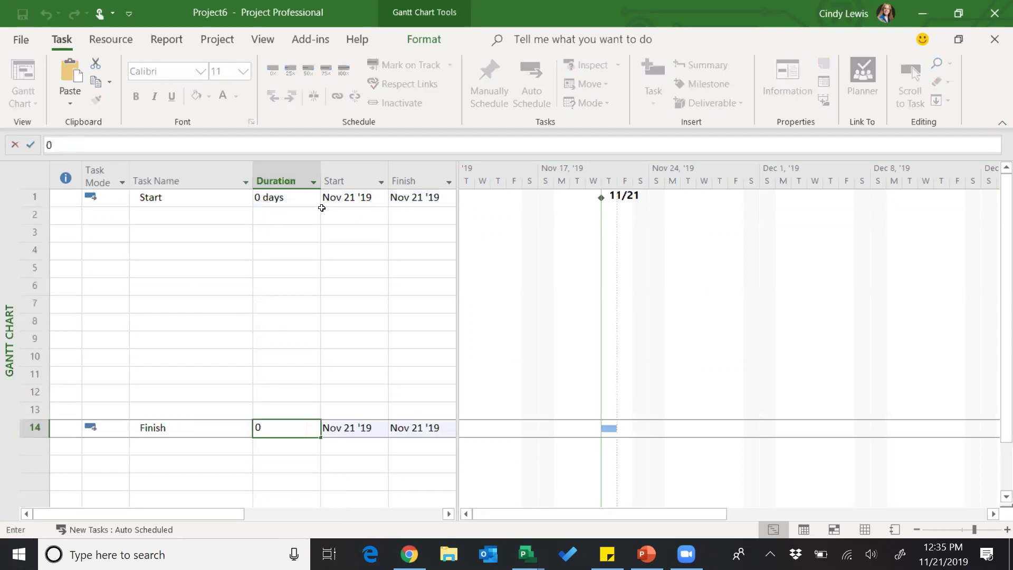
# Step: Insert a Deadline column between the Duration and Start columns of the task table
pyautogui.click(348, 180)
pyautogui.rightClick(350, 179)
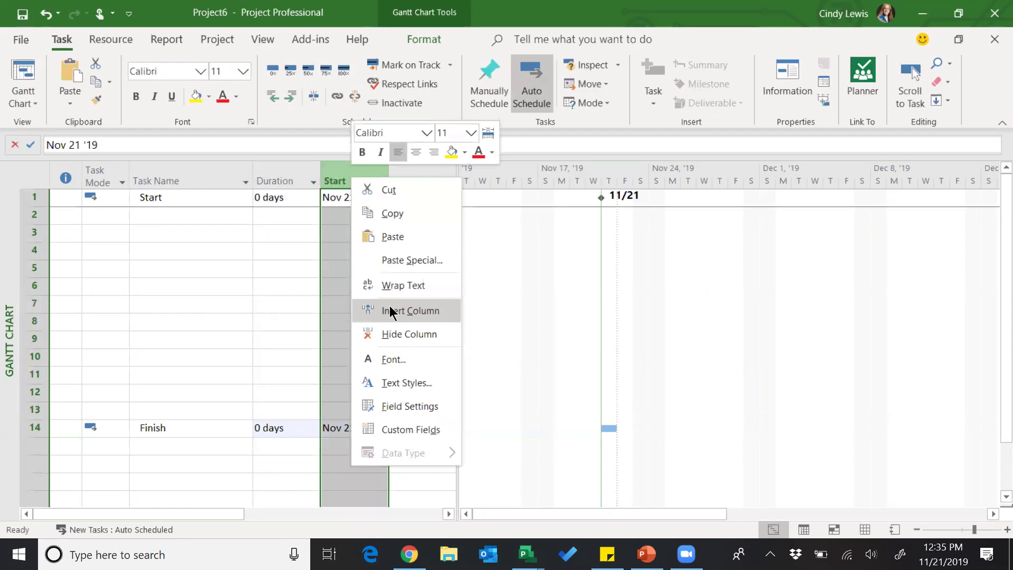
pyautogui.click(394, 310)
pyautogui.write('deadline')
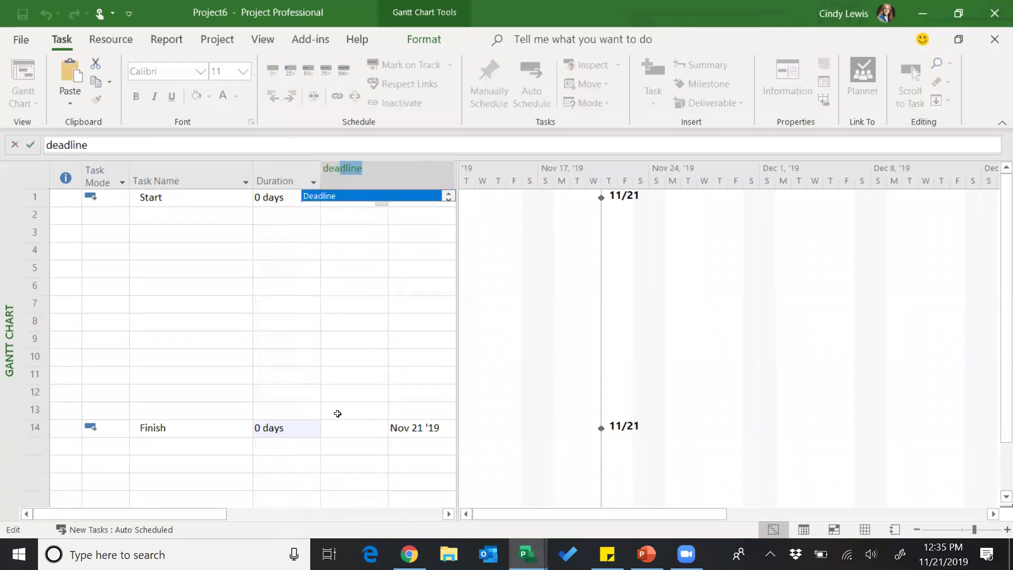
# Step: Set the Finish milestone's deadline to Jan 20 '20
pyautogui.click(372, 425)
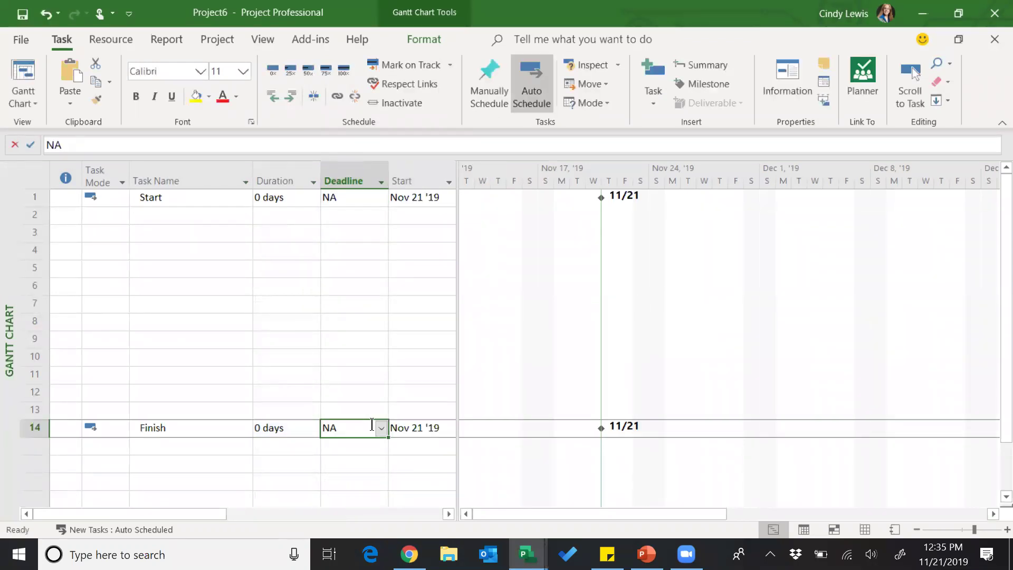
pyautogui.click(381, 428)
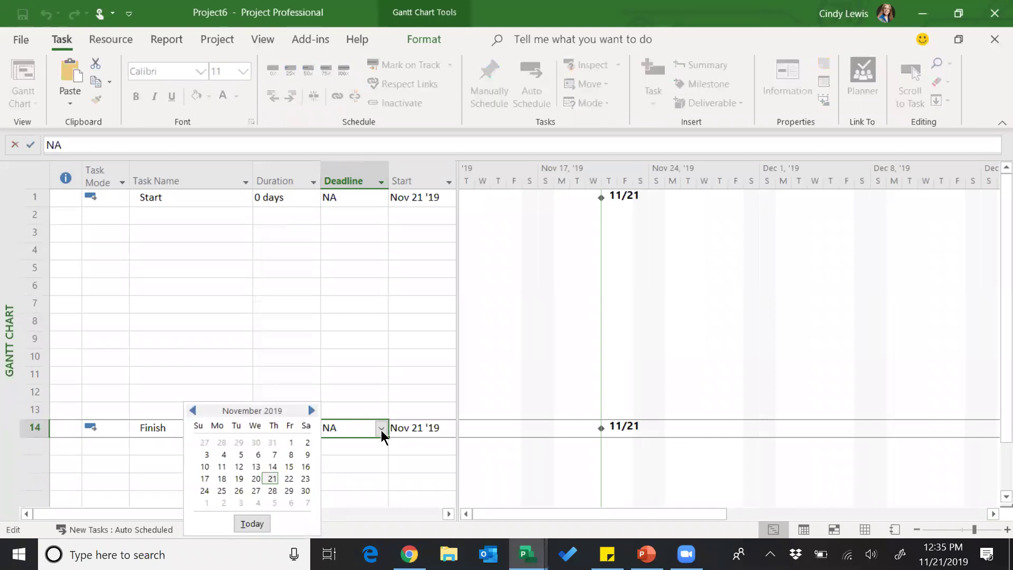
pyautogui.click(300, 417)
pyautogui.click(299, 417)
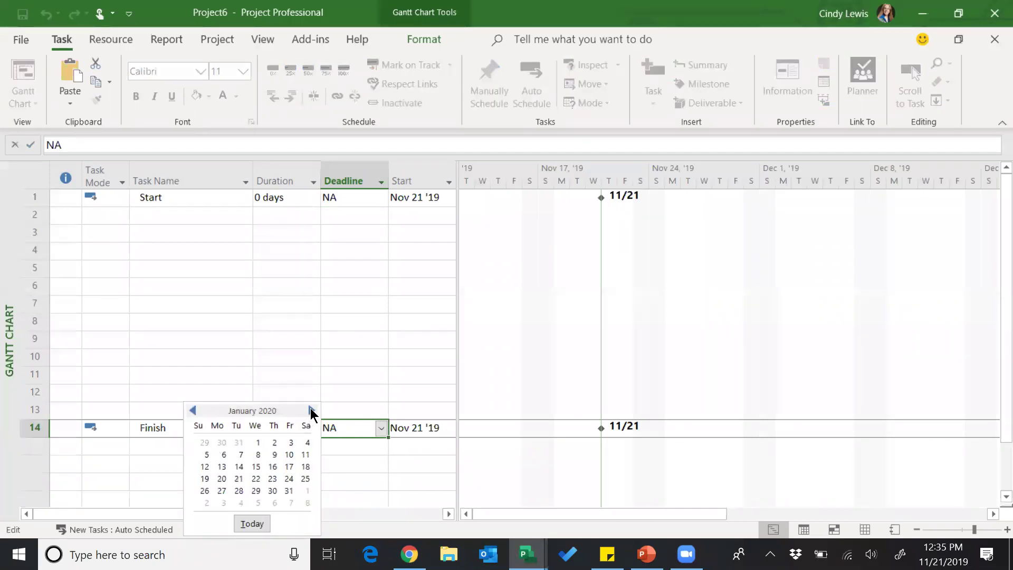
pyautogui.click(221, 479)
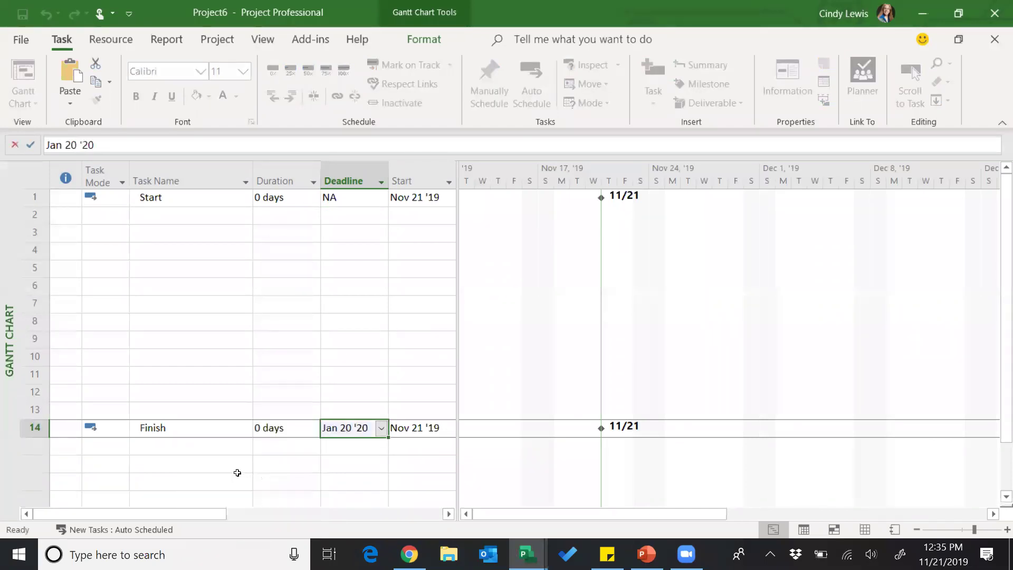
pyautogui.click(366, 315)
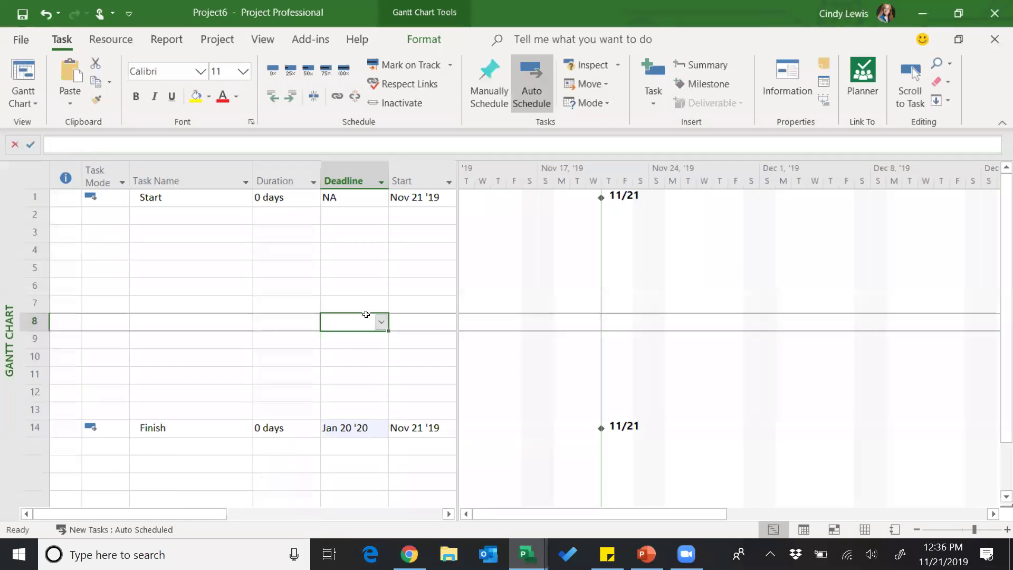
# Step: Enter four tasks named a, b, c and d in the rows directly below the Start milestone
pyautogui.click(195, 219)
pyautogui.write('a')
pyautogui.press('Return')
pyautogui.write('b')
pyautogui.press('Return')
pyautogui.write('c')
pyautogui.press('Return')
pyautogui.write('d')
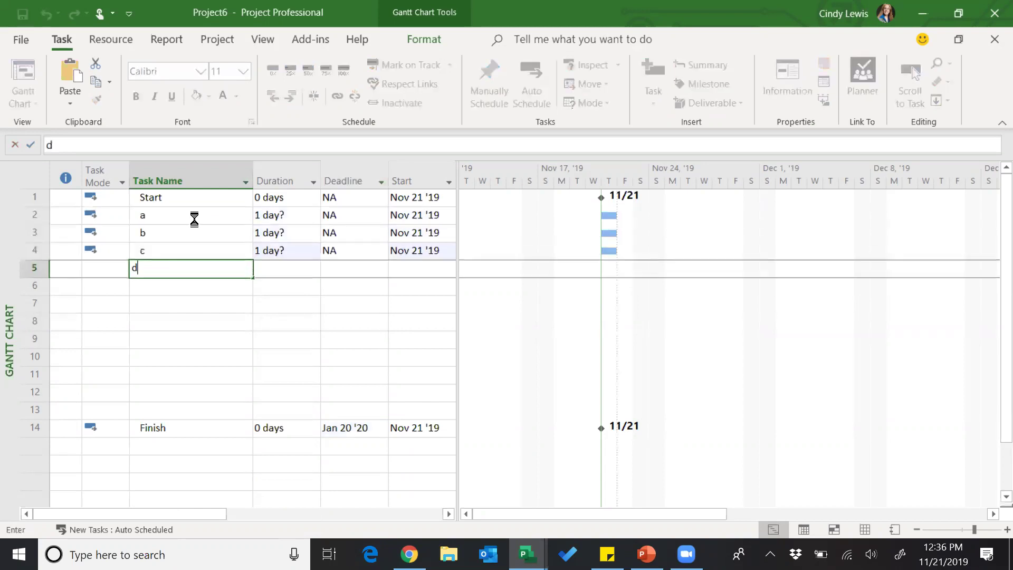
pyautogui.press('Return')
# Step: Set the duration of tasks a, b, c and d together to 5 days
pyautogui.moveTo(273, 217); pyautogui.dragTo(278, 274)
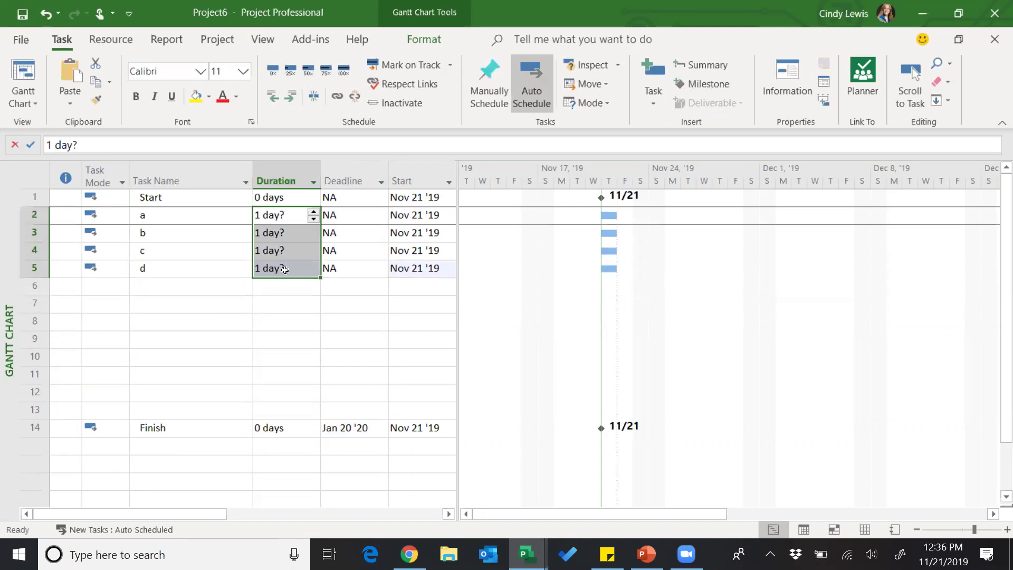
pyautogui.click(792, 80)
pyautogui.click(629, 168)
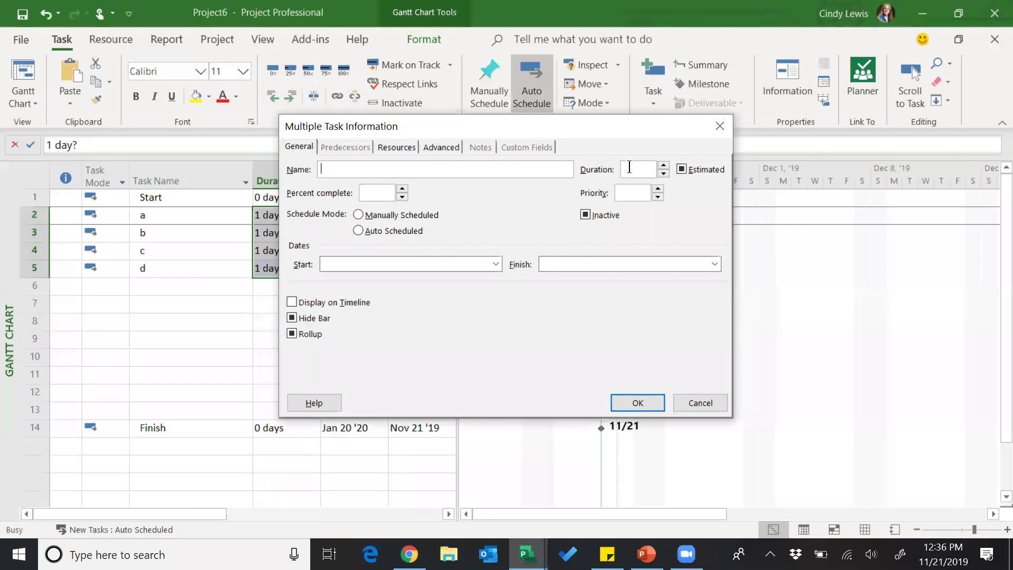
pyautogui.write('5')
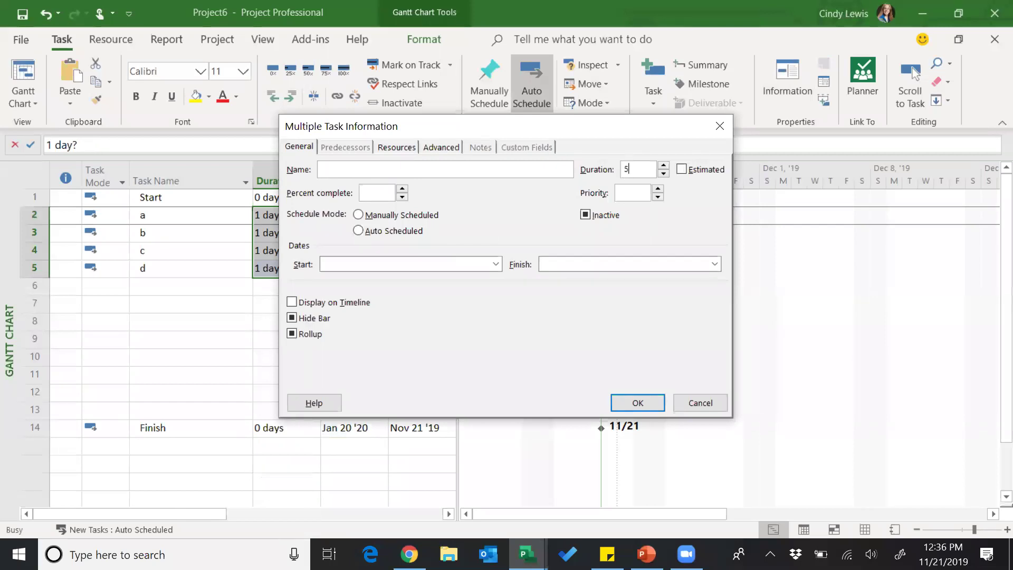
pyautogui.click(638, 403)
pyautogui.click(355, 324)
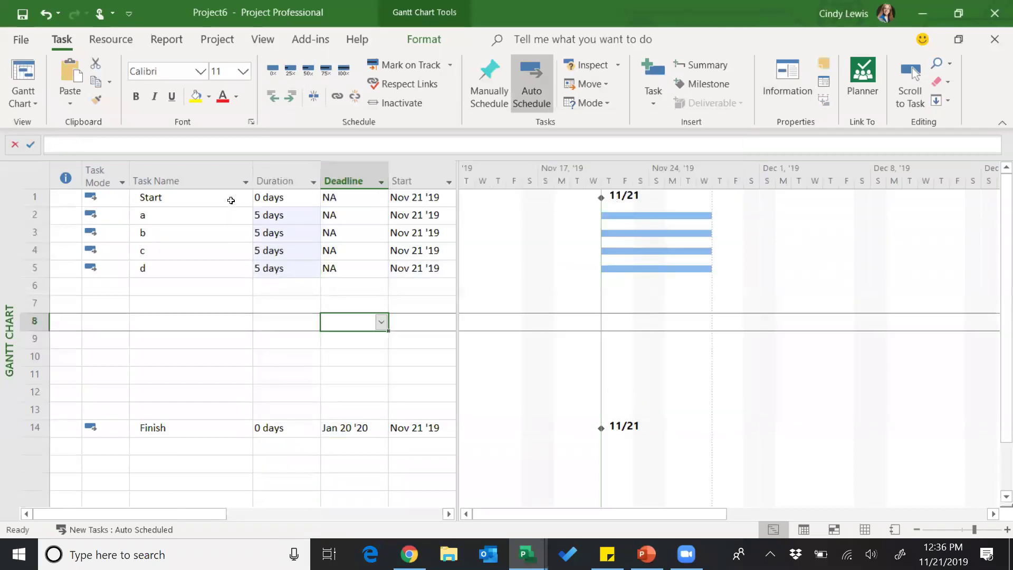
# Step: Link all tasks from the Start milestone through the Finish milestone in sequence
pyautogui.moveTo(231, 201); pyautogui.dragTo(201, 436)
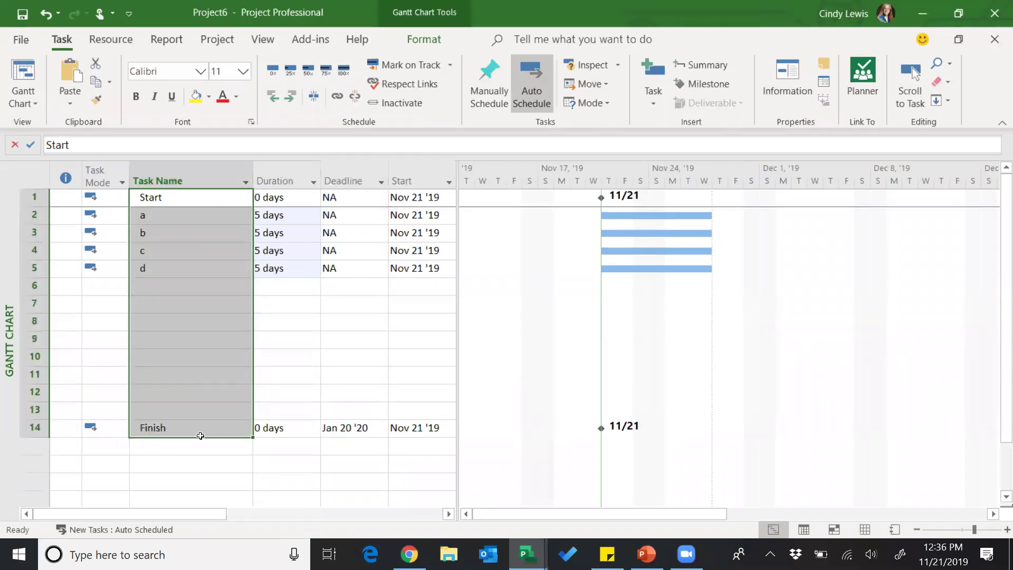
pyautogui.click(337, 96)
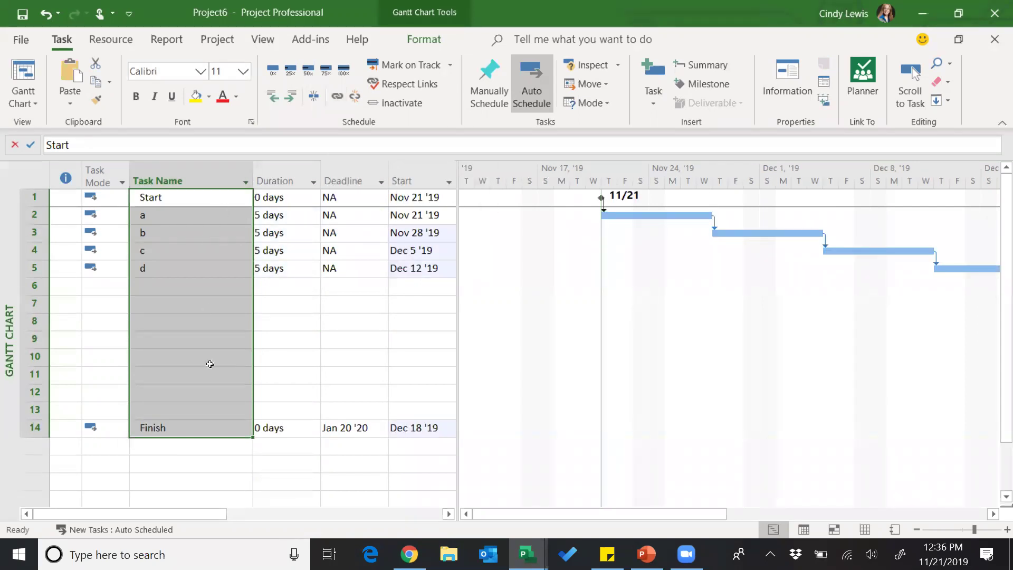
pyautogui.click(198, 431)
# Step: Set the duration of task c to 200 days
pyautogui.click(291, 252)
pyautogui.write('200')
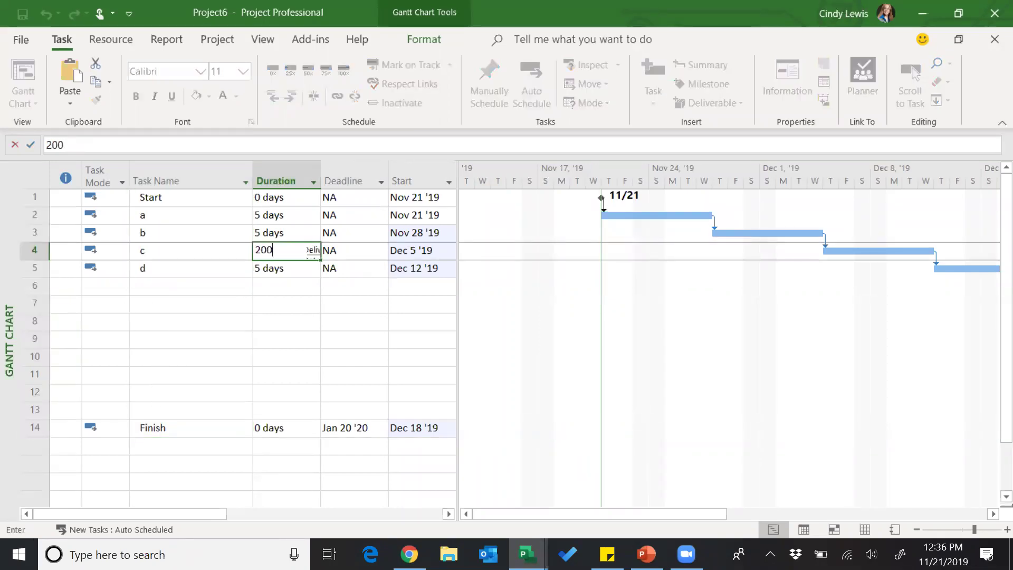
pyautogui.press('Return')
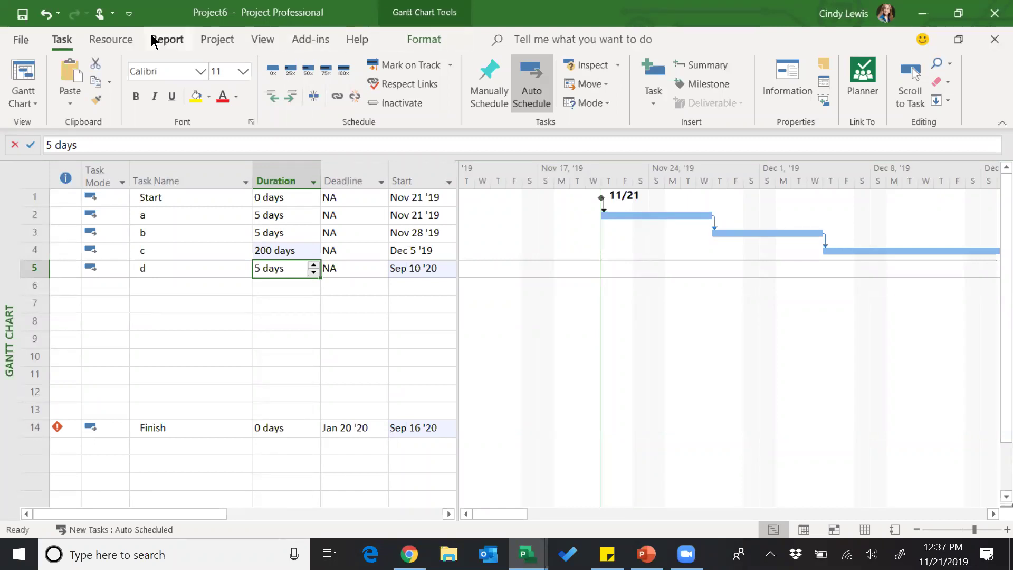
# Step: Switch to the open project Demo1.mpp
pyautogui.click(260, 45)
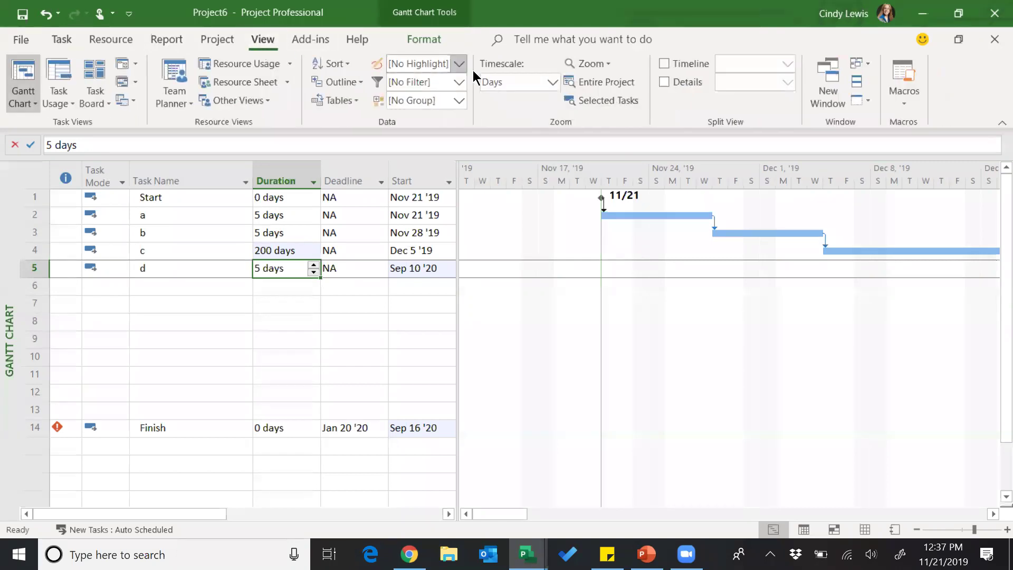
pyautogui.click(858, 66)
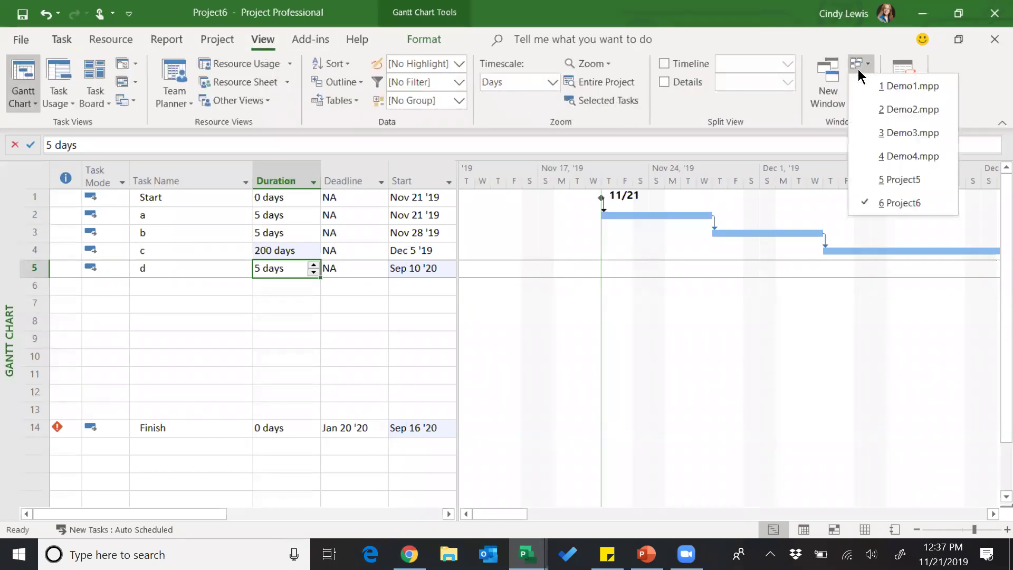
pyautogui.click(886, 90)
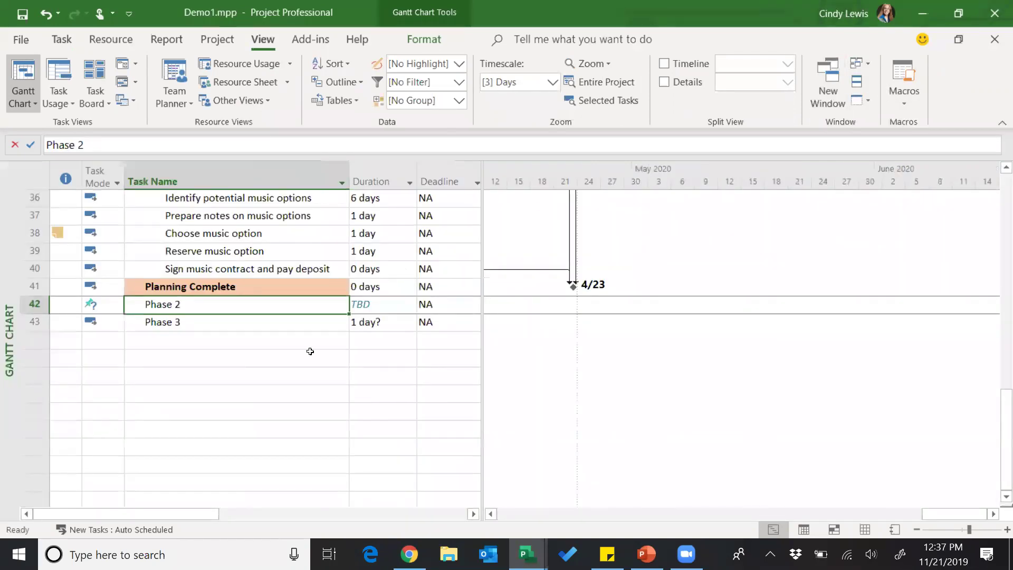
pyautogui.click(310, 352)
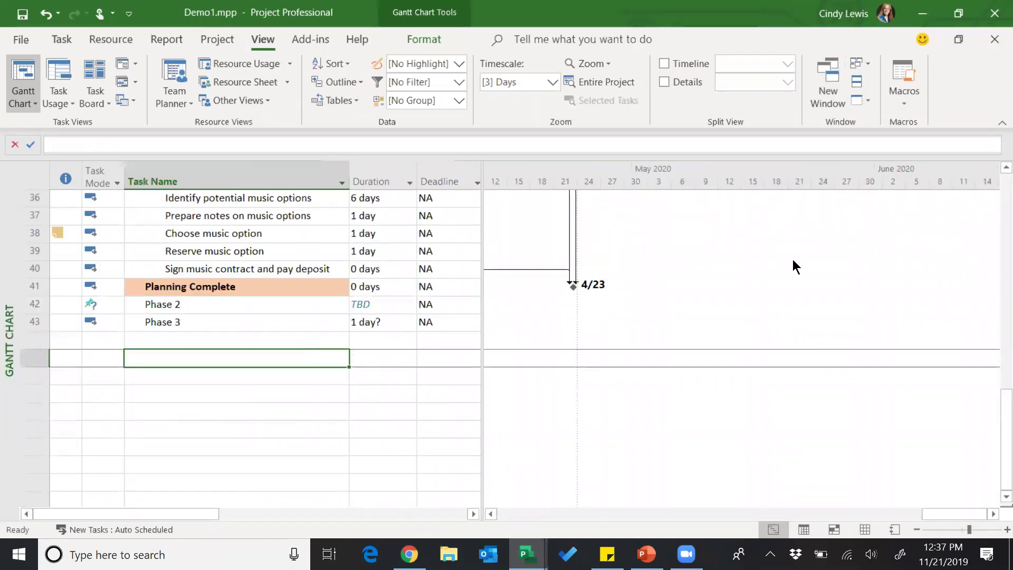
# Step: Insert a task named Project Management above the Initiation phase, directly below the project summary task
pyautogui.moveTo(1002, 393); pyautogui.dragTo(998, 109)
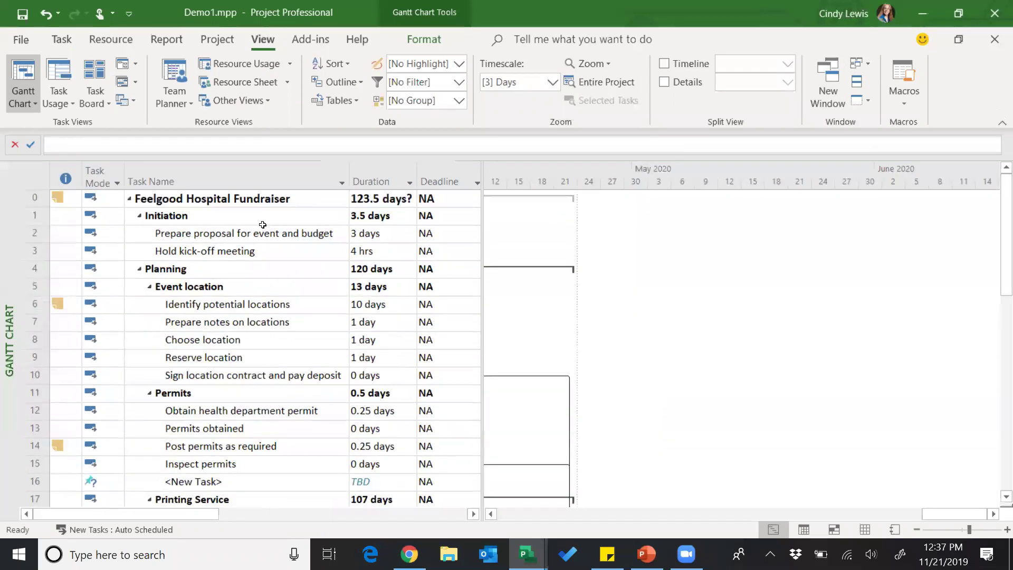
pyautogui.click(31, 218)
pyautogui.rightClick(32, 217)
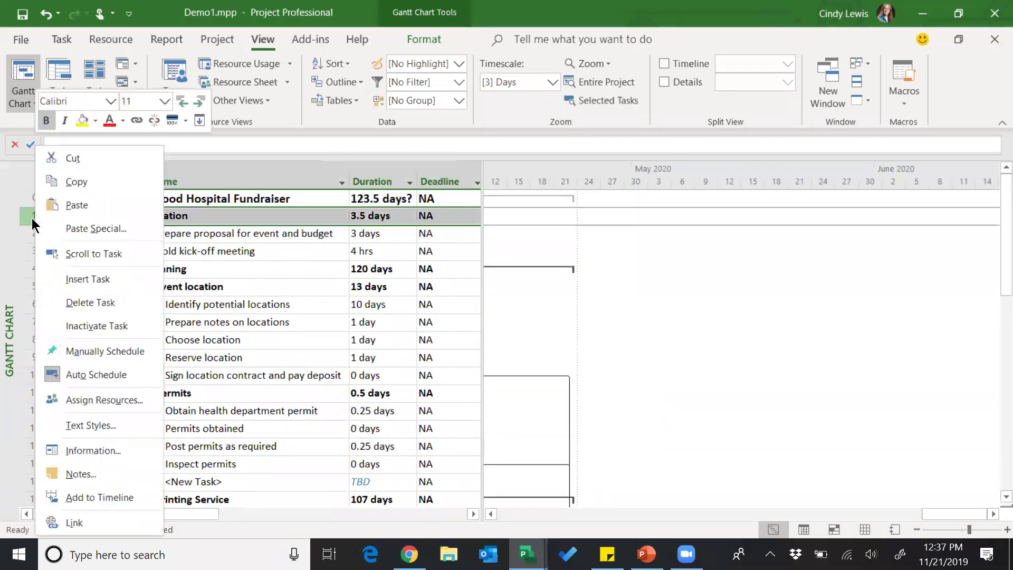
pyautogui.click(80, 284)
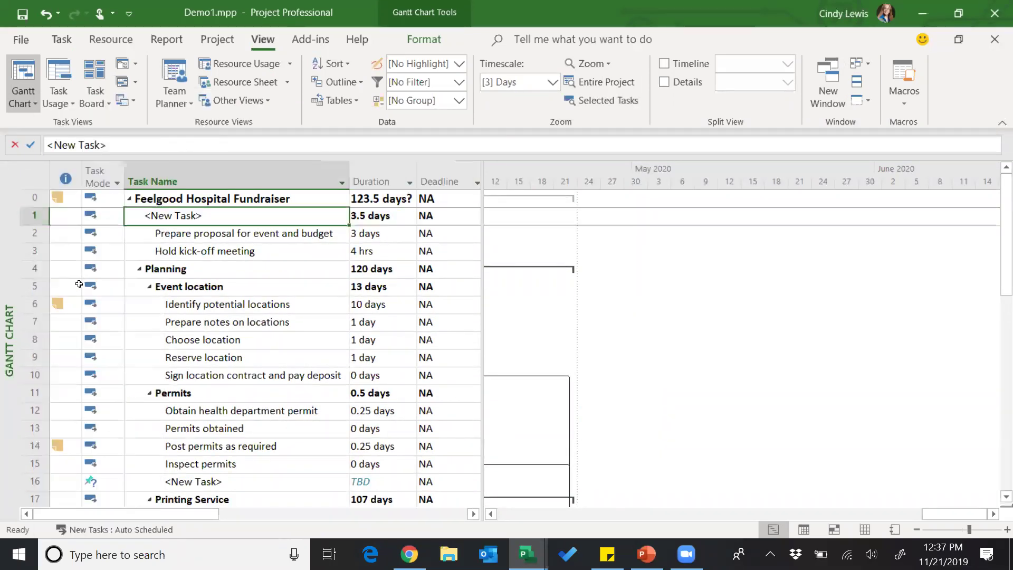
pyautogui.write('Project Management')
pyautogui.press('Return')
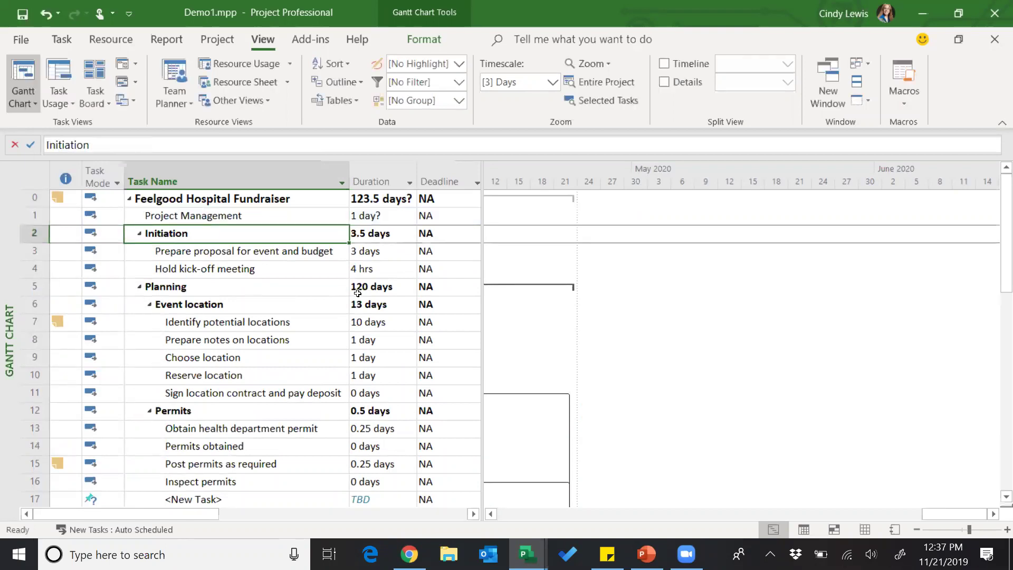
# Step: Set the Project Management task's duration to 124 days
pyautogui.click(398, 220)
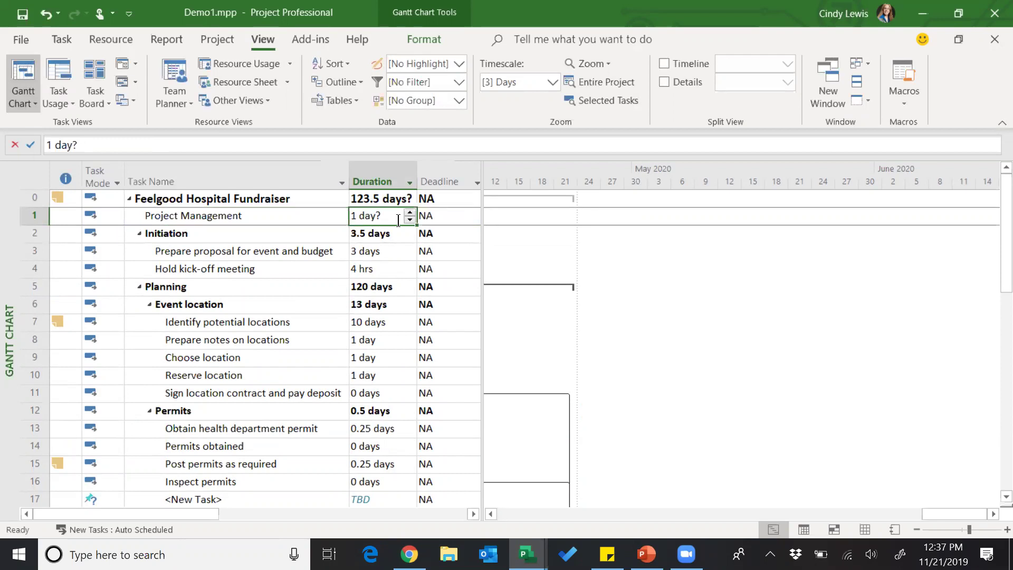
pyautogui.write('124')
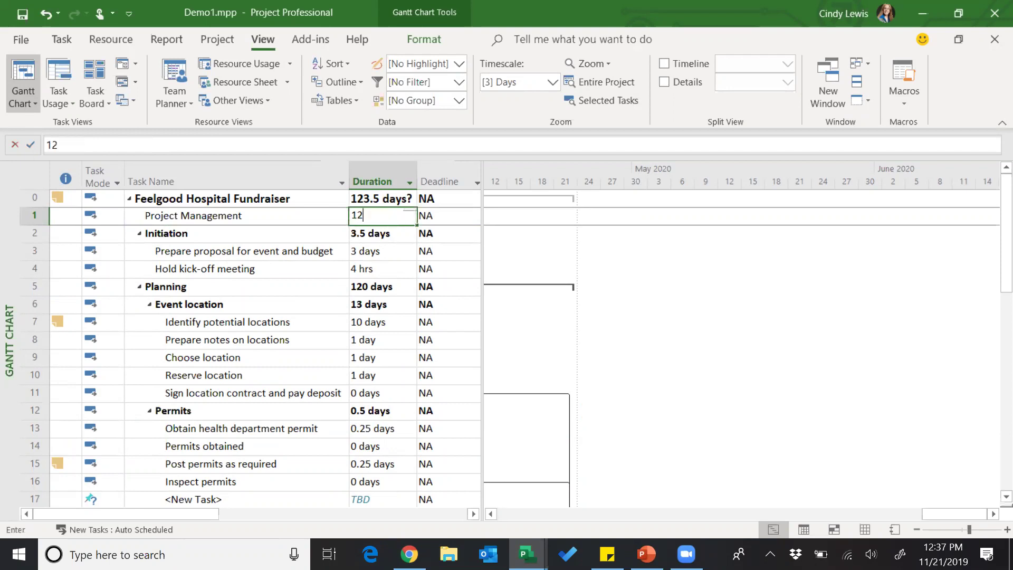
pyautogui.press('Return')
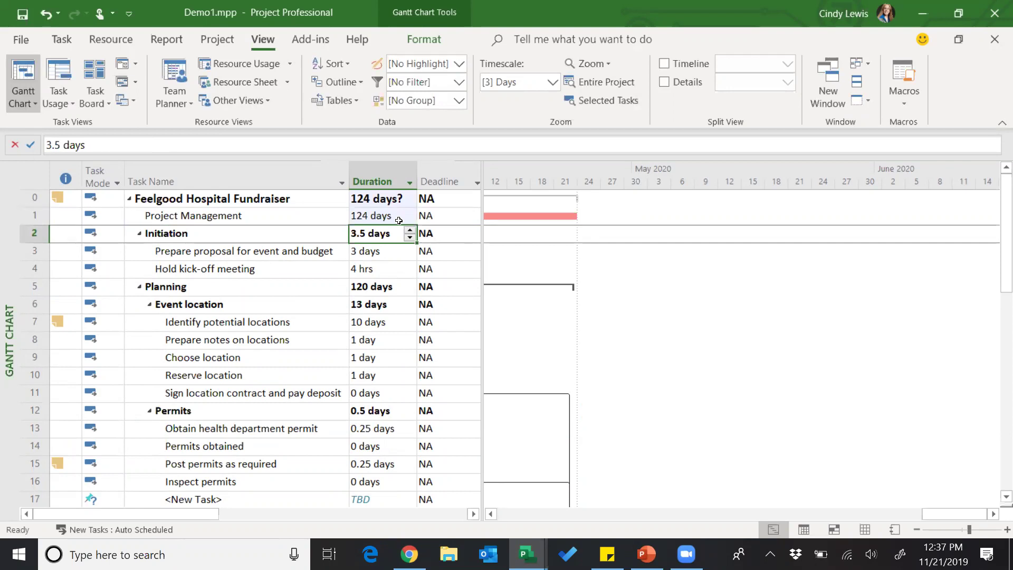
# Step: Bring the Identify potential locations task's bar into view in the Gantt chart and set its duration to 20 days
pyautogui.click(387, 323)
pyautogui.moveTo(490, 515); pyautogui.dragTo(491, 515)
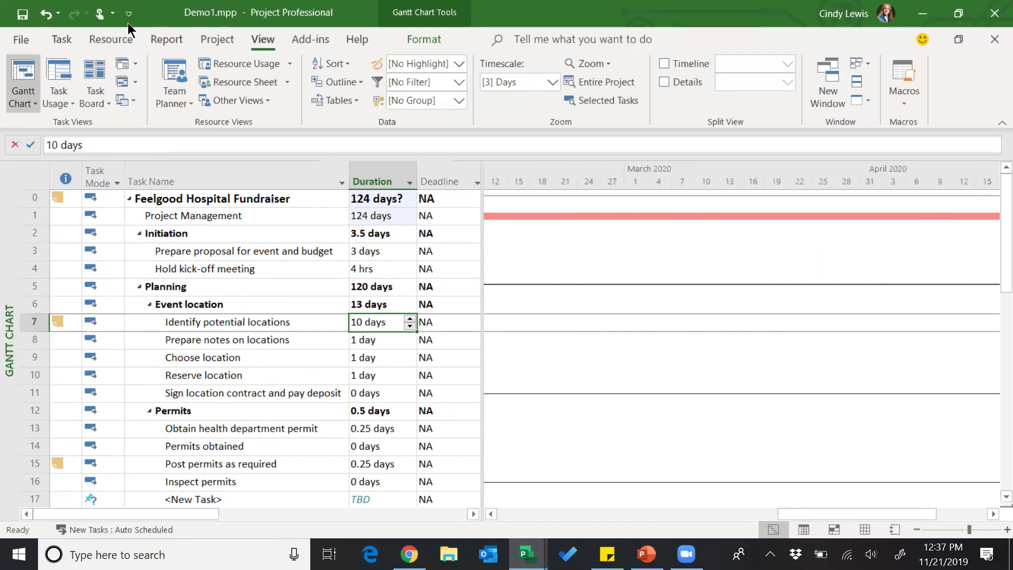
pyautogui.click(61, 40)
pyautogui.click(915, 87)
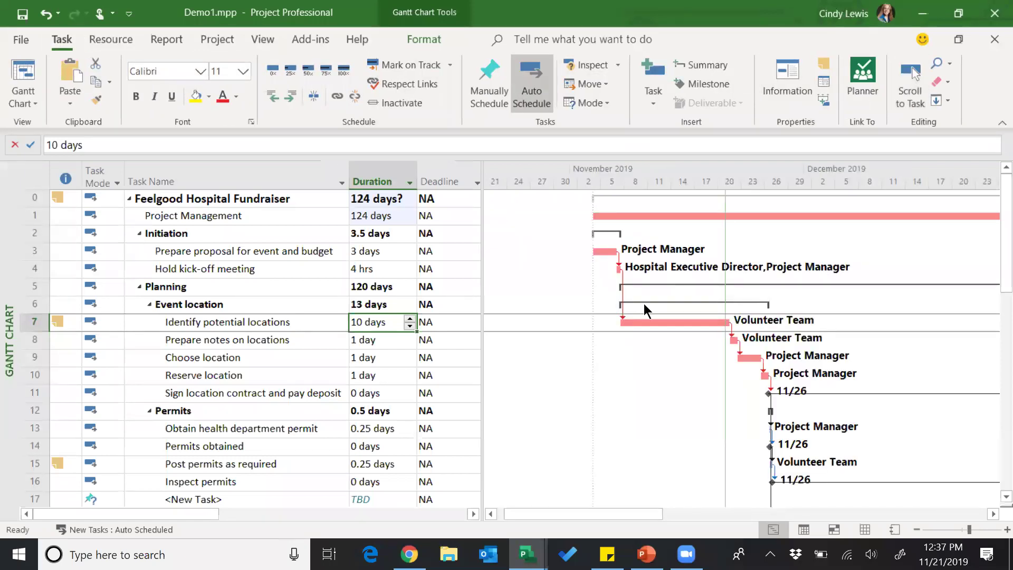
pyautogui.write('20')
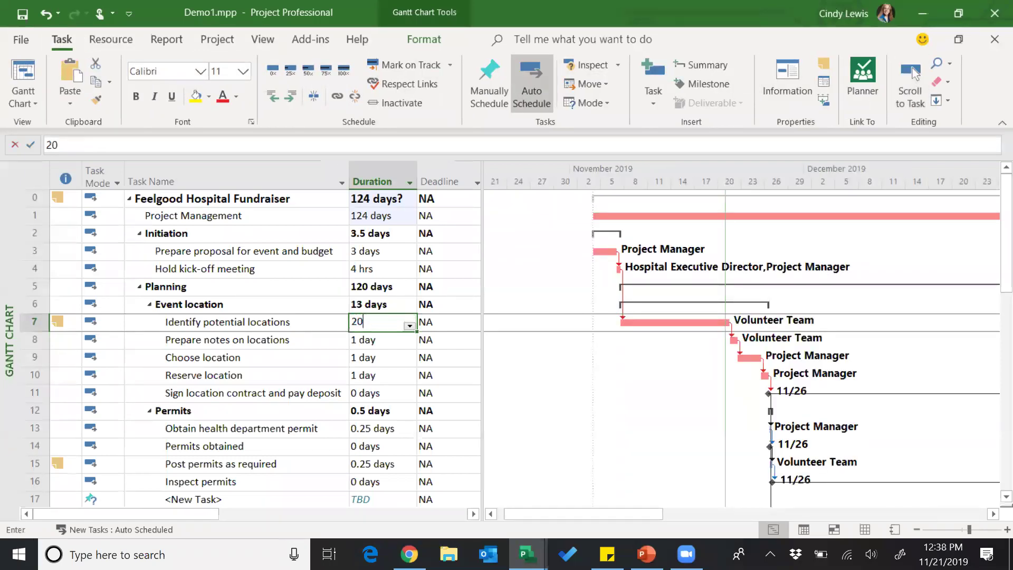
pyautogui.press('Return')
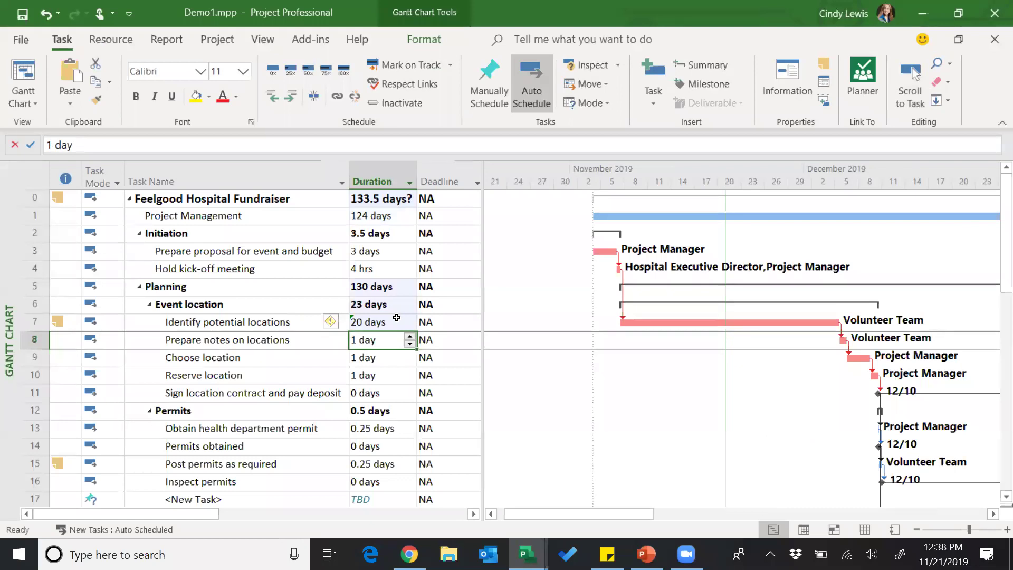
# Step: Select the Project Management task's duration and widen the task table to show the columns through Finish
pyautogui.click(391, 216)
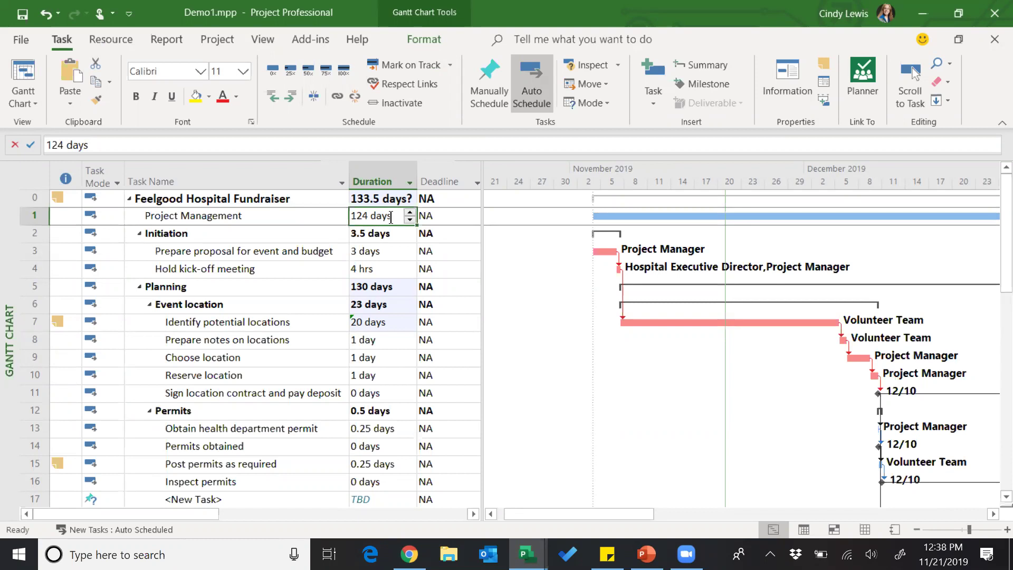
pyautogui.moveTo(481, 253); pyautogui.dragTo(763, 256)
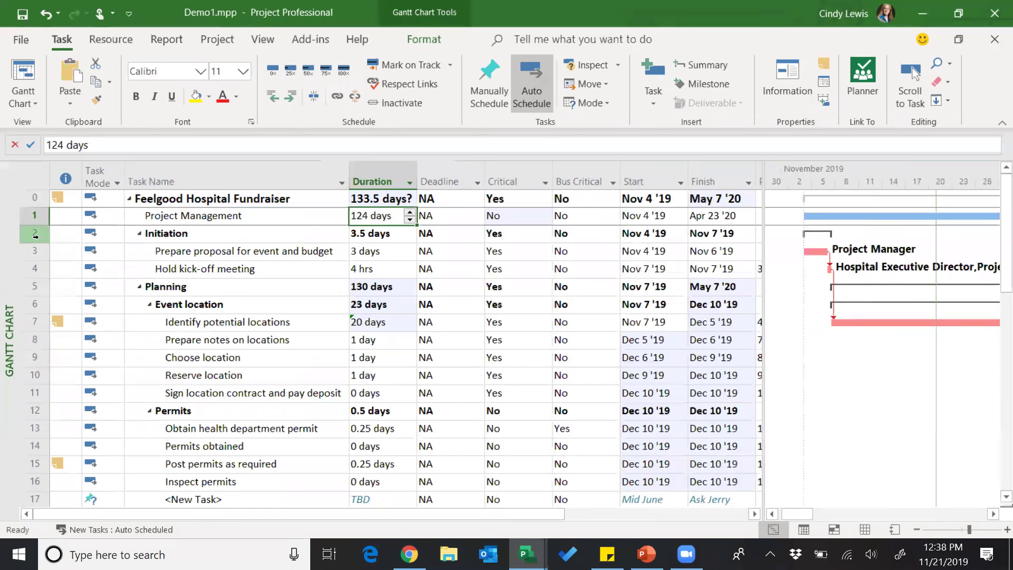
# Step: Insert a task named Rest Of Project directly above the Initiation phase
pyautogui.click(34, 234)
pyautogui.rightClick(44, 237)
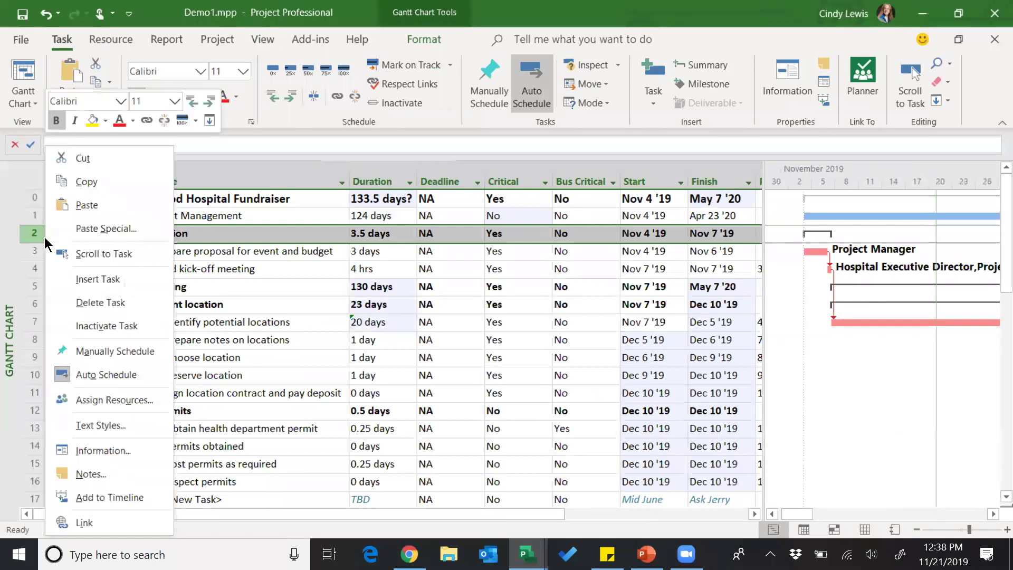
pyautogui.click(92, 277)
pyautogui.write('Re')
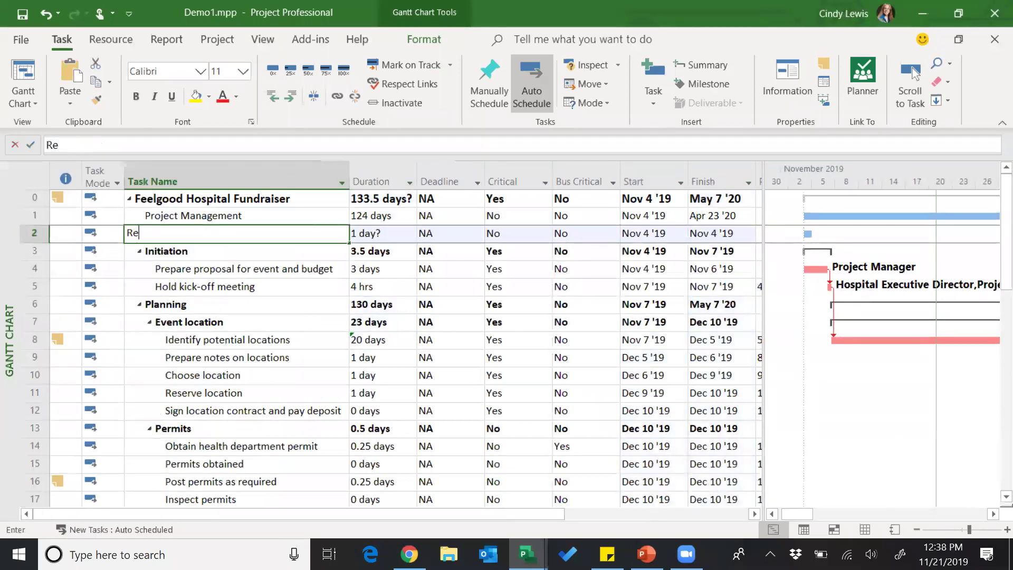
pyautogui.write('st Of Project')
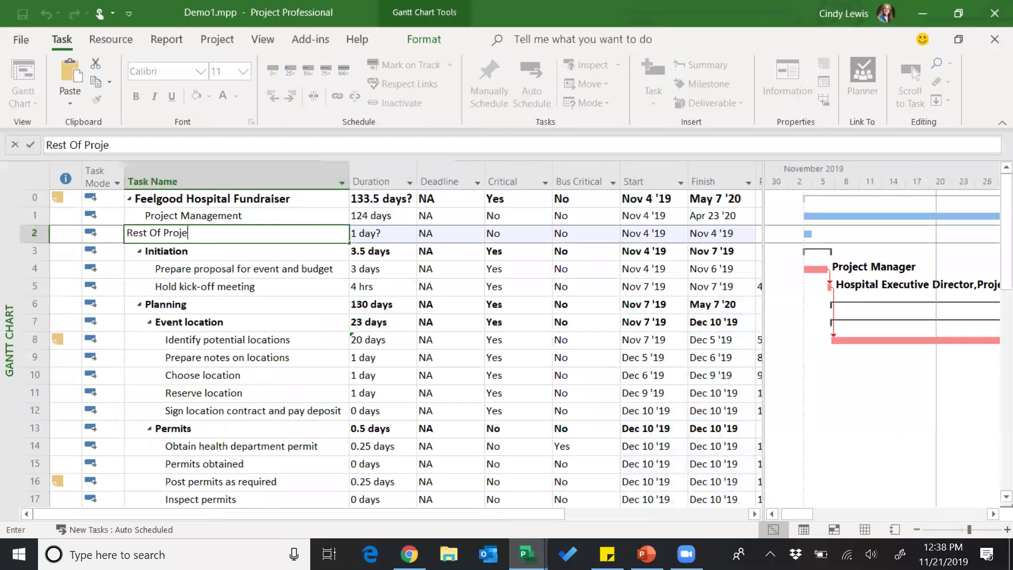
pyautogui.press('Return')
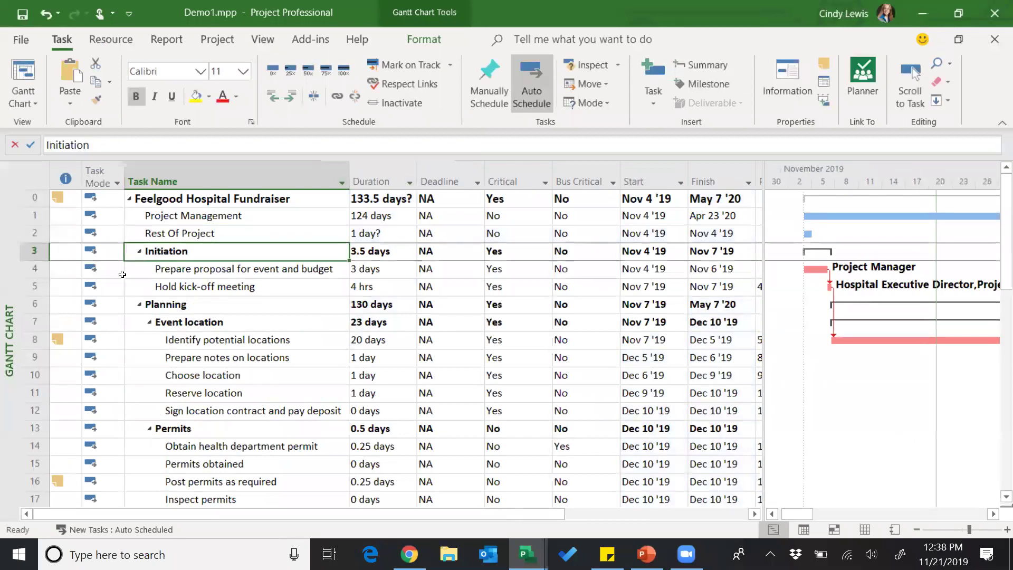
# Step: Collapse the Initiation and Planning phases and indent Initiation through Phase 3 as subtasks of Rest Of Project
pyautogui.click(140, 252)
pyautogui.click(139, 269)
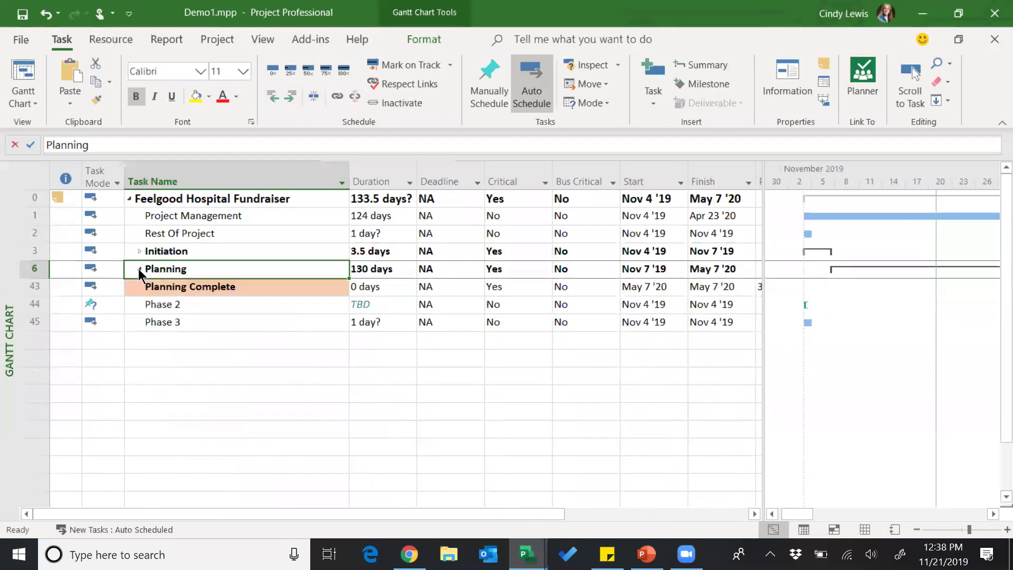
pyautogui.moveTo(179, 252); pyautogui.dragTo(177, 321)
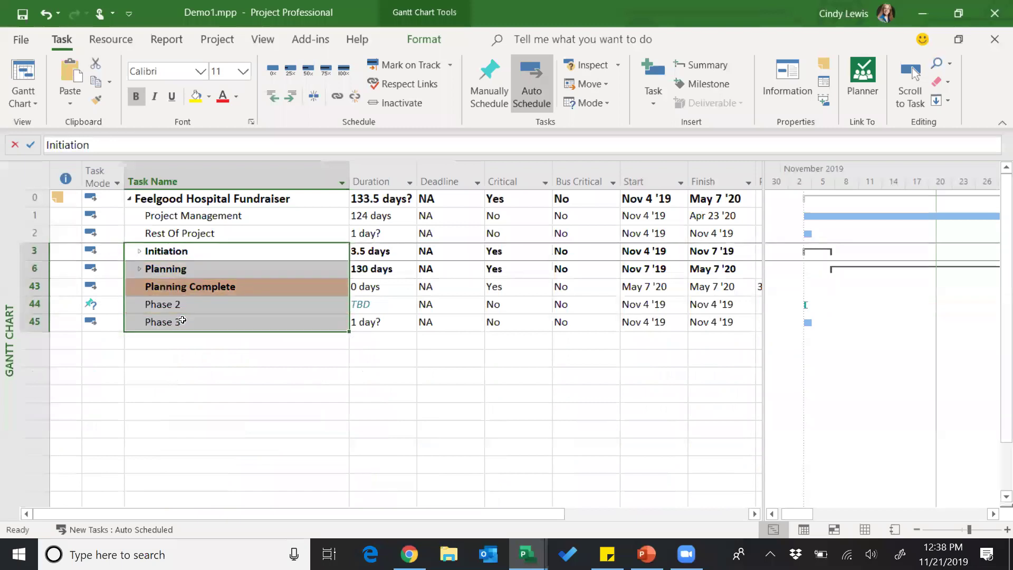
pyautogui.click(293, 97)
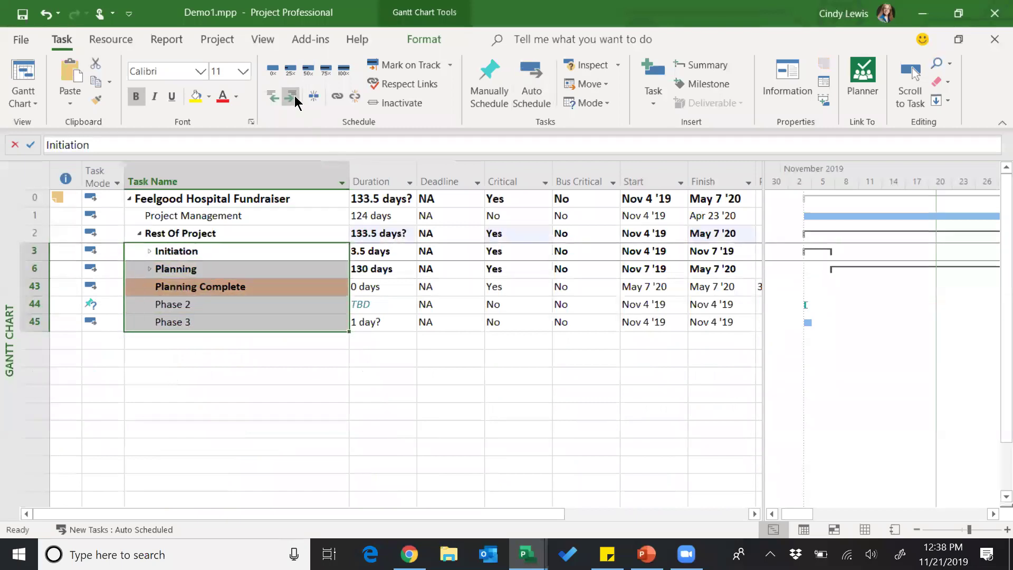
# Step: Copy the Rest Of Project start date and paste it as a link into the Project Management task's Start date
pyautogui.click(308, 233)
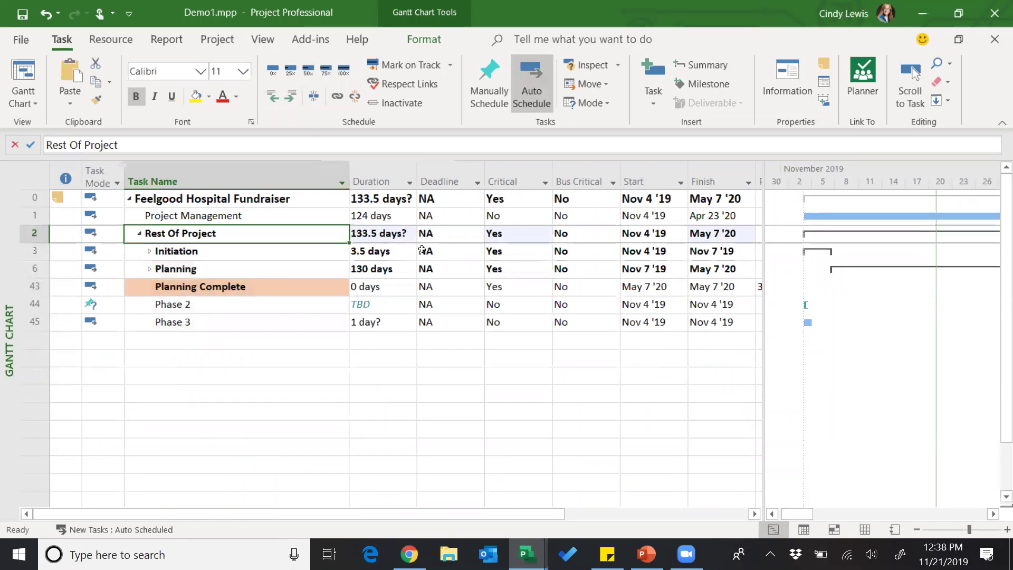
pyautogui.click(655, 235)
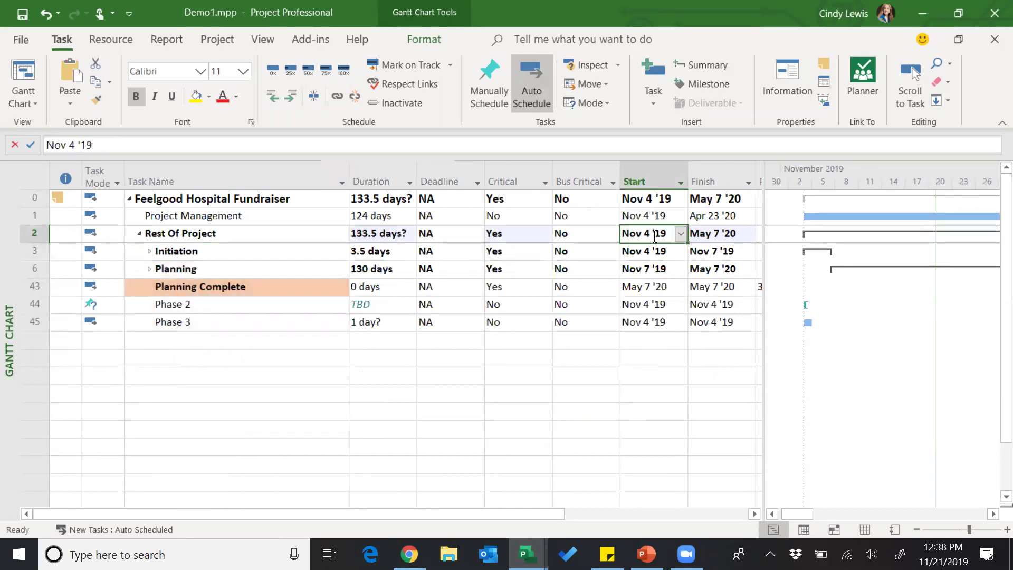
pyautogui.rightClick(656, 239)
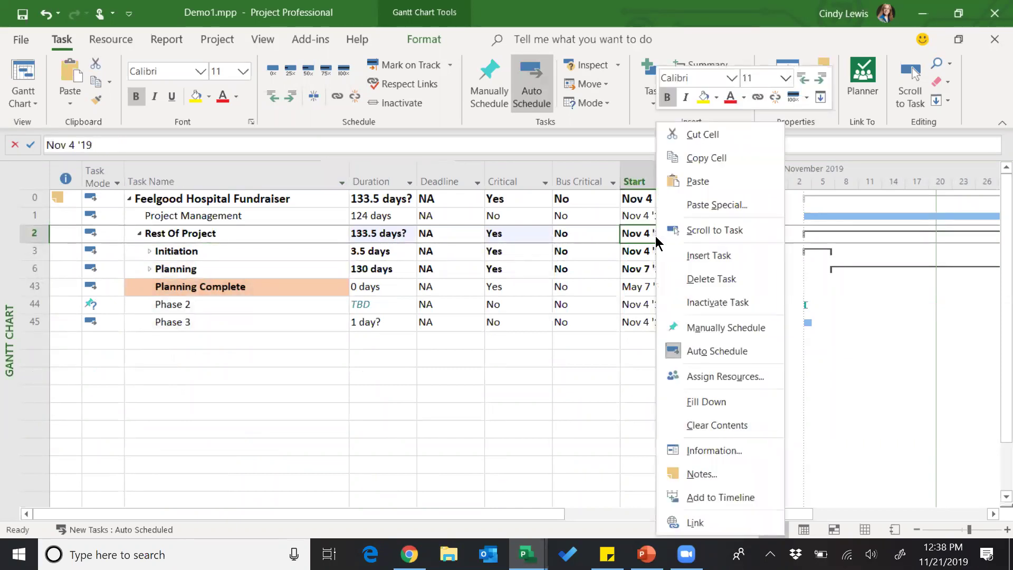
pyautogui.click(697, 163)
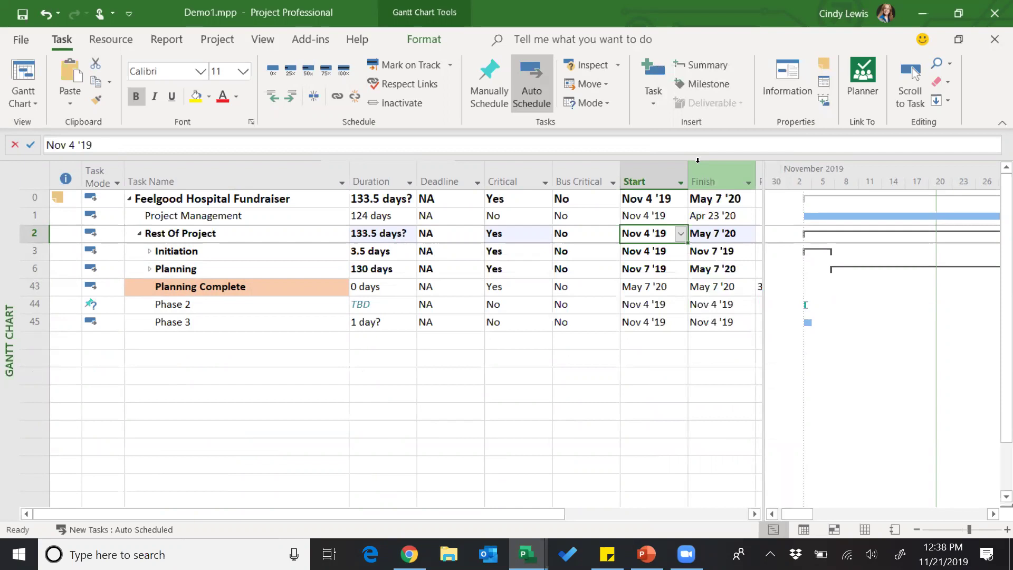
pyautogui.click(668, 217)
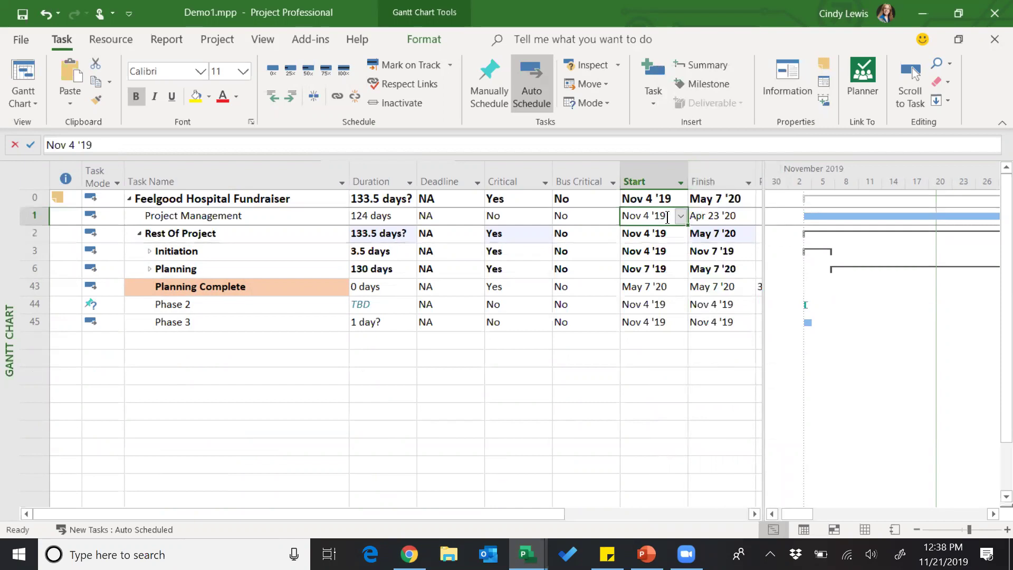
pyautogui.rightClick(667, 217)
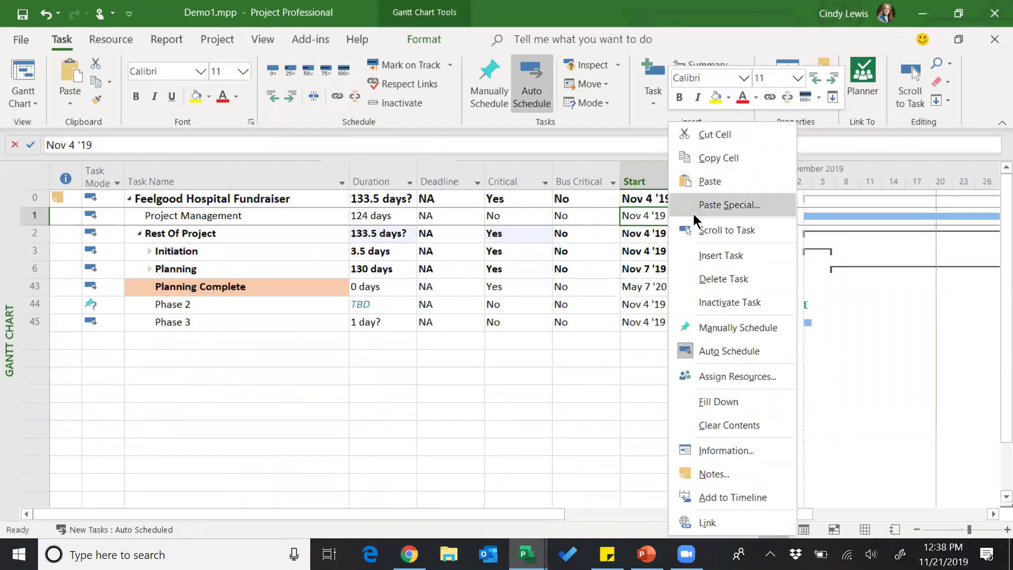
pyautogui.click(727, 206)
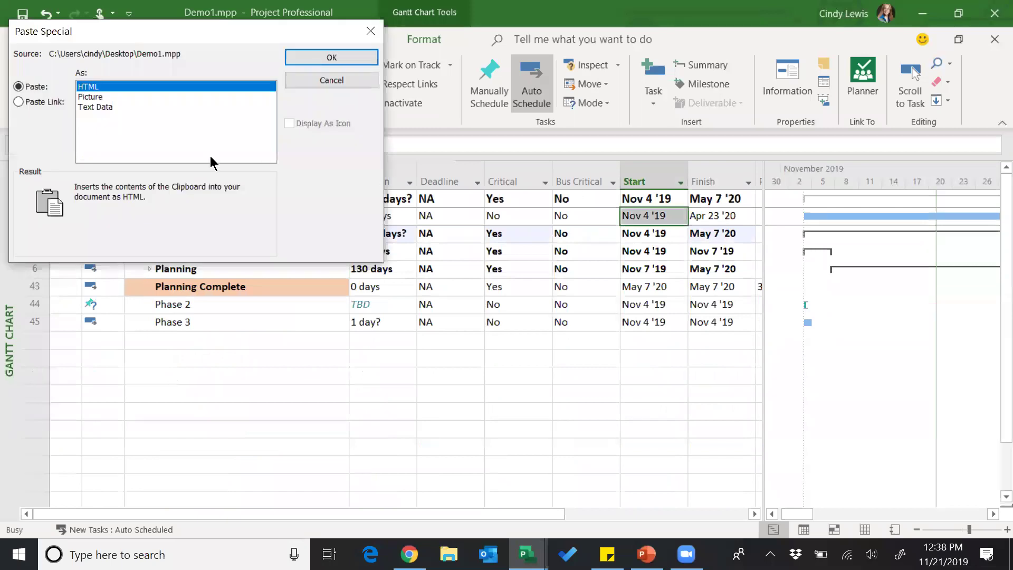
pyautogui.click(58, 105)
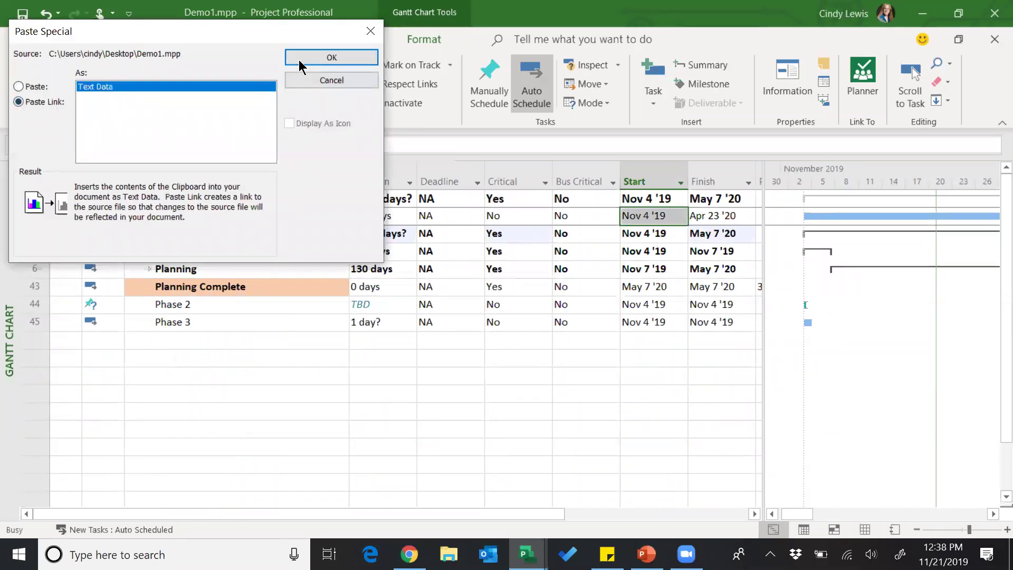
pyautogui.click(331, 60)
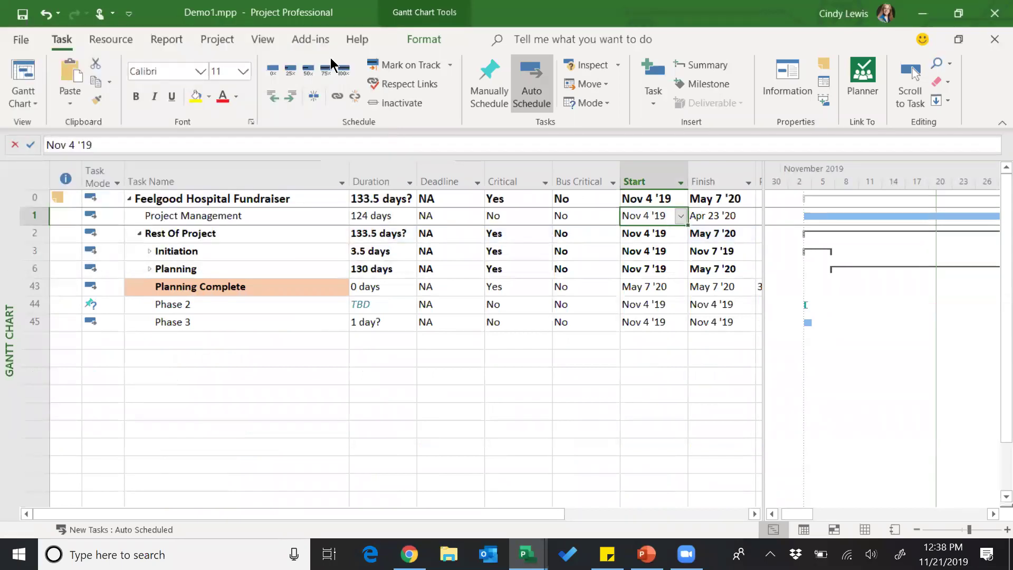
pyautogui.click(657, 388)
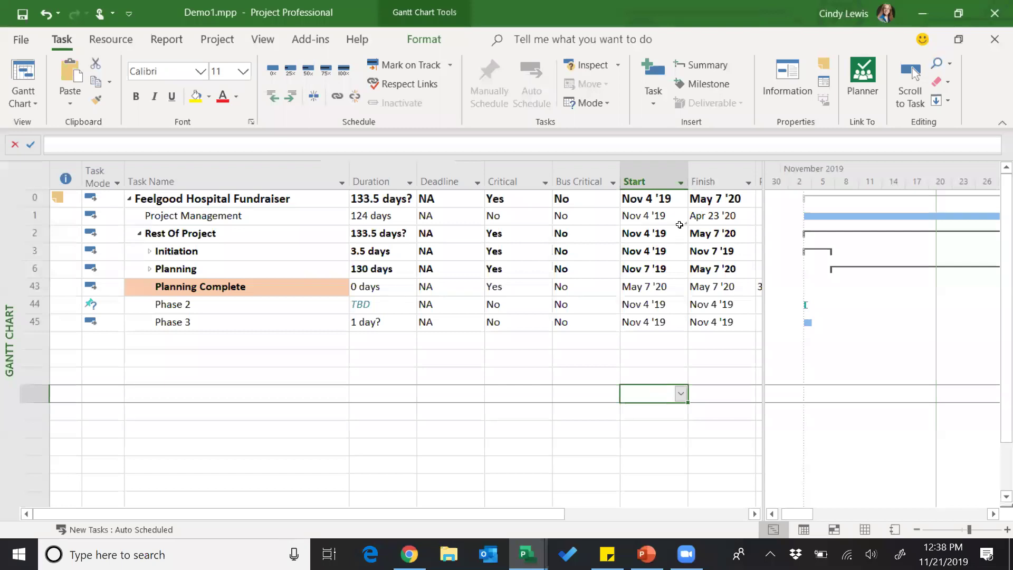
# Step: Copy the Planning Complete milestone's finish date and paste it as a link into the Project Management task's Finish date
pyautogui.click(720, 292)
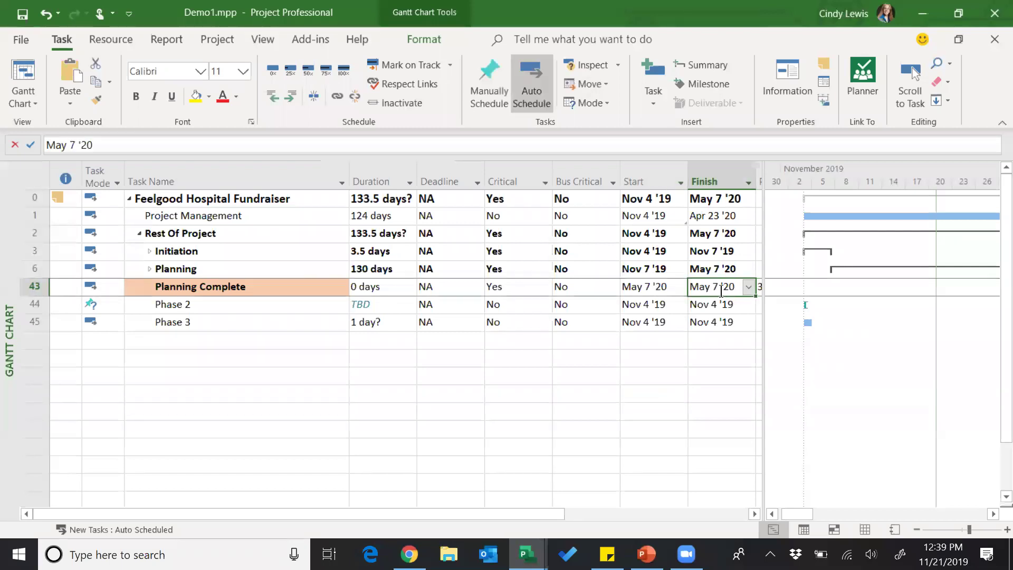
pyautogui.rightClick(721, 290)
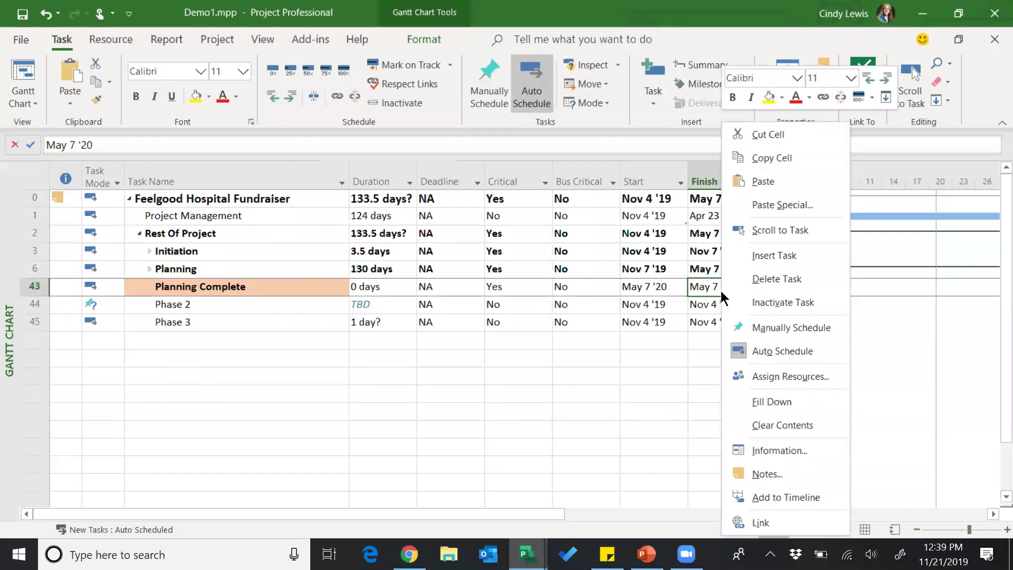
pyautogui.click(780, 158)
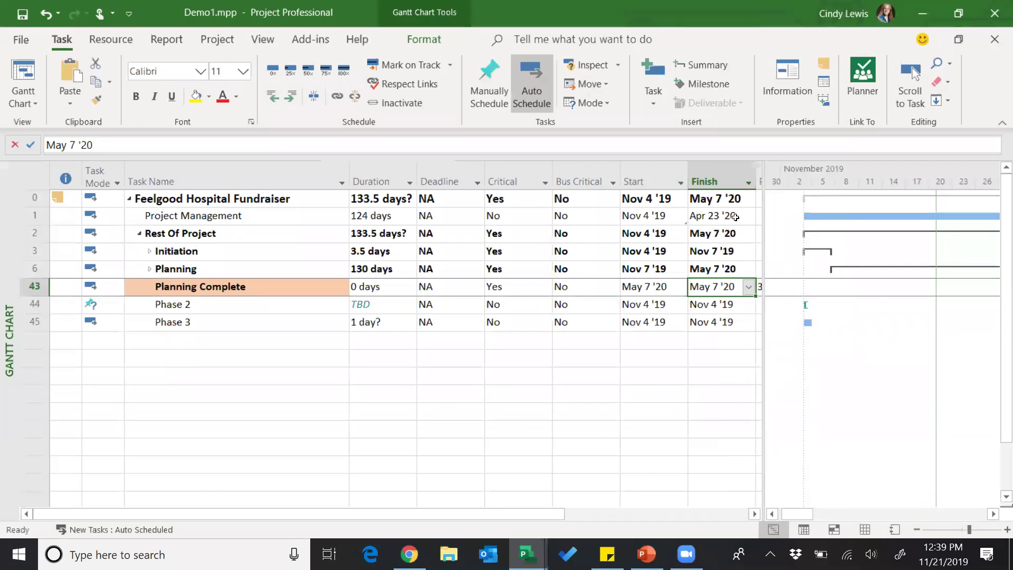
pyautogui.click(735, 217)
pyautogui.rightClick(719, 217)
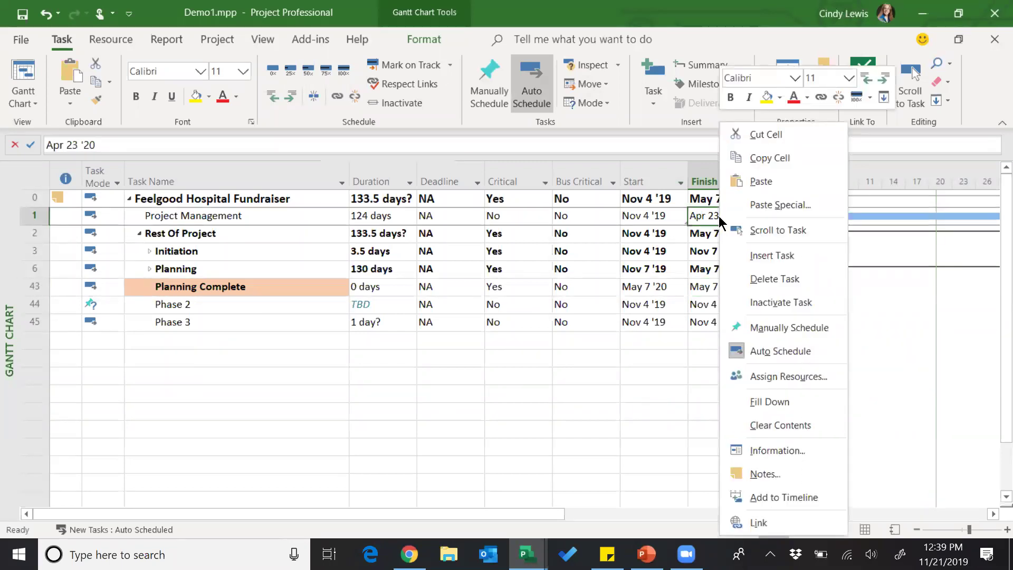
pyautogui.click(756, 205)
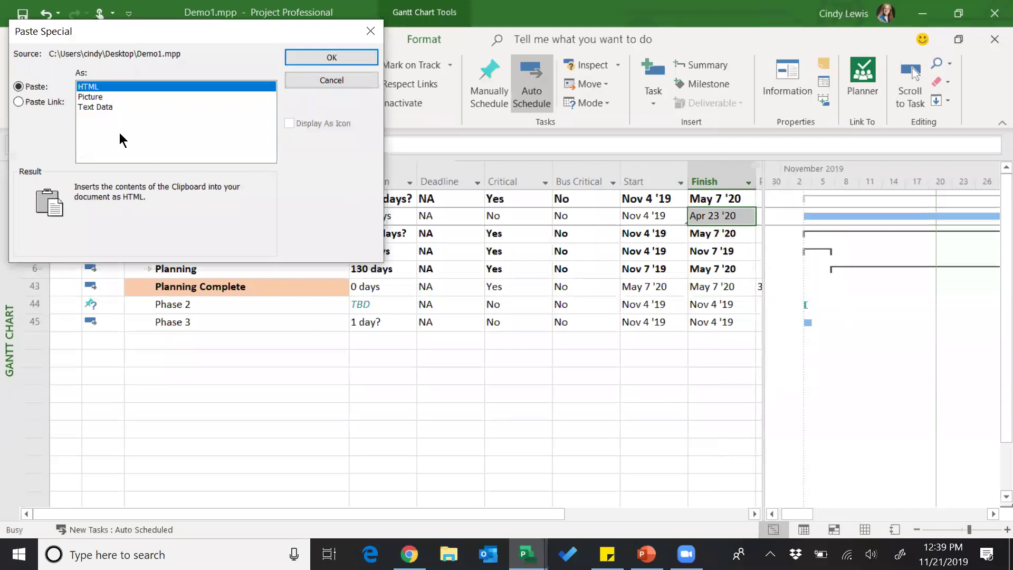
pyautogui.click(59, 102)
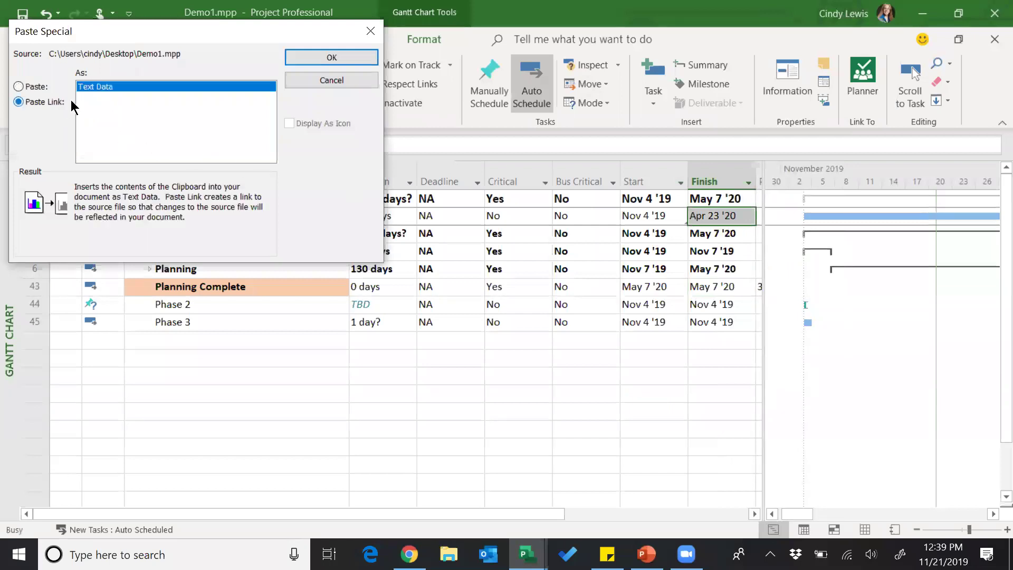
pyautogui.click(331, 58)
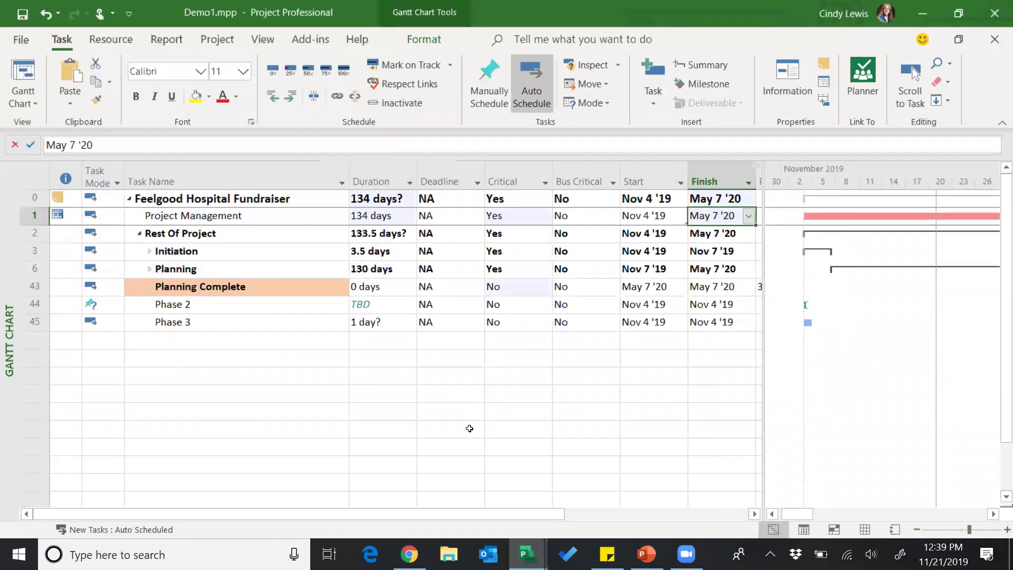
# Step: Expand the Initiation phase and set the duration of Prepare proposal for event and budget to 20 days
pyautogui.click(311, 221)
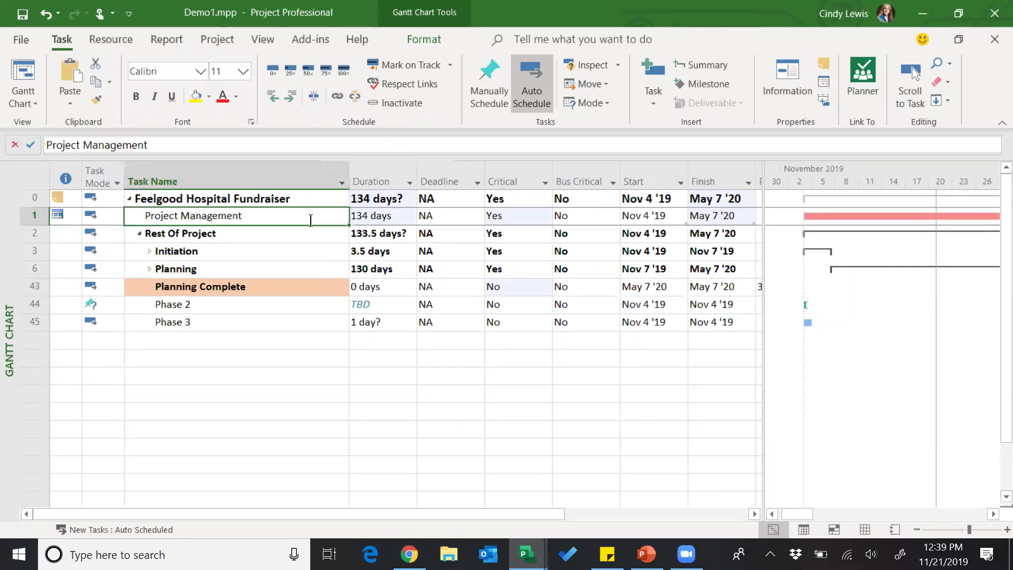
pyautogui.click(150, 252)
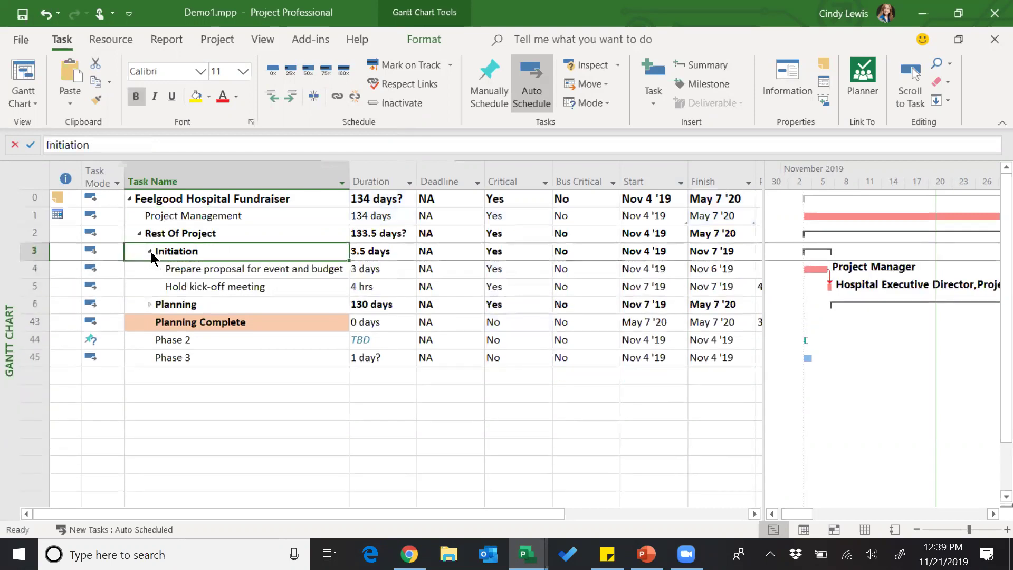
pyautogui.click(394, 274)
pyautogui.write('20')
pyautogui.press('Return')
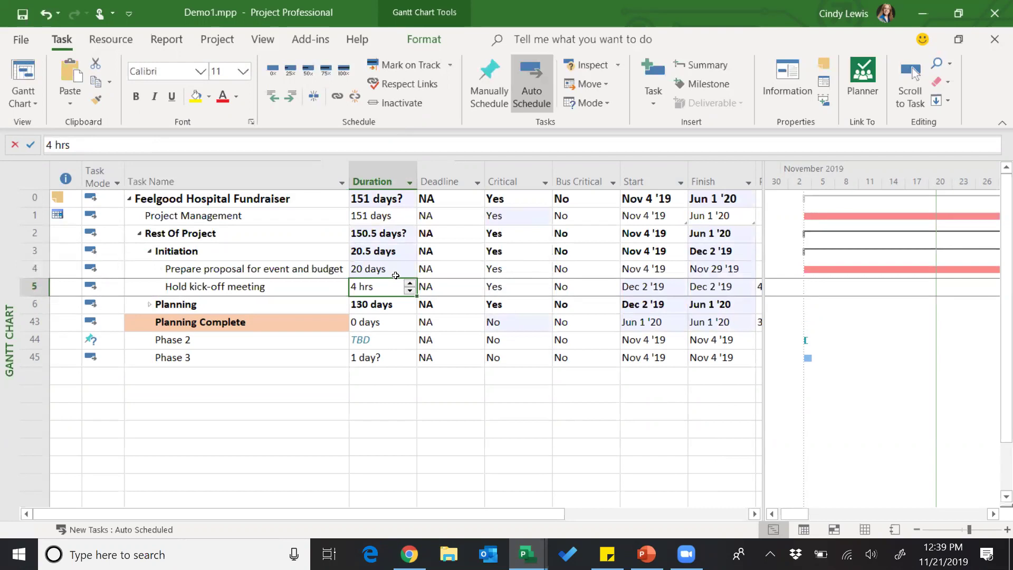
# Step: Change the duration of Prepare proposal for event and budget to 25 days
pyautogui.click(395, 275)
pyautogui.write('25')
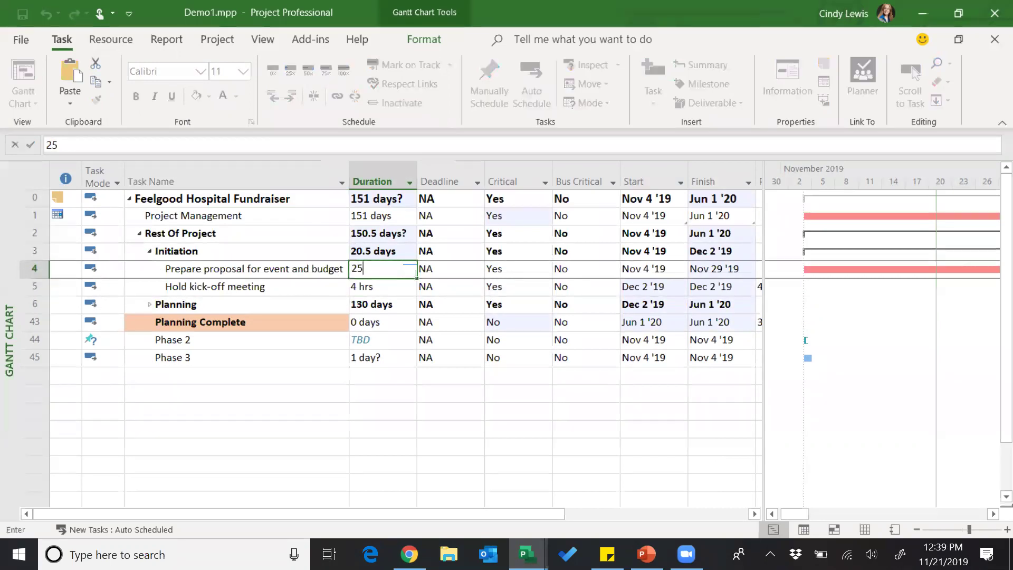
pyautogui.press('Return')
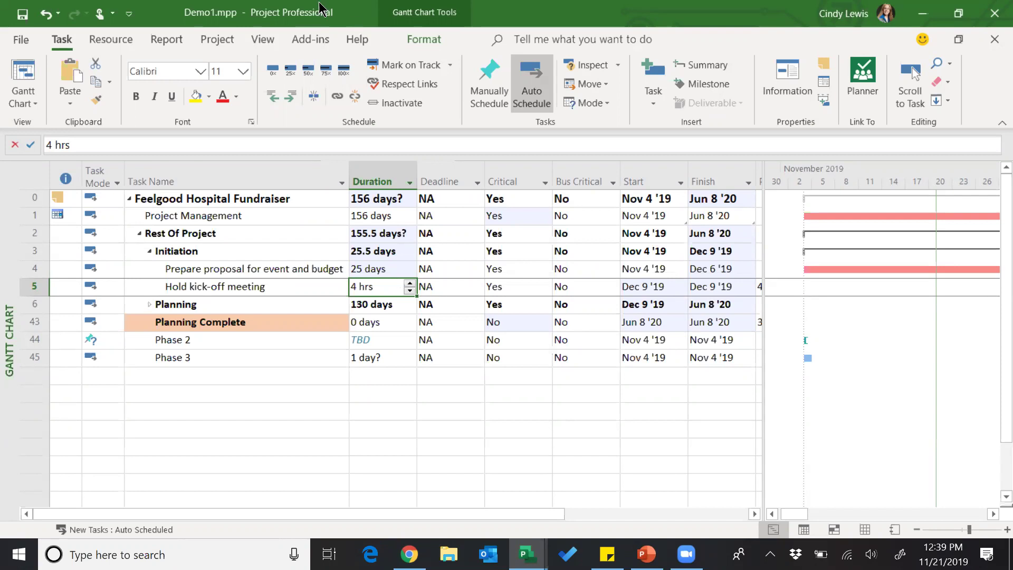
# Step: Switch to the Demo4.mpp project and look over the Duration Planning subtasks' types and the three planning summary tasks
pyautogui.click(263, 39)
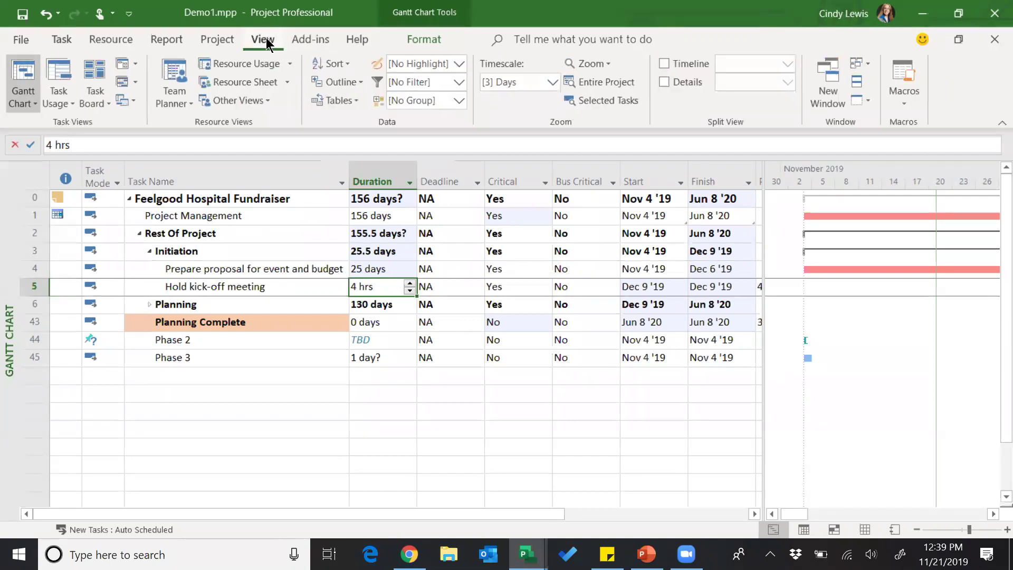
pyautogui.click(863, 64)
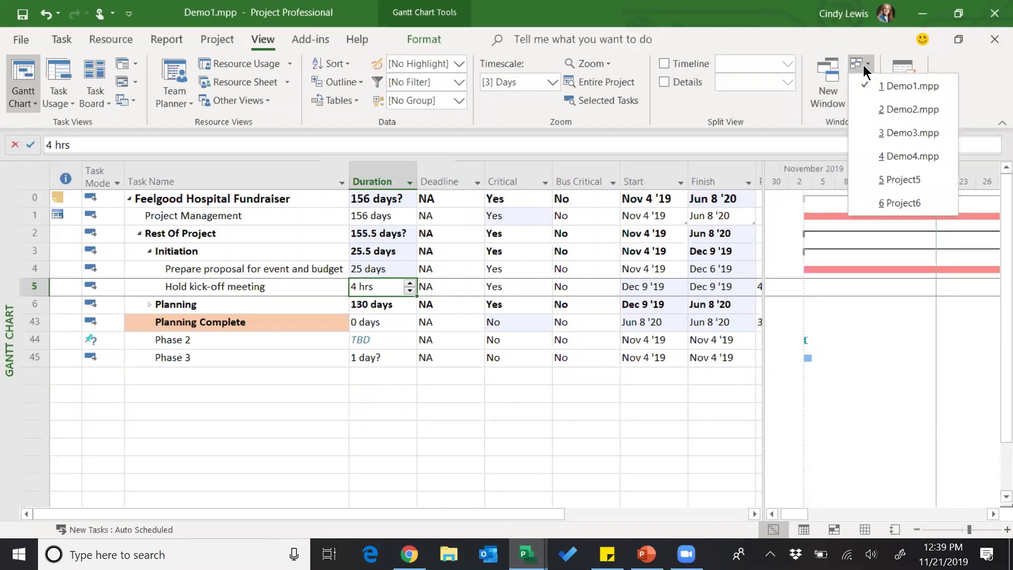
pyautogui.click(898, 157)
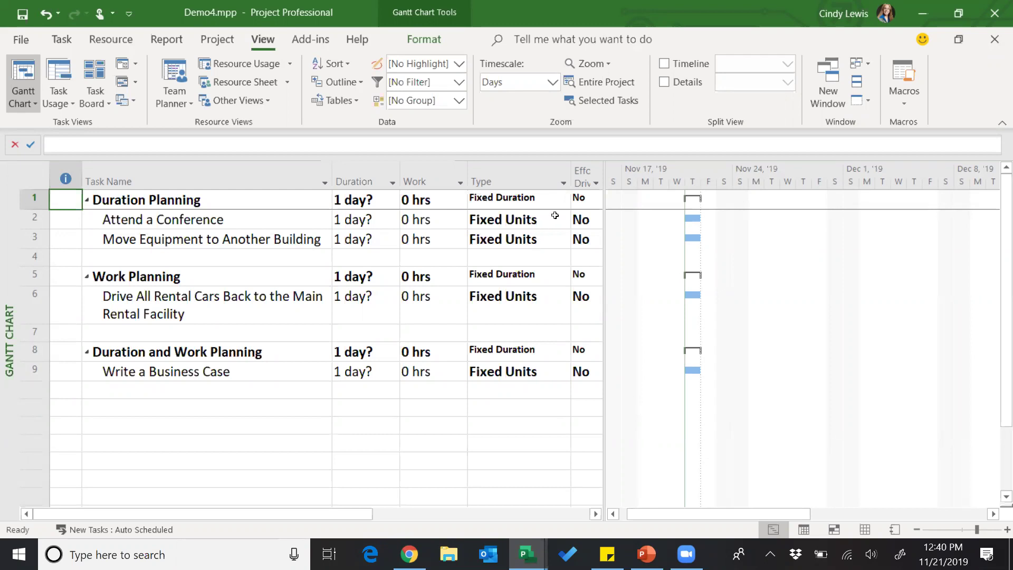
pyautogui.moveTo(551, 217); pyautogui.dragTo(555, 239)
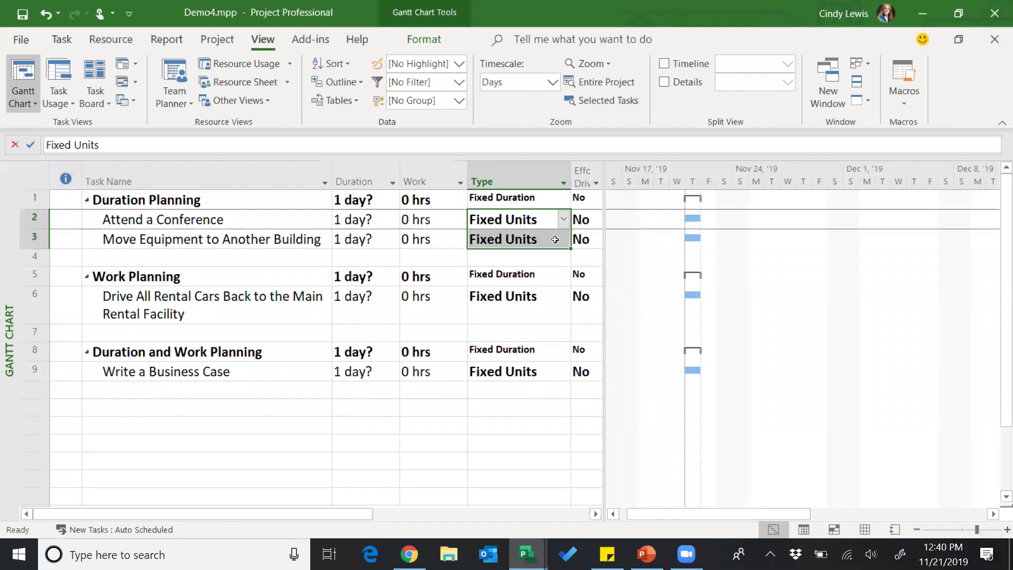
pyautogui.click(290, 200)
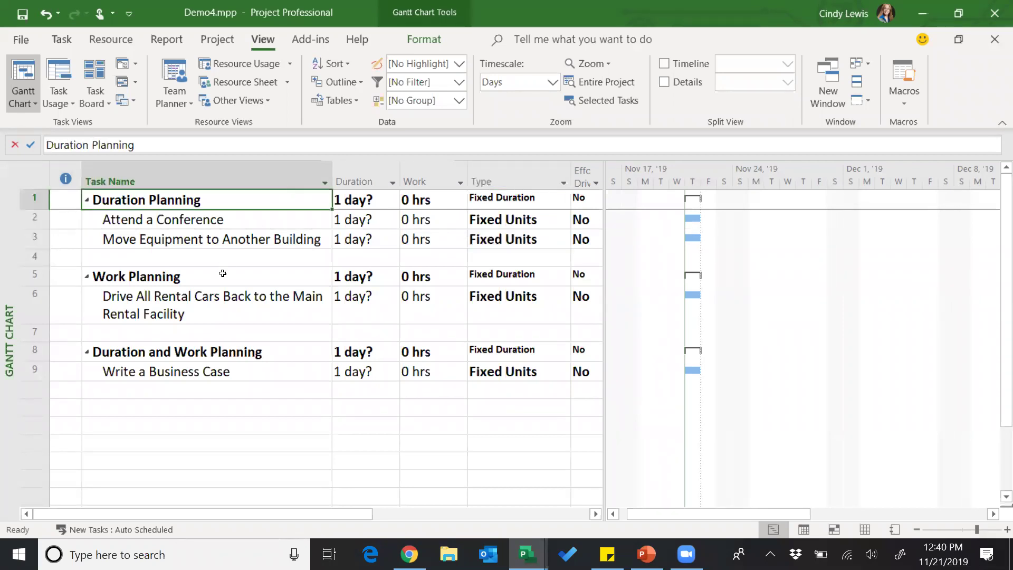
pyautogui.click(224, 283)
pyautogui.click(254, 355)
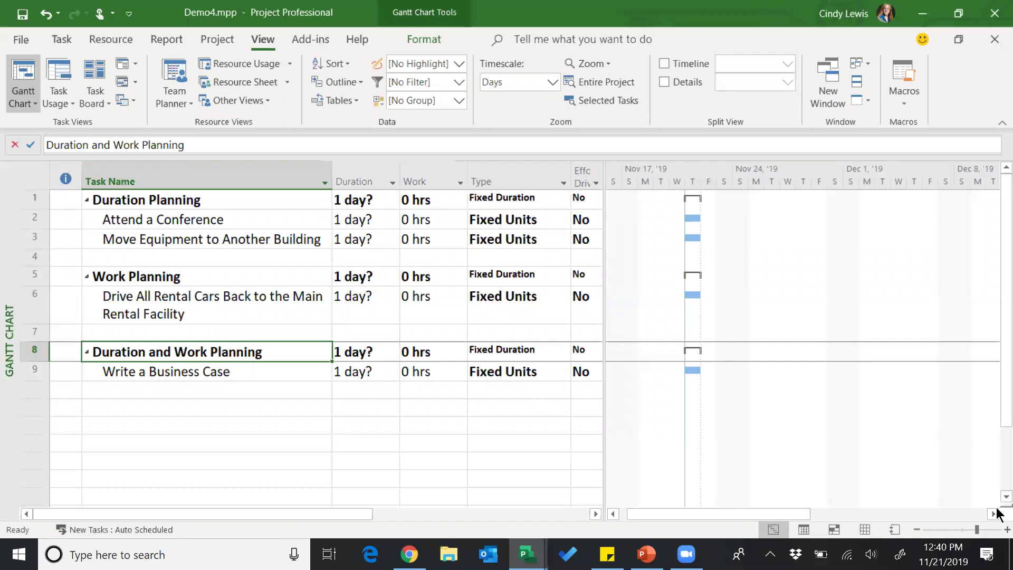
# Step: Split the window to show the Task Form below the Gantt Chart and enlarge the form pane slightly
pyautogui.moveTo(1001, 504); pyautogui.dragTo(917, 399)
pyautogui.click(140, 471)
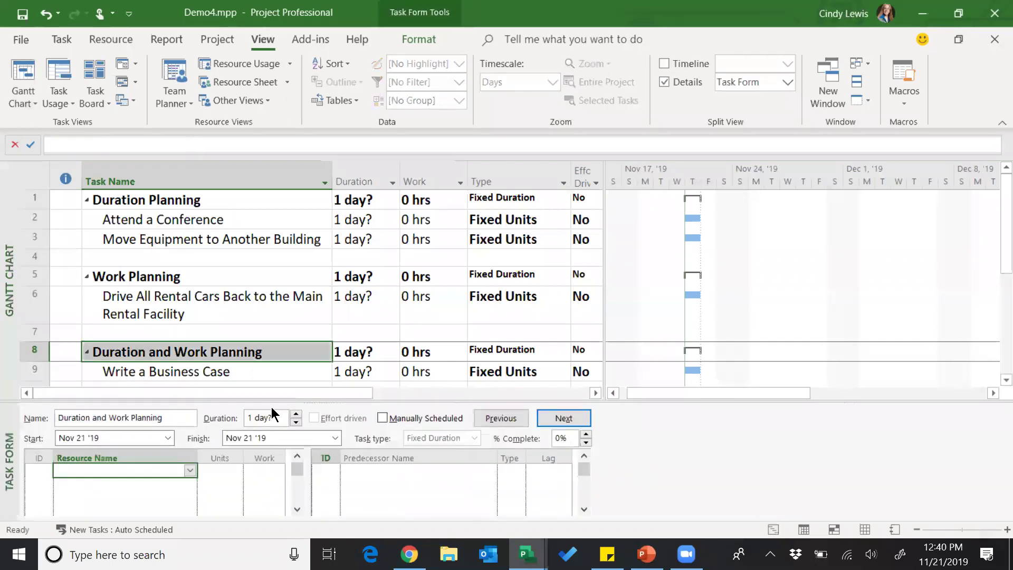
pyautogui.moveTo(279, 401); pyautogui.dragTo(279, 388)
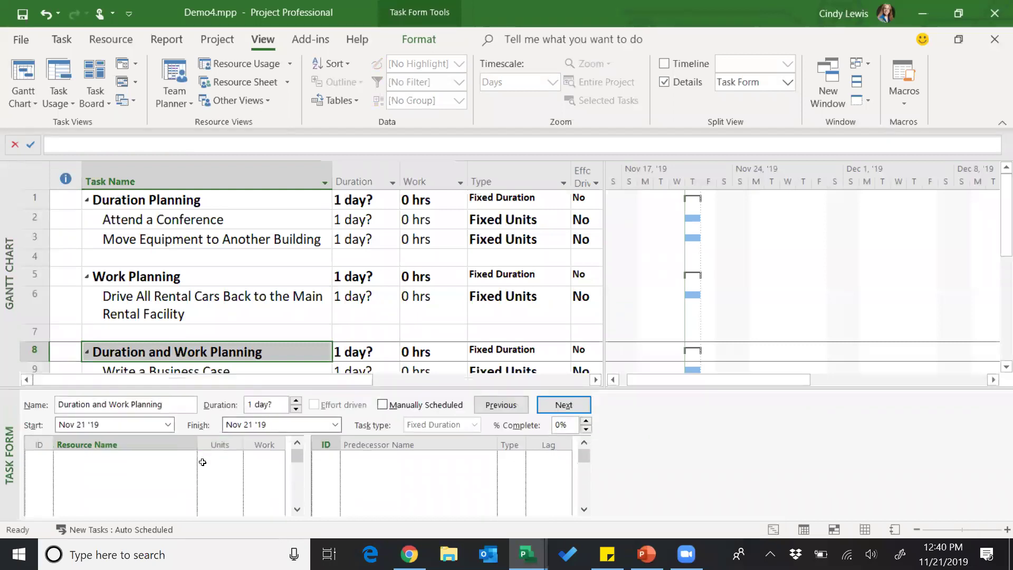
pyautogui.click(158, 459)
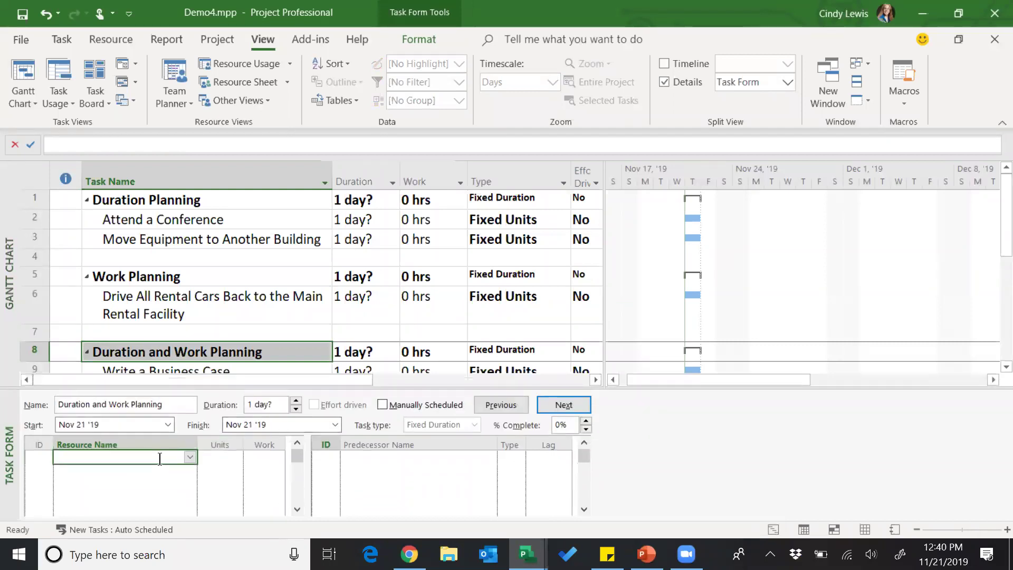
# Step: Set the duration of the Attend a Conference task to 5 days
pyautogui.click(233, 221)
pyautogui.click(237, 222)
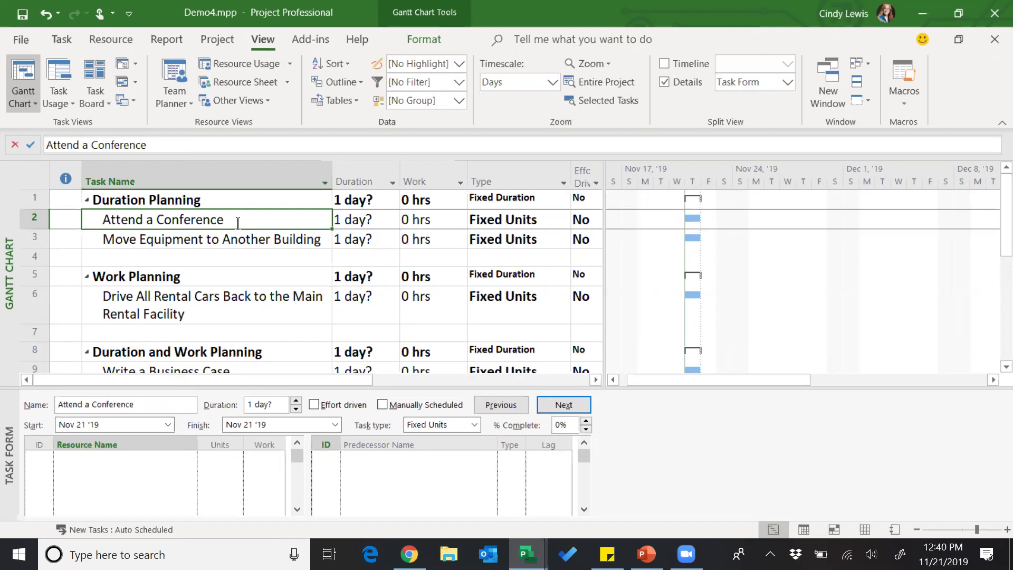
pyautogui.click(373, 220)
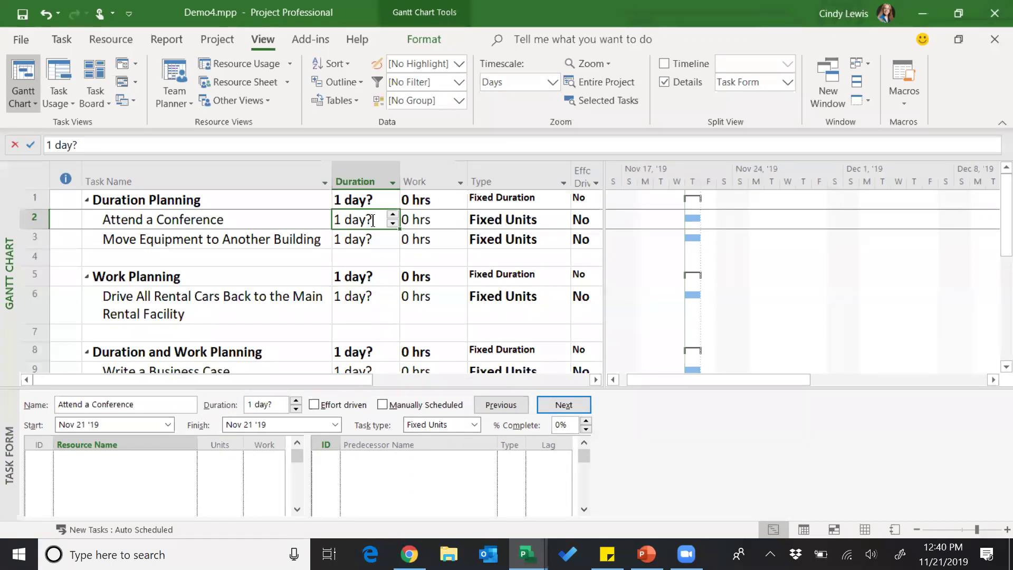
pyautogui.write('5')
pyautogui.press('Return')
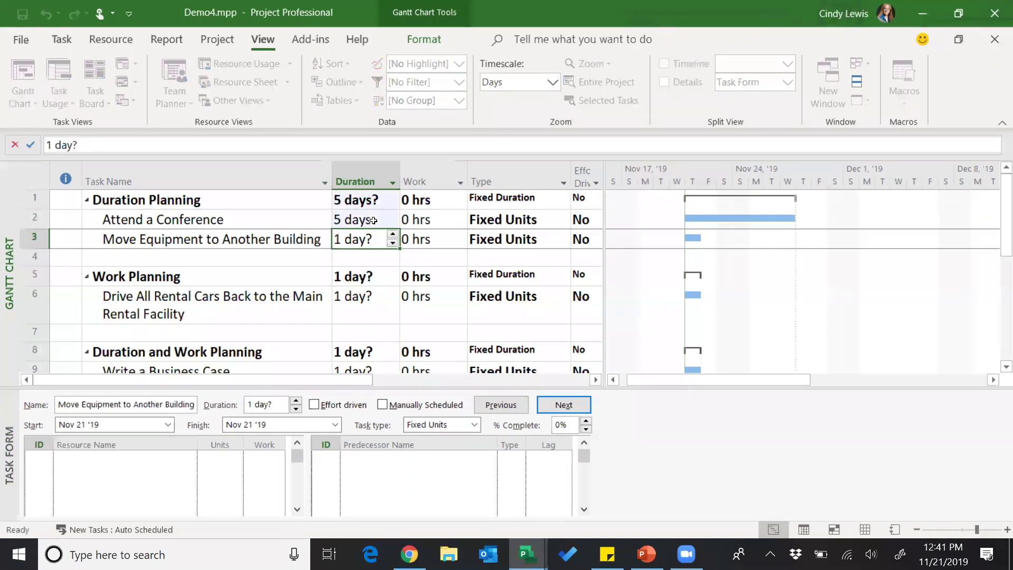
# Step: Assign the first listed resource to the Attend a Conference task in the Task Form
pyautogui.click(309, 218)
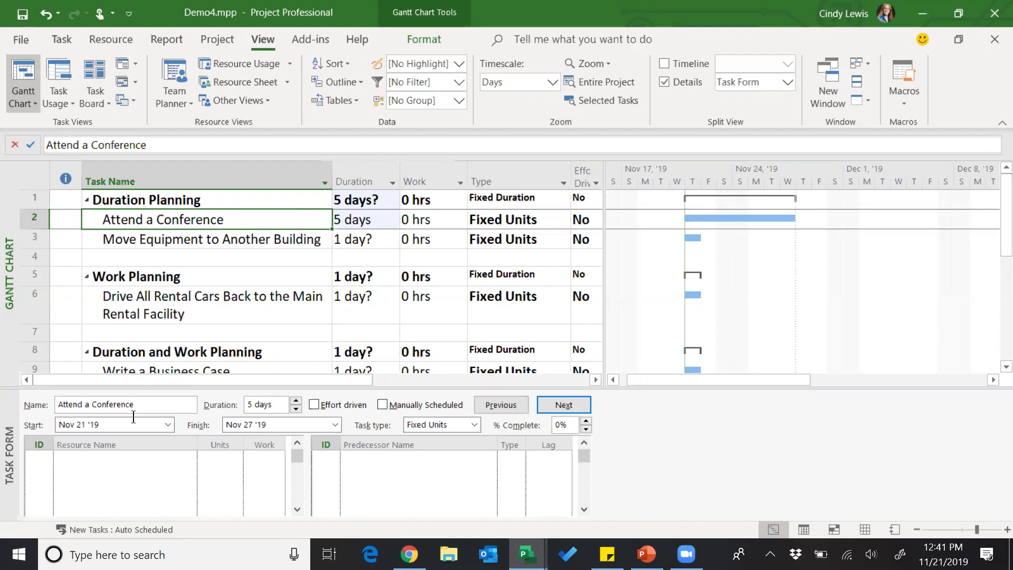
pyautogui.click(164, 459)
pyautogui.click(189, 457)
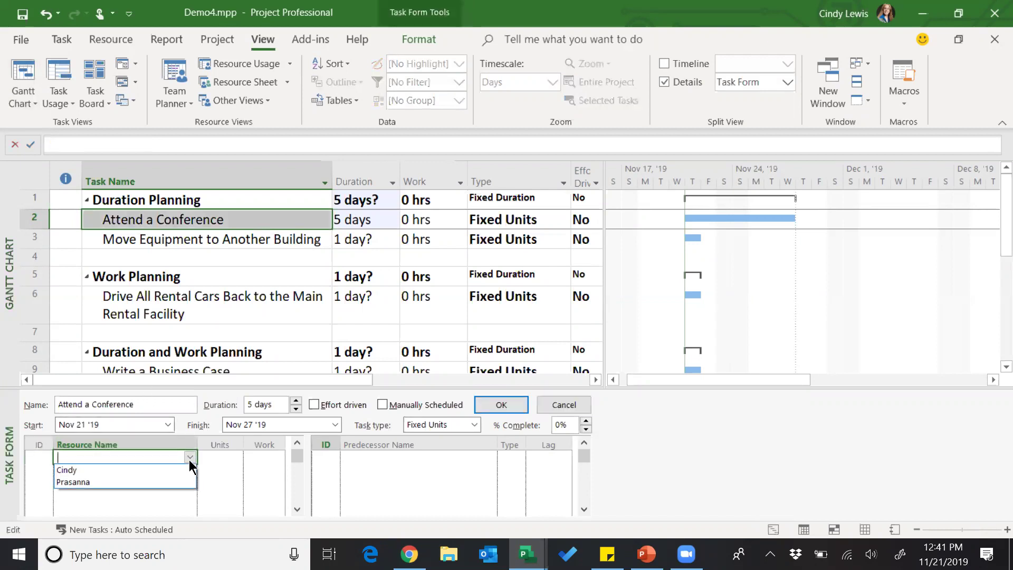
pyautogui.click(173, 467)
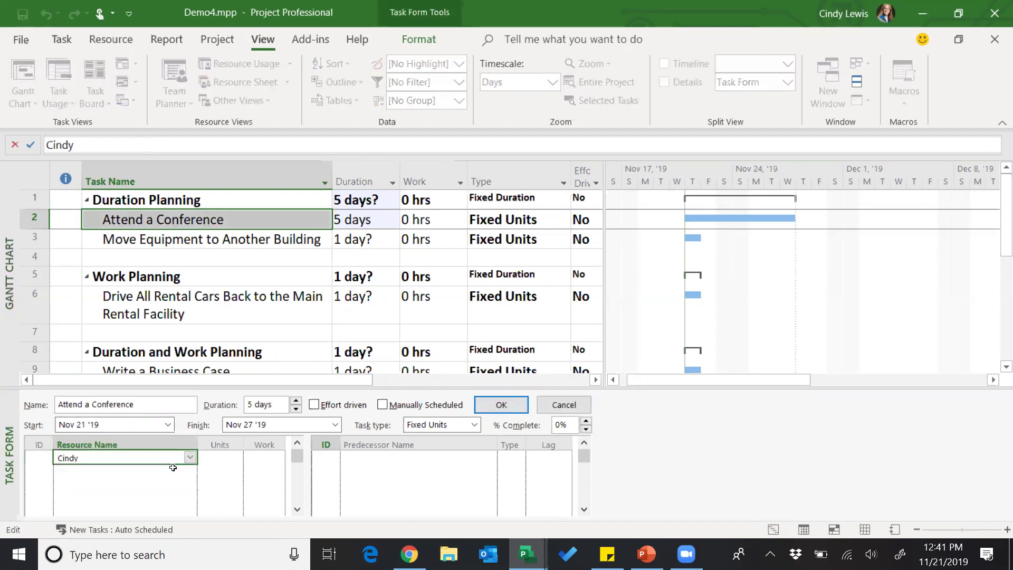
pyautogui.click(502, 406)
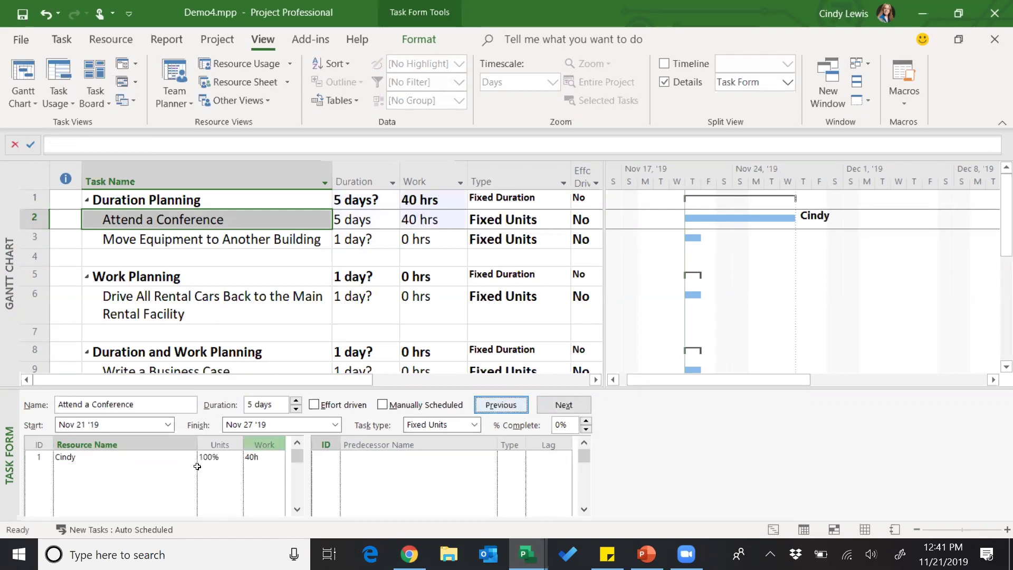
# Step: Add the second listed resource to the Attend a Conference task in the Task Form
pyautogui.click(105, 469)
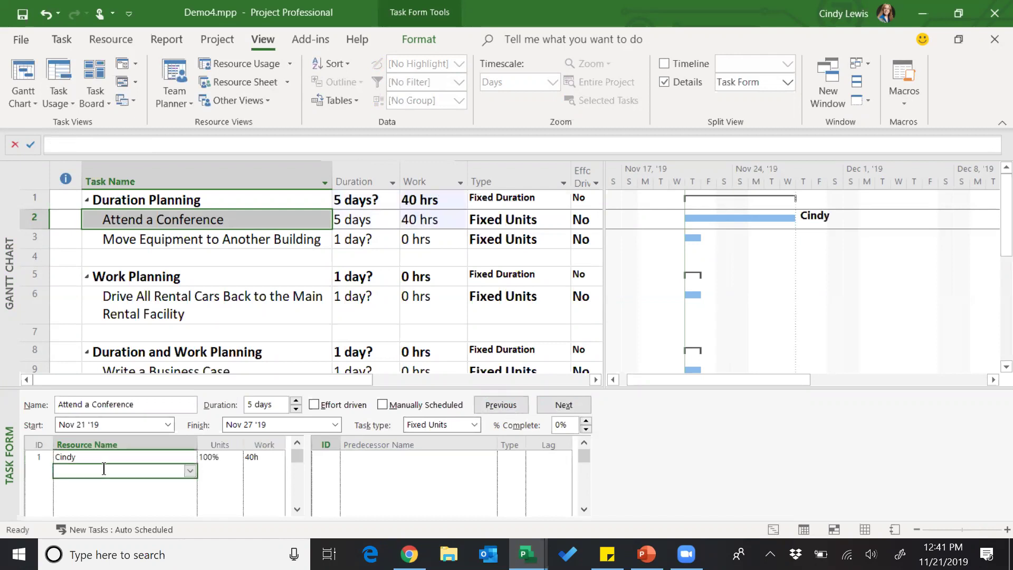
pyautogui.click(190, 471)
pyautogui.click(127, 494)
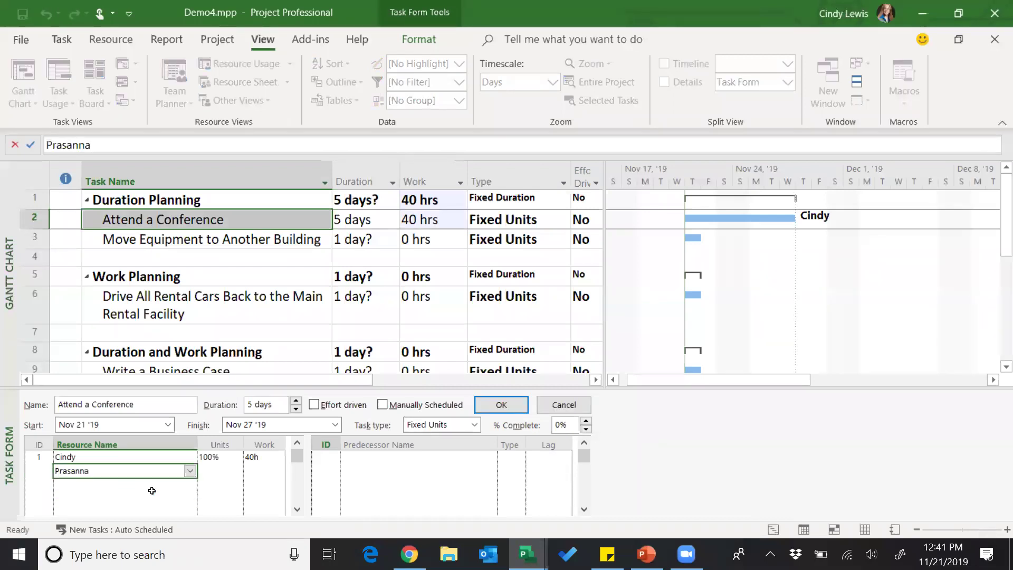
pyautogui.click(504, 414)
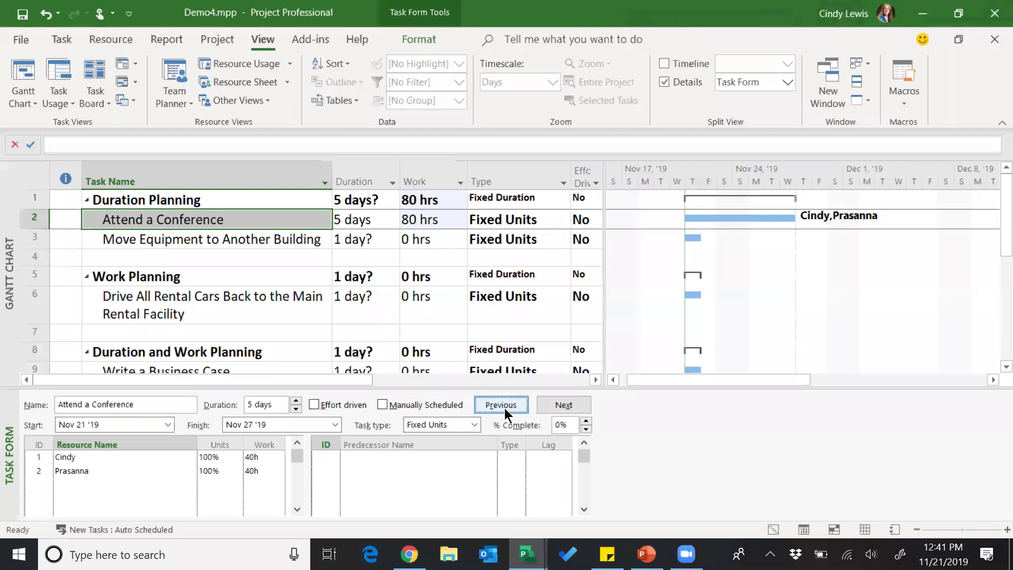
# Step: Set the duration of the Move Equipment to Another Building task to 10 days
pyautogui.click(378, 244)
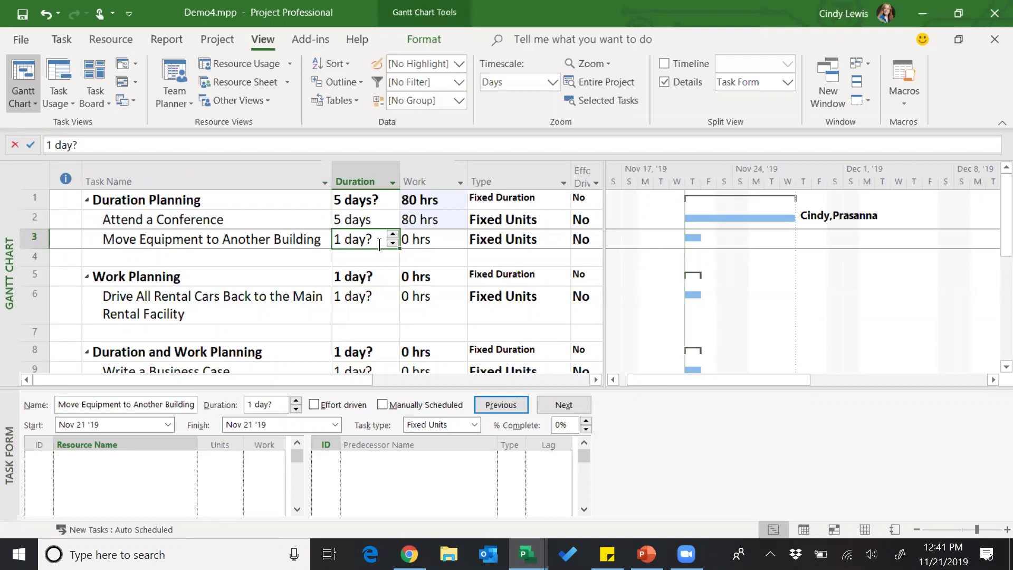
pyautogui.click(280, 241)
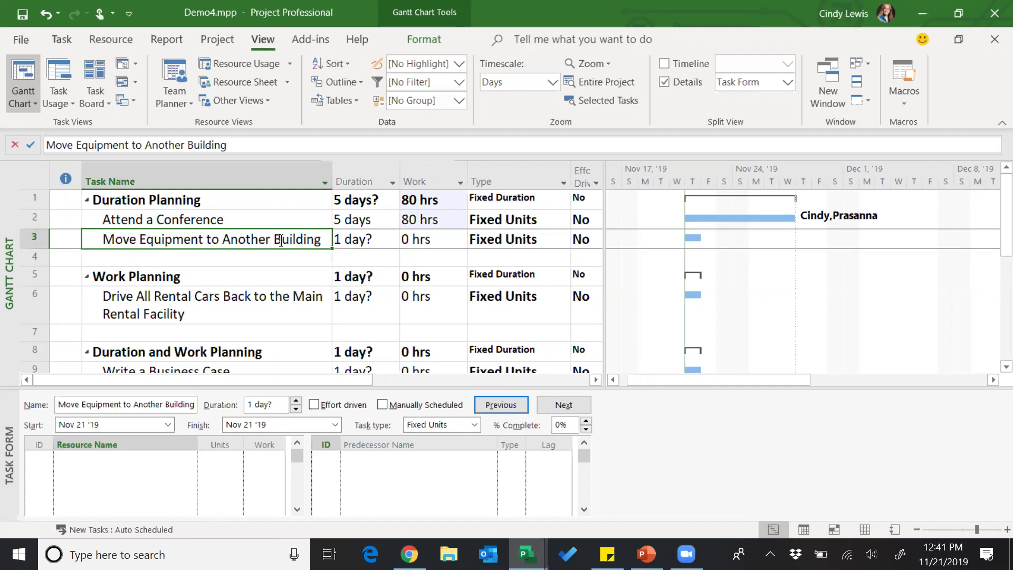
pyautogui.click(378, 237)
pyautogui.write('10')
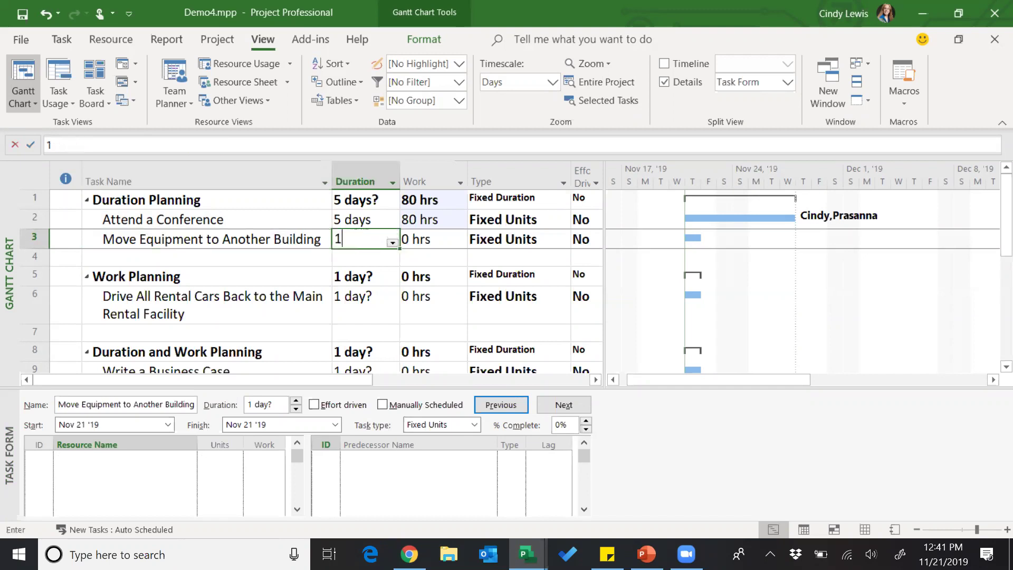
pyautogui.click(303, 240)
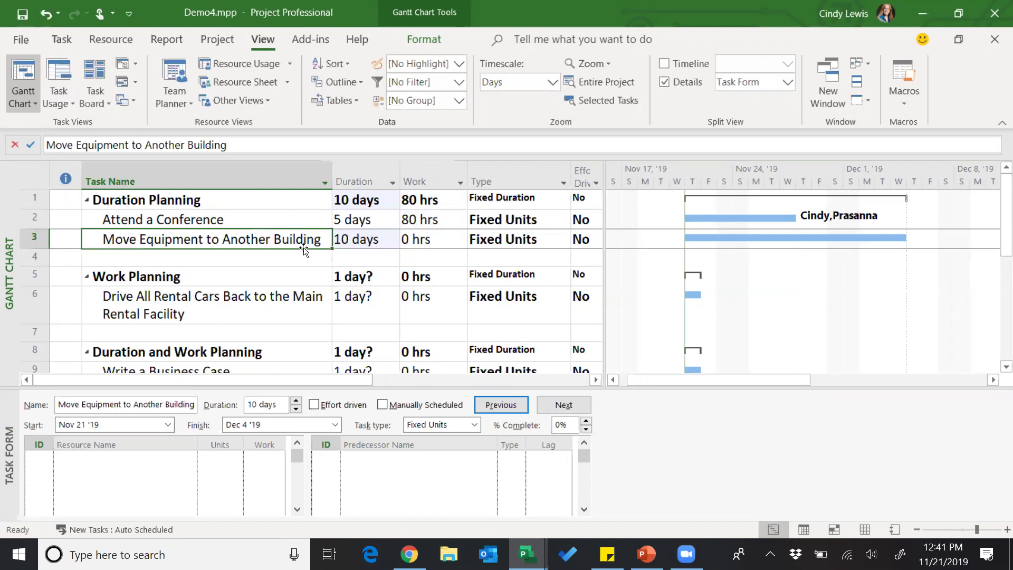
# Step: Make the Move Equipment to Another Building task effort driven, leaving its name as it is
pyautogui.click(314, 404)
pyautogui.click(502, 406)
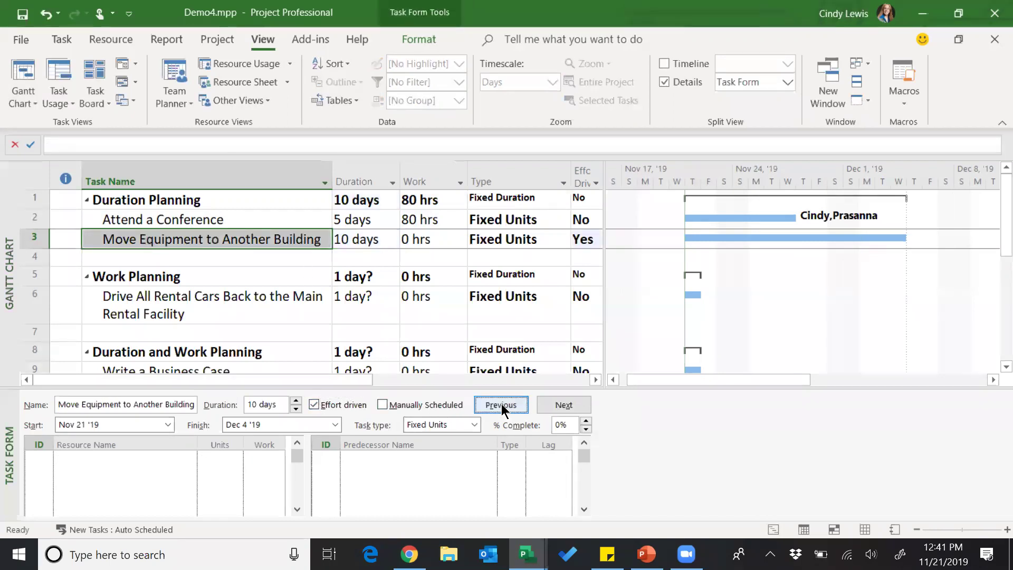
pyautogui.click(310, 238)
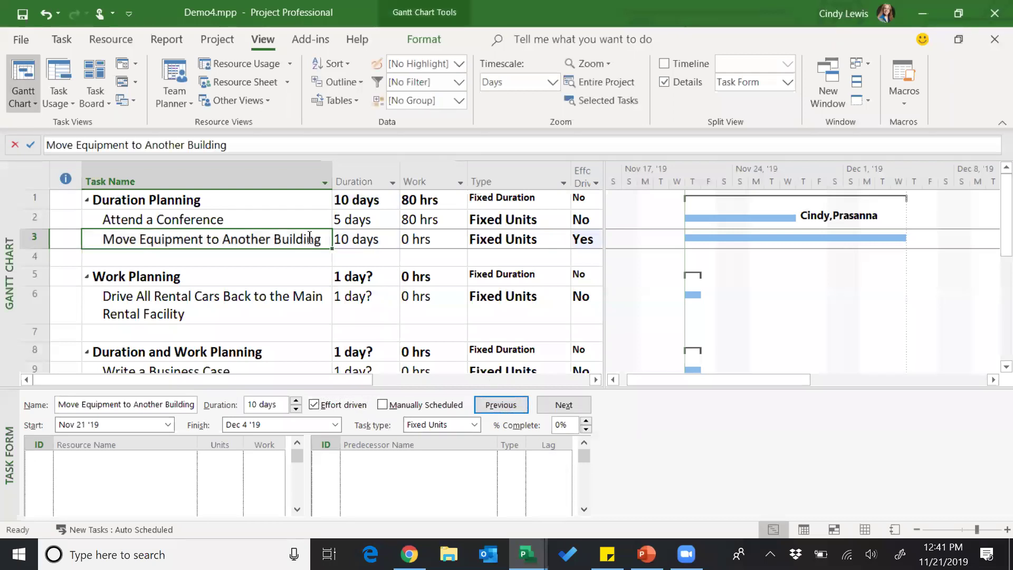
pyautogui.click(311, 239)
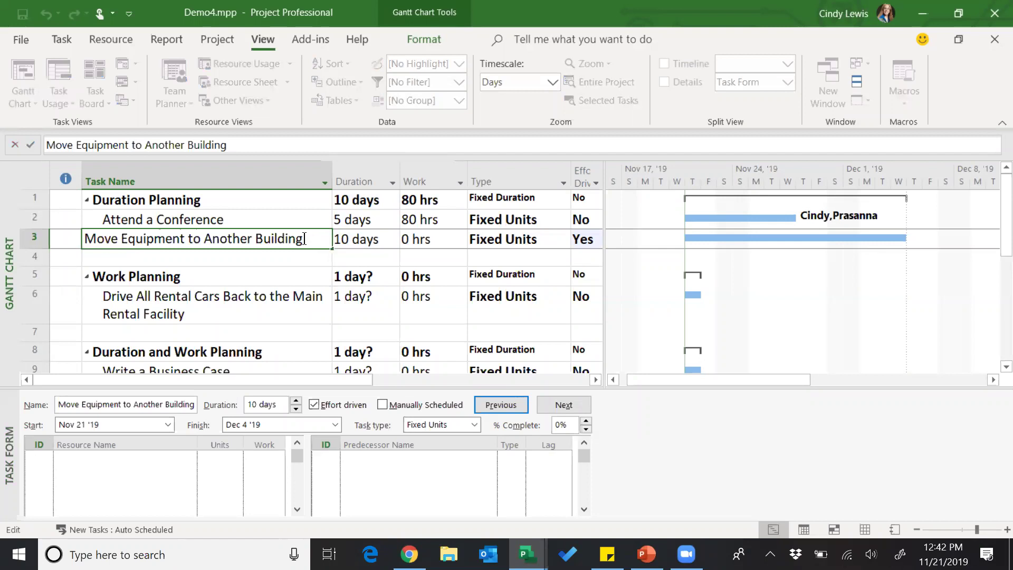
pyautogui.click(286, 242)
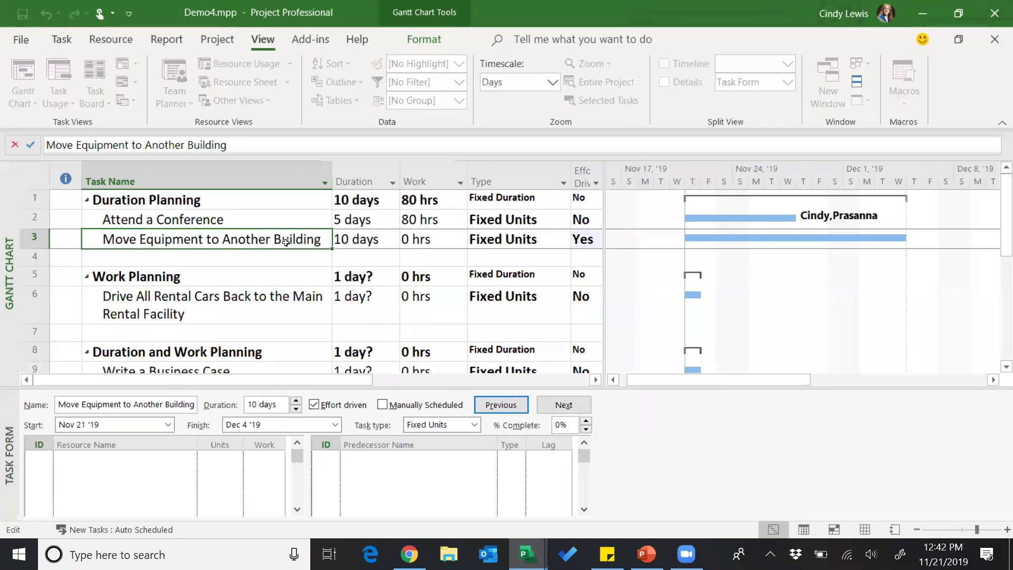
# Step: Assign the first listed resource to the effort-driven Move Equipment to Another Building task
pyautogui.click(172, 458)
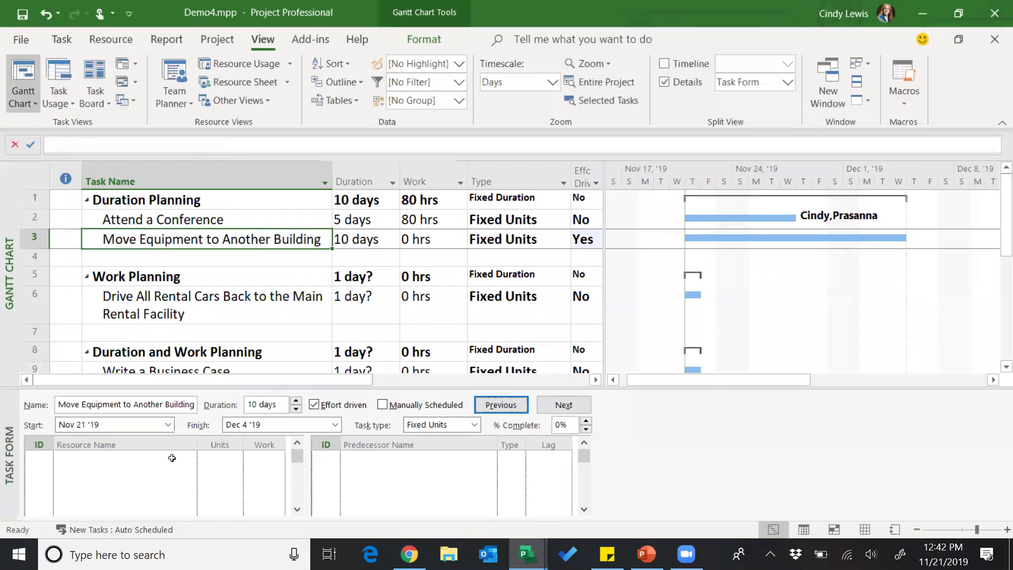
pyautogui.click(188, 457)
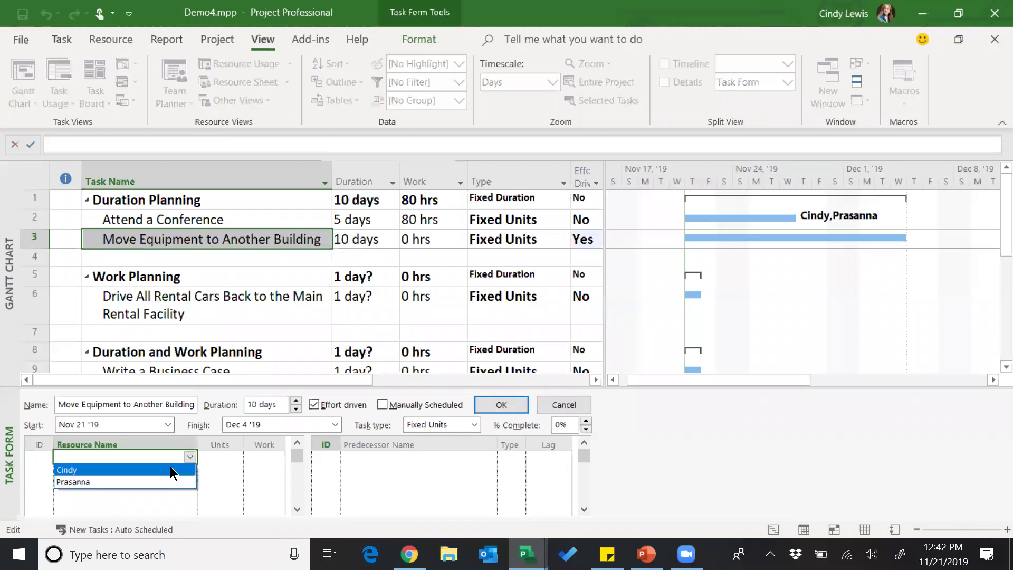
pyautogui.click(172, 470)
pyautogui.click(492, 407)
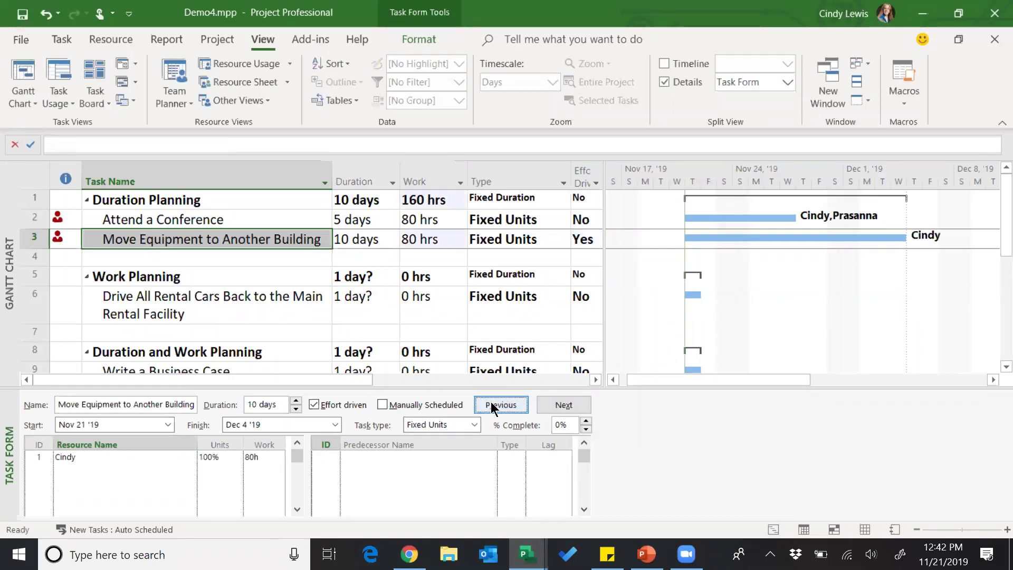
# Step: Add the second listed resource to the Move Equipment to Another Building task and review the Duration Planning tasks
pyautogui.click(156, 471)
pyautogui.click(188, 472)
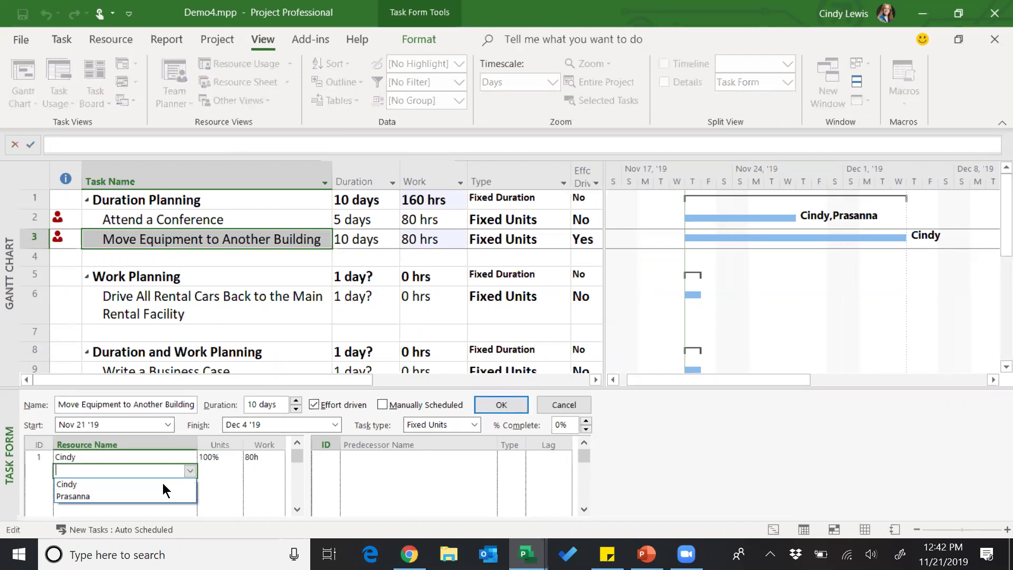
pyautogui.click(152, 496)
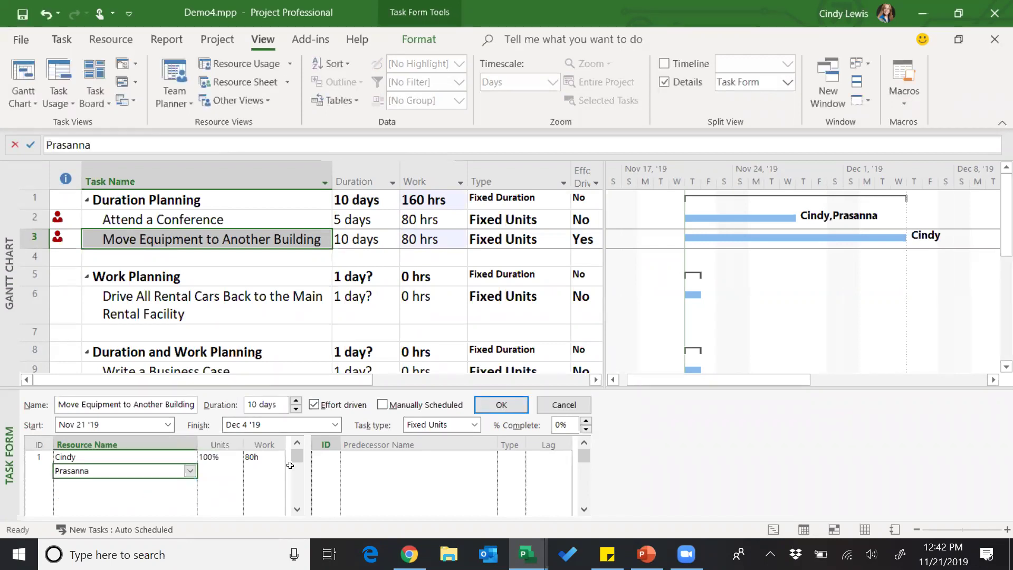
pyautogui.click(502, 405)
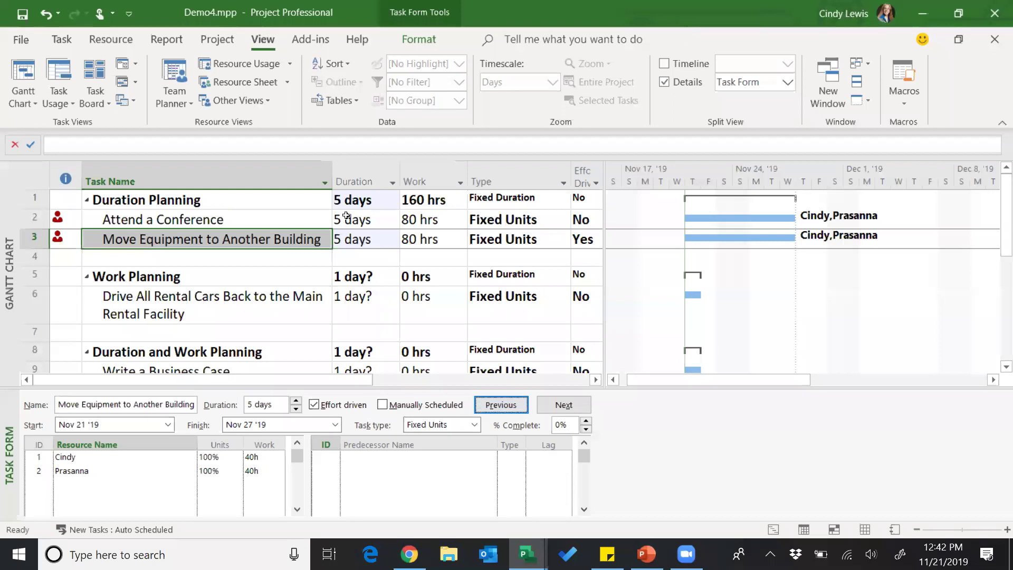
pyautogui.moveTo(272, 199); pyautogui.dragTo(278, 239)
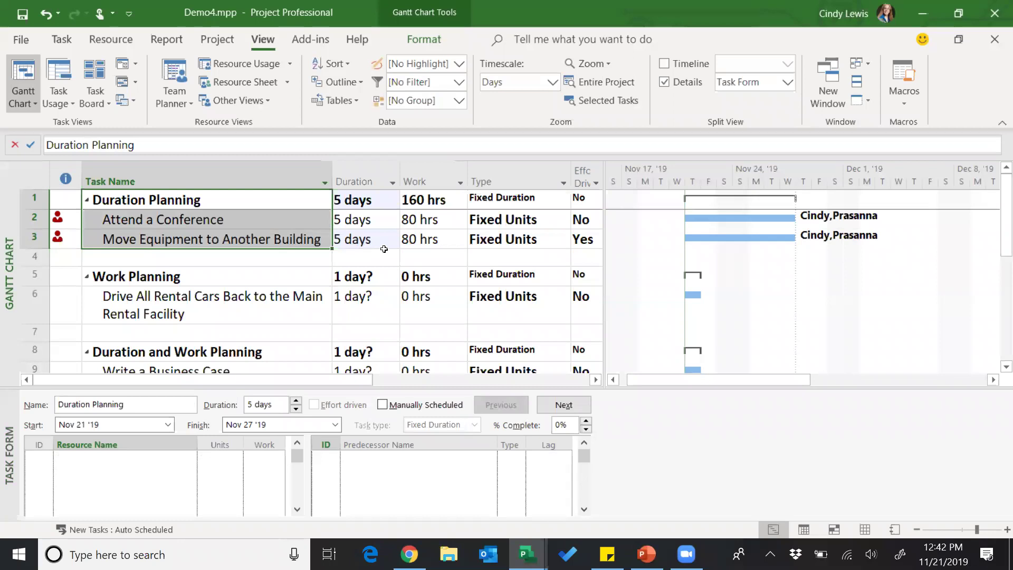
# Step: Set the work of the Drive All Rental Cars Back to the Main Rental Facility task to 40 hours
pyautogui.click(250, 278)
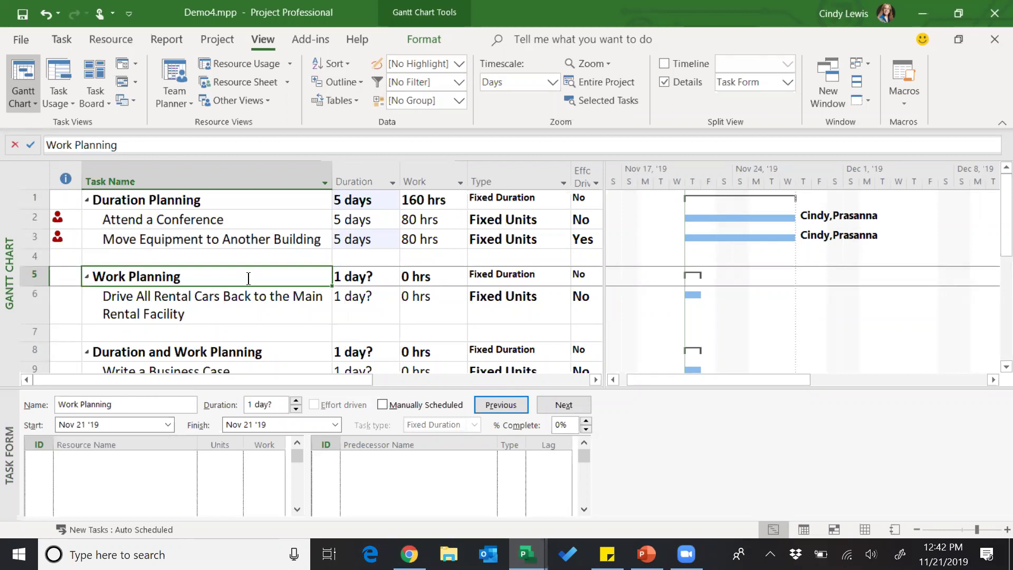
pyautogui.click(432, 177)
pyautogui.click(431, 302)
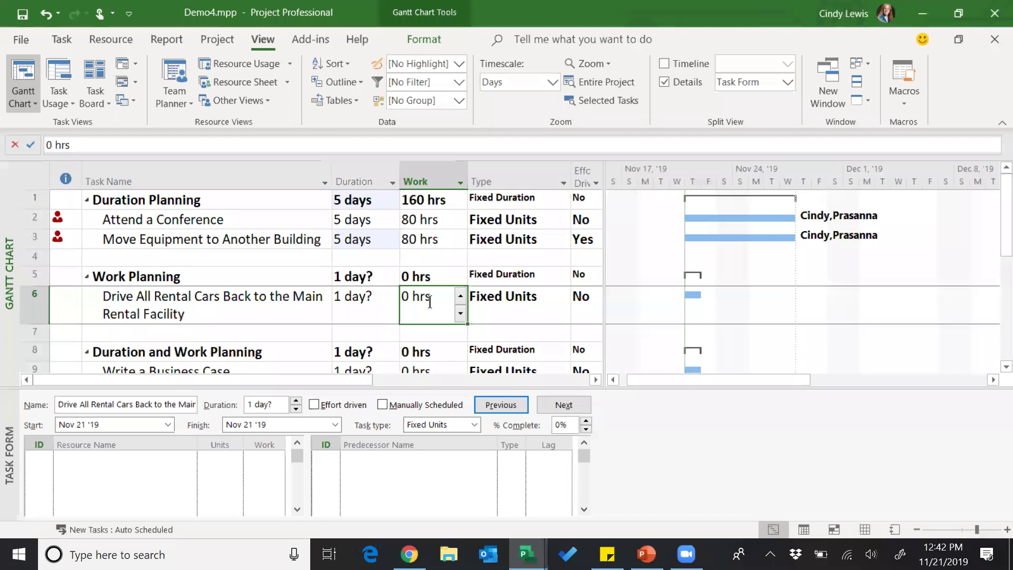
pyautogui.write('40')
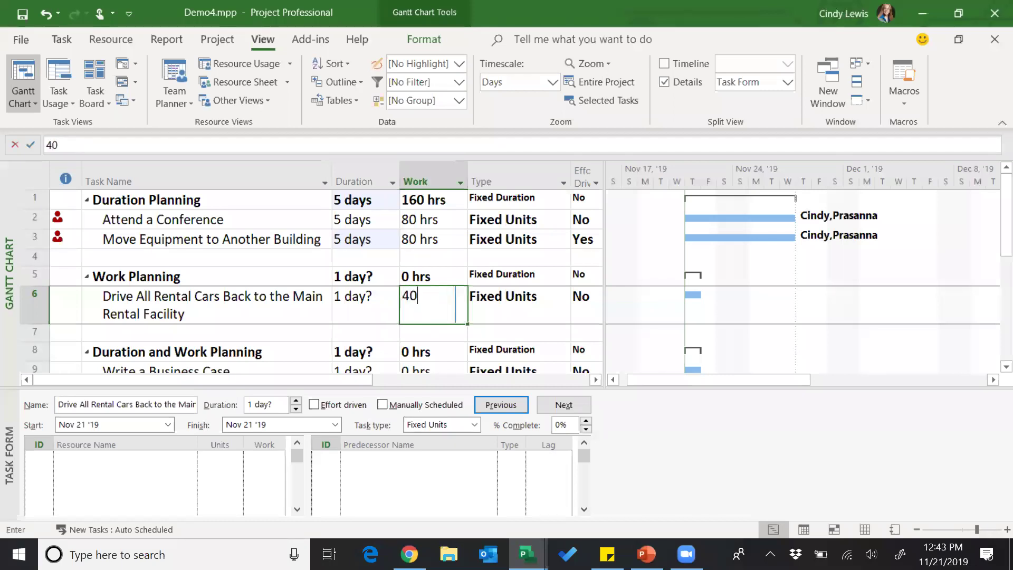
pyautogui.press('Return')
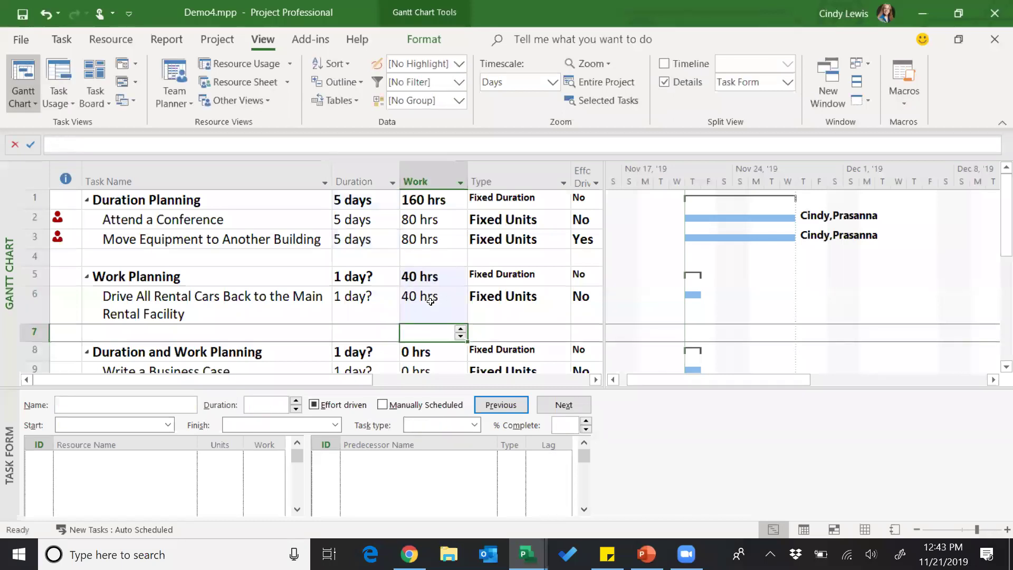
# Step: Make the Drive All Rental Cars Back to the Main Rental Facility task effort driven
pyautogui.click(292, 298)
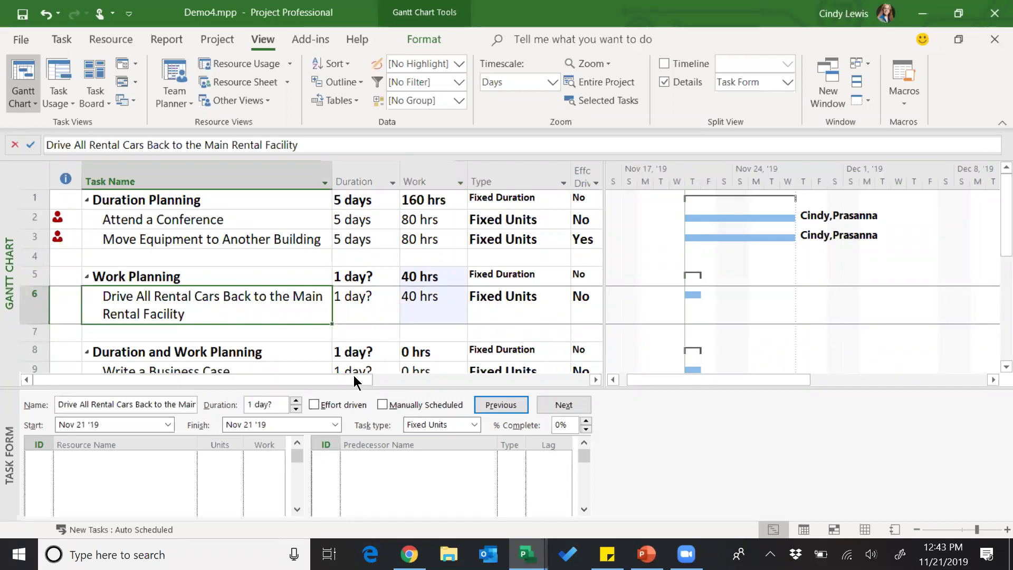
pyautogui.click(315, 405)
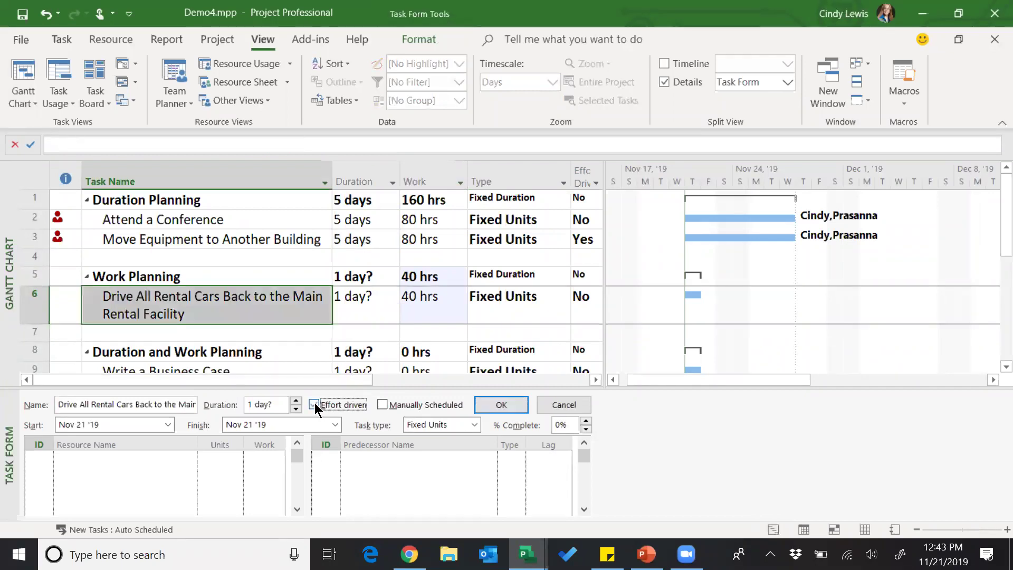
pyautogui.click(501, 406)
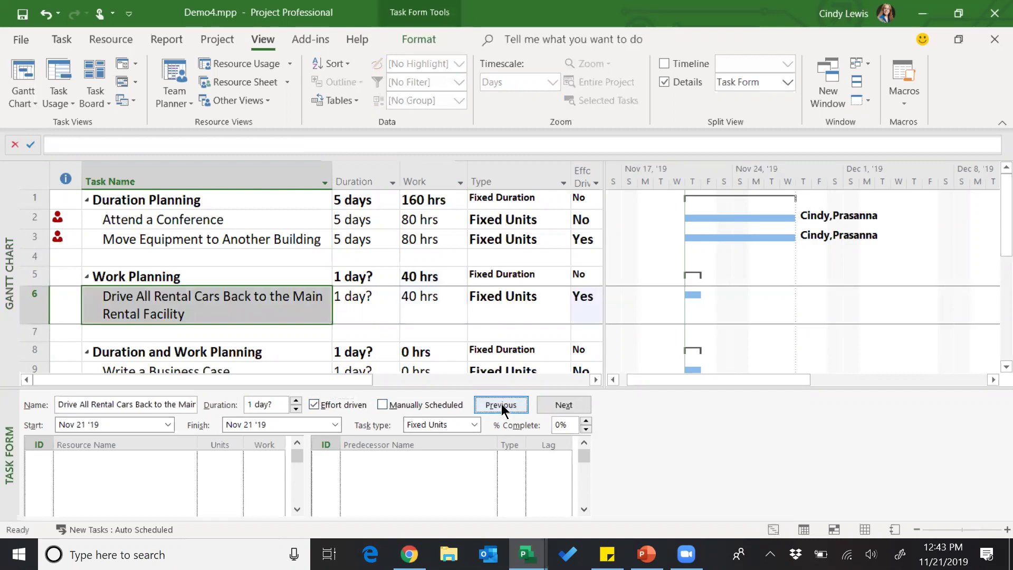
# Step: Assign the first listed resource to the Drive All Rental Cars Back to the Main Rental Facility task
pyautogui.click(179, 458)
pyautogui.click(189, 457)
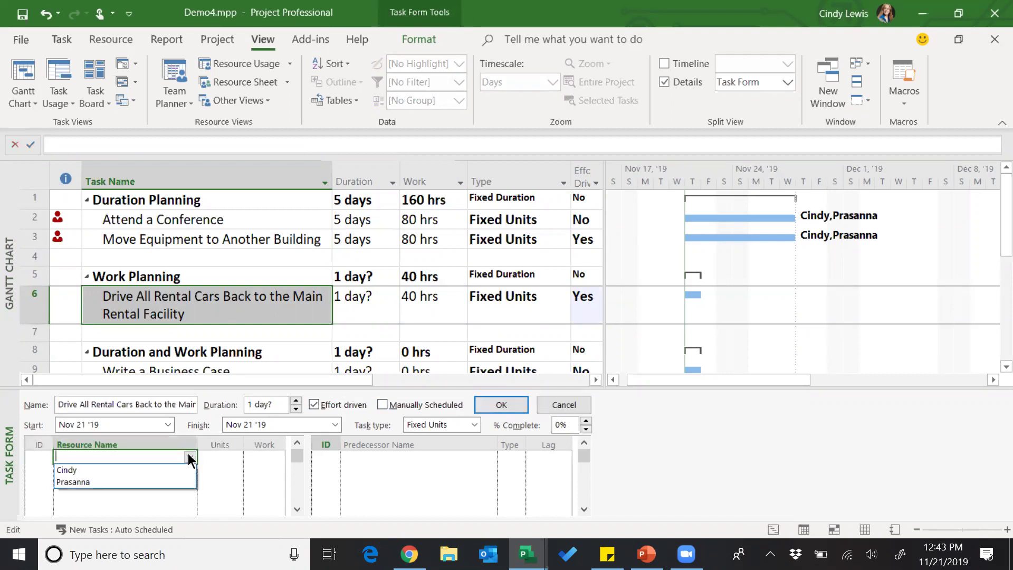
pyautogui.click(177, 470)
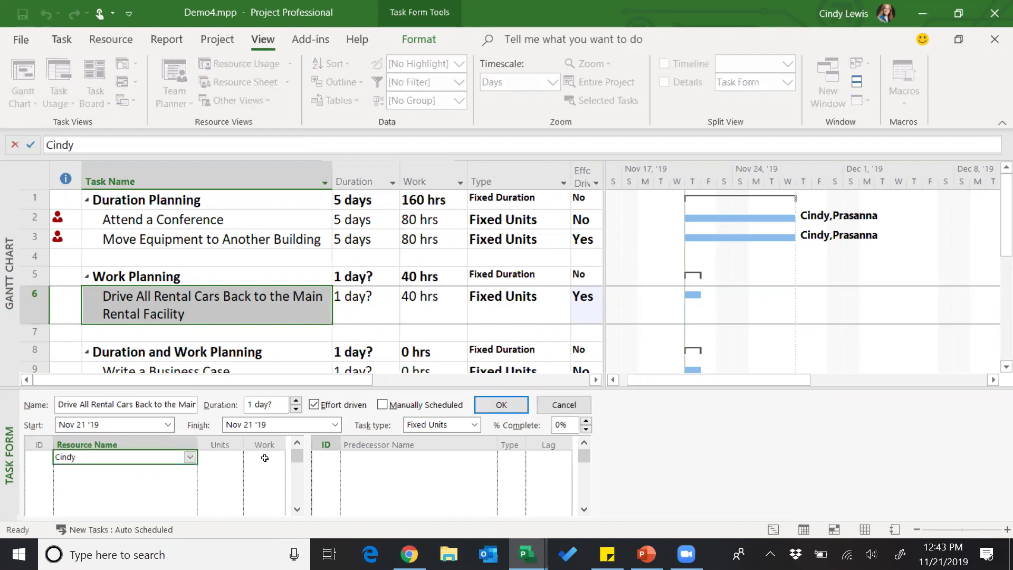
pyautogui.click(500, 405)
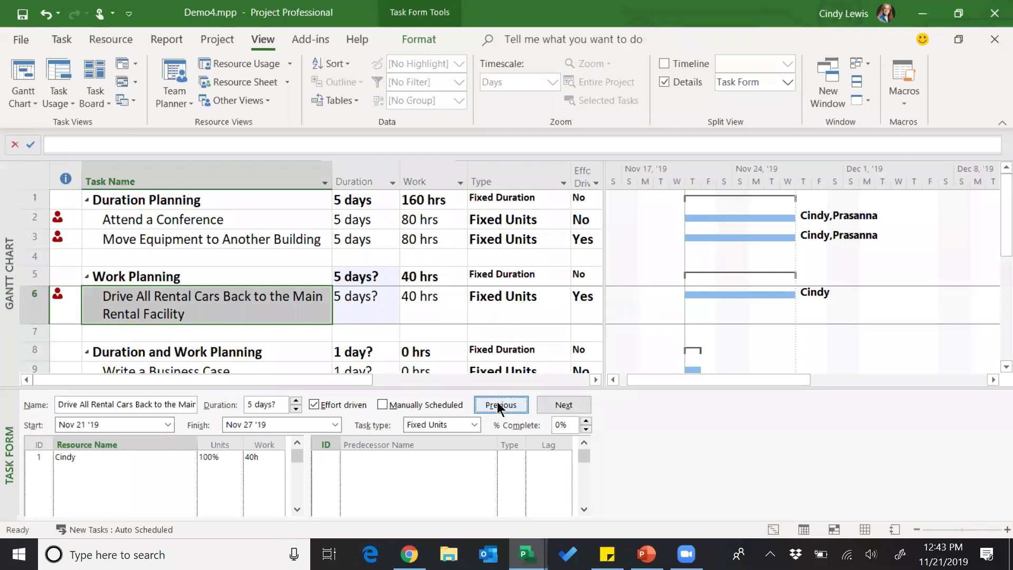
# Step: Add the second listed resource to the Drive All Rental Cars Back to the Main Rental Facility task
pyautogui.click(79, 469)
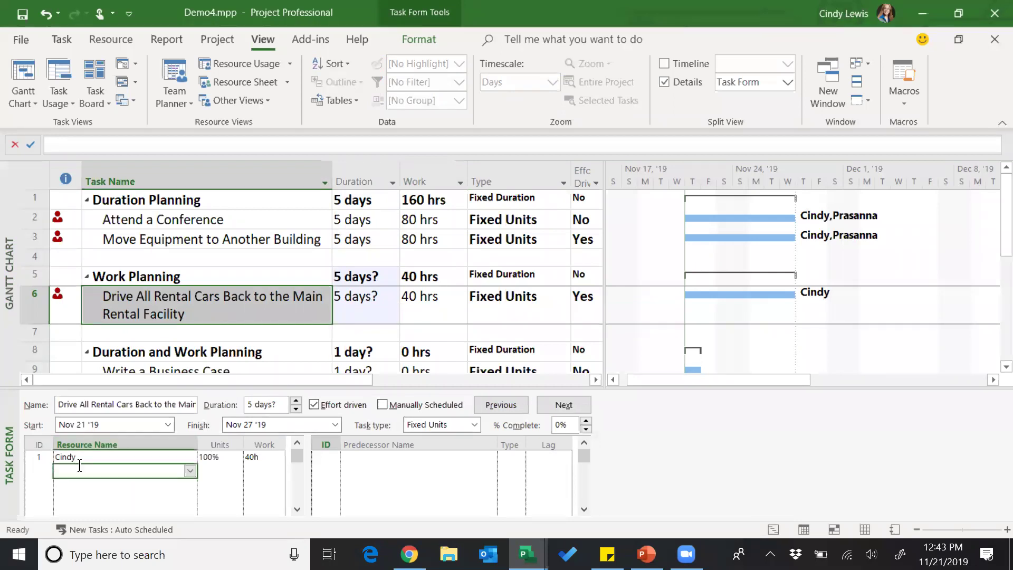
pyautogui.click(190, 471)
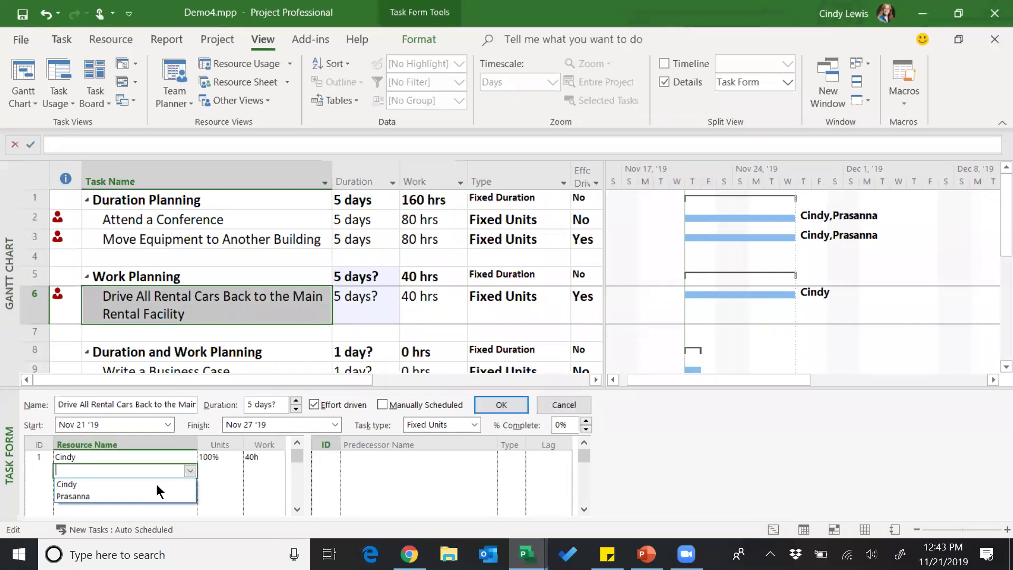
pyautogui.click(138, 496)
pyautogui.click(493, 405)
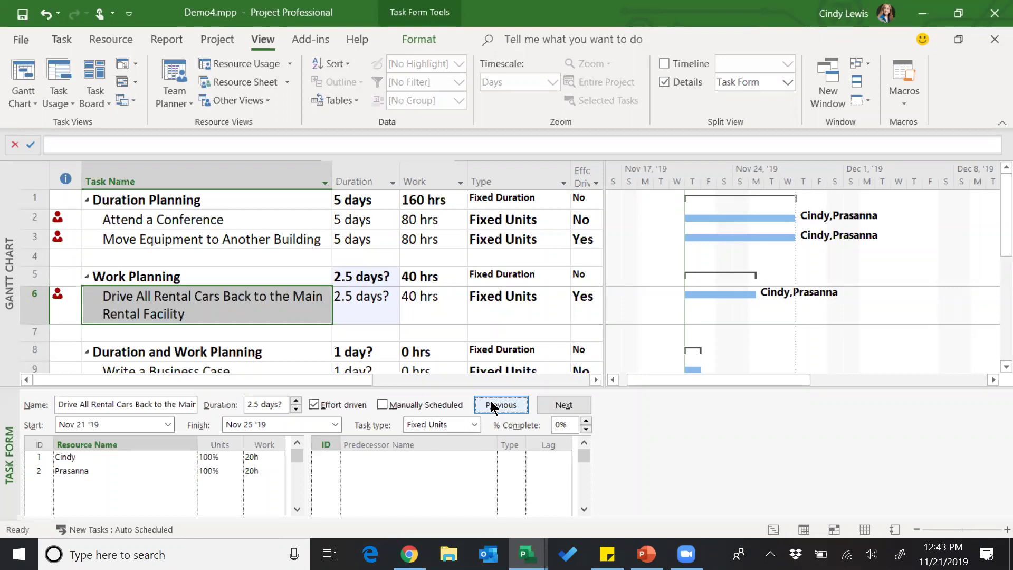
# Step: Remove the Estimated setting from the duration of the Drive All Rental Cars Back to the Main Rental Facility task
pyautogui.doubleClick(385, 309)
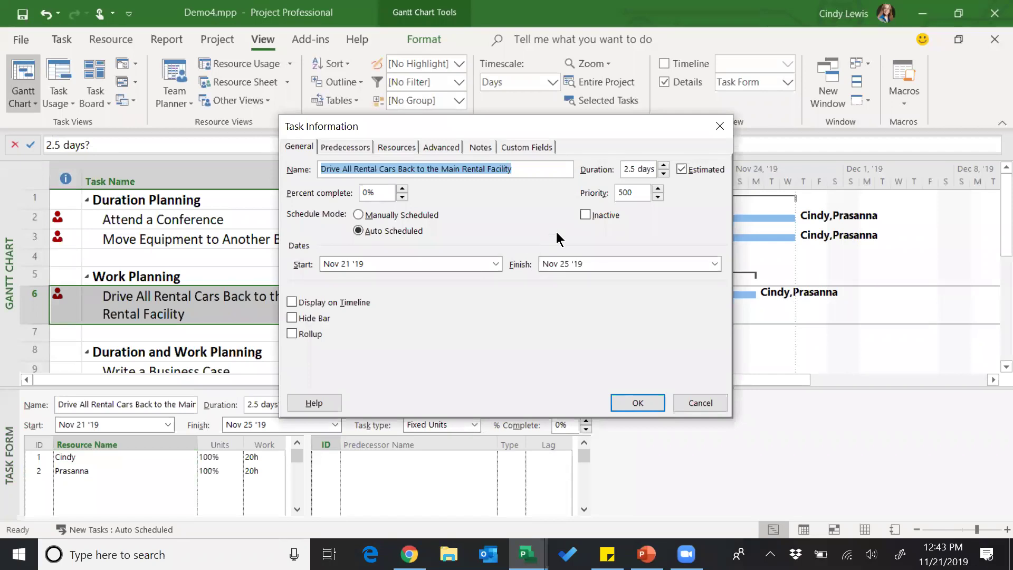
pyautogui.click(683, 169)
pyautogui.click(628, 402)
pyautogui.click(277, 307)
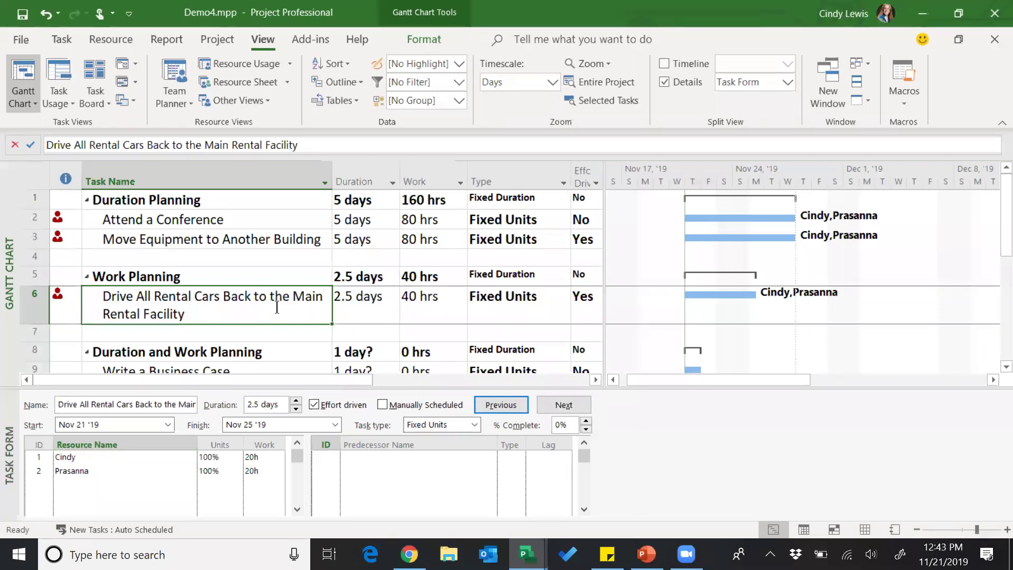
# Step: Set the duration of the Write a Business Case task to 5 days
pyautogui.click(1000, 369)
pyautogui.click(1000, 369)
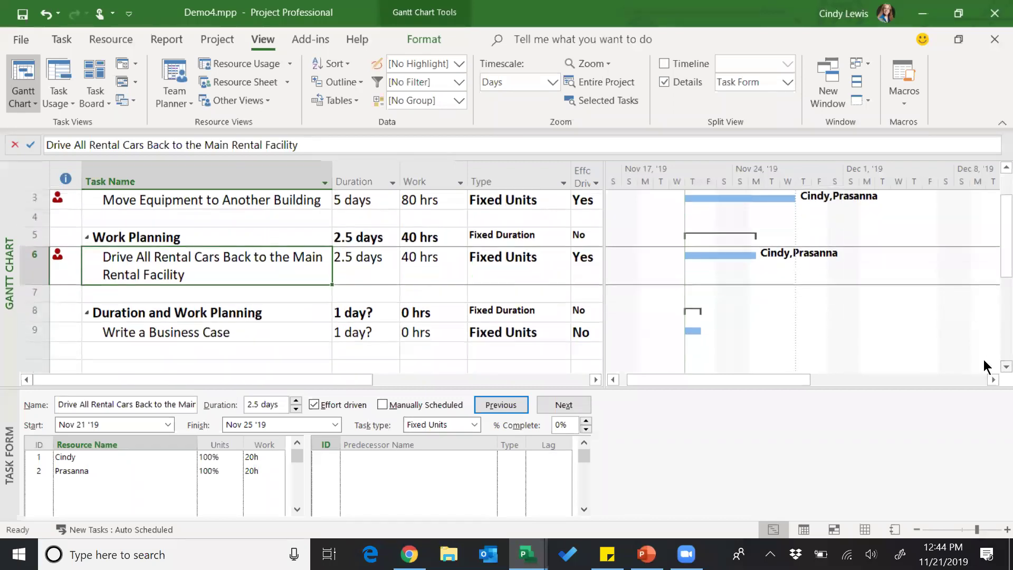
pyautogui.click(280, 332)
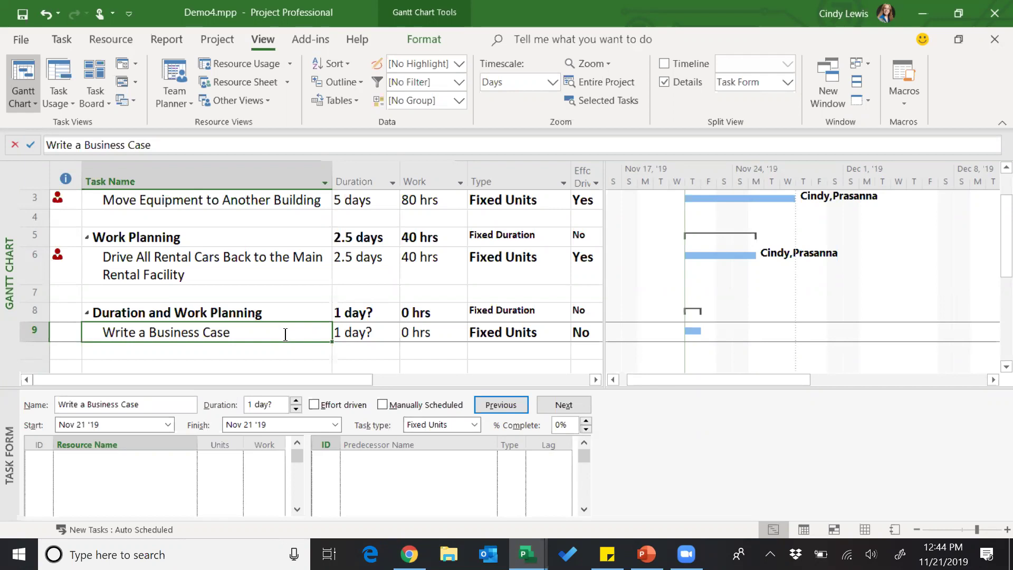
pyautogui.click(384, 335)
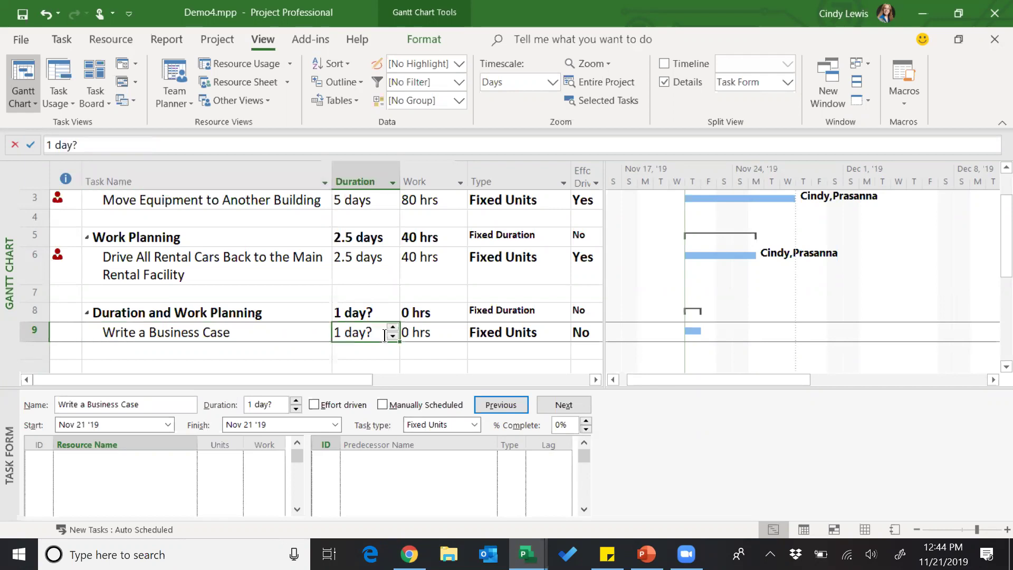
pyautogui.write('5')
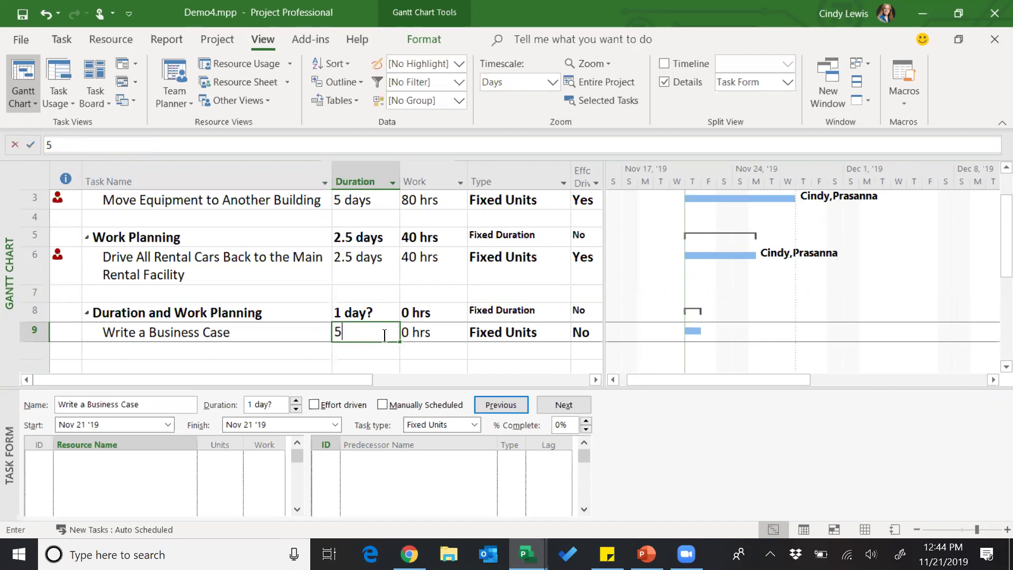
# Step: Change the task type of Write a Business Case to Fixed Duration
pyautogui.click(529, 336)
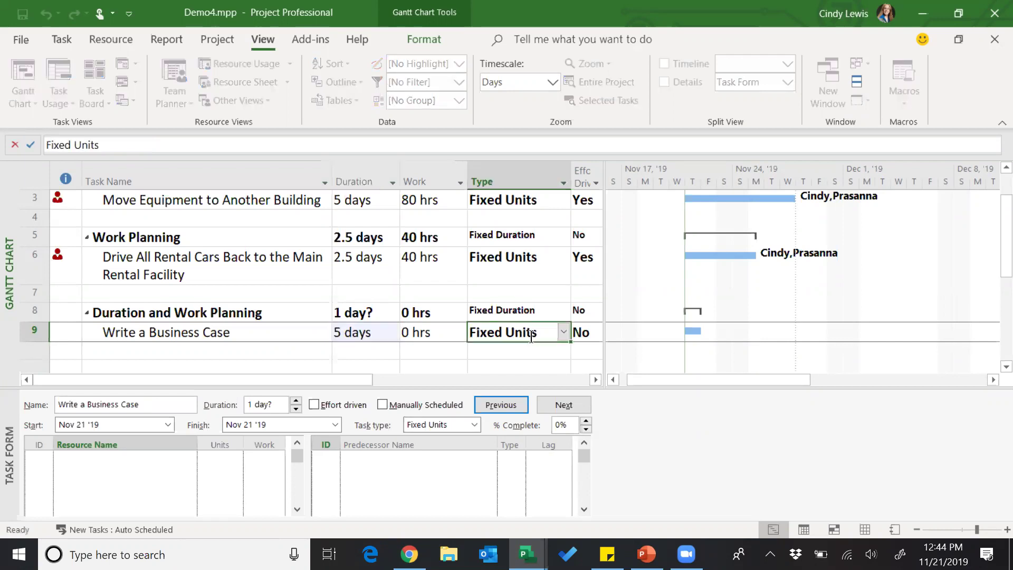
pyautogui.click(563, 333)
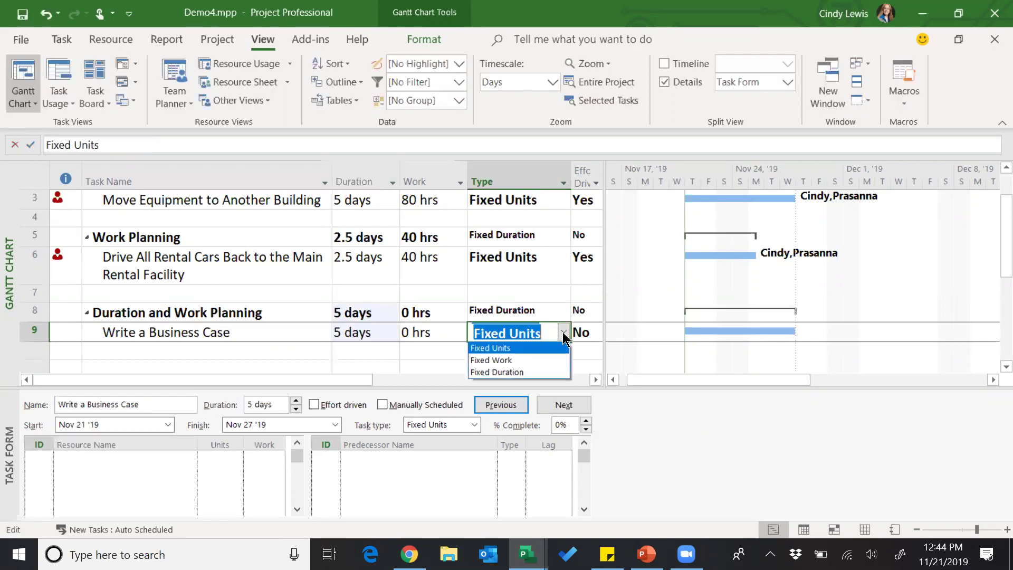
pyautogui.click(525, 372)
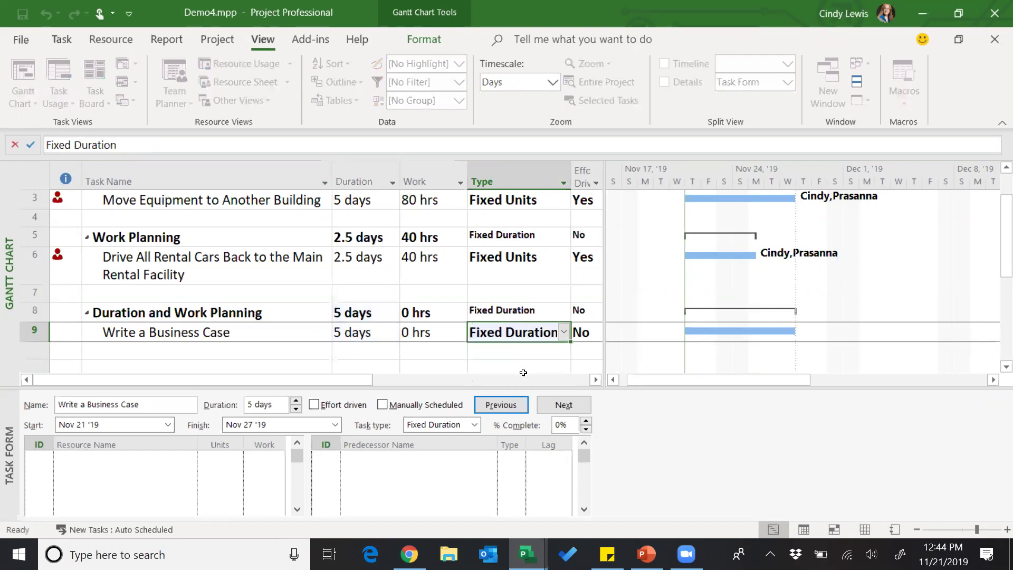
# Step: Set the work of the Write a Business Case task to 8 hours
pyautogui.click(451, 333)
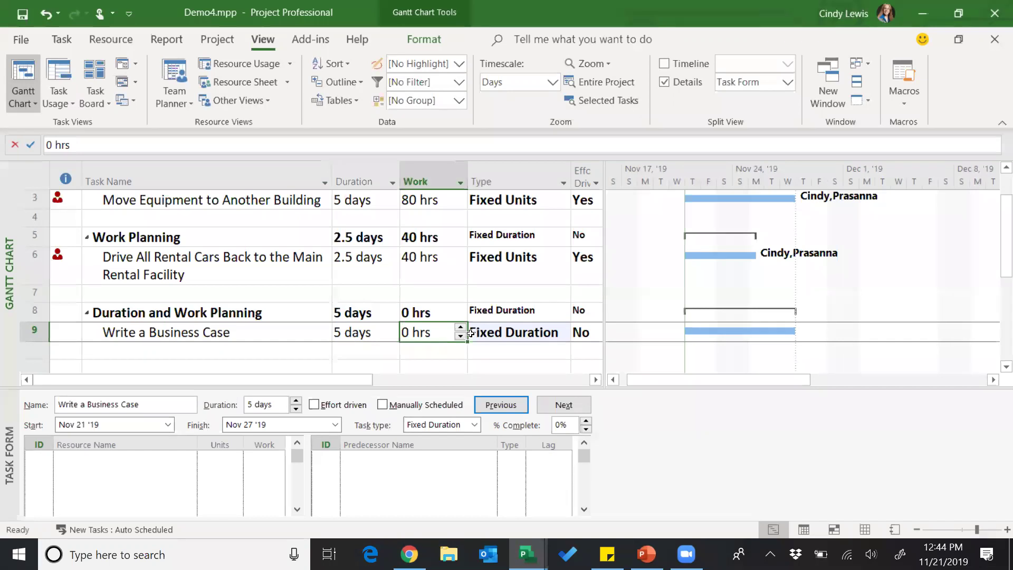
pyautogui.write('8')
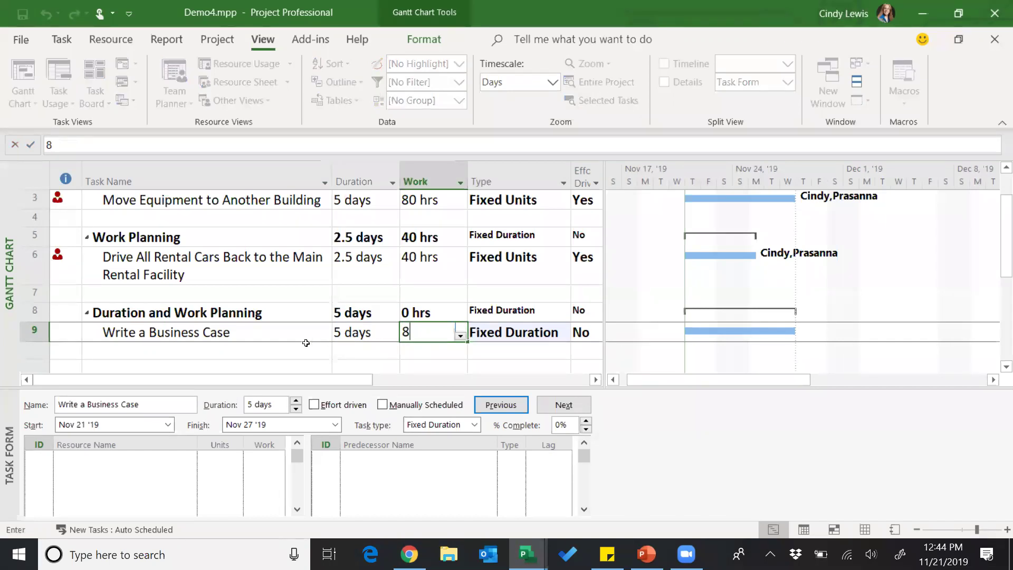
pyautogui.click(303, 333)
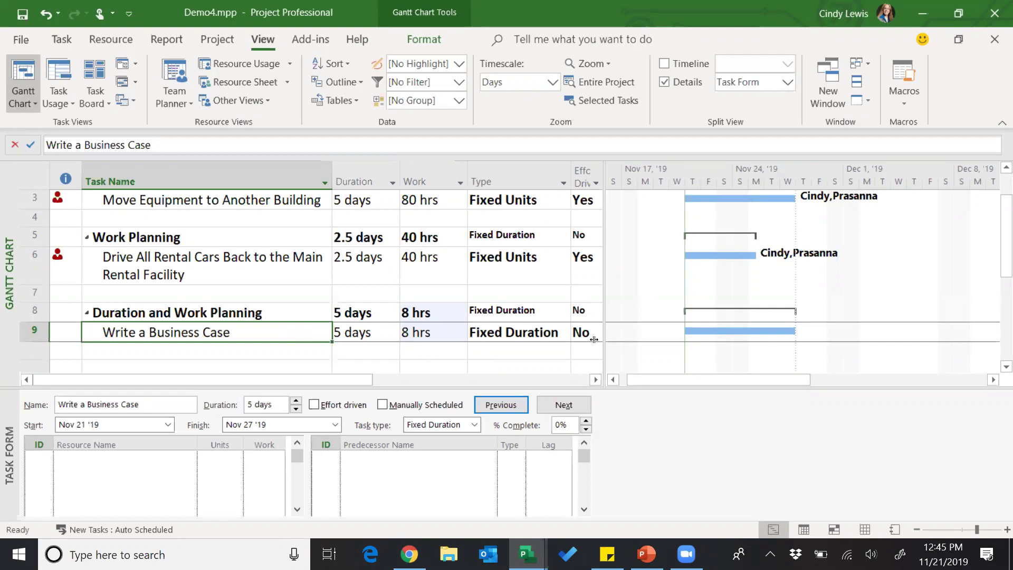
# Step: Assign the first listed resource to the Write a Business Case task
pyautogui.click(163, 456)
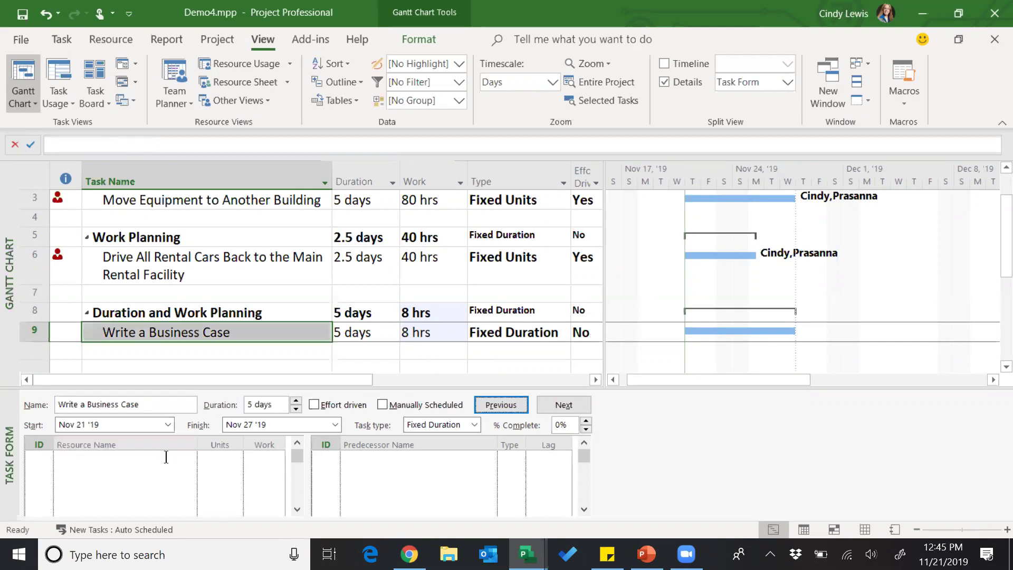
pyautogui.click(188, 457)
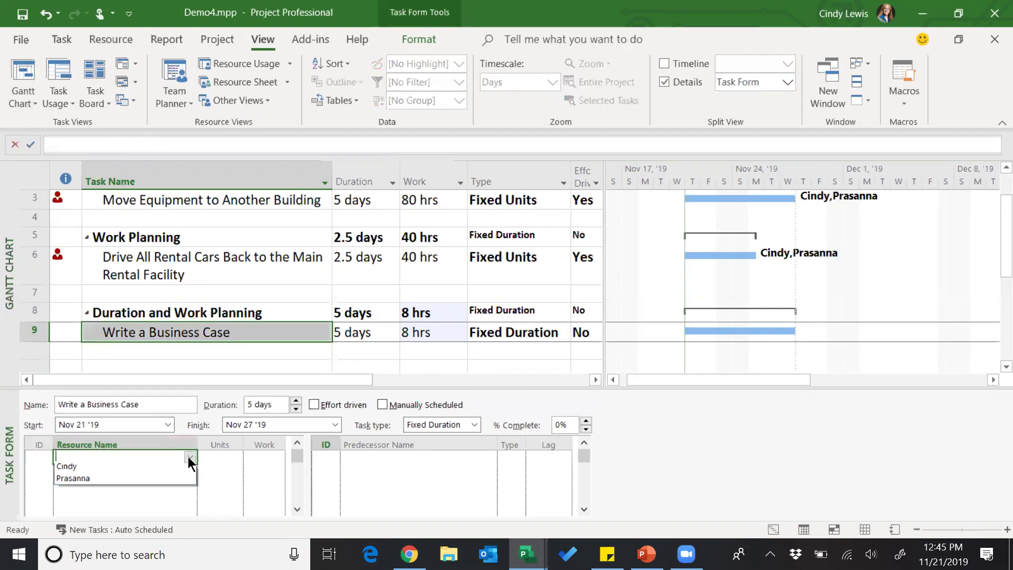
pyautogui.click(159, 470)
pyautogui.click(493, 405)
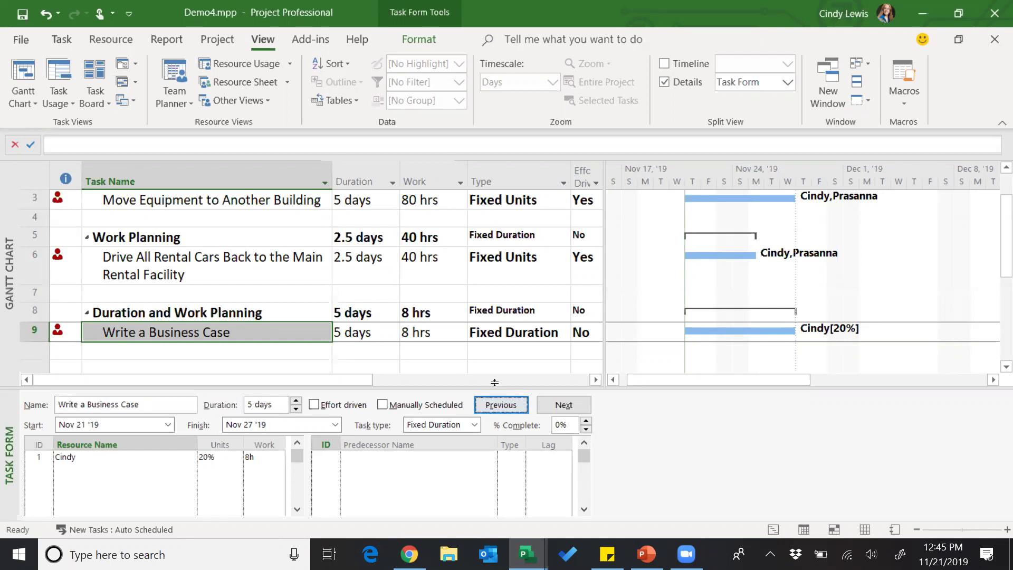
# Step: Close the Task Form split so the Gantt Chart fills the window, and select an empty row below the tasks
pyautogui.moveTo(494, 388); pyautogui.dragTo(493, 533)
pyautogui.scroll(1, 784, 417)
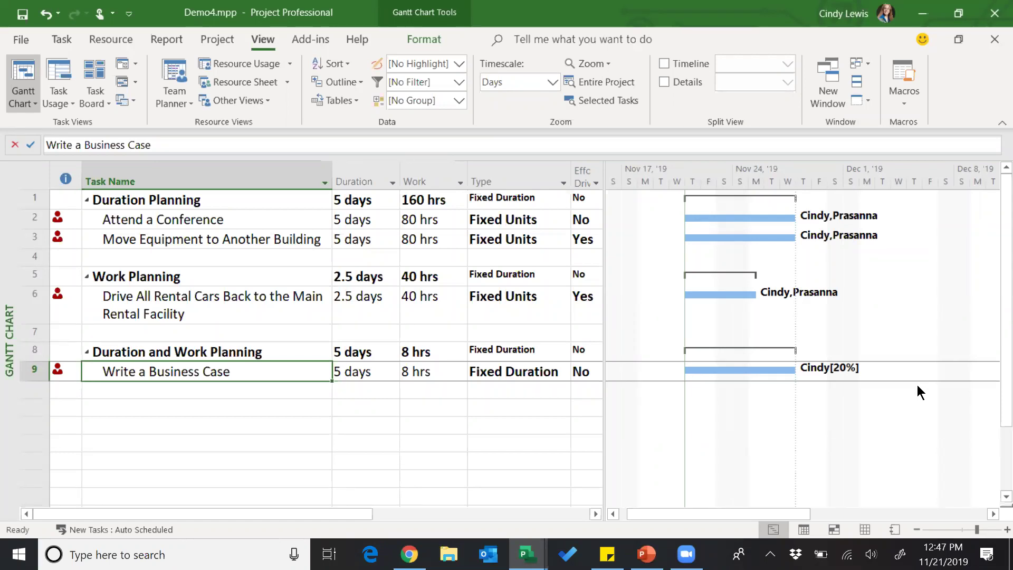
pyautogui.click(276, 426)
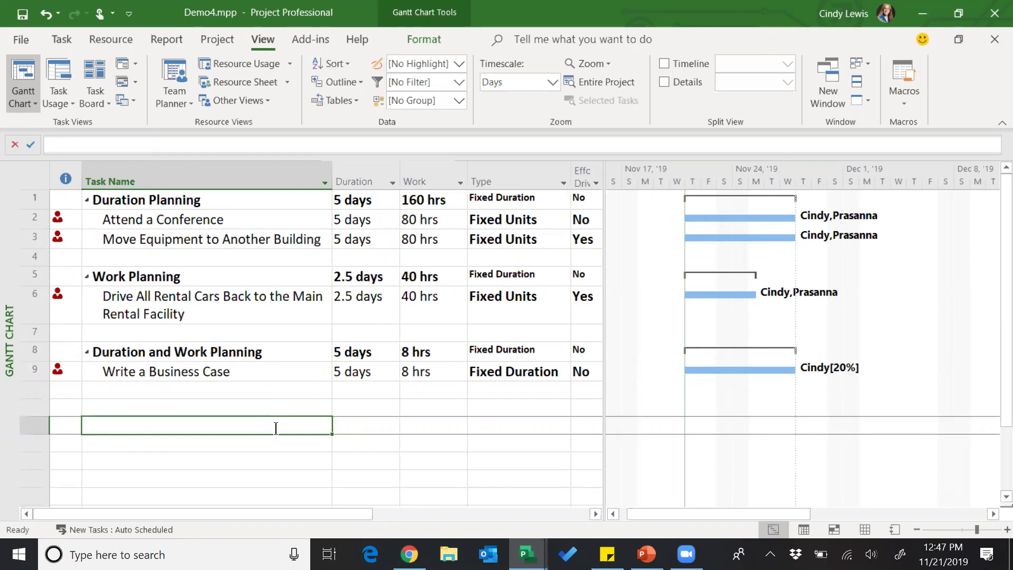
# Step: Try scheduling the project from Project Finish Date in the project information
pyautogui.click(219, 39)
pyautogui.click(200, 79)
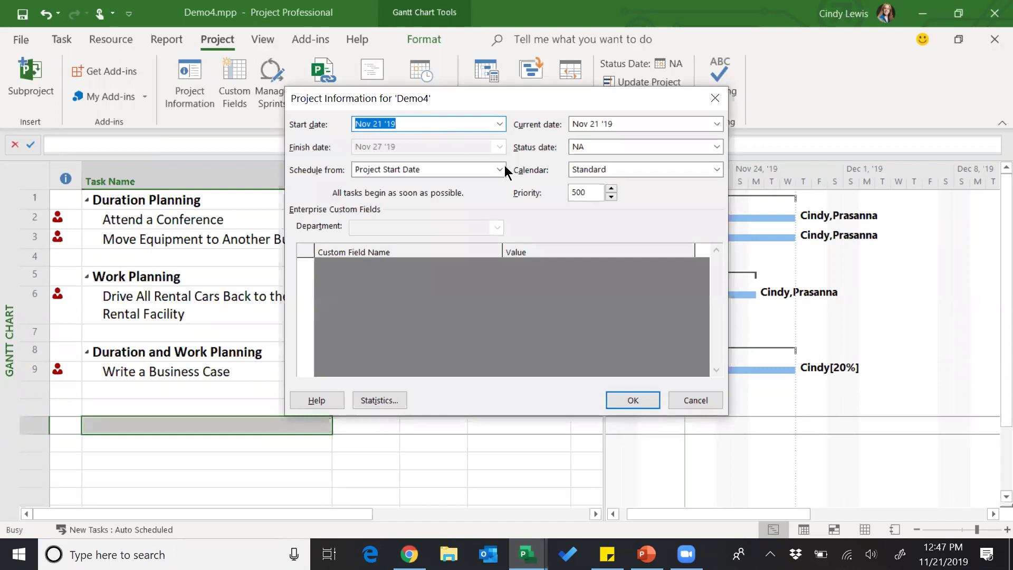
pyautogui.click(500, 169)
pyautogui.click(437, 196)
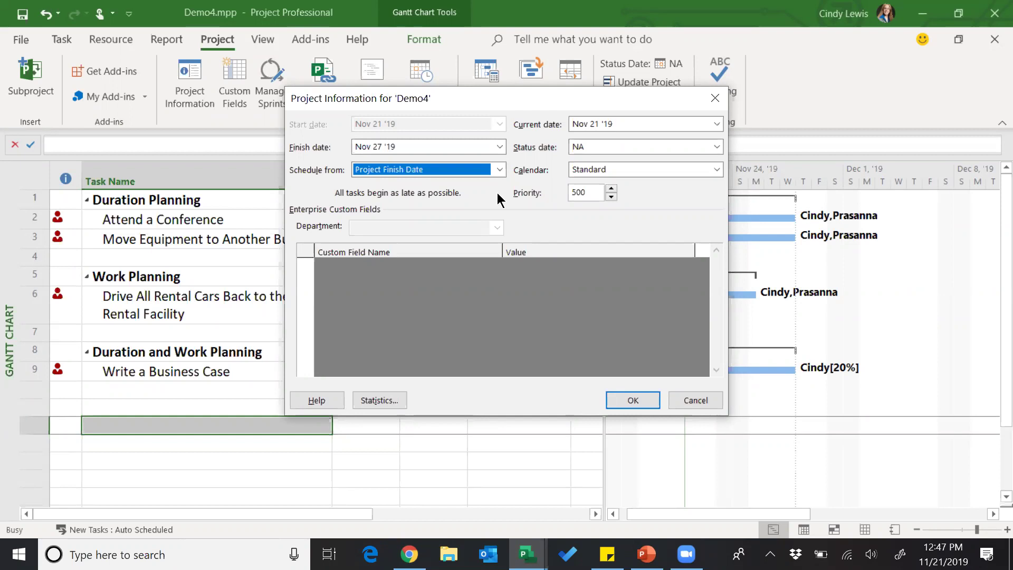
pyautogui.click(500, 170)
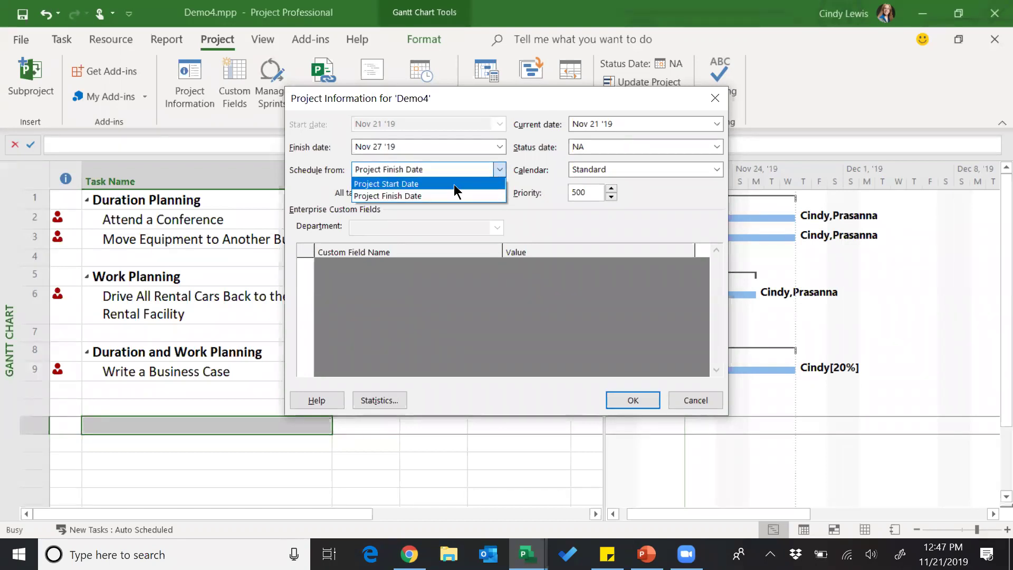
pyautogui.click(705, 402)
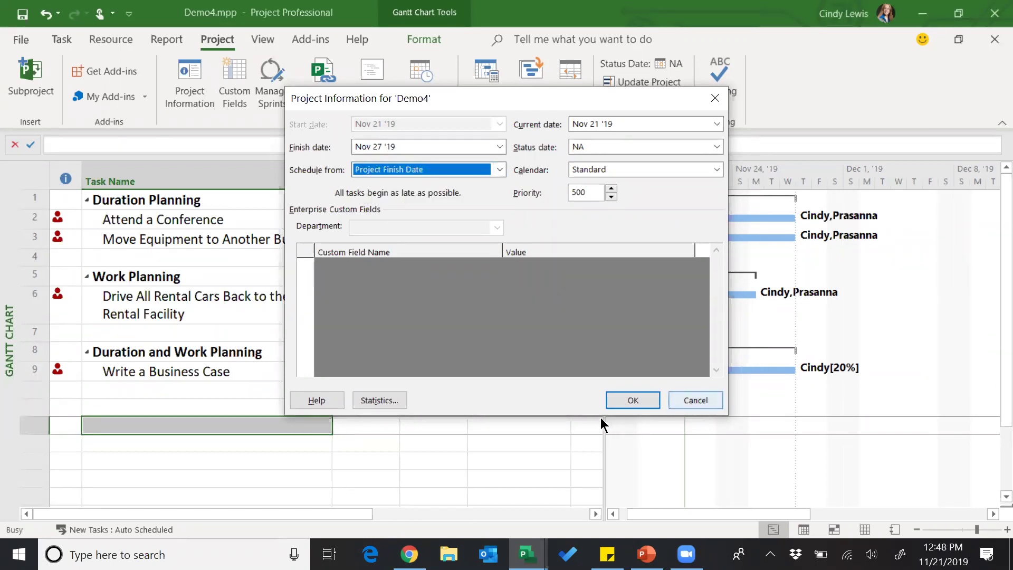
pyautogui.click(699, 402)
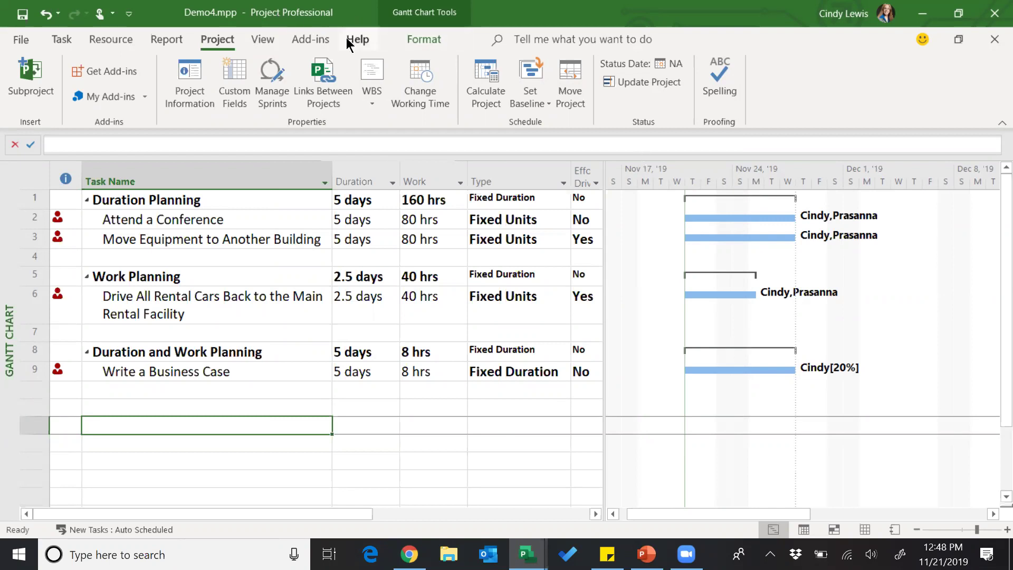
# Step: Switch to the open Demo1.mpp project window
pyautogui.click(265, 42)
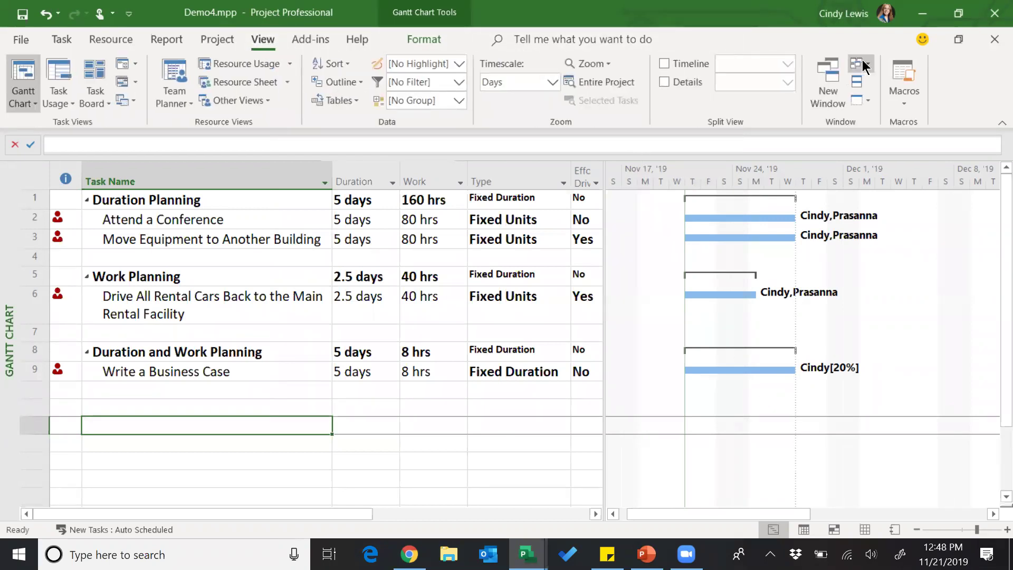
pyautogui.click(860, 64)
pyautogui.click(897, 87)
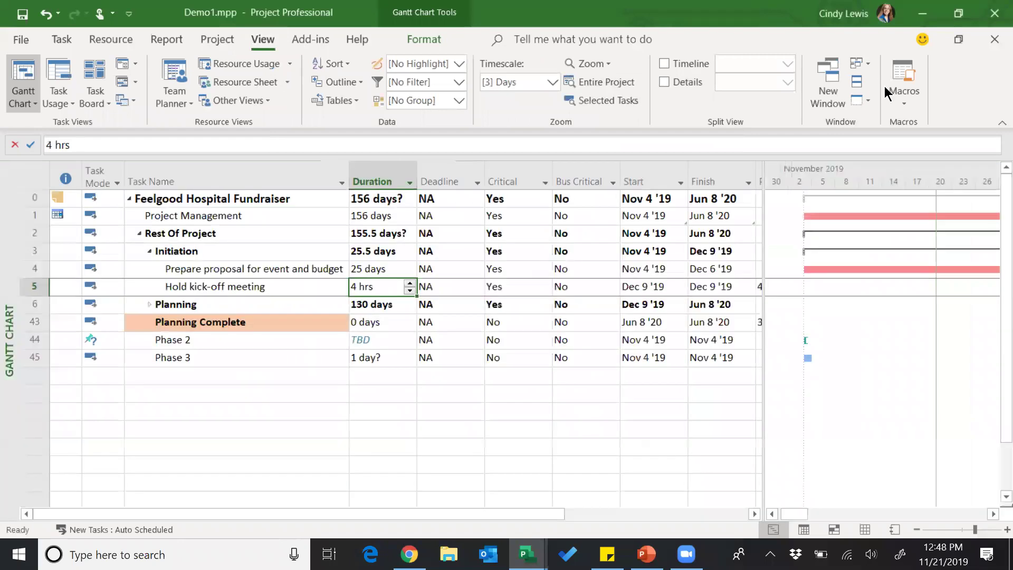
# Step: Expand the Feelgood Hospital Fundraiser outline to show all subtasks
pyautogui.click(644, 322)
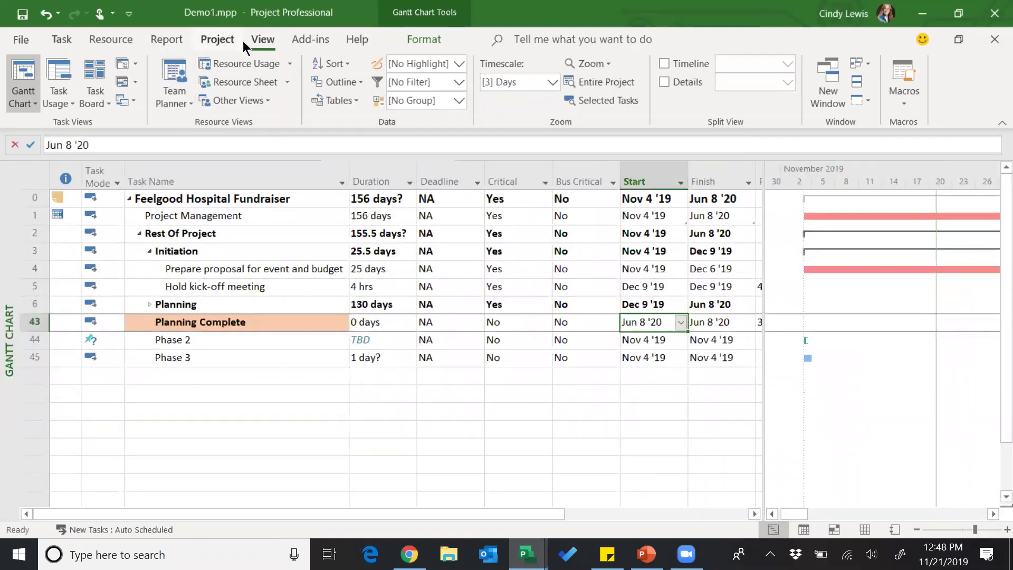
pyautogui.click(341, 82)
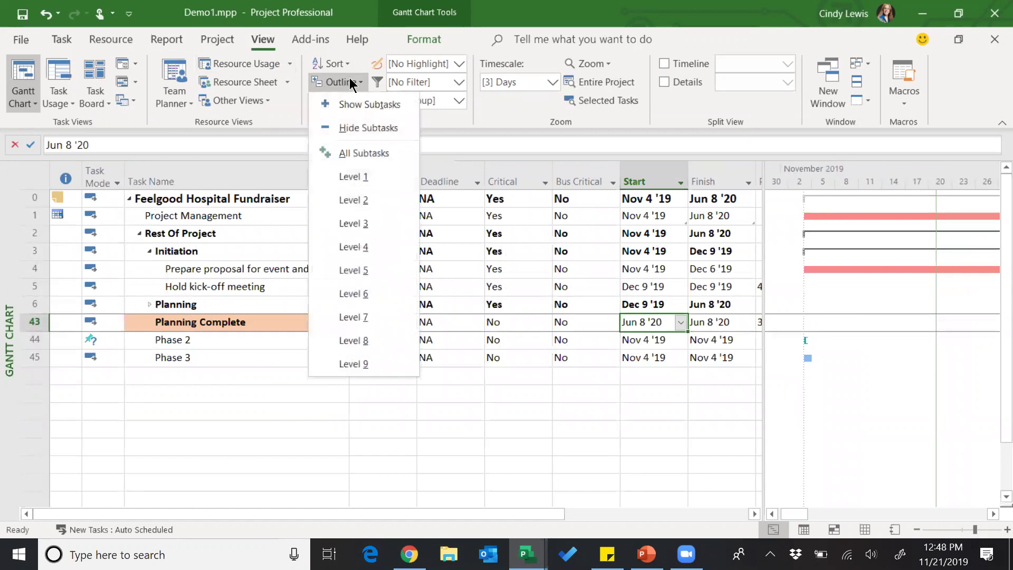
pyautogui.click(364, 151)
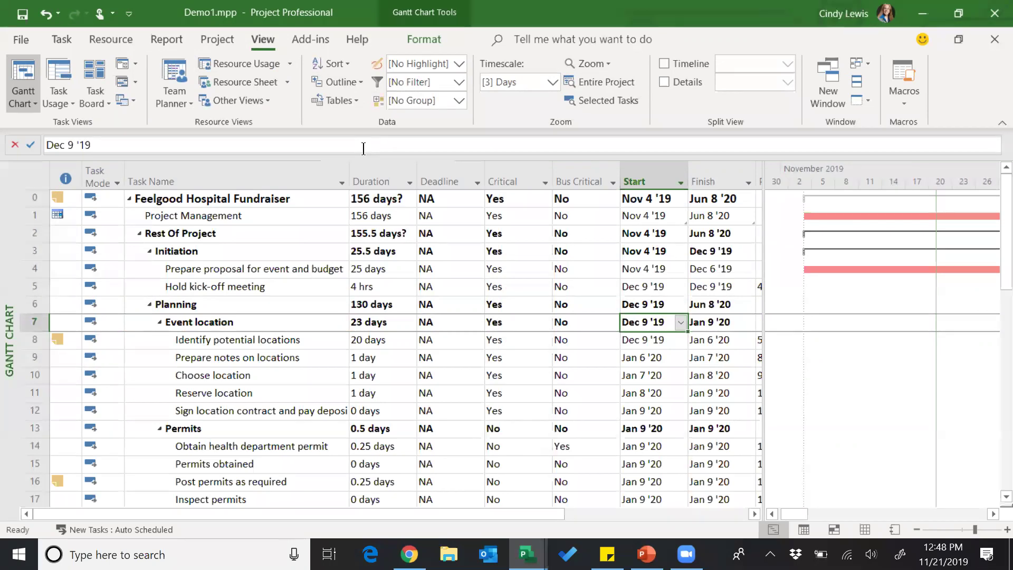
# Step: Select the Initiation summary task, and switch from the Gantt Chart to the Resource Sheet view
pyautogui.click(156, 242)
pyautogui.click(151, 248)
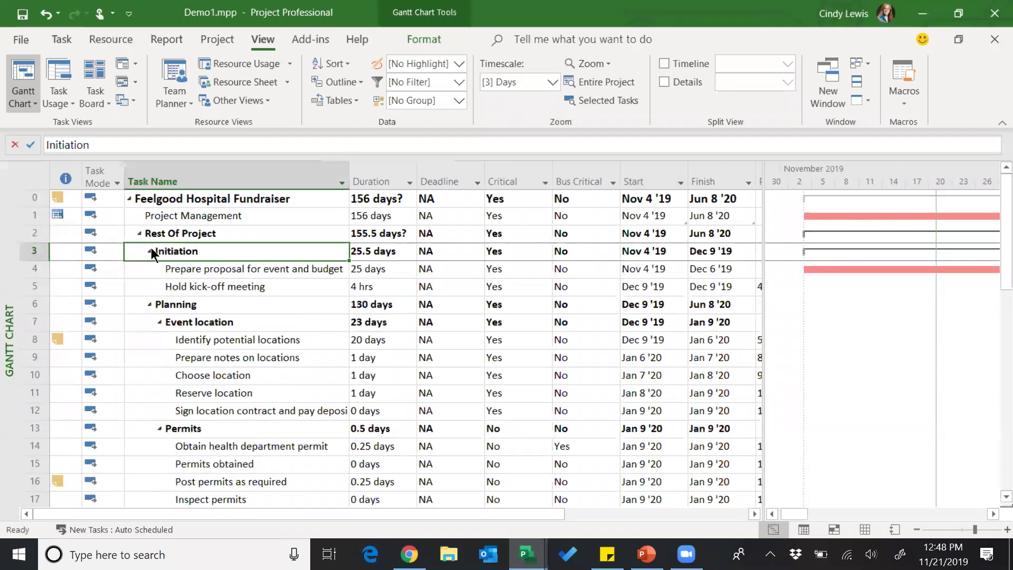
pyautogui.rightClick(12, 273)
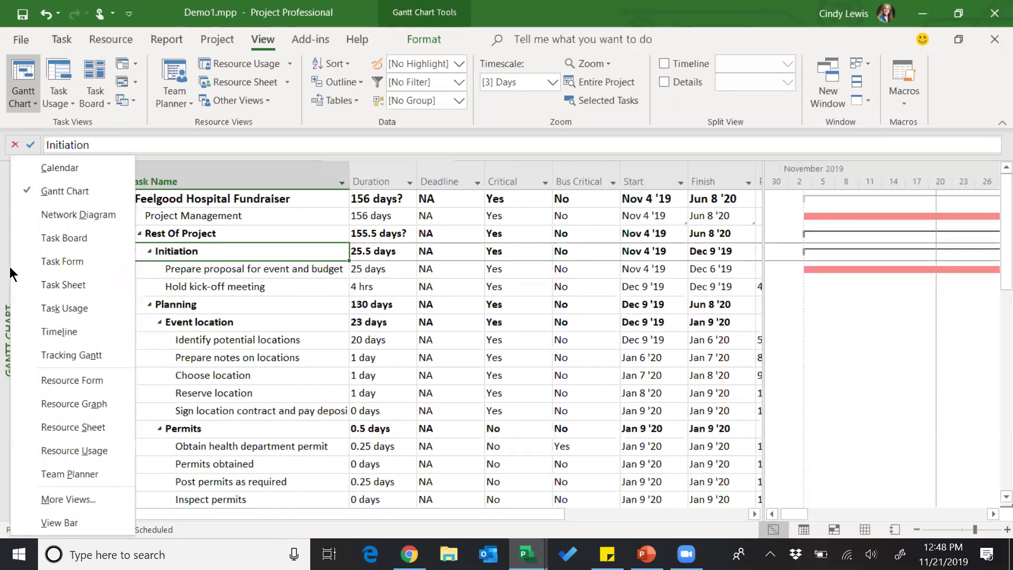
pyautogui.click(71, 425)
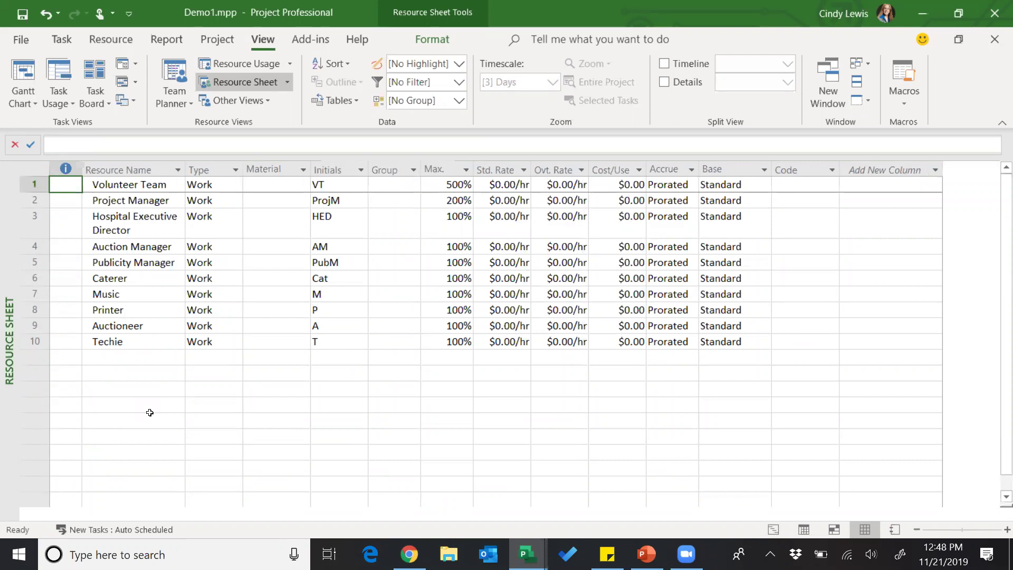
# Step: Add two work resources below Techie, entering a person's first name for each
pyautogui.click(146, 366)
pyautogui.write('Cindy')
pyautogui.press('Return')
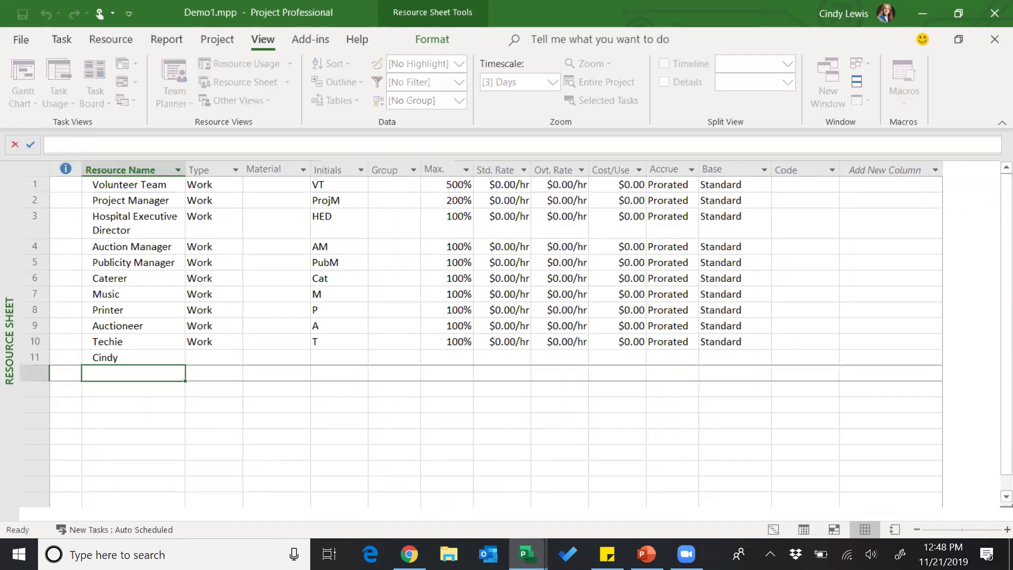
pyautogui.write('Prasanna')
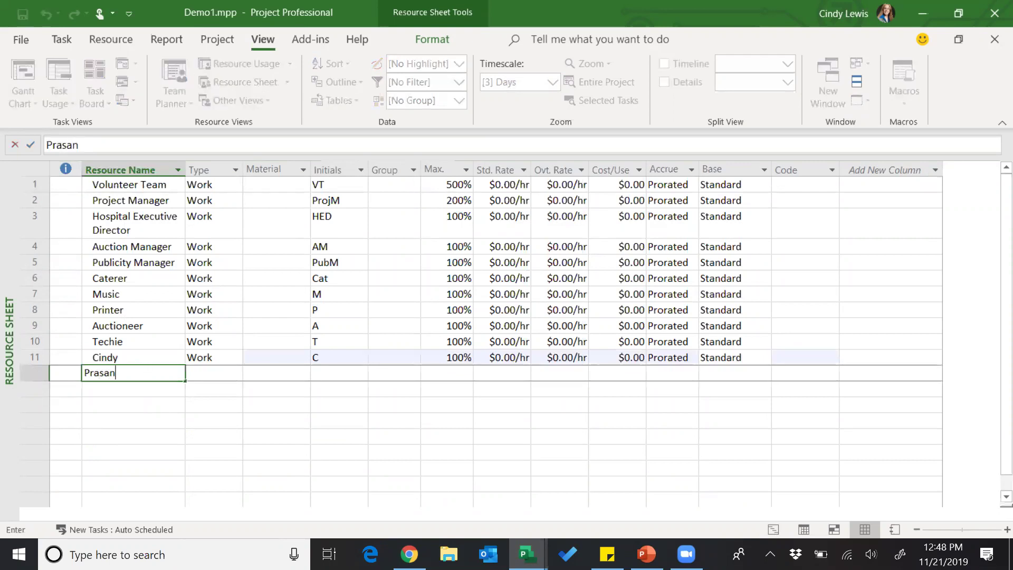
pyautogui.press('Return')
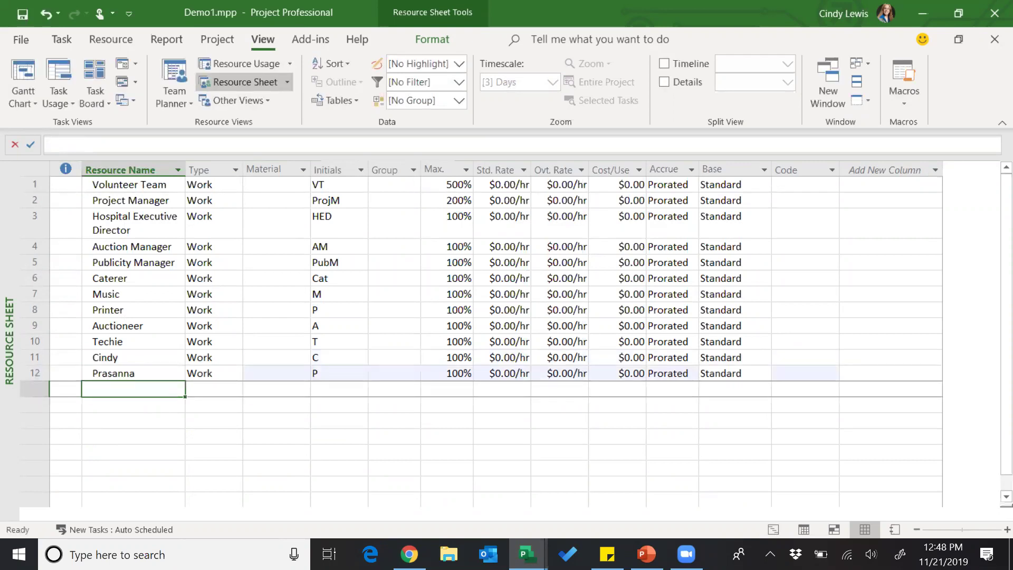
pyautogui.moveTo(168, 247); pyautogui.dragTo(161, 325)
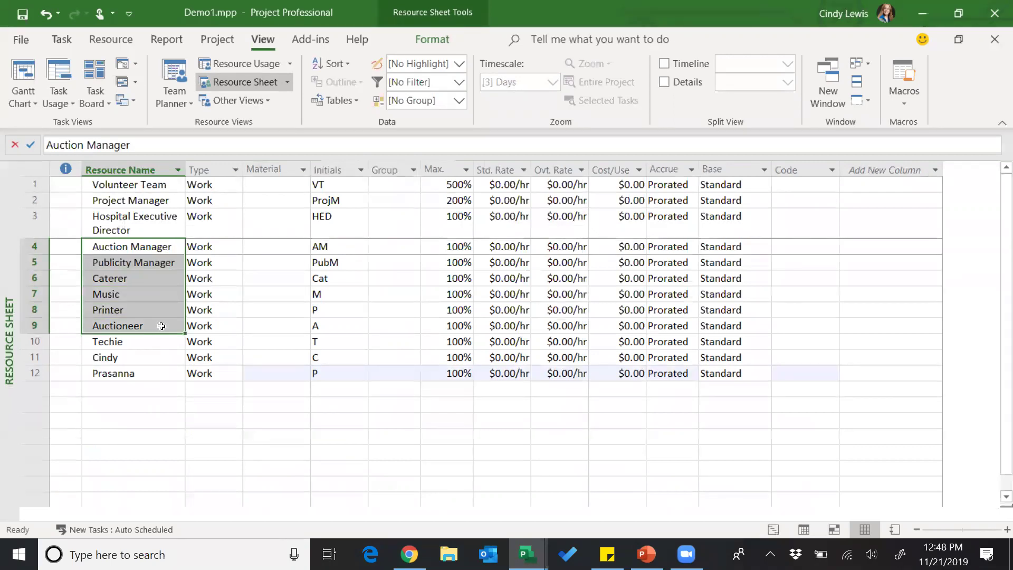
pyautogui.click(154, 279)
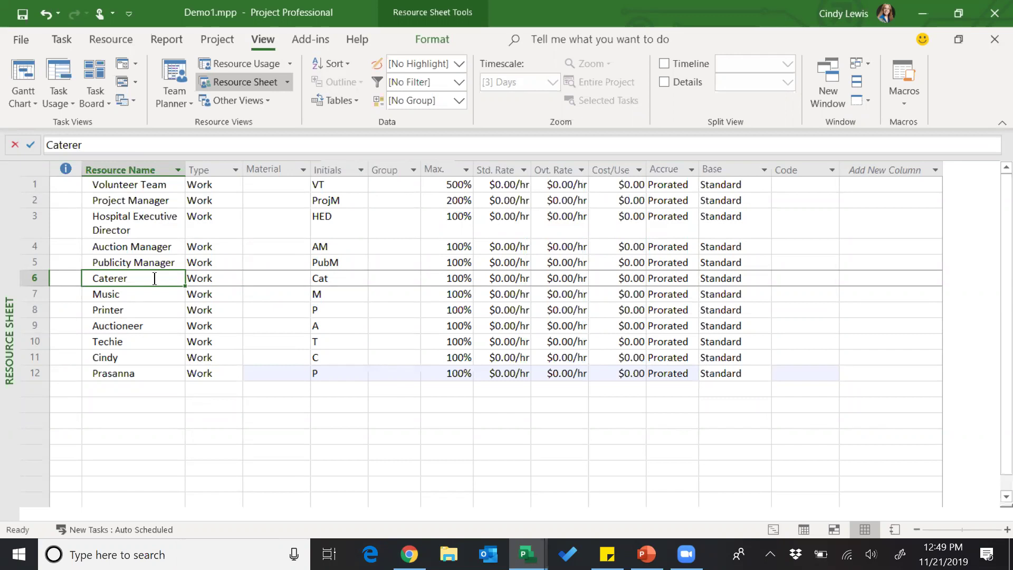
# Step: Add an Air Travel resource in the first empty row and set its type to Cost
pyautogui.click(146, 392)
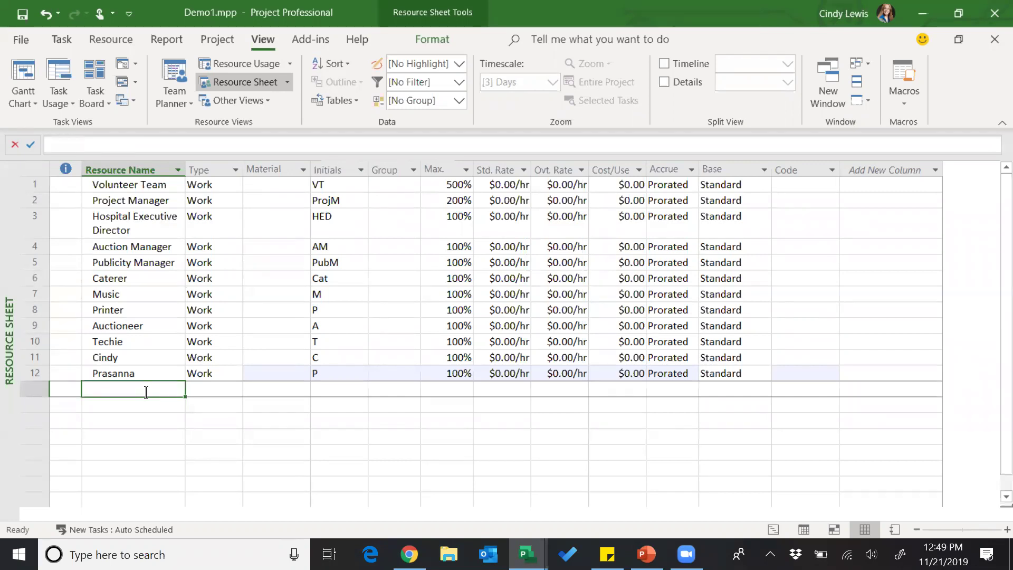
pyautogui.write('Air Travel')
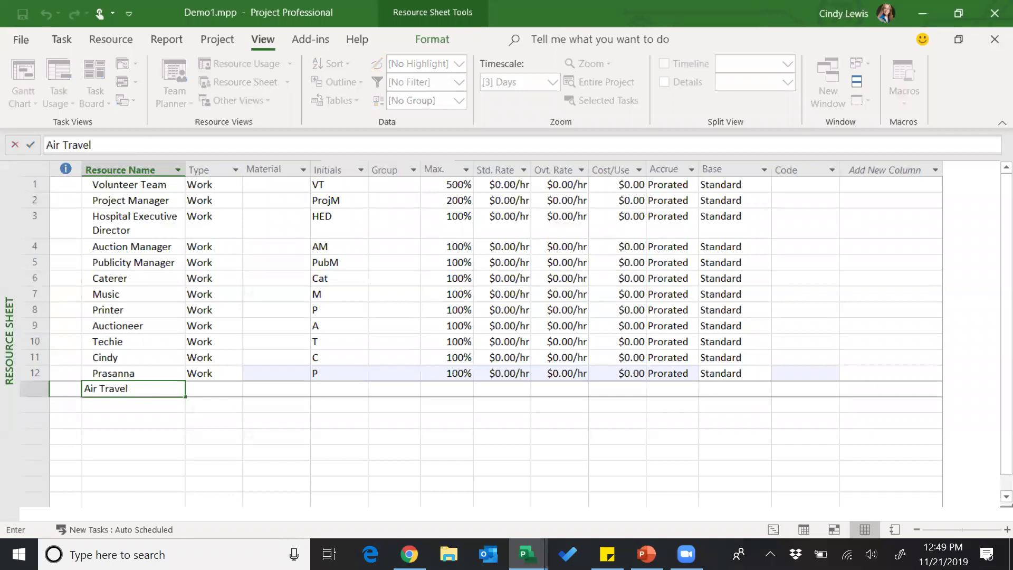
pyautogui.click(208, 389)
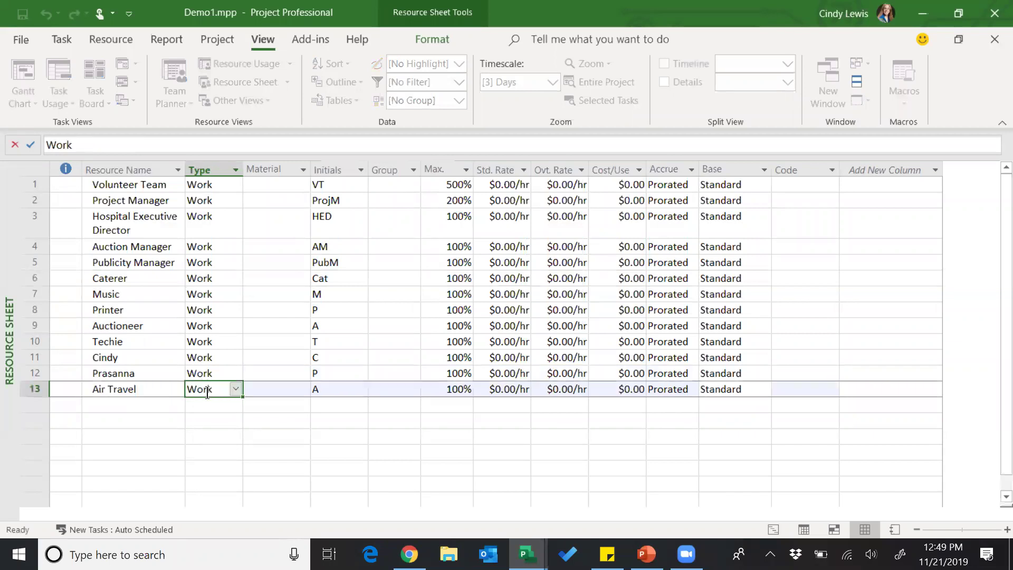
pyautogui.click(237, 389)
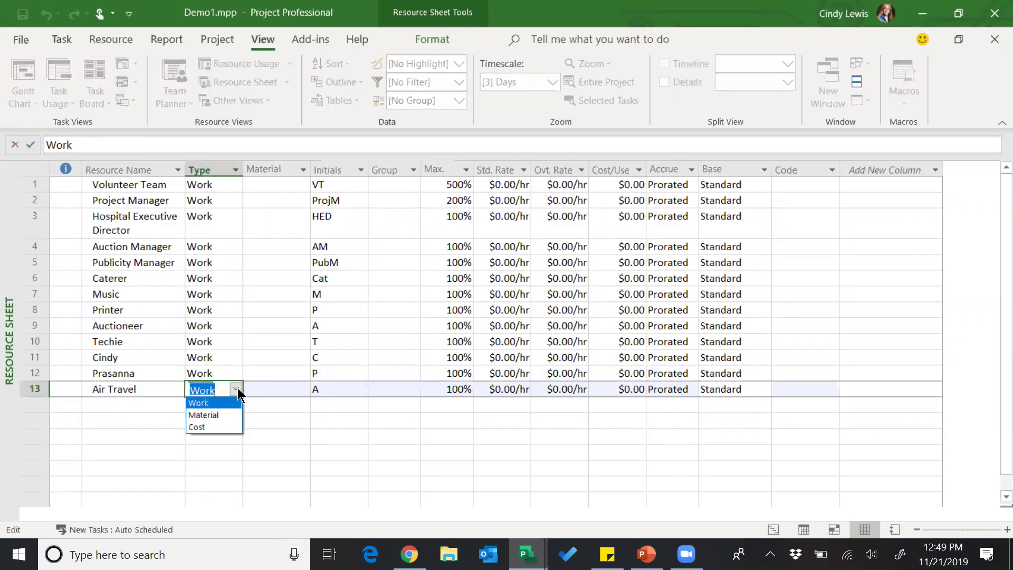
pyautogui.click(207, 426)
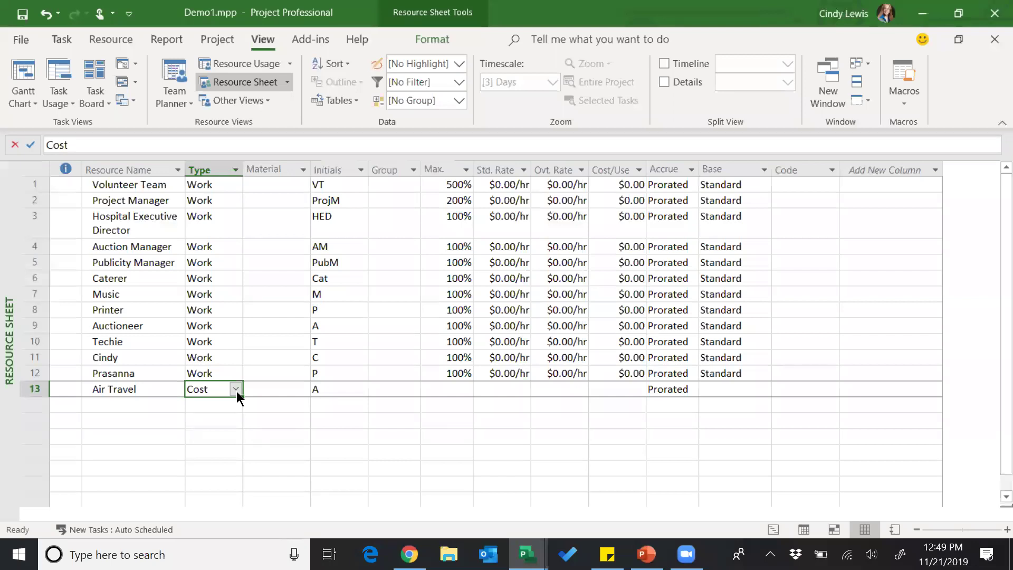
# Step: Add a Wiring resource of type Material with a standard rate of 5.00 and the material label Meter
pyautogui.click(145, 403)
pyautogui.write('Wiring')
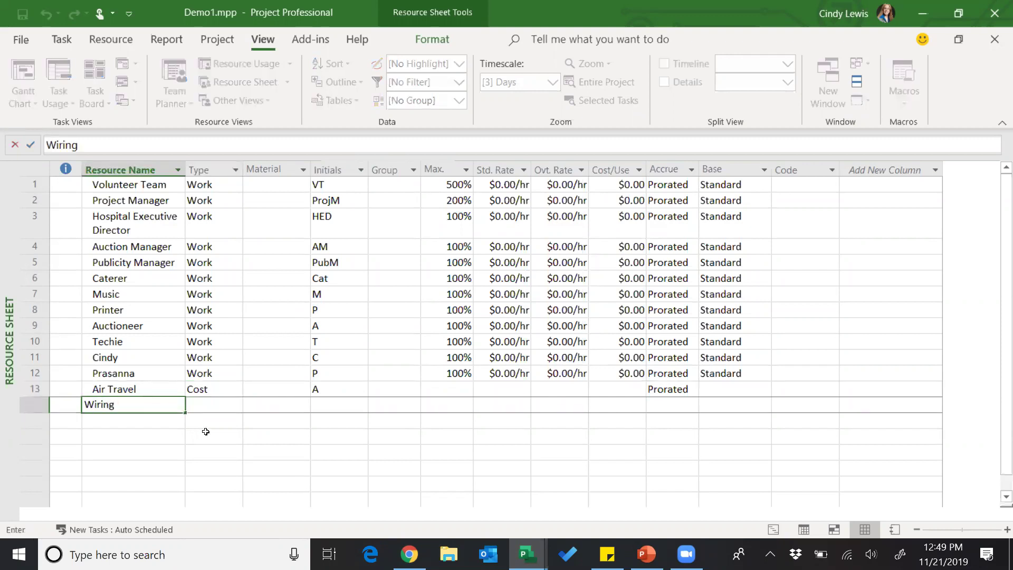
pyautogui.click(226, 401)
pyautogui.click(235, 405)
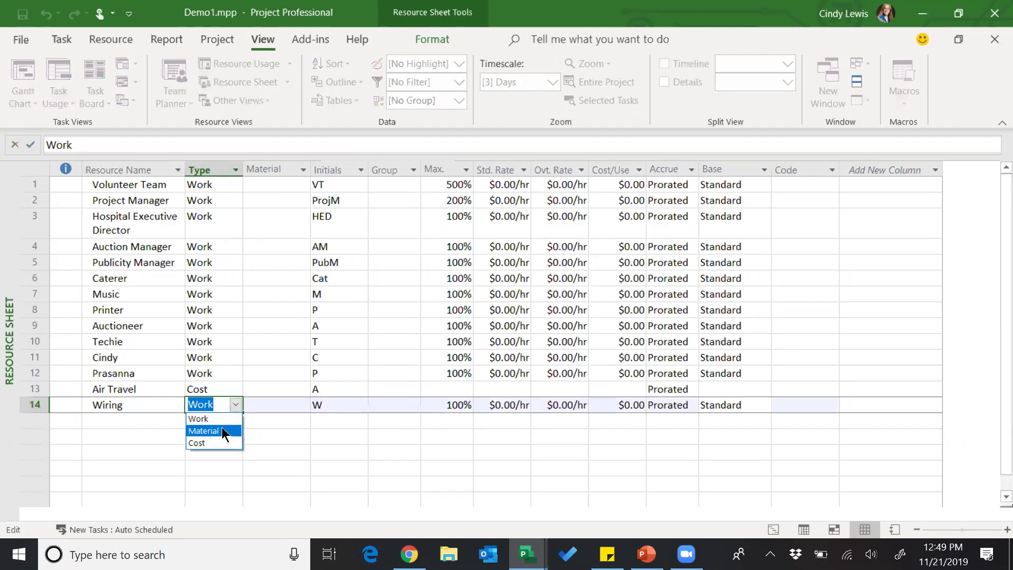
pyautogui.click(222, 431)
pyautogui.click(507, 406)
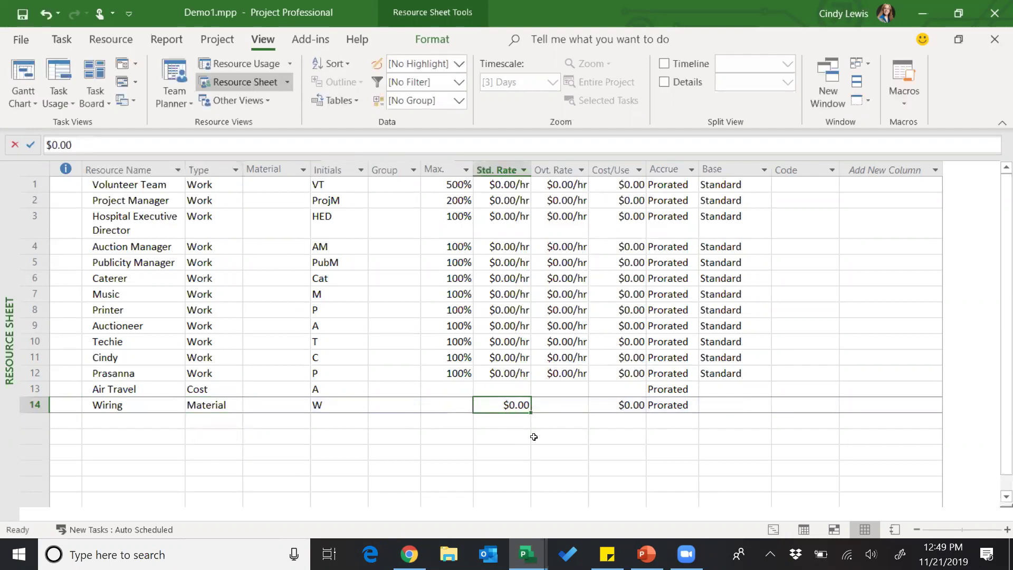
pyautogui.write('5.00')
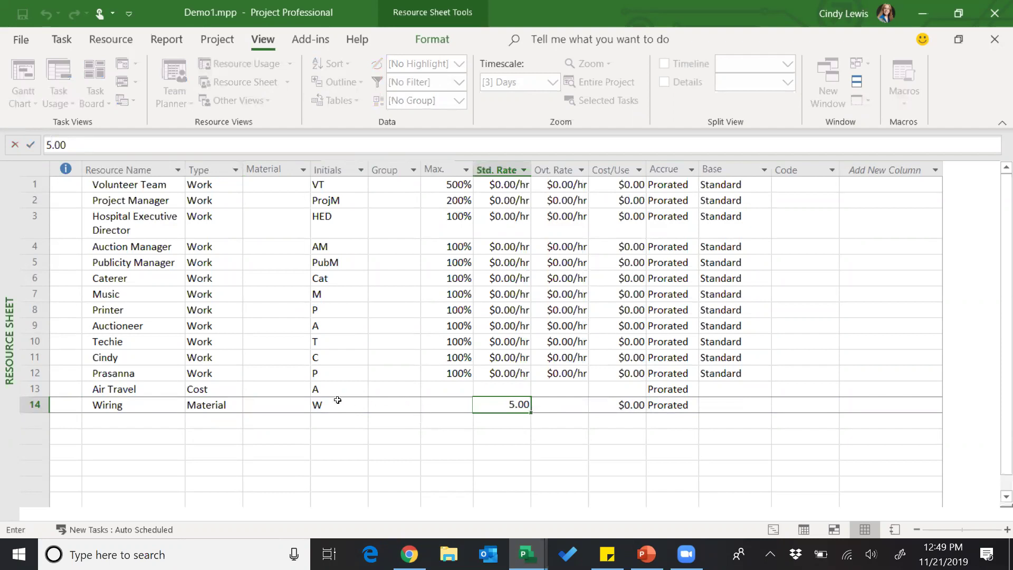
pyautogui.click(278, 405)
pyautogui.write('Meter')
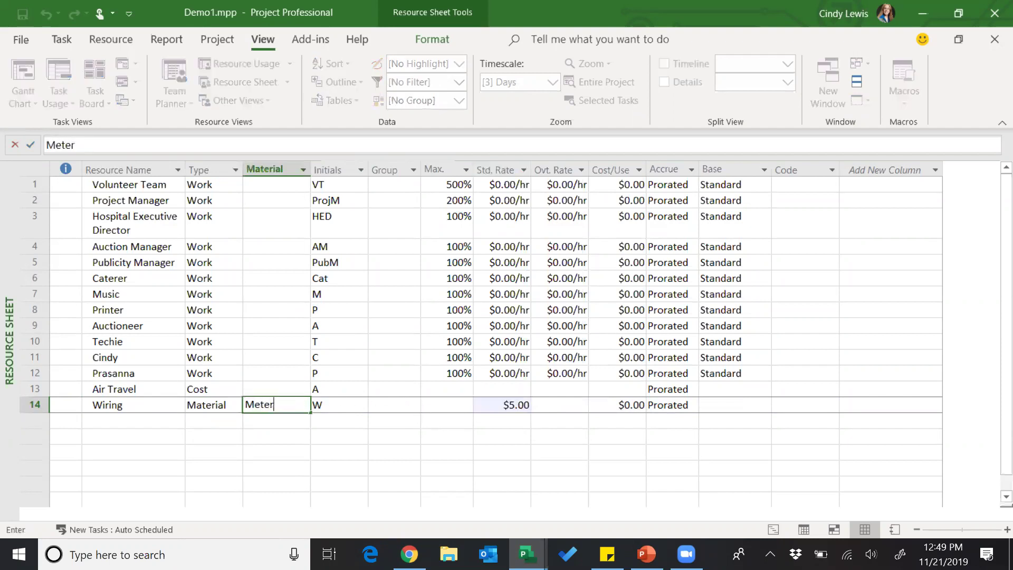
pyautogui.press('Return')
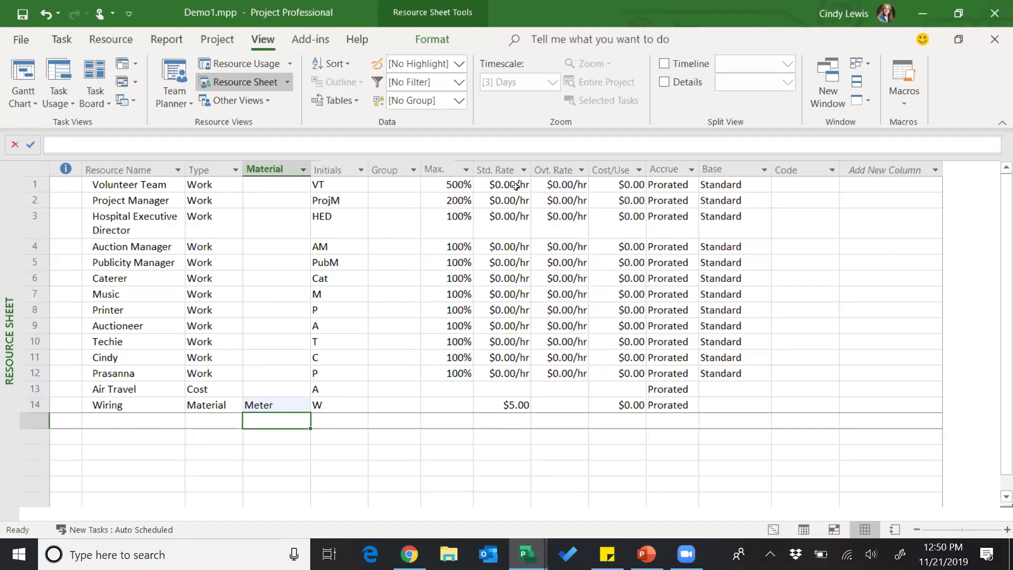
# Step: Set the standard hourly rates of the two added people to 200 for resource 12 and 100 for resource 11
pyautogui.moveTo(515, 186); pyautogui.dragTo(515, 374)
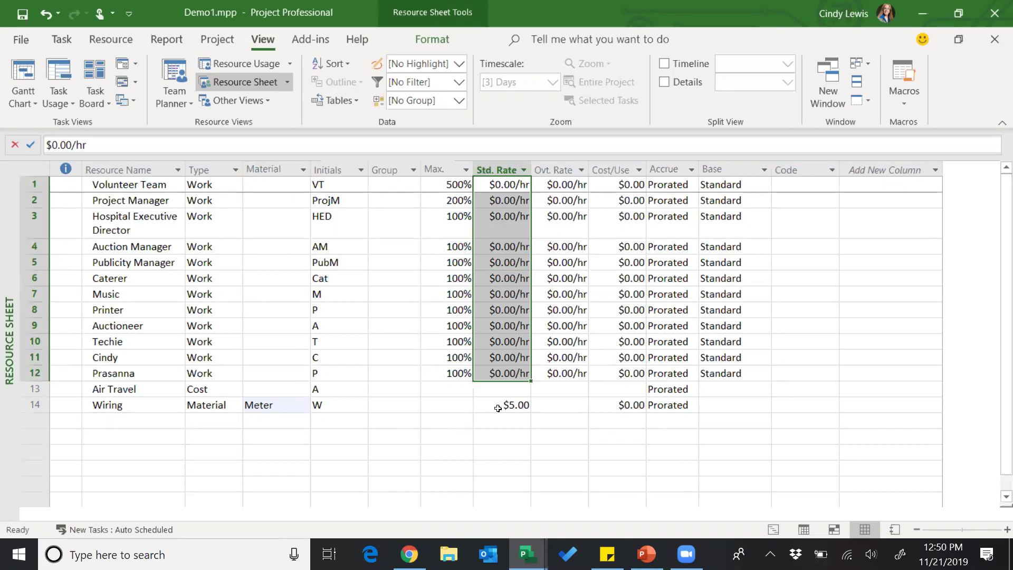
pyautogui.click(498, 374)
pyautogui.write('200')
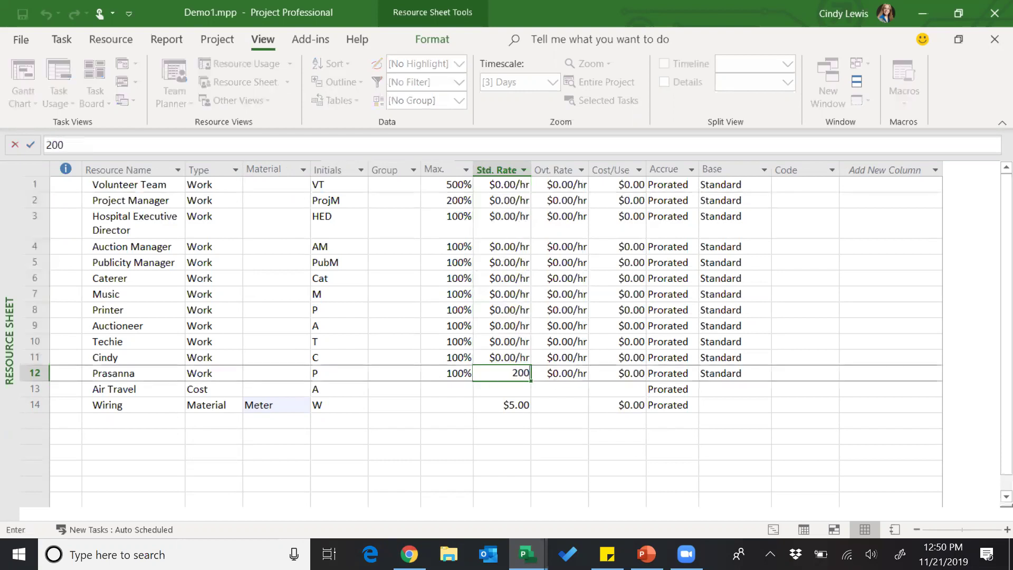
pyautogui.press('Up')
pyautogui.write('100')
pyautogui.press('Return')
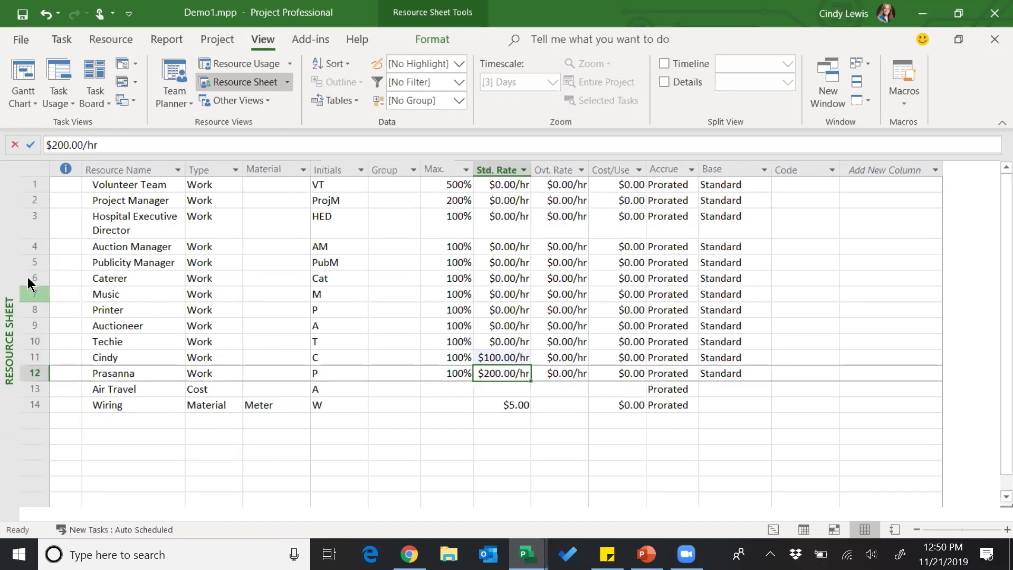
# Step: Return to the Gantt Chart view and hide the Deadline, Critical and Bus Critical columns
pyautogui.rightClick(12, 265)
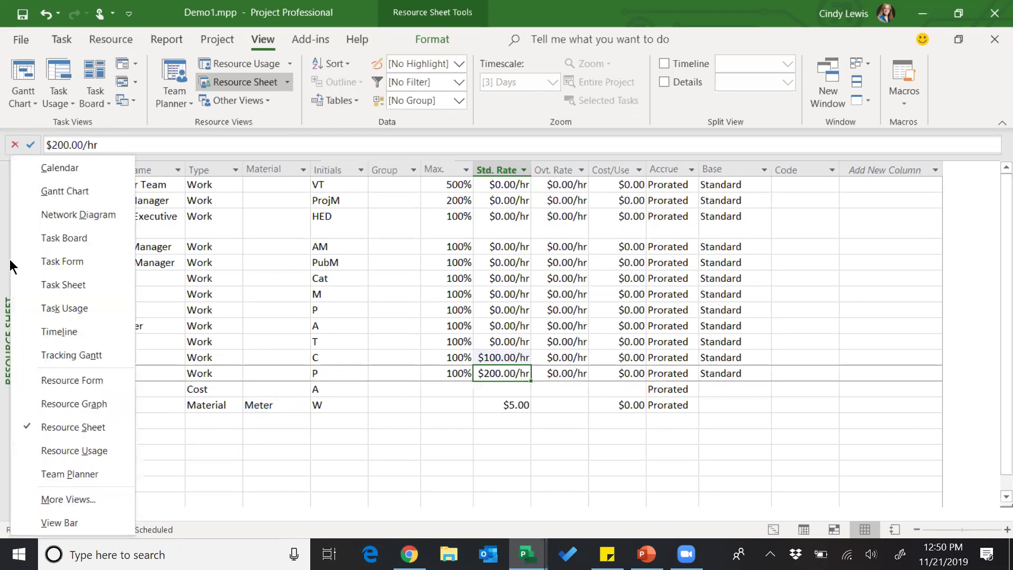
pyautogui.click(81, 192)
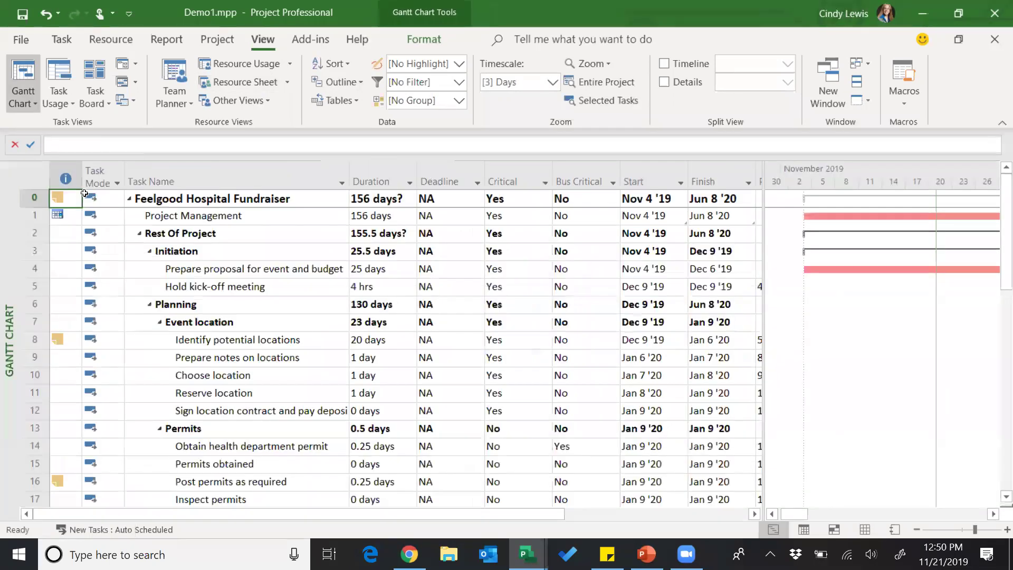
pyautogui.moveTo(440, 181); pyautogui.dragTo(575, 178)
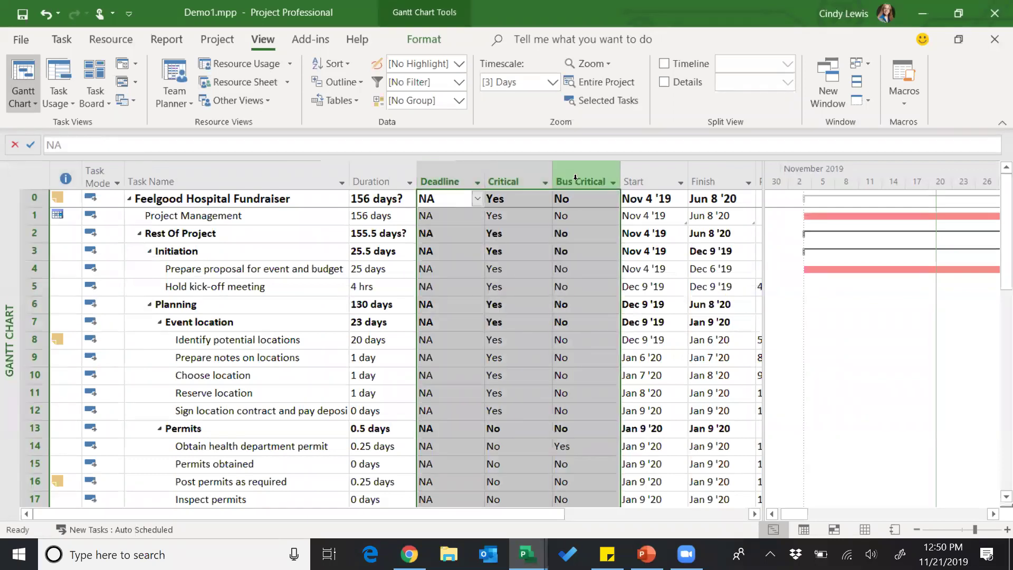
pyautogui.rightClick(575, 178)
pyautogui.click(622, 333)
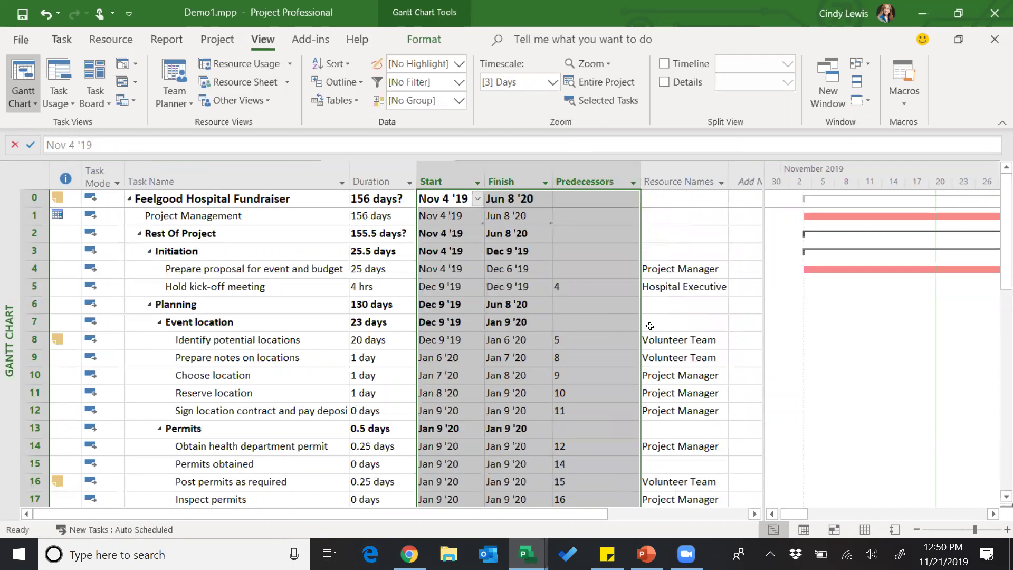
# Step: Assign the person listed as resource 12 to Identify potential locations, in addition to the Volunteer Team
pyautogui.click(697, 340)
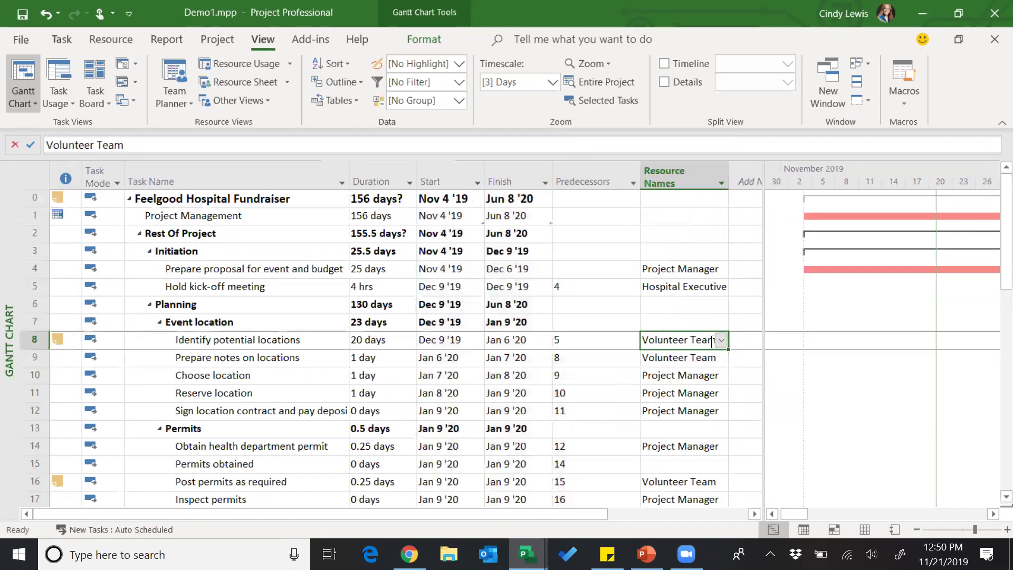
pyautogui.click(720, 342)
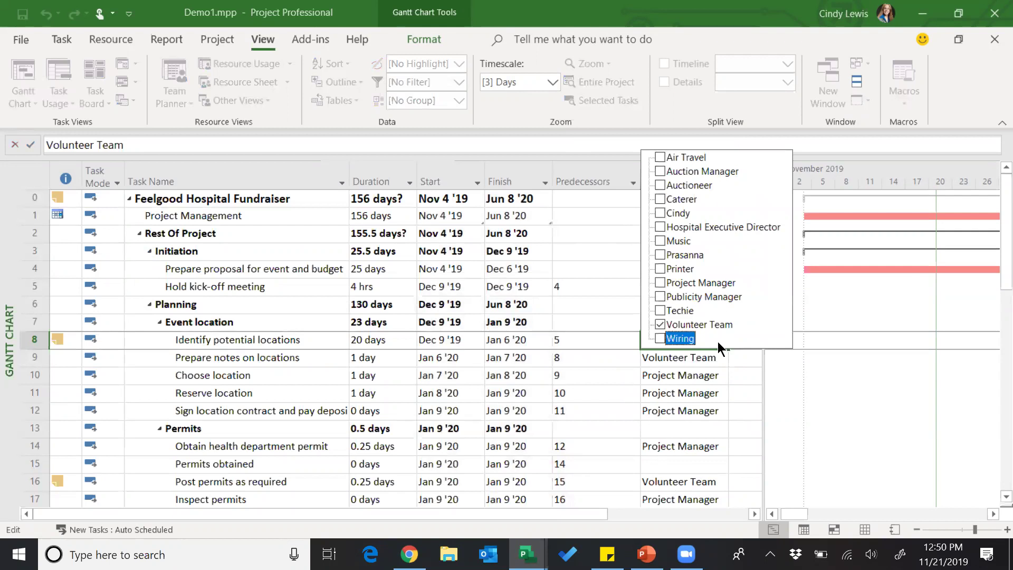
pyautogui.click(665, 252)
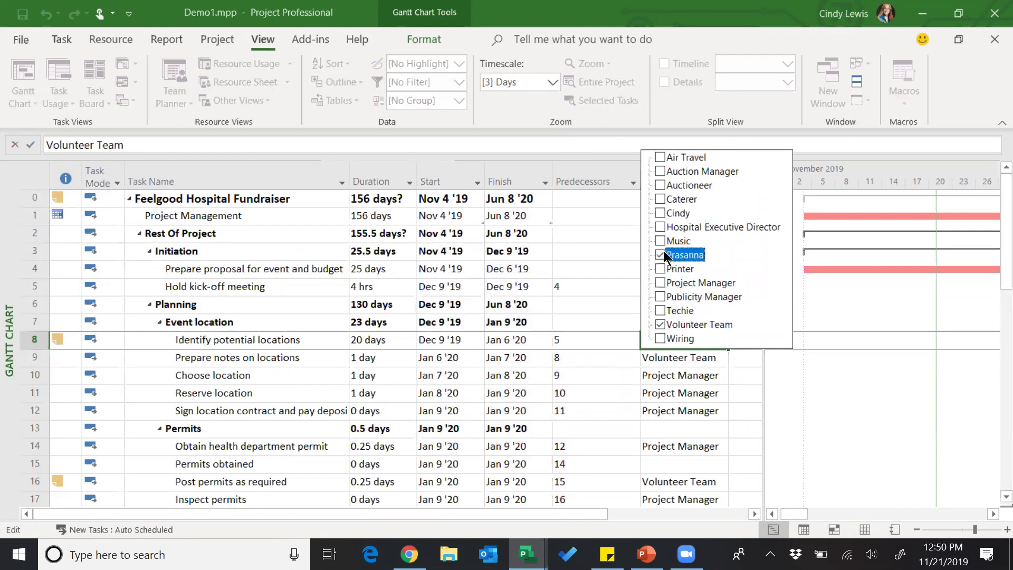
pyautogui.click(614, 345)
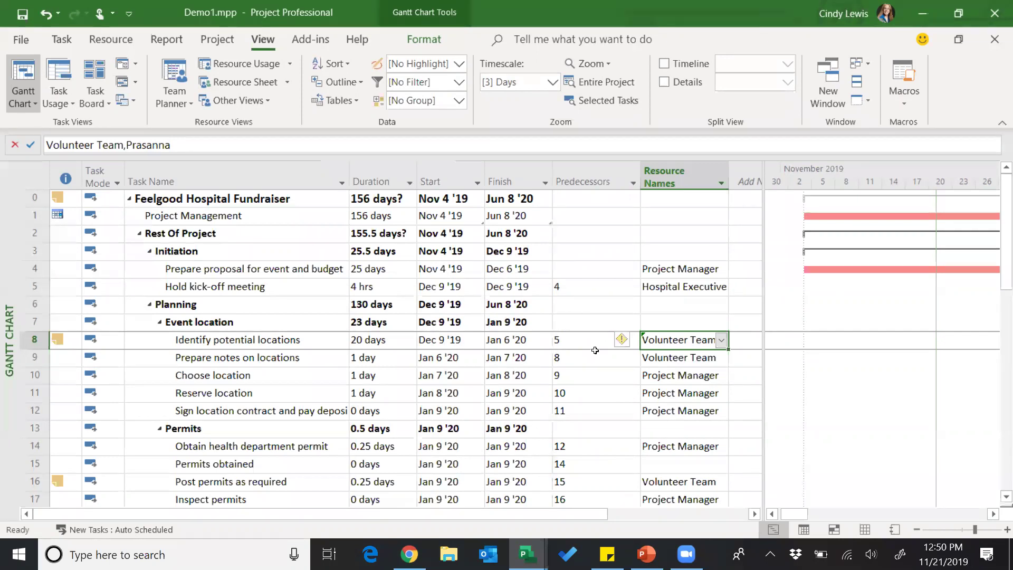
# Step: Look at the list of tasks available as predecessors for Prepare notes on locations, leaving the predecessor as it is
pyautogui.click(590, 359)
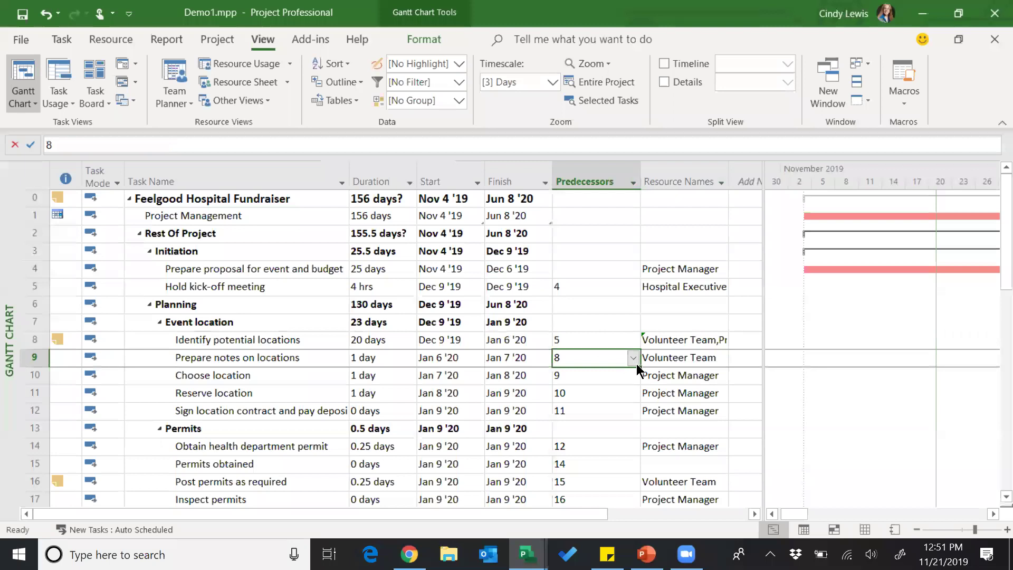
pyautogui.click(633, 359)
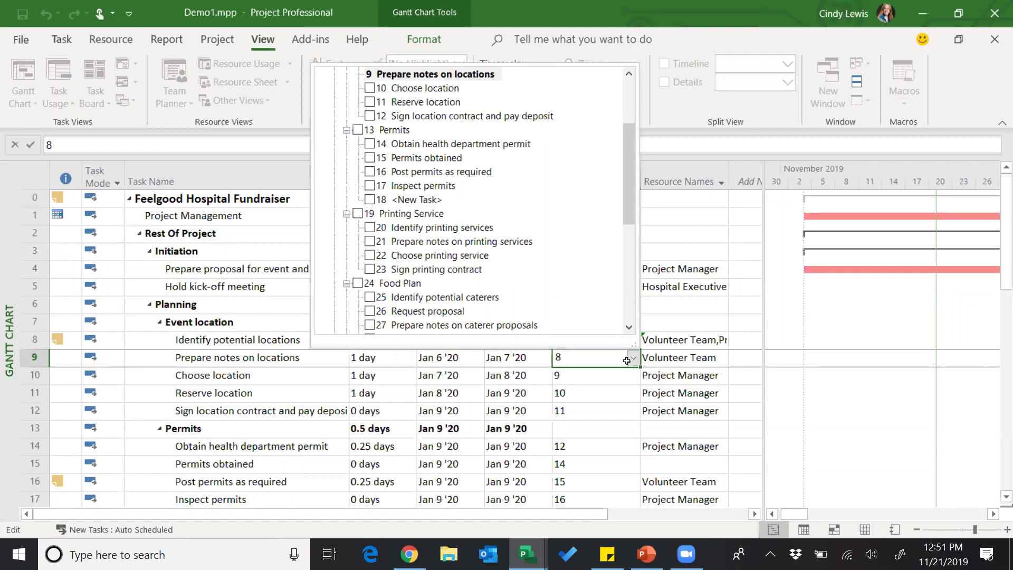
pyautogui.click(632, 359)
# Step: Assign the Air Travel cost resource to Obtain health department permit with a cost of 400, using Assign Resources
pyautogui.click(608, 391)
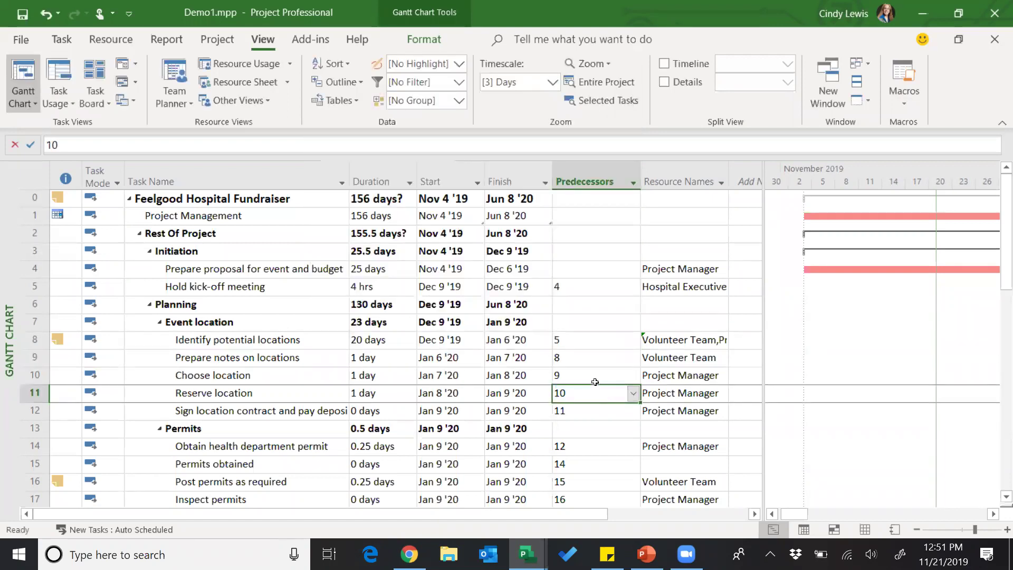
pyautogui.click(122, 41)
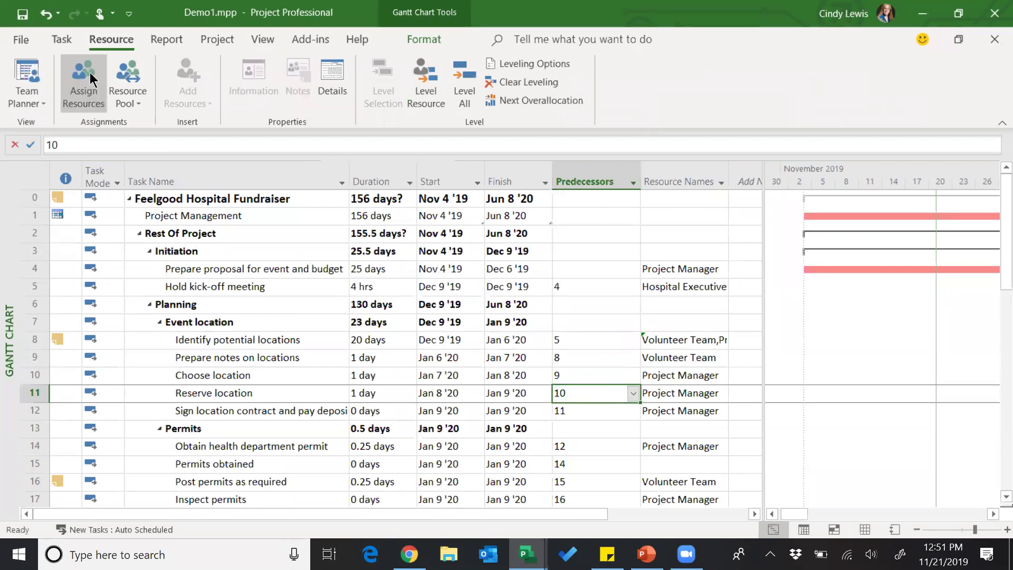
pyautogui.click(91, 78)
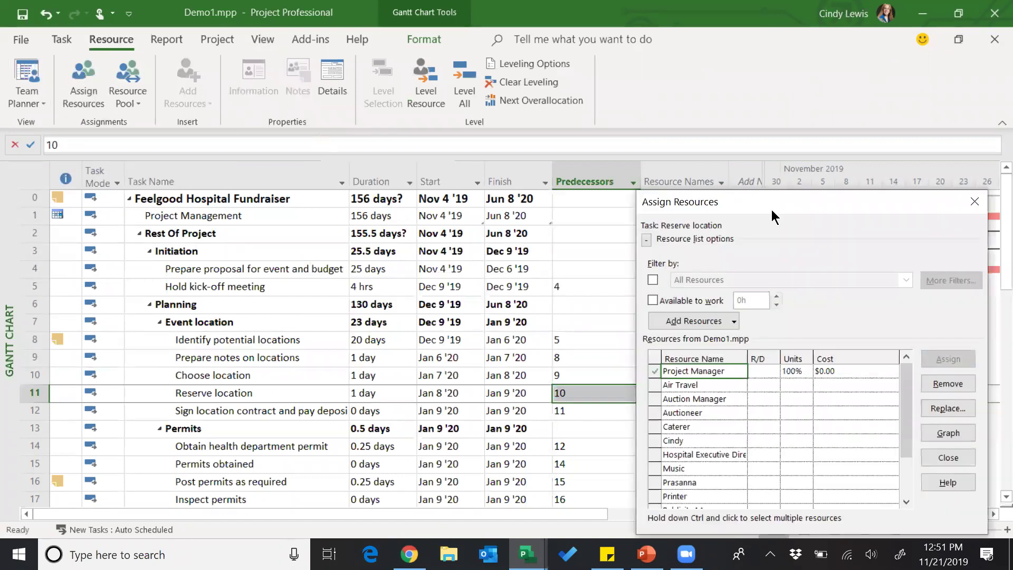
pyautogui.moveTo(766, 204); pyautogui.dragTo(651, 133)
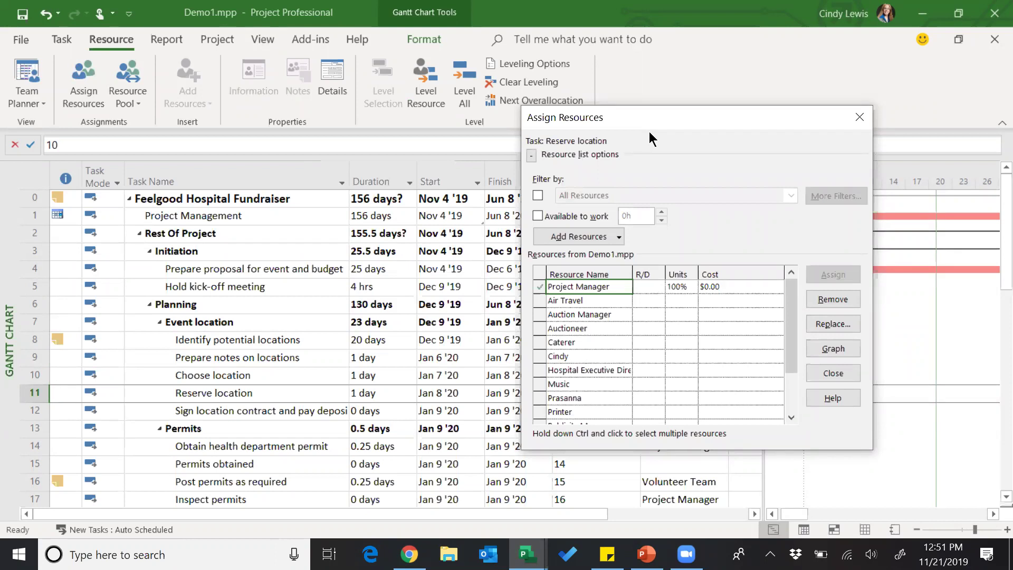
pyautogui.click(604, 301)
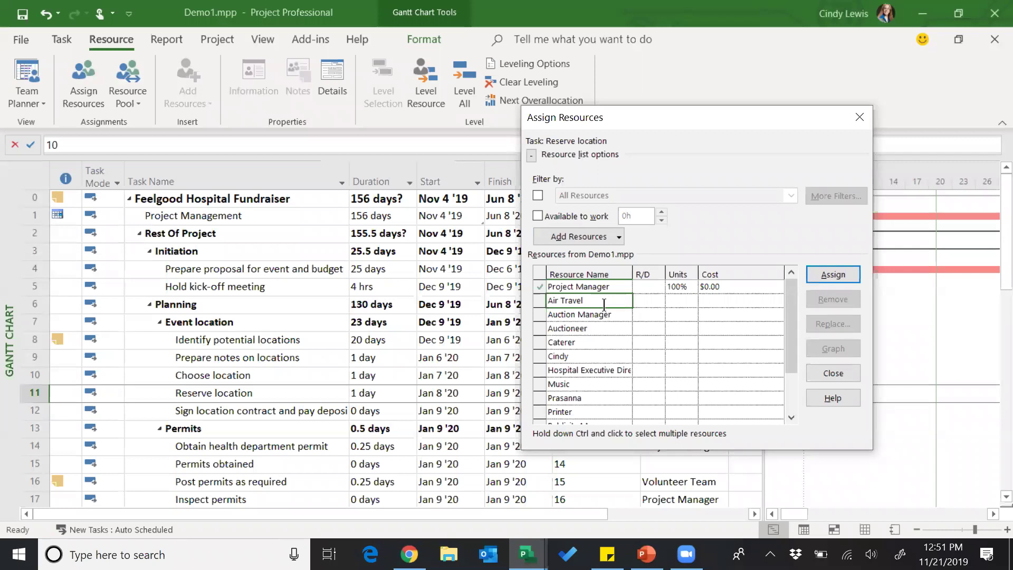
pyautogui.click(317, 447)
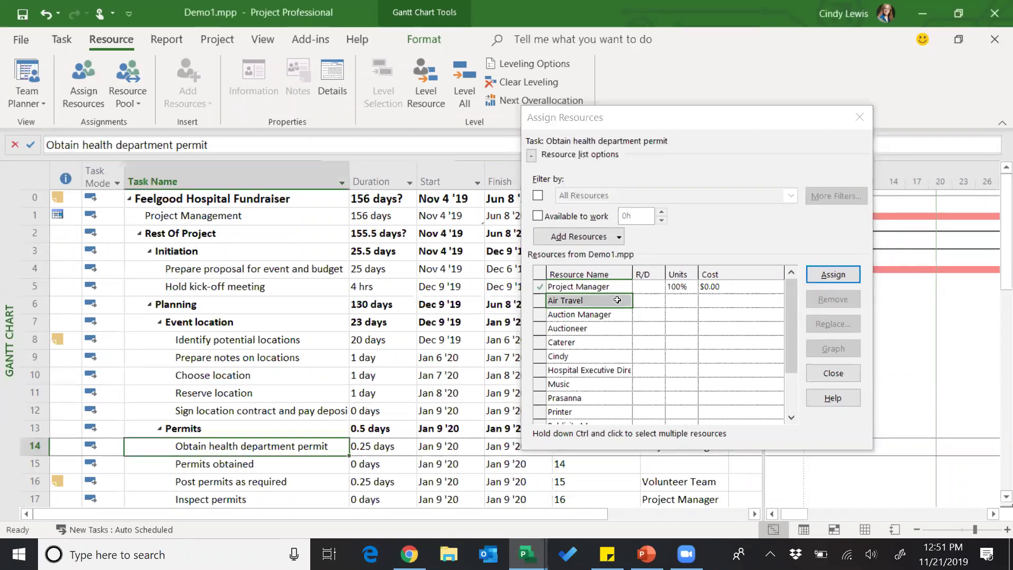
pyautogui.click(847, 276)
pyautogui.click(725, 287)
pyautogui.write('400')
pyautogui.press('Return')
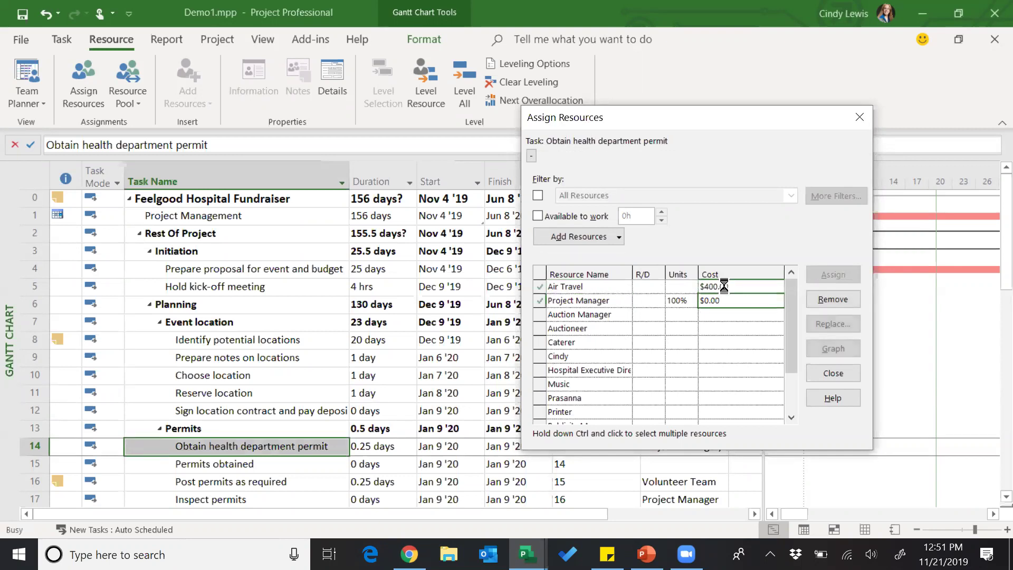
# Step: Try to assign the person listed below Caterer to Choose location, Obtain health department permit and Post permits as required together
pyautogui.click(586, 356)
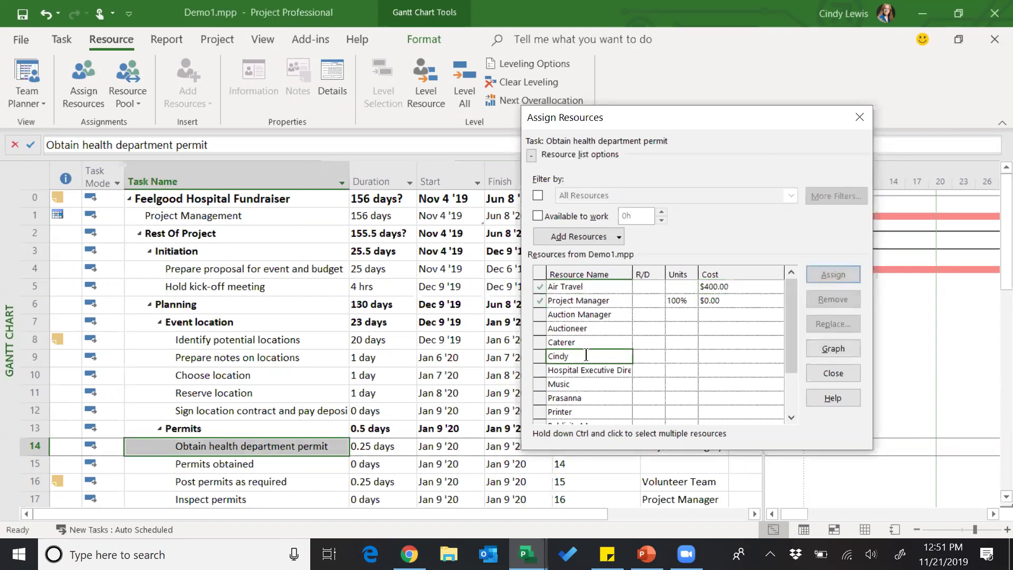
pyautogui.click(267, 352)
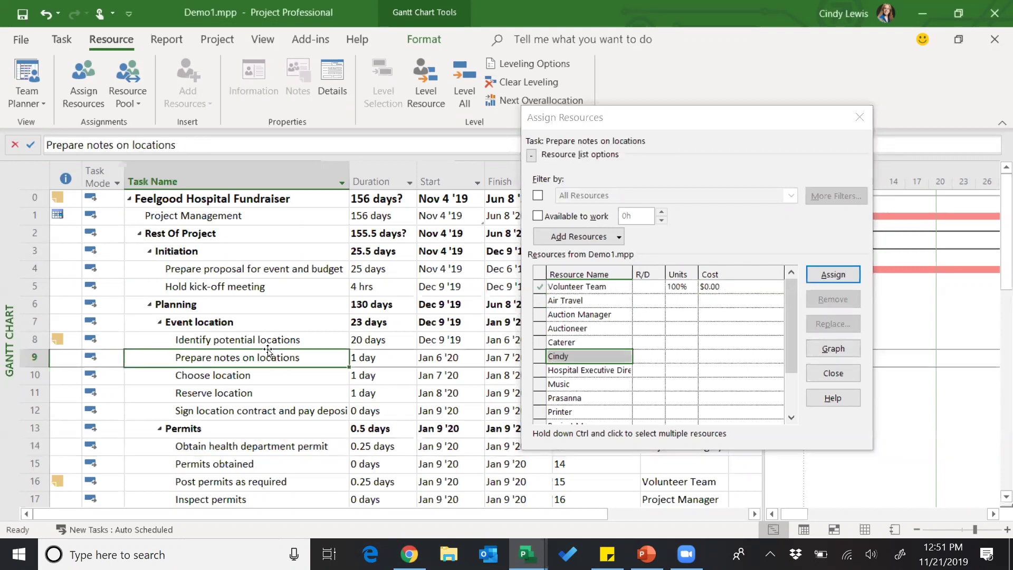
pyautogui.keyDown('ctrl'); pyautogui.click(264, 411); pyautogui.keyUp('ctrl')
pyautogui.keyDown('ctrl'); pyautogui.click(264, 428); pyautogui.keyUp('ctrl')
pyautogui.click(279, 377)
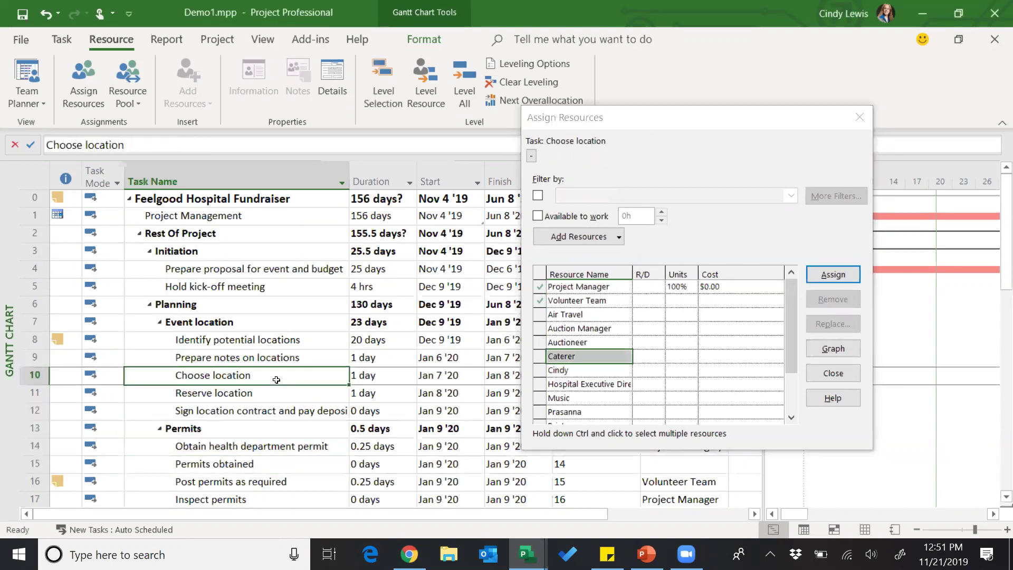
pyautogui.keyDown('ctrl'); pyautogui.click(258, 449); pyautogui.keyUp('ctrl')
pyautogui.keyDown('ctrl'); pyautogui.click(255, 482); pyautogui.keyUp('ctrl')
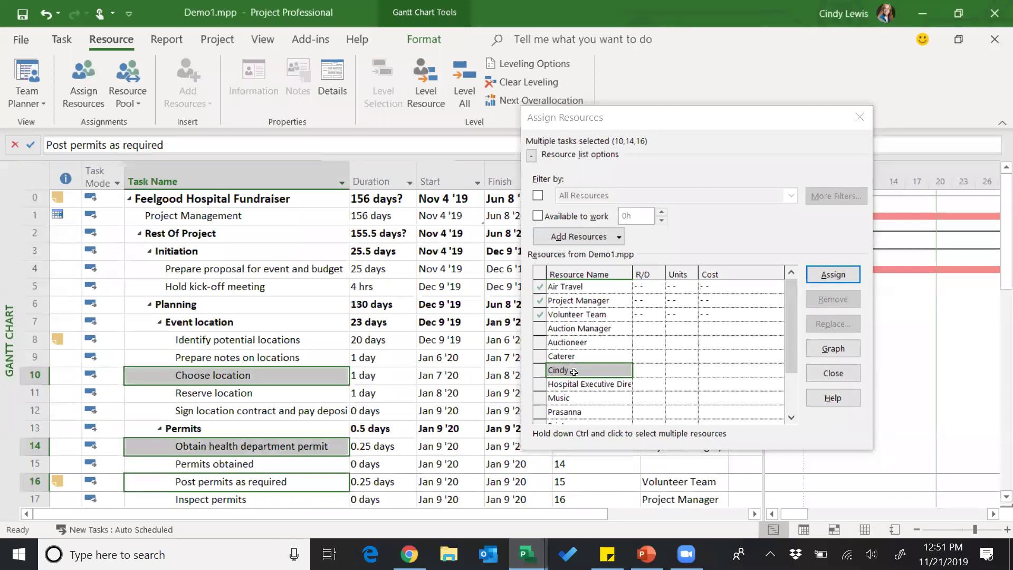
pyautogui.click(829, 276)
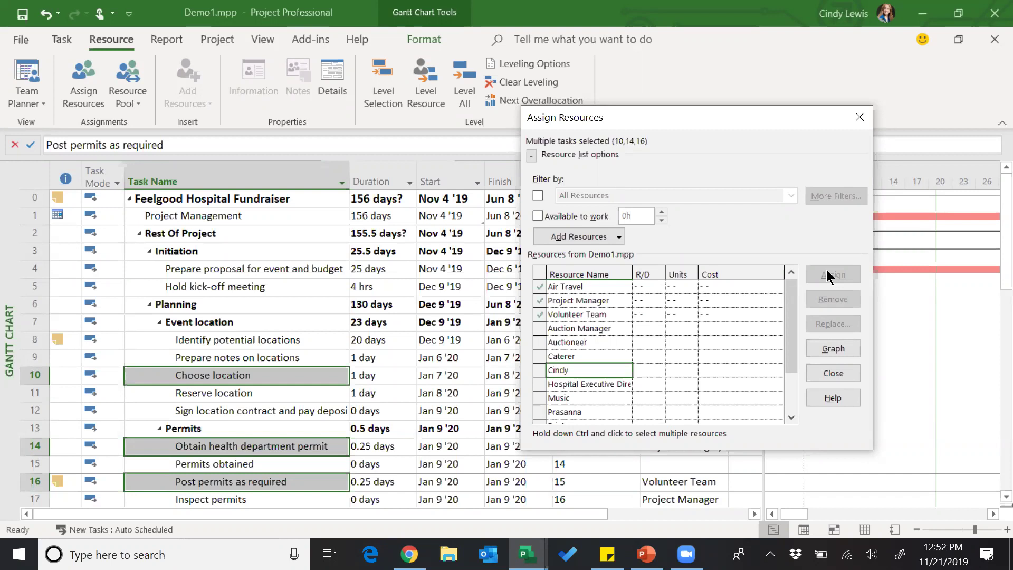
pyautogui.click(860, 118)
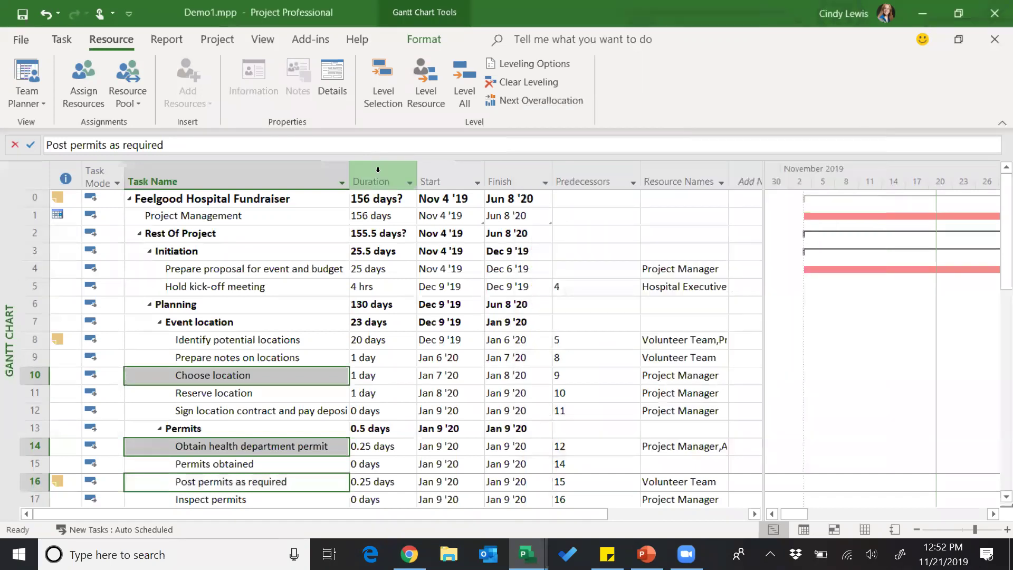
# Step: Insert a Baseline Start column before Duration in the Gantt Chart table
pyautogui.rightClick(377, 169)
pyautogui.click(448, 308)
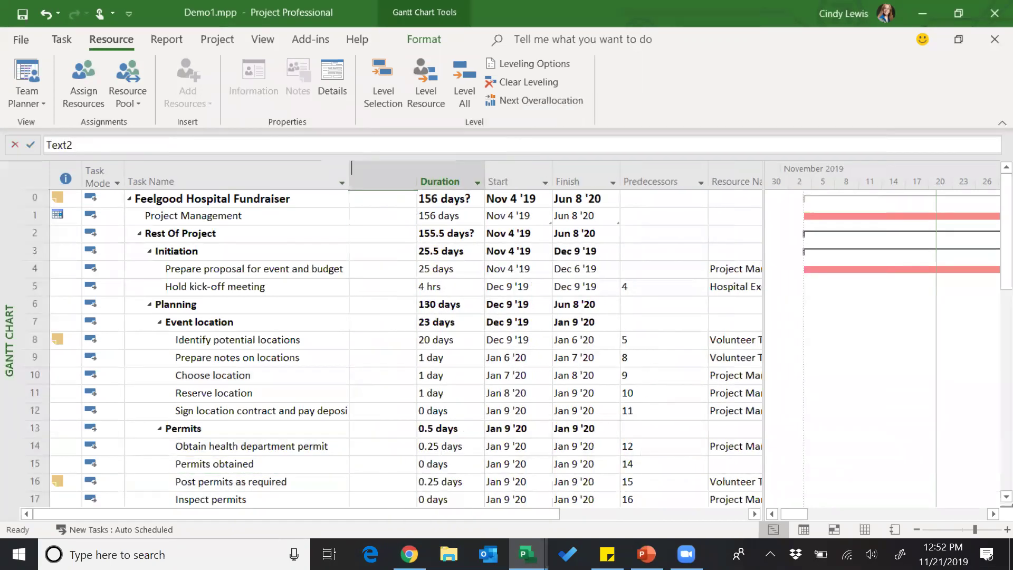
pyautogui.write('baseline Budget Cost')
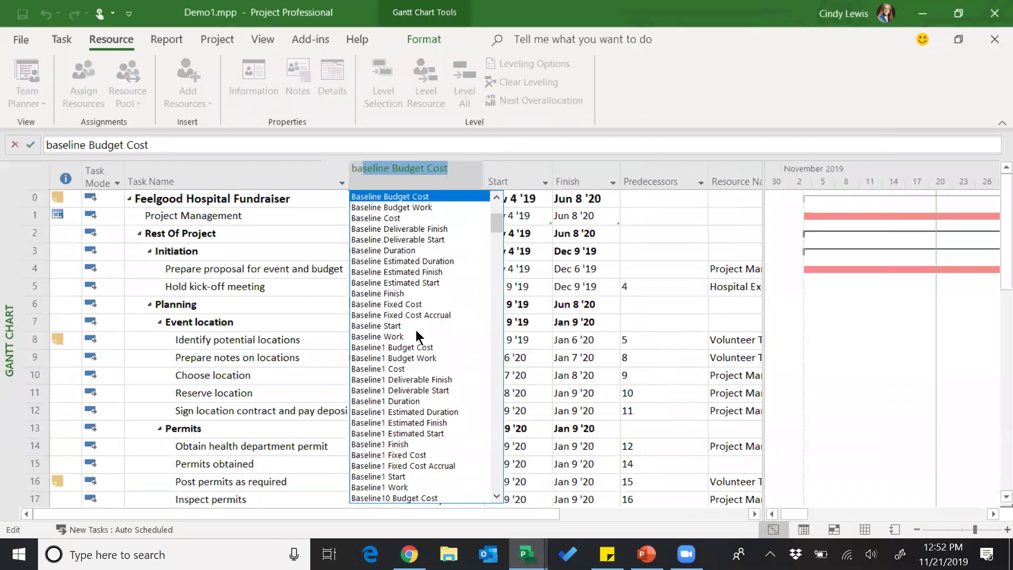
pyautogui.click(411, 325)
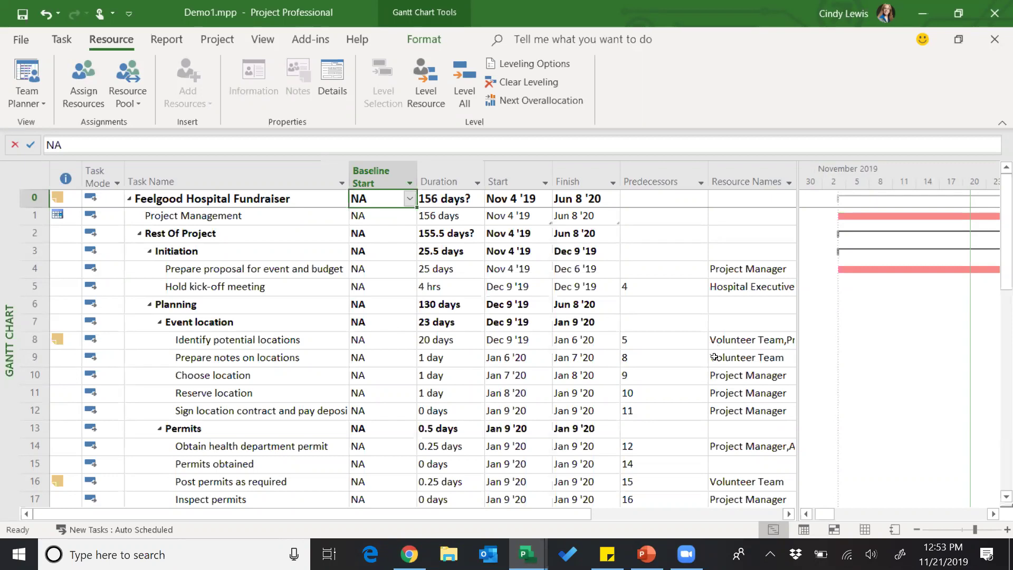
# Step: Switch to the PowerPoint presentation open at the Project for the Web slide
pyautogui.moveTo(655, 551)
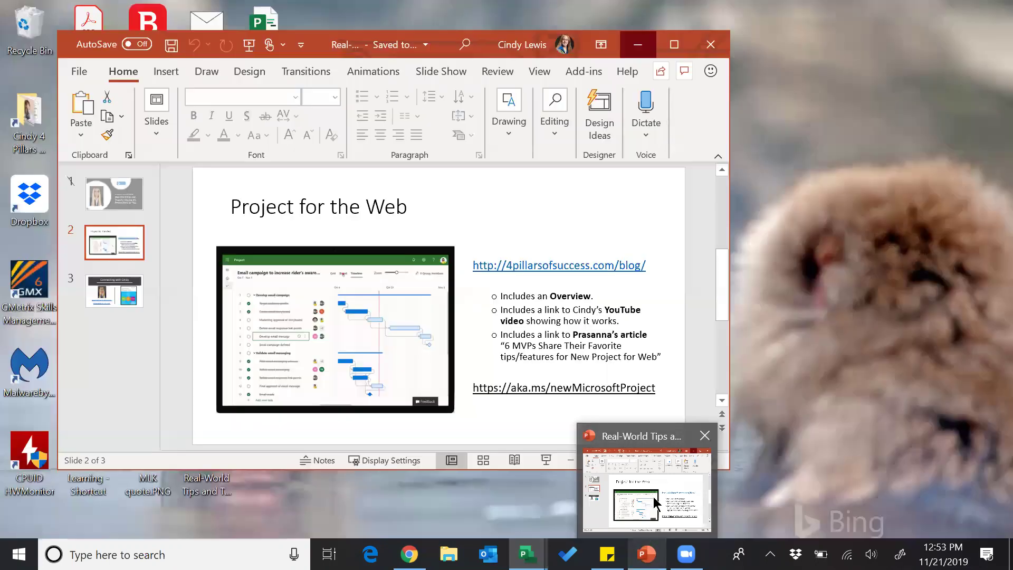
pyautogui.click(654, 496)
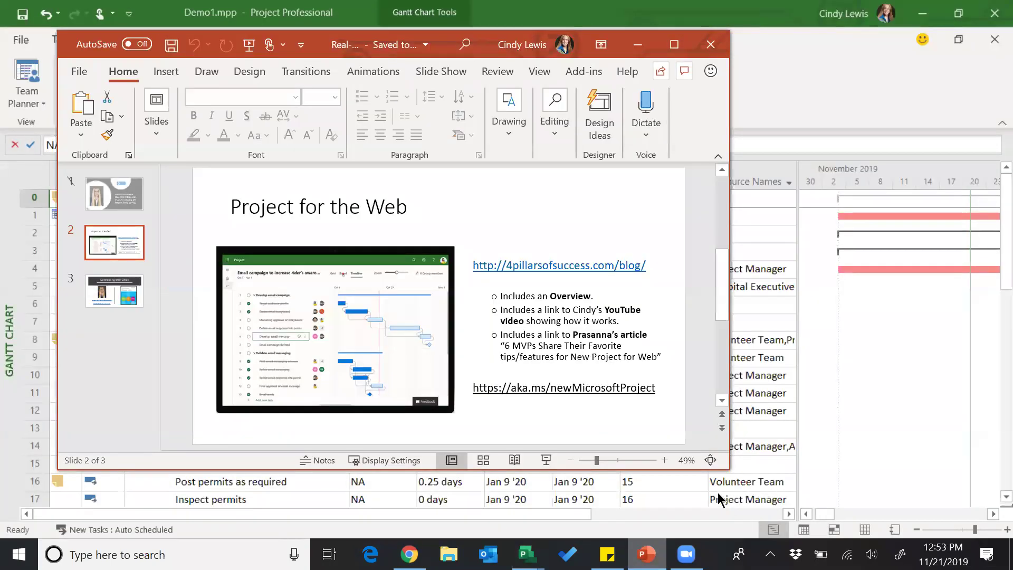